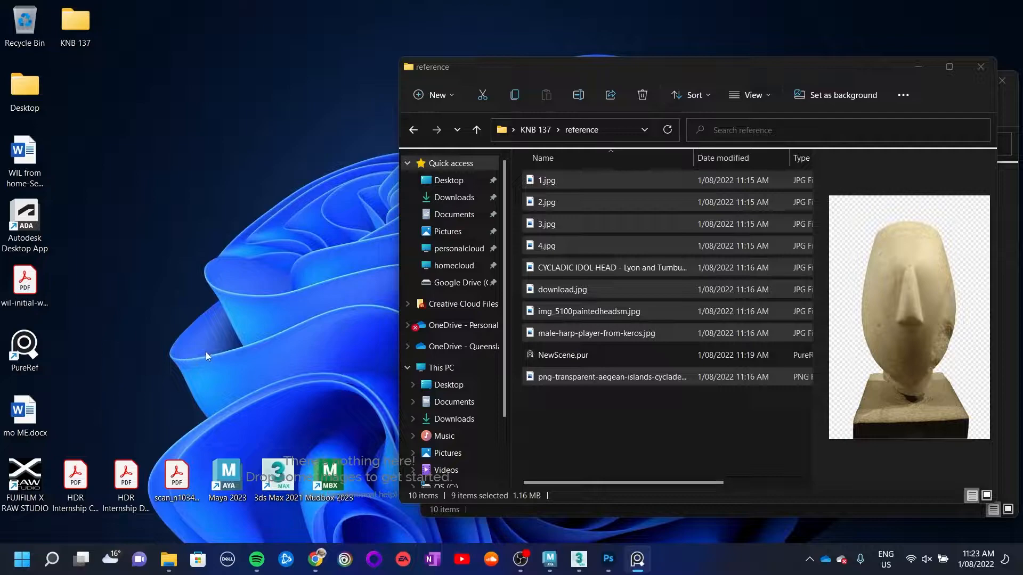
# Set the opacity of the PureRef canvas's Background Color to 21 in the color settings
pyautogui.rightClick(329, 423)
pyautogui.click(363, 231)
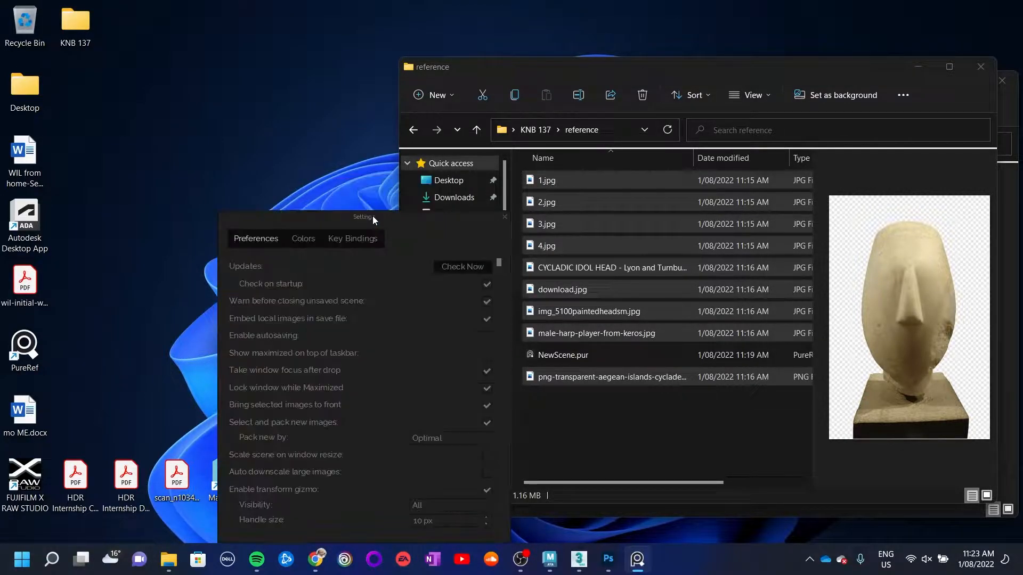
pyautogui.click(302, 239)
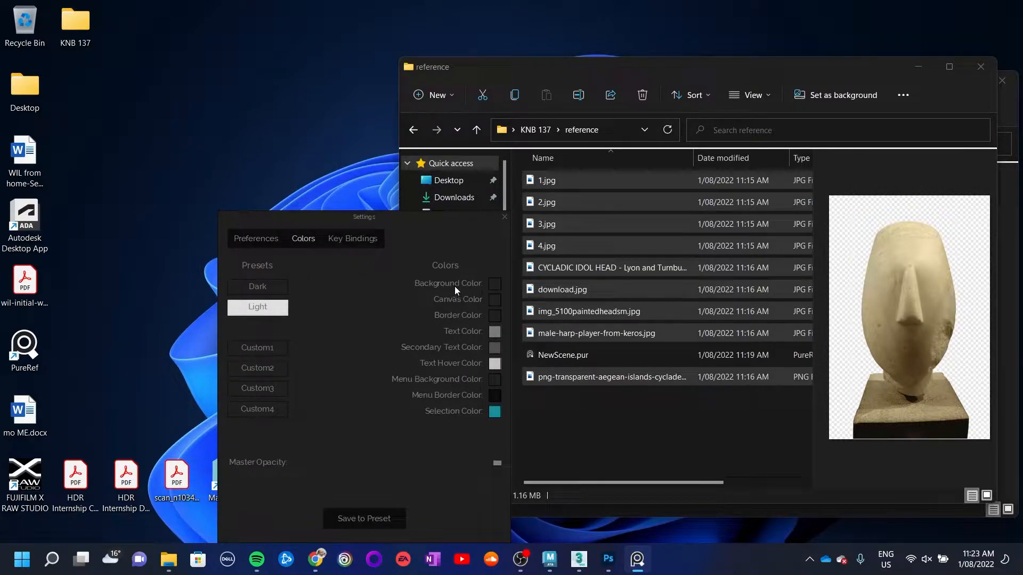
pyautogui.click(496, 283)
pyautogui.moveTo(383, 502)
pyautogui.mouseDown()
pyautogui.moveTo(468, 495)
pyautogui.moveTo(396, 510)
pyautogui.mouseUp()
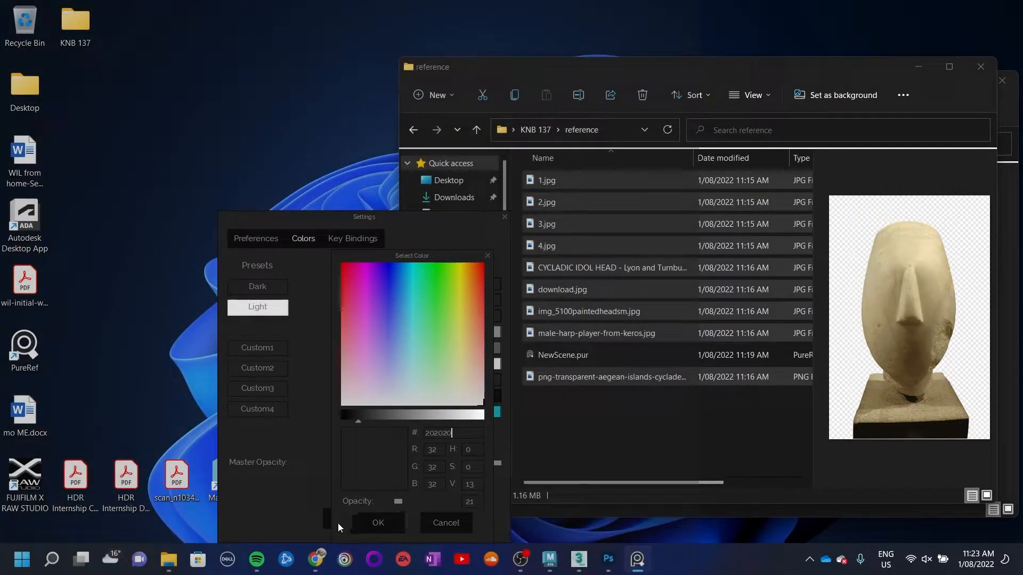
pyautogui.click(388, 521)
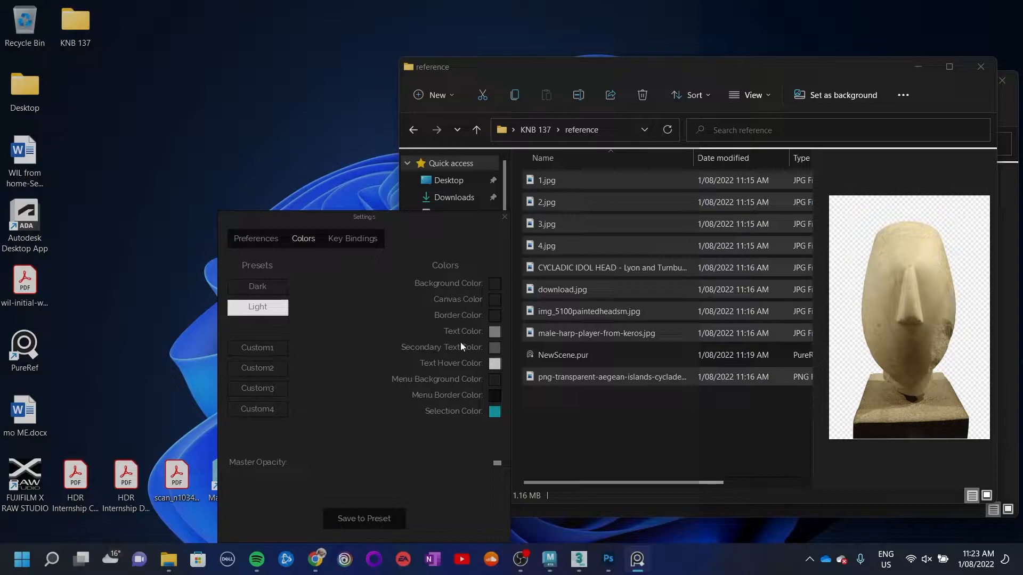
pyautogui.click(504, 217)
# Add the nine selected reference images to the PureRef board and place the group beside the folder window
pyautogui.moveTo(556, 181); pyautogui.dragTo(584, 235)
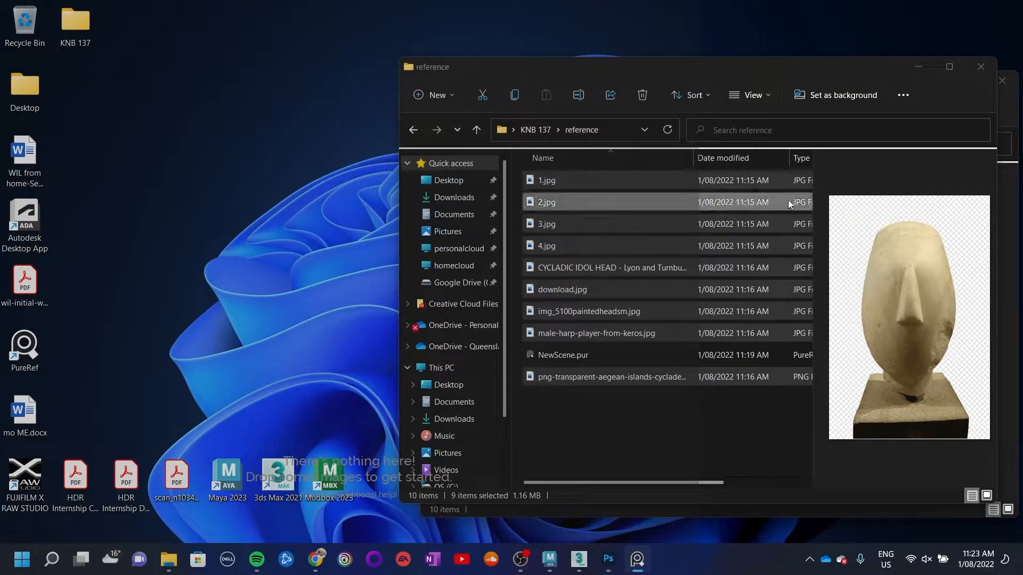
pyautogui.moveTo(796, 185); pyautogui.dragTo(256, 265)
pyautogui.scroll(-4, 264, 256)
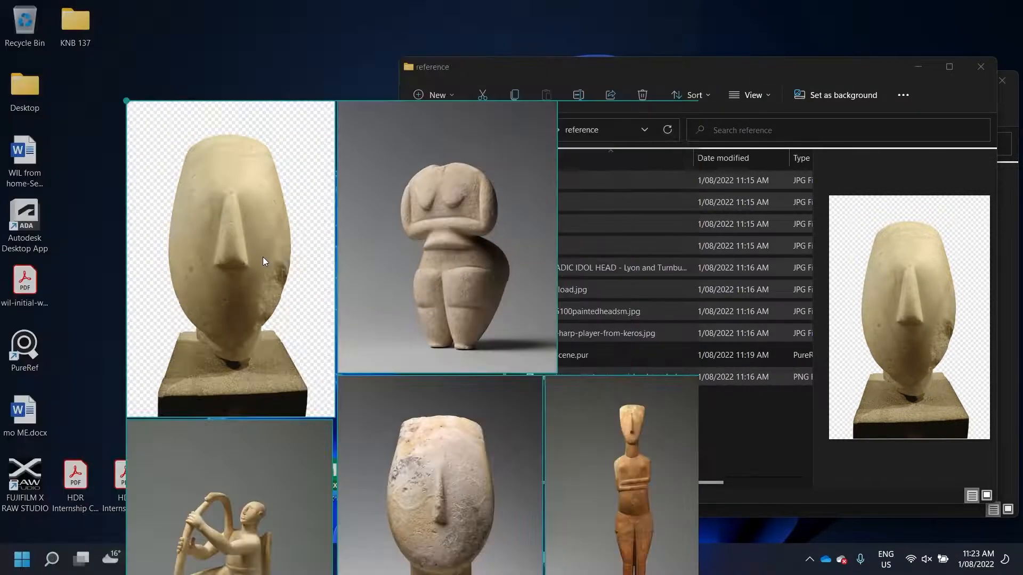
pyautogui.scroll(-3, 264, 256)
pyautogui.moveTo(394, 271); pyautogui.dragTo(208, 103)
pyautogui.click(388, 383)
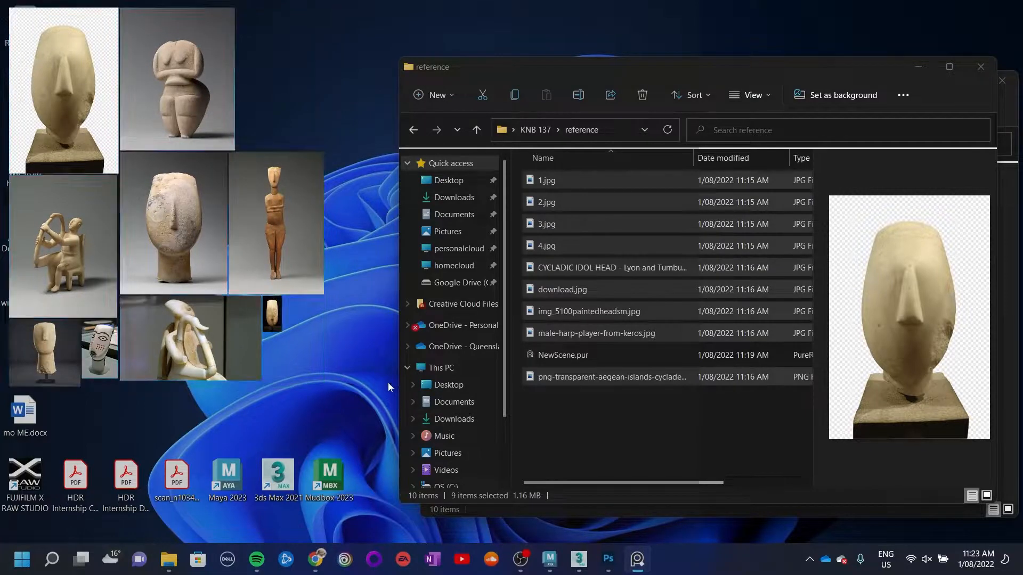
# Enlarge the black-background head and blurred-background seated figure below the group, and place the enlarged painted head beside the torso figurine
pyautogui.click(268, 313)
pyautogui.moveTo(282, 334); pyautogui.dragTo(377, 510)
pyautogui.moveTo(196, 336); pyautogui.dragTo(91, 426)
pyautogui.moveTo(158, 472); pyautogui.dragTo(228, 512)
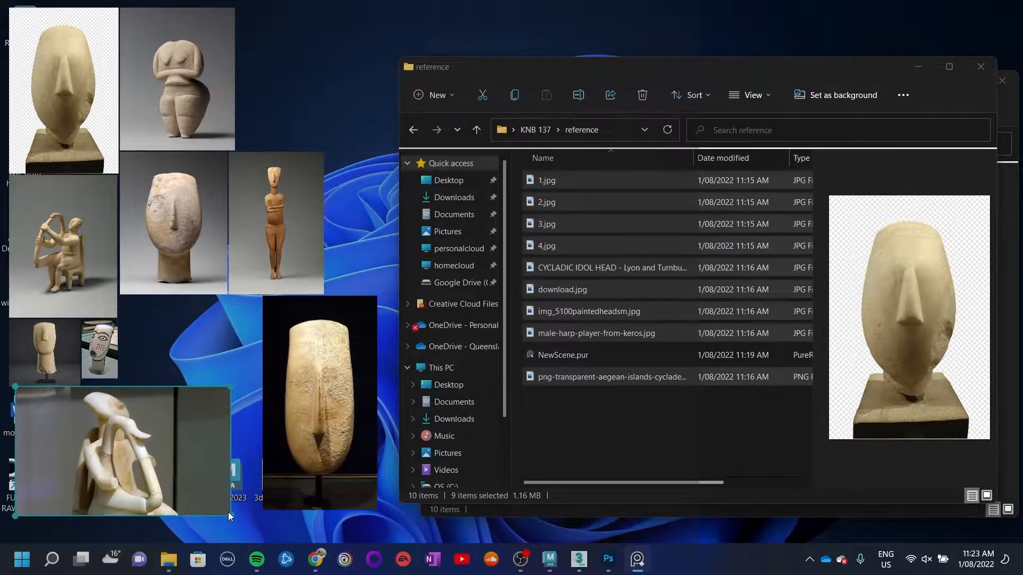
pyautogui.moveTo(159, 474); pyautogui.dragTo(155, 481)
pyautogui.moveTo(103, 348)
pyautogui.mouseDown()
pyautogui.moveTo(94, 356)
pyautogui.moveTo(312, 27)
pyautogui.moveTo(290, 35)
pyautogui.moveTo(236, 136)
pyautogui.mouseUp()
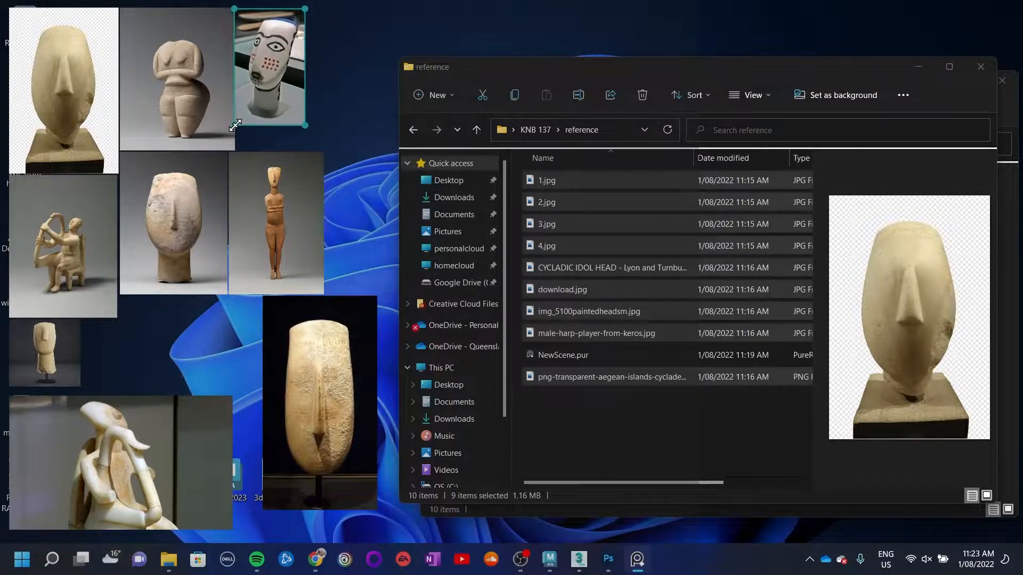
pyautogui.moveTo(282, 83); pyautogui.dragTo(298, 94)
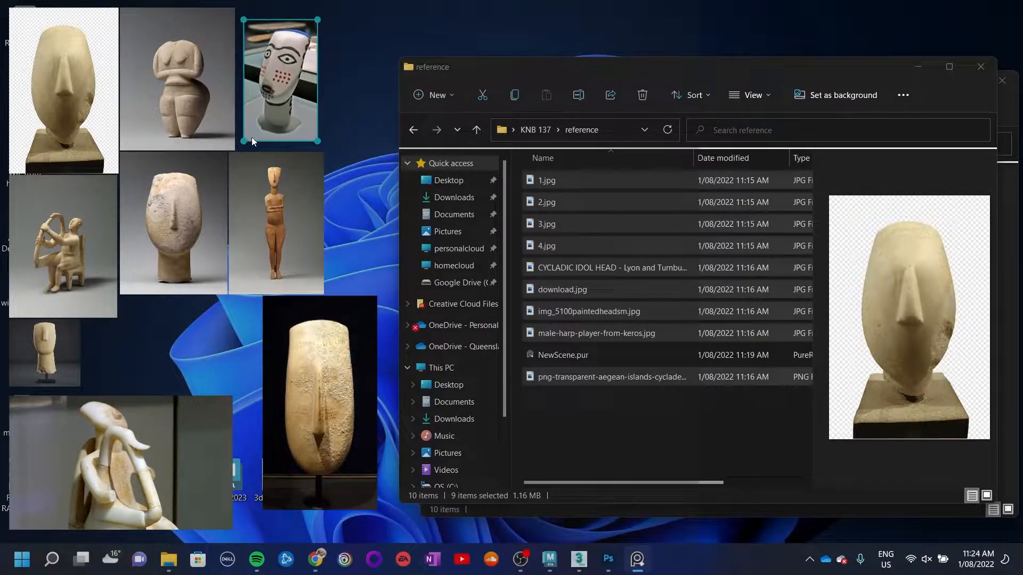
# Shrink the torso figurine and speckled head images and stack them next to the large transparent-background head
pyautogui.click(138, 66)
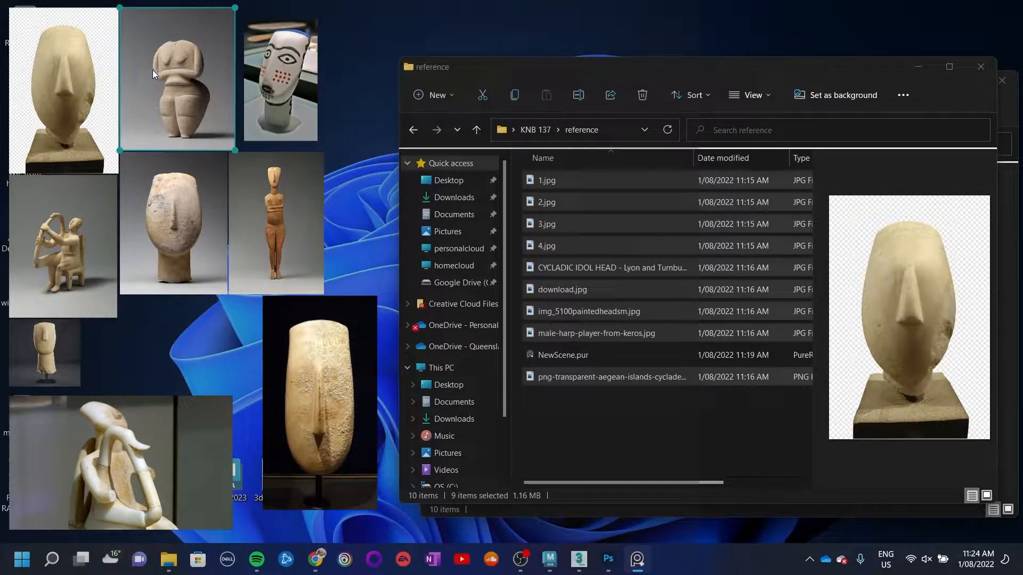
pyautogui.moveTo(145, 33); pyautogui.dragTo(140, 26)
pyautogui.moveTo(235, 151); pyautogui.dragTo(222, 143)
pyautogui.moveTo(173, 67); pyautogui.dragTo(151, 53)
pyautogui.click(134, 169)
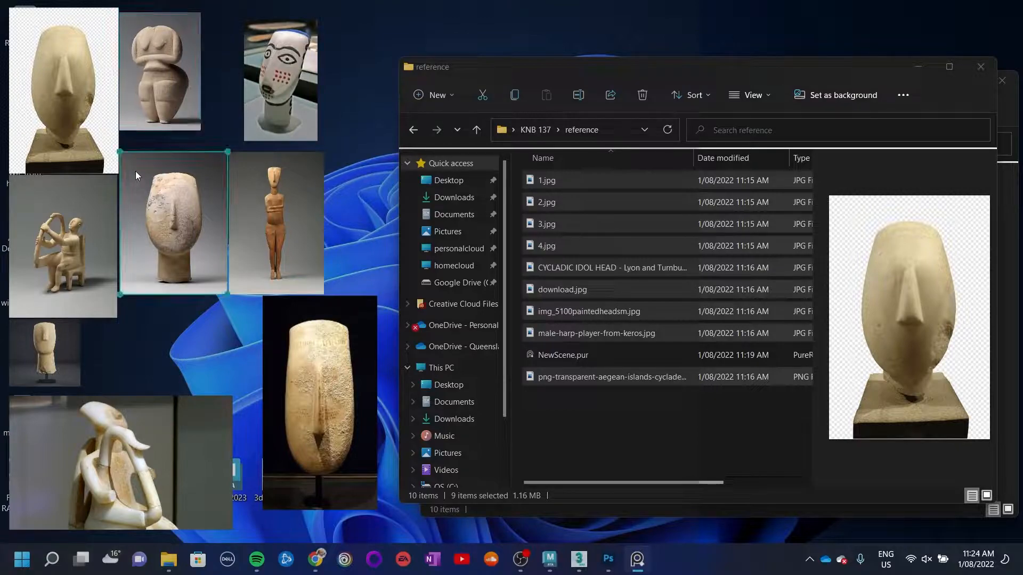
pyautogui.moveTo(227, 294); pyautogui.dragTo(199, 270)
pyautogui.moveTo(179, 211)
pyautogui.mouseDown()
pyautogui.moveTo(187, 215)
pyautogui.moveTo(178, 194)
pyautogui.mouseUp()
# Arrange the standing figure and black-background head beside the stack, and enlarge the painted head above them to fill the gap
pyautogui.moveTo(306, 216); pyautogui.dragTo(193, 315)
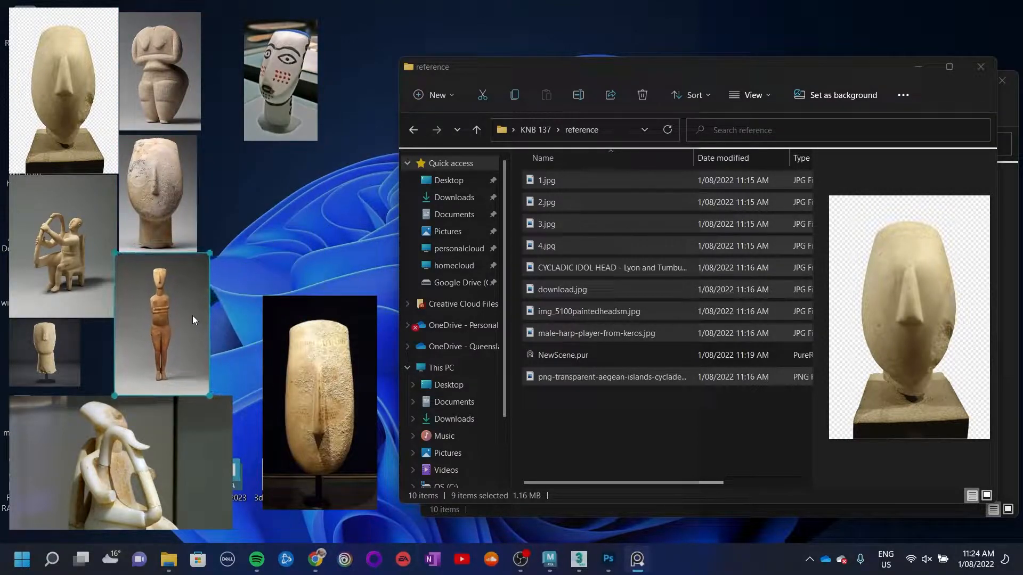
pyautogui.moveTo(331, 395)
pyautogui.mouseDown()
pyautogui.moveTo(271, 264)
pyautogui.moveTo(292, 289)
pyautogui.moveTo(282, 262)
pyautogui.mouseUp()
pyautogui.moveTo(270, 67); pyautogui.dragTo(232, 53)
pyautogui.moveTo(279, 129)
pyautogui.mouseDown()
pyautogui.moveTo(311, 168)
pyautogui.moveTo(299, 161)
pyautogui.mouseUp()
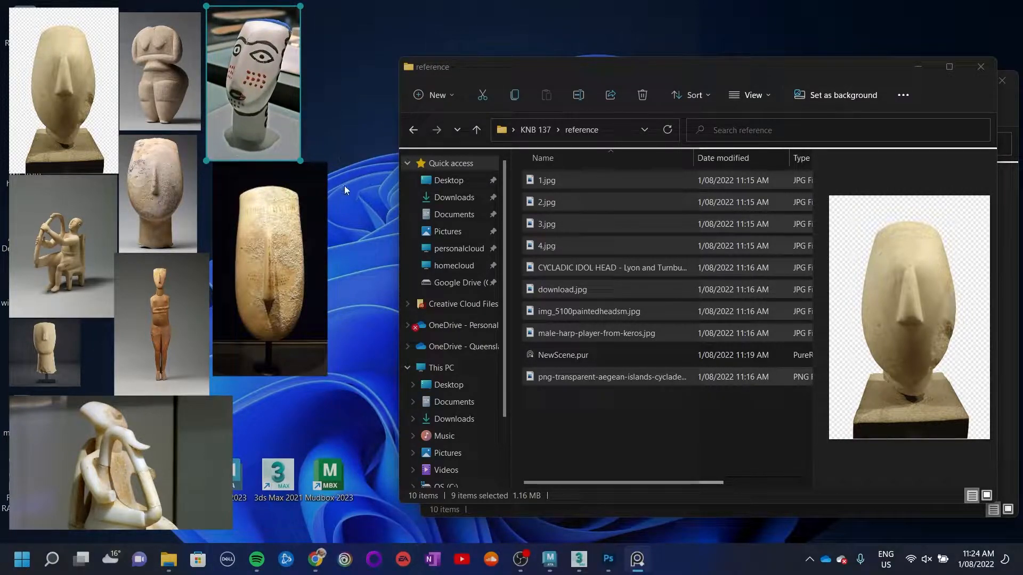
# Make the PureRef overlay transparent to the mouse and minimize the front reference folder window
pyautogui.hotkey('ctrl', 't')
pyautogui.click(379, 520)
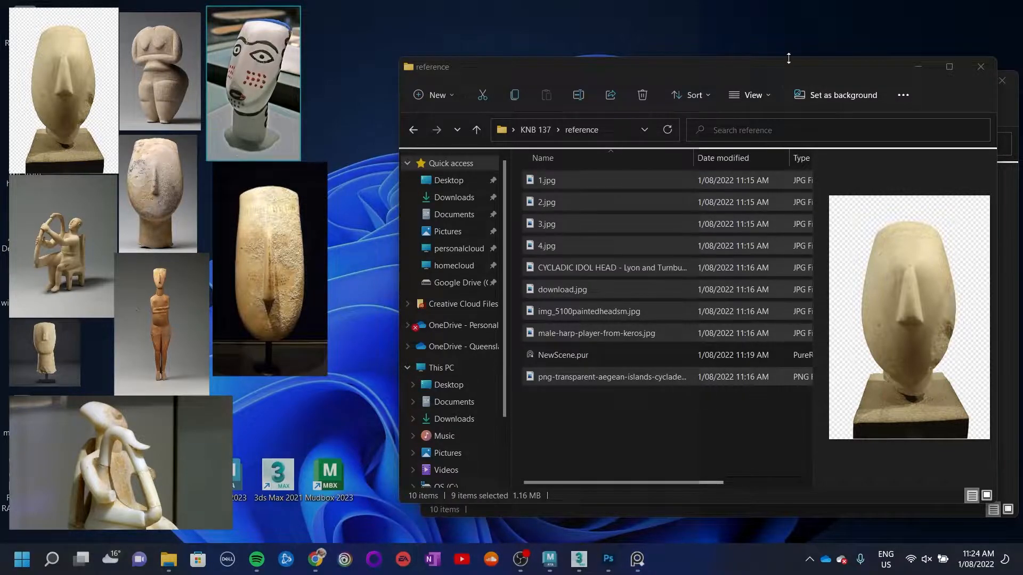
pyautogui.moveTo(770, 66); pyautogui.dragTo(652, 75)
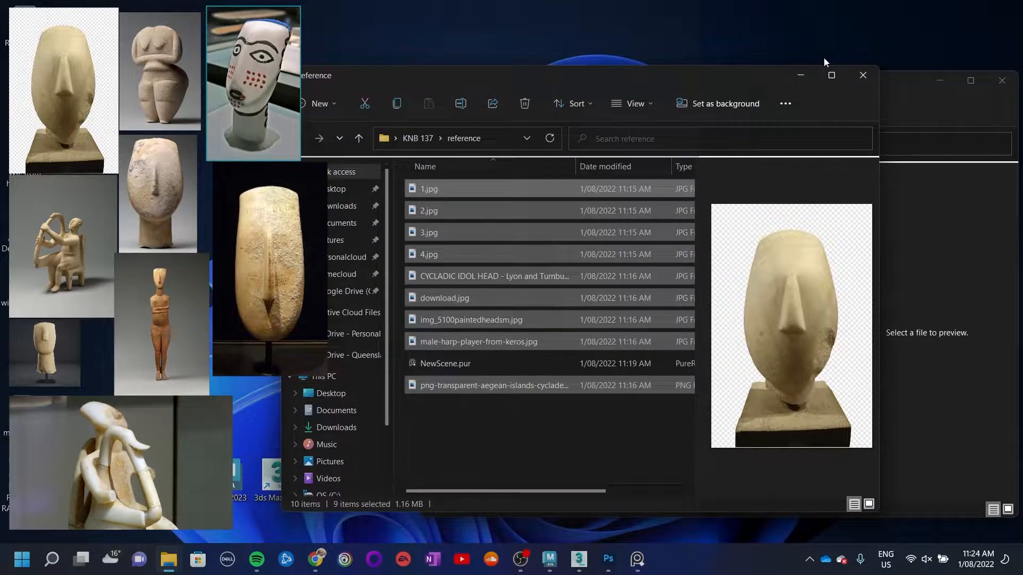
pyautogui.click(799, 75)
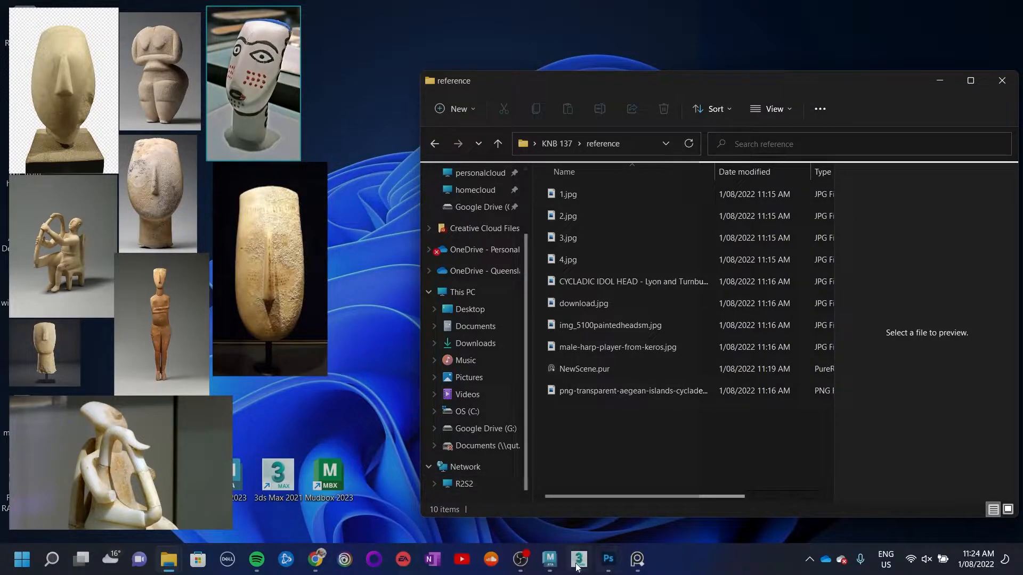
# Switch to Photoshop with the four-view head drawing and maximize its window behind the reference images
pyautogui.moveTo(577, 564)
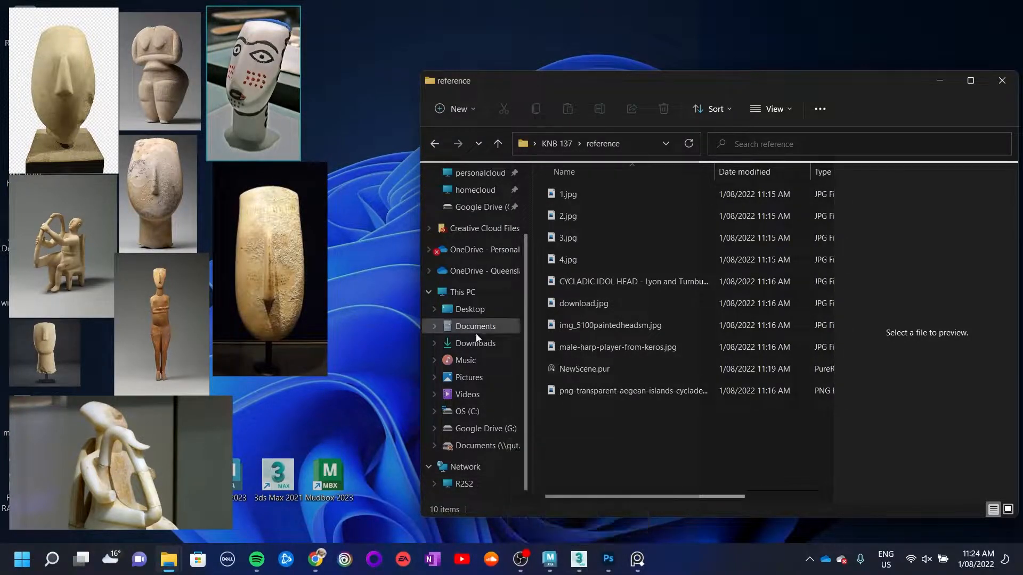
pyautogui.click(613, 562)
pyautogui.moveTo(532, 7); pyautogui.dragTo(480, 18)
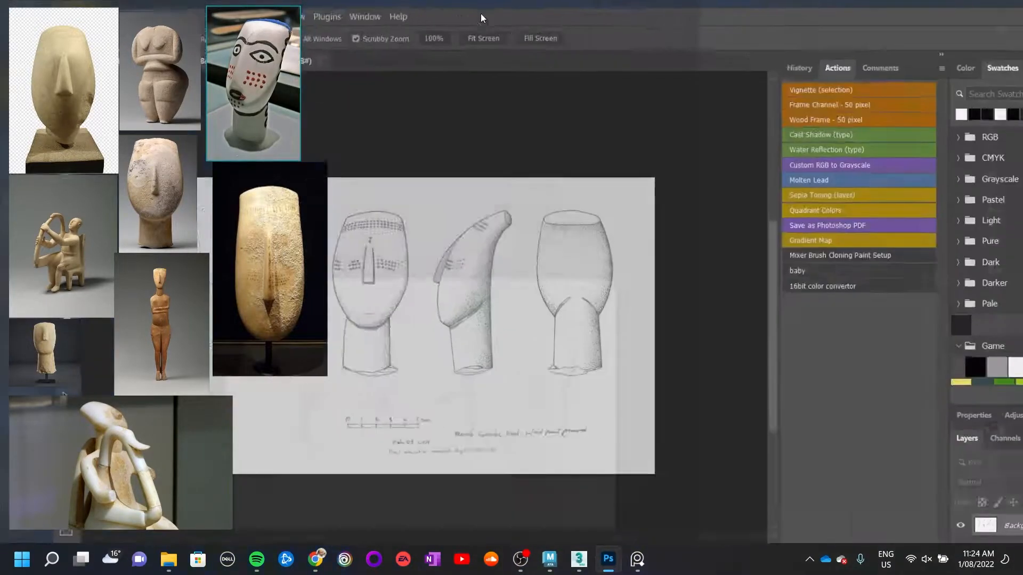
pyautogui.moveTo(959, 8); pyautogui.dragTo(562, 1)
pyautogui.rightClick(638, 559)
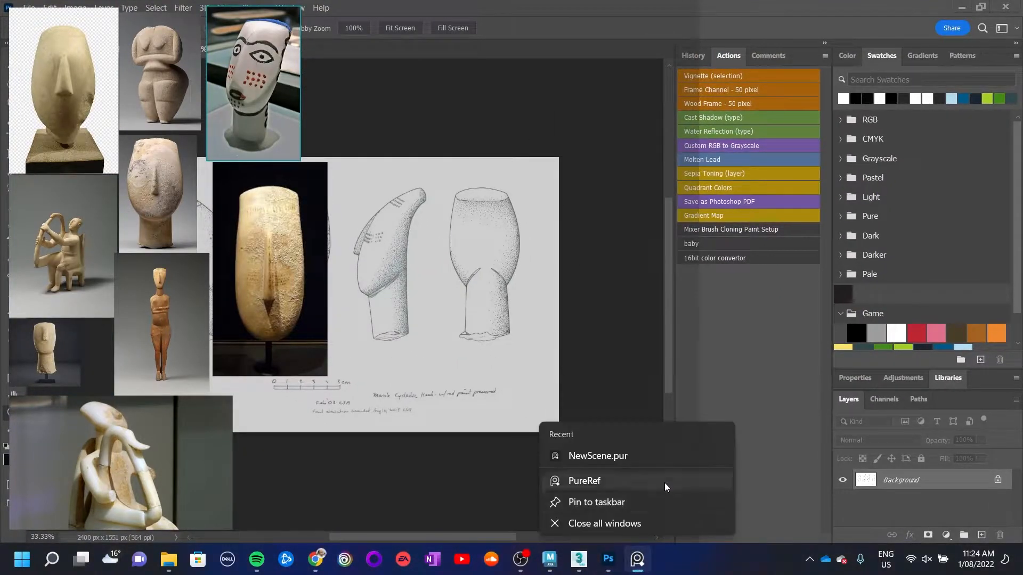
pyautogui.click(586, 93)
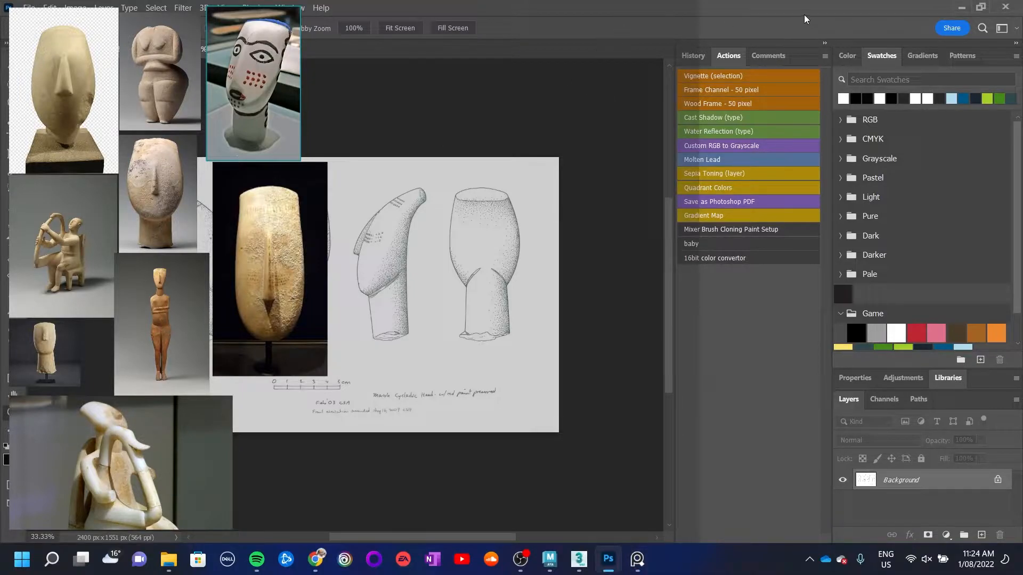
# Restore the Photoshop window to floating size and narrow it to fit beside the reference images
pyautogui.click(981, 6)
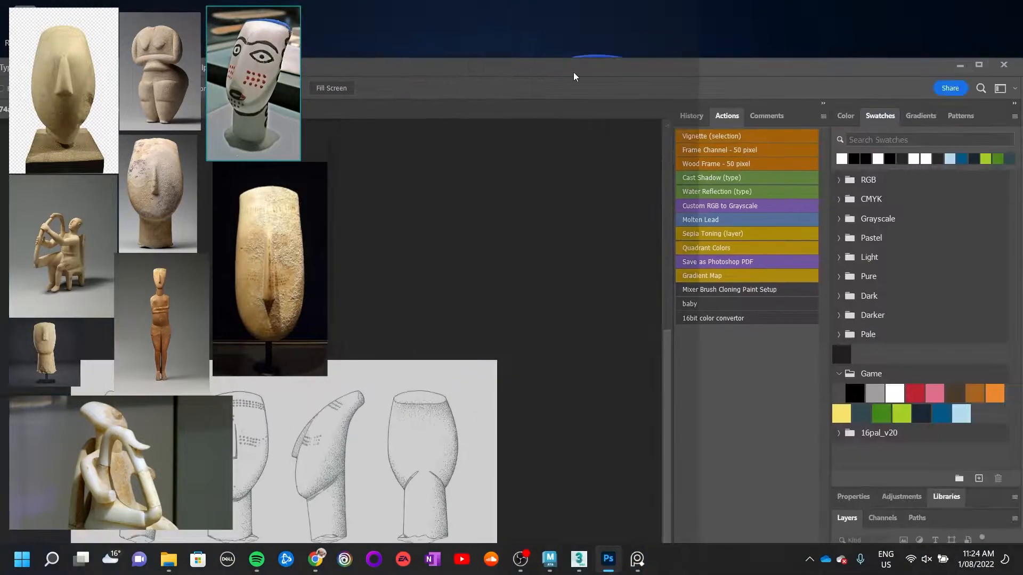
pyautogui.moveTo(461, 78); pyautogui.dragTo(861, 59)
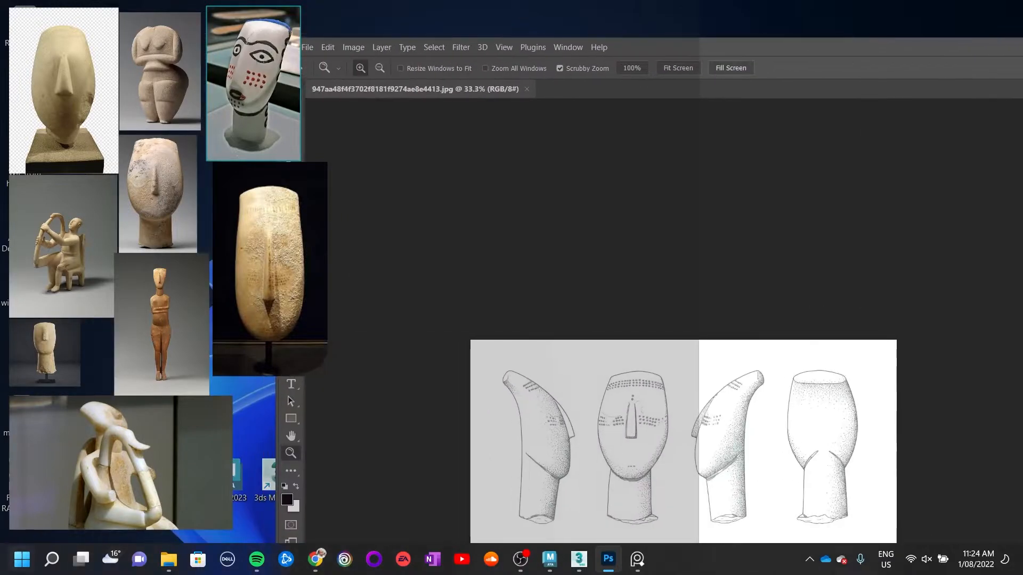
pyautogui.moveTo(276, 498); pyautogui.dragTo(696, 499)
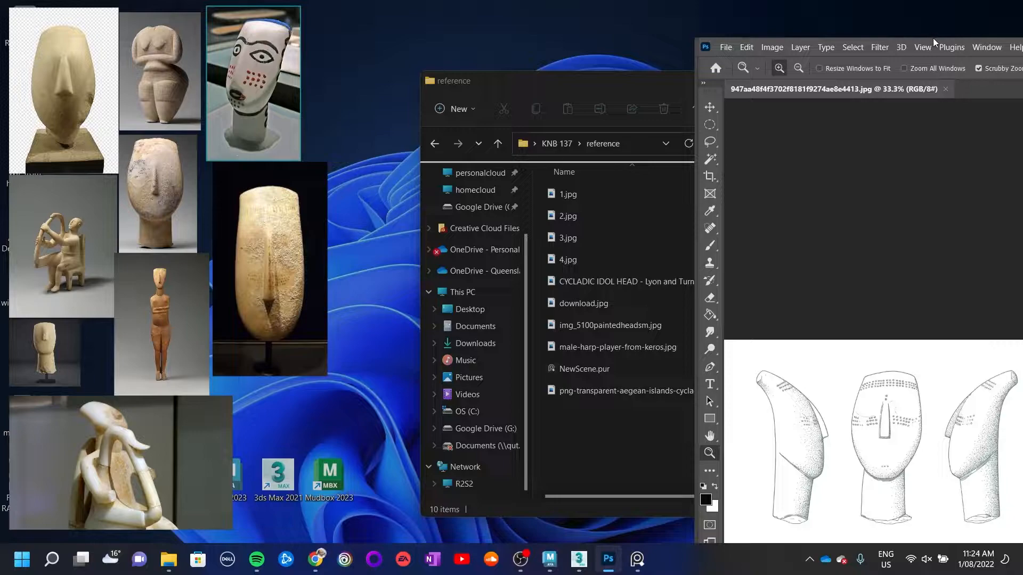
pyautogui.moveTo(932, 39); pyautogui.dragTo(522, 13)
pyautogui.moveTo(841, 16); pyautogui.dragTo(748, 18)
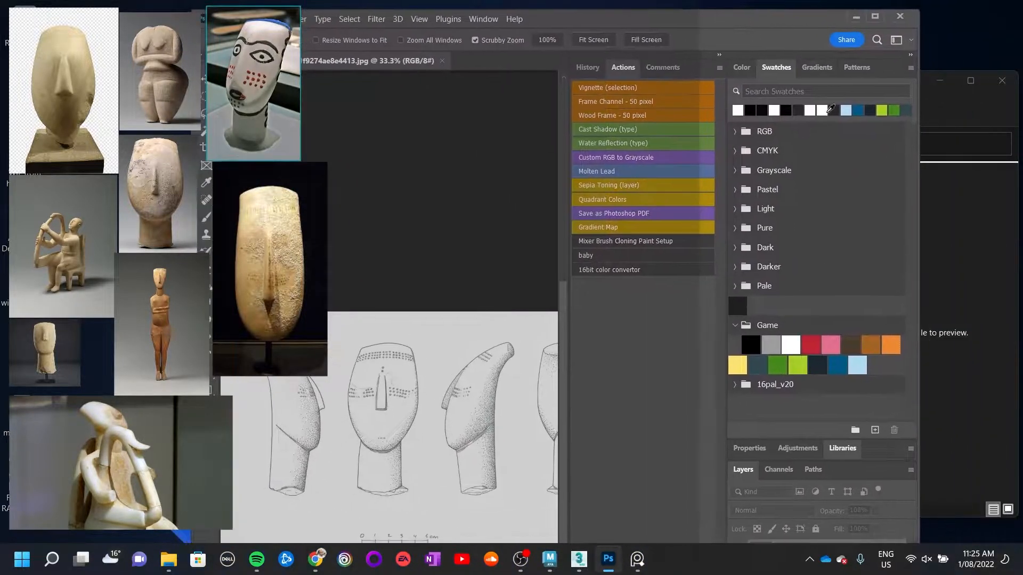
pyautogui.moveTo(920, 541); pyautogui.dragTo(889, 541)
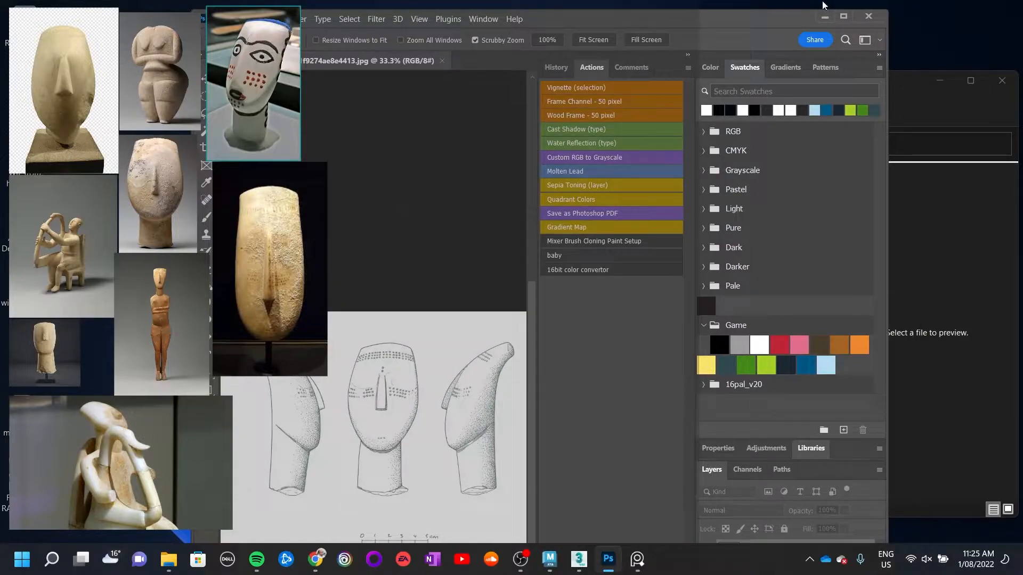
# Snap Photoshop to the screen's right half, widen it up to the reference images, and collapse the History and Actions panel group
pyautogui.moveTo(749, 15); pyautogui.dragTo(1020, 21)
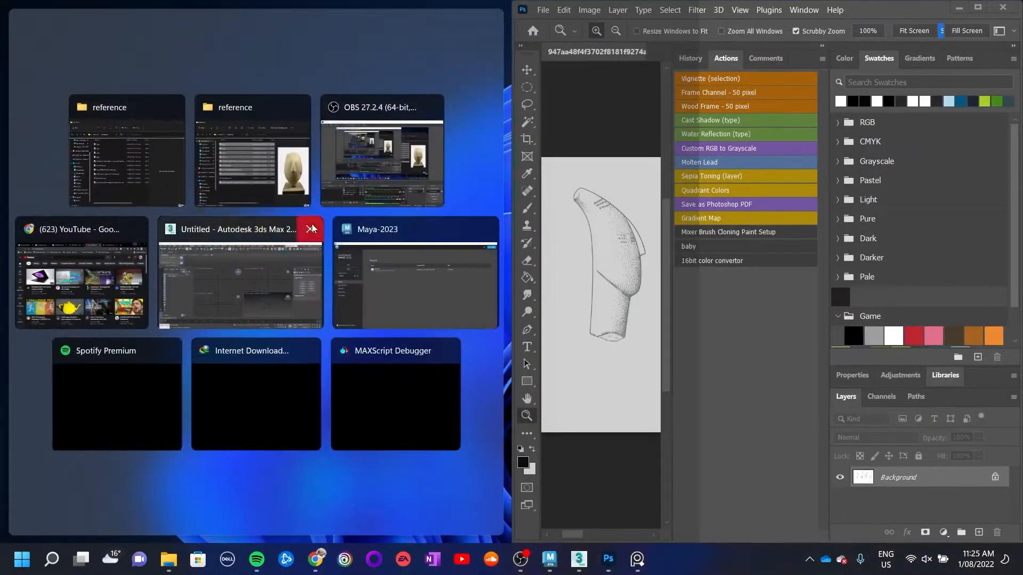
pyautogui.click(505, 183)
pyautogui.moveTo(512, 176); pyautogui.dragTo(312, 155)
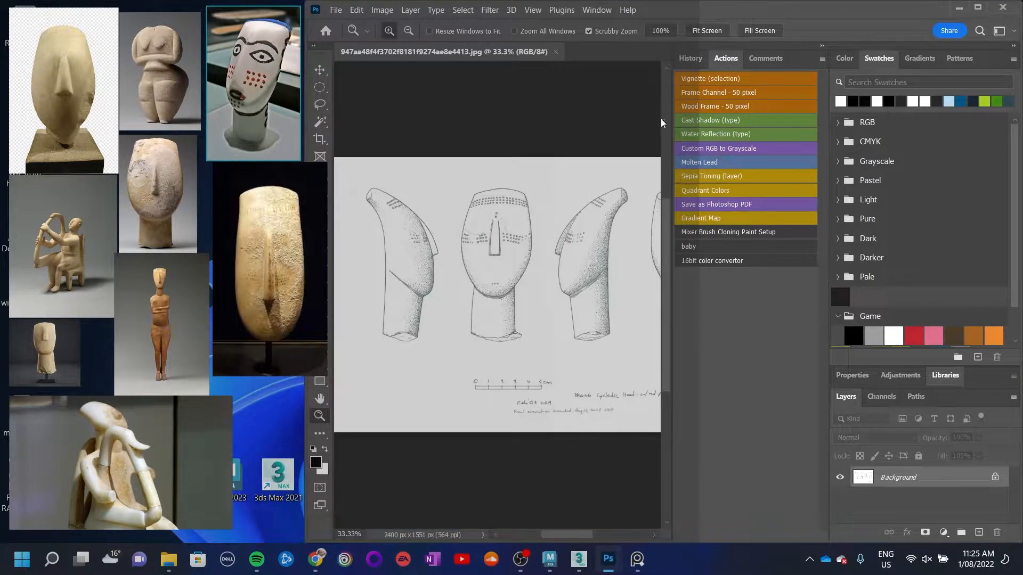
pyautogui.click(823, 46)
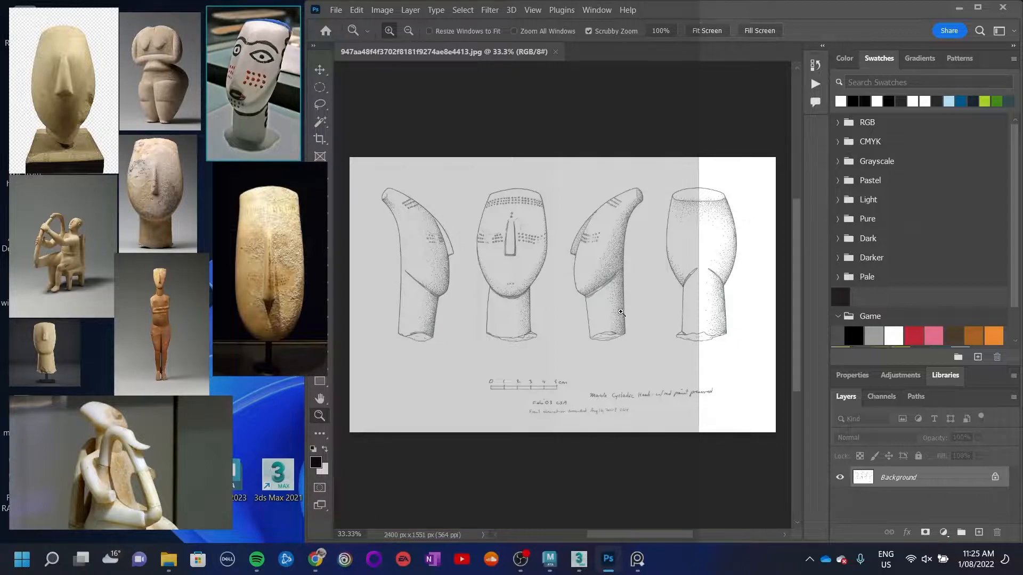
pyautogui.moveTo(435, 245); pyautogui.dragTo(467, 287)
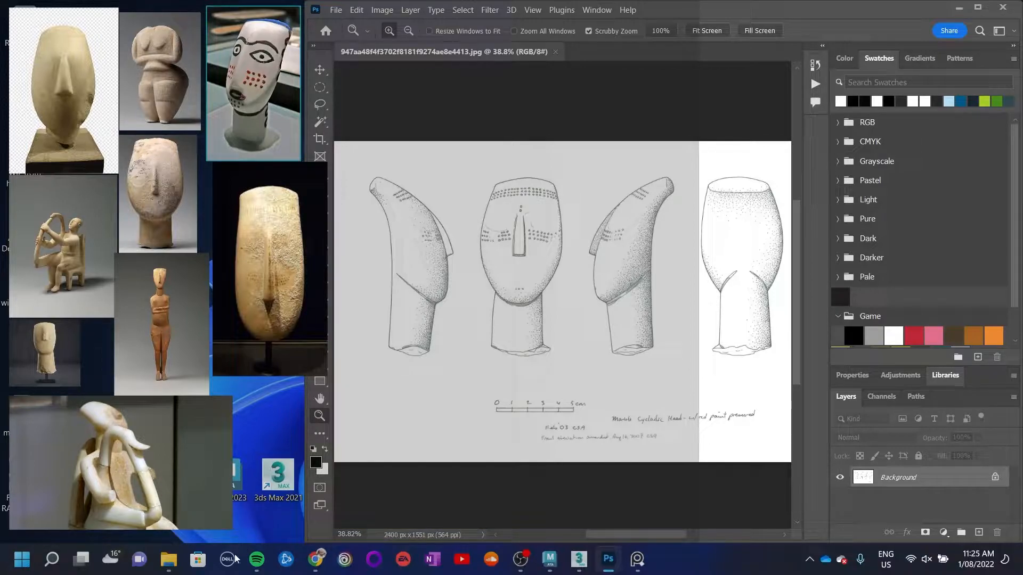
# Switch to Chrome and search Google for "bone texture" in a new tab
pyautogui.click(314, 456)
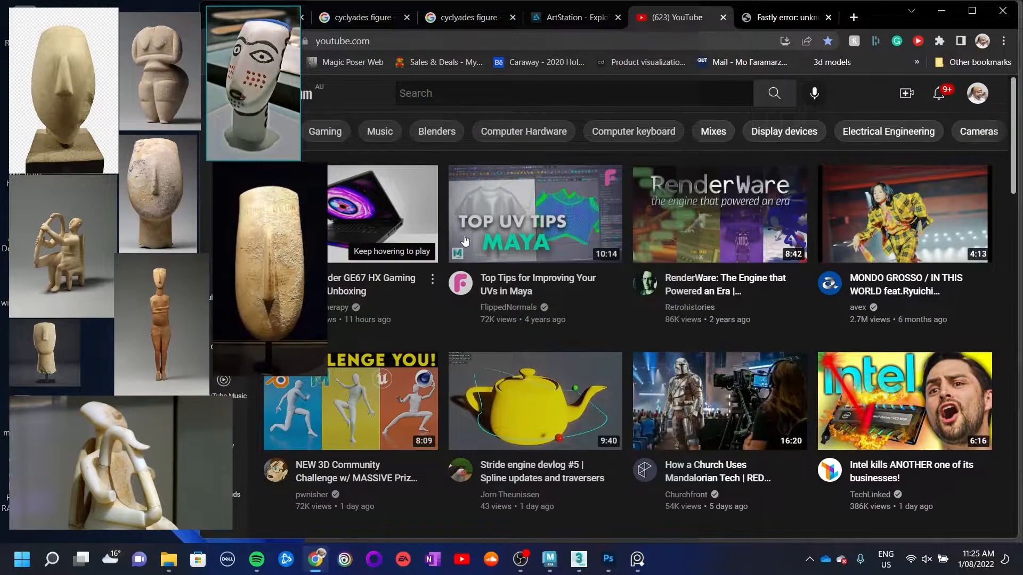
pyautogui.click(854, 17)
pyautogui.write('bone text')
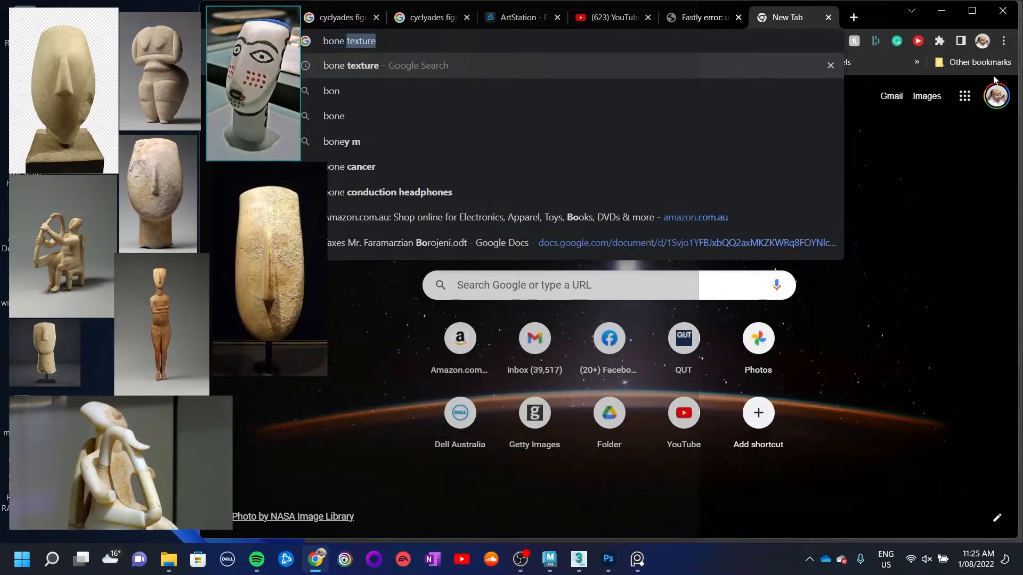
pyautogui.write('u')
pyautogui.press('Return')
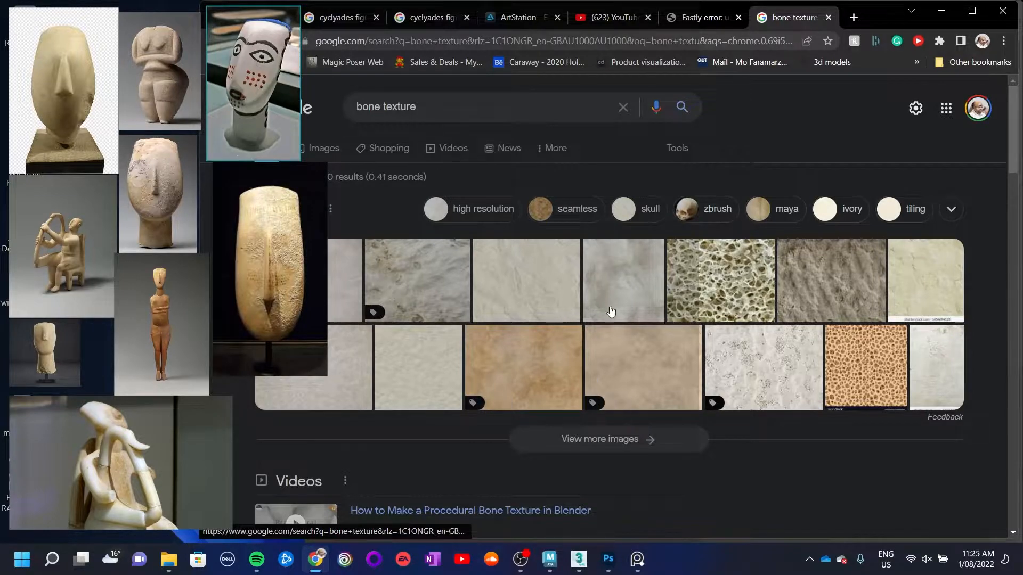
# Copy the enlarged Adobe Stock bone texture image and paste it into the four-view head drawing in Photoshop
pyautogui.click(537, 285)
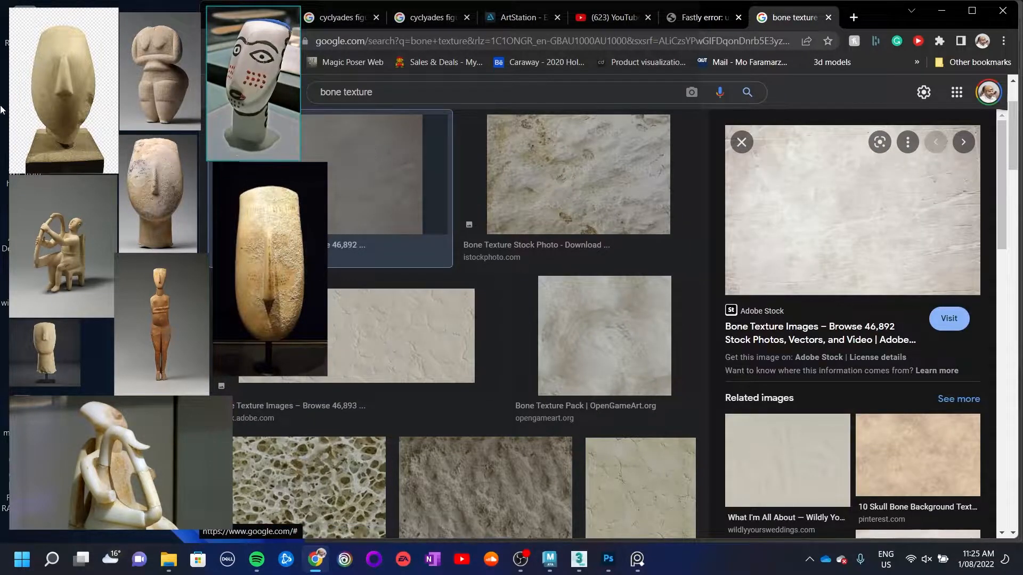
pyautogui.rightClick(845, 225)
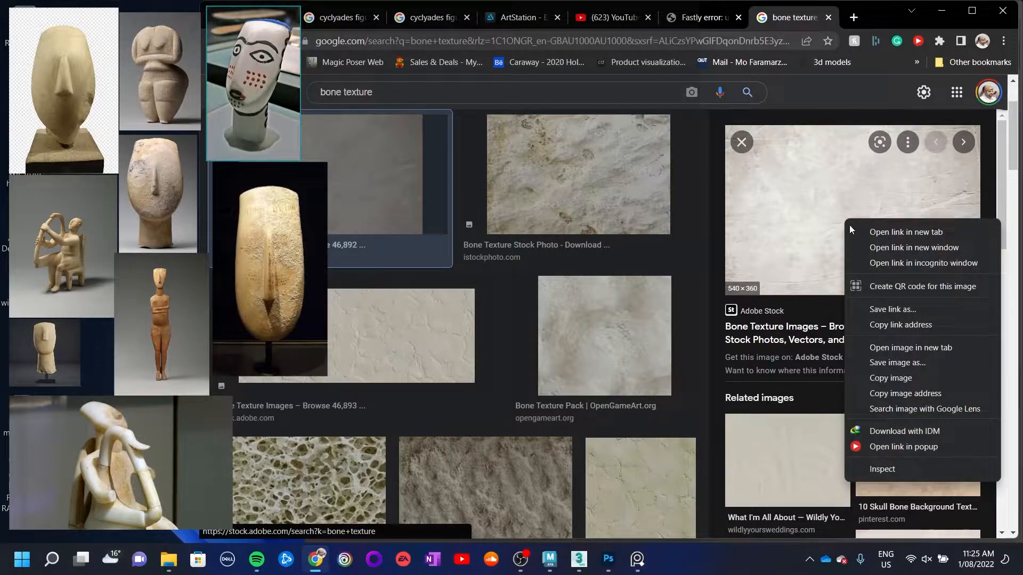
pyautogui.click(890, 379)
pyautogui.click(608, 559)
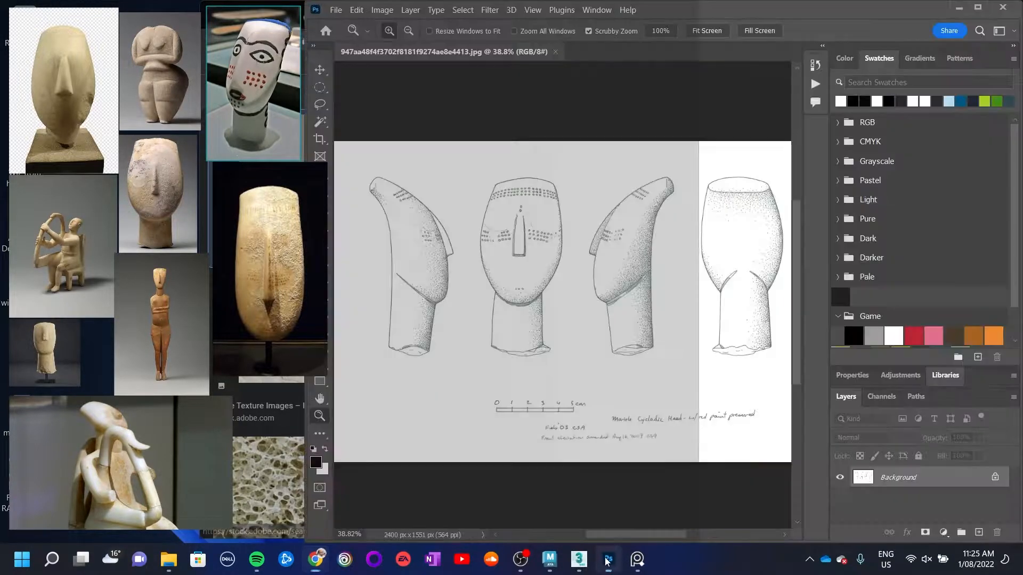
pyautogui.hotkey('ctrl', 'v')
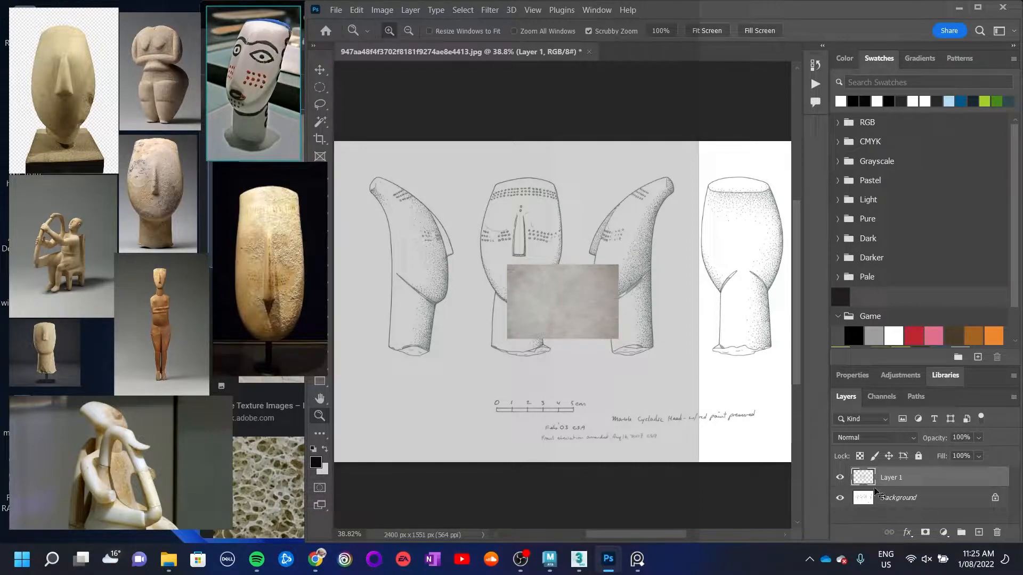
# Rotate the pasted texture 90° and scale it to about 171%, covering the first side-view head
pyautogui.hotkey('ctrl', 't')
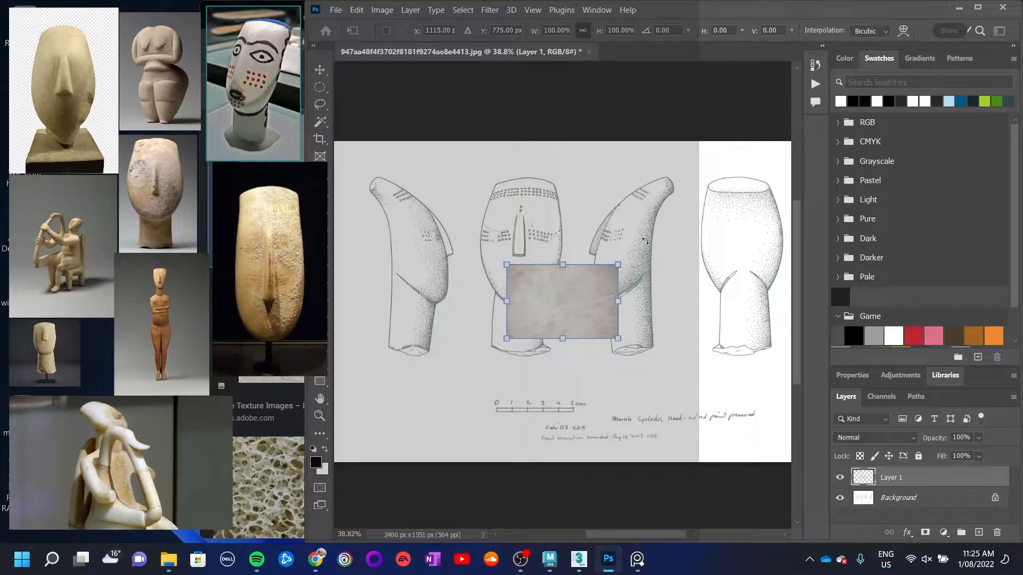
pyautogui.moveTo(630, 255); pyautogui.dragTo(638, 395)
pyautogui.moveTo(591, 347); pyautogui.dragTo(476, 359)
pyautogui.moveTo(454, 325); pyautogui.dragTo(443, 331)
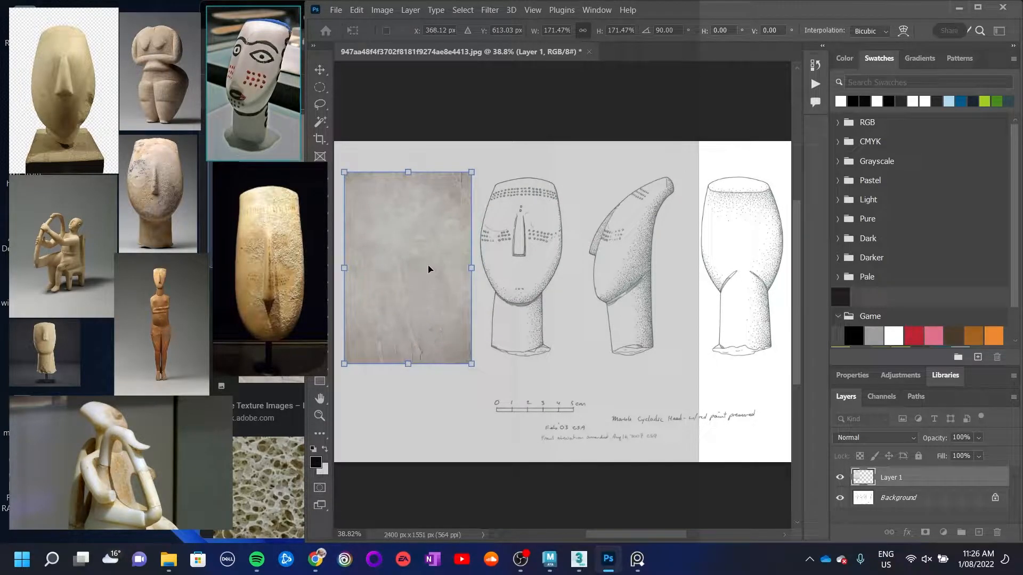
pyautogui.press('Return')
# Duplicate the texture three times across the remaining heads, merge the copies into one layer, and enlarge the layer list
pyautogui.keyDown('alt'); pyautogui.moveTo(440, 307); pyautogui.dragTo(728, 300); pyautogui.keyUp('alt')
pyautogui.moveTo(1015, 491); pyautogui.dragTo(1015, 498)
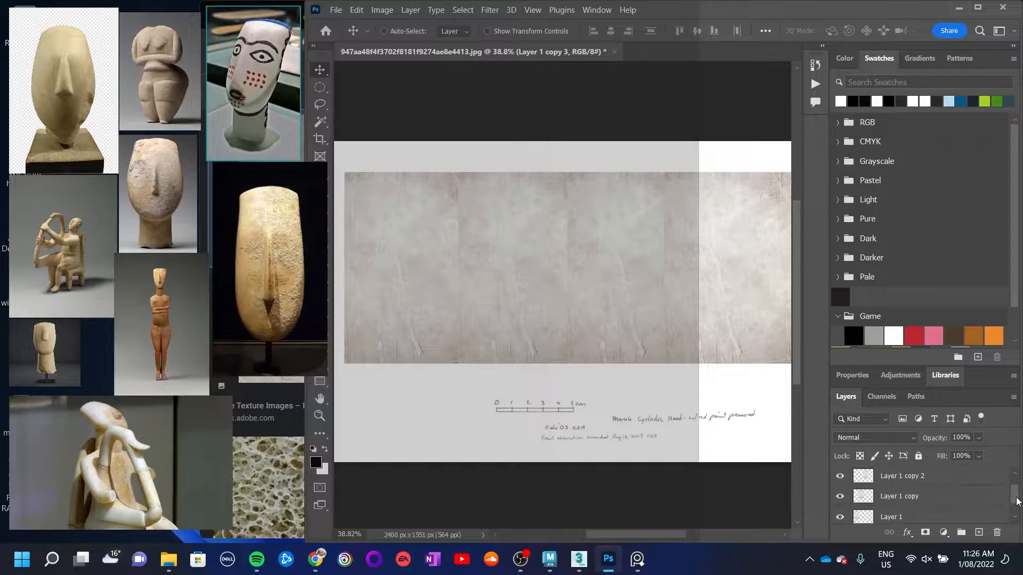
pyautogui.keyDown('shift'); pyautogui.click(912, 503); pyautogui.keyUp('shift')
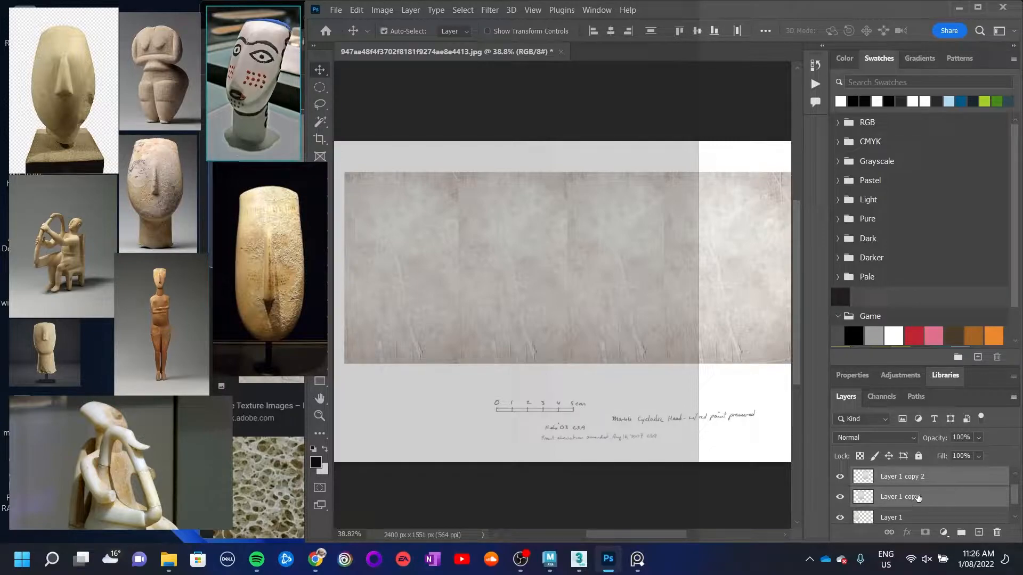
pyautogui.hotkey('ctrl', 'e')
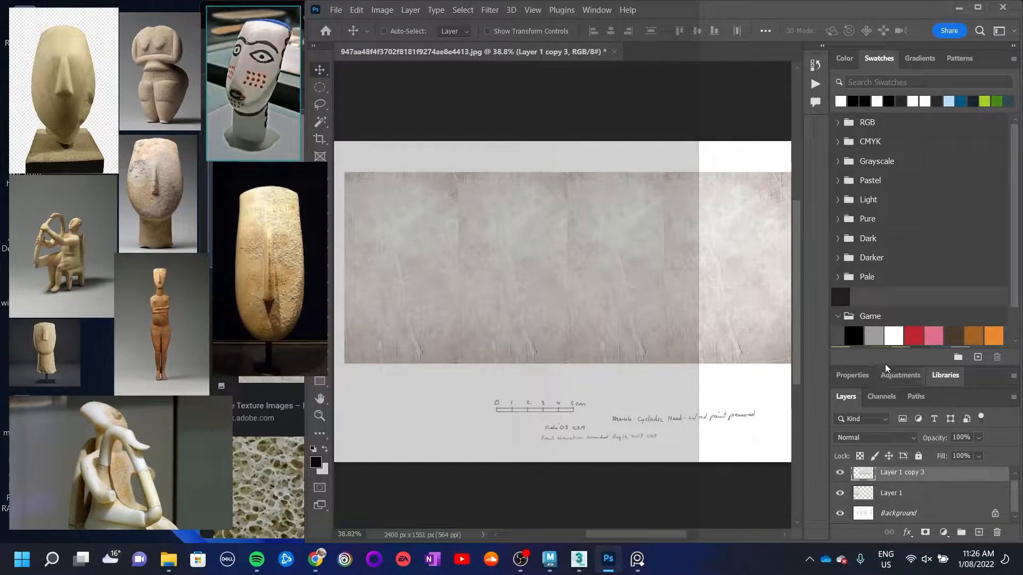
pyautogui.moveTo(884, 367); pyautogui.dragTo(884, 267)
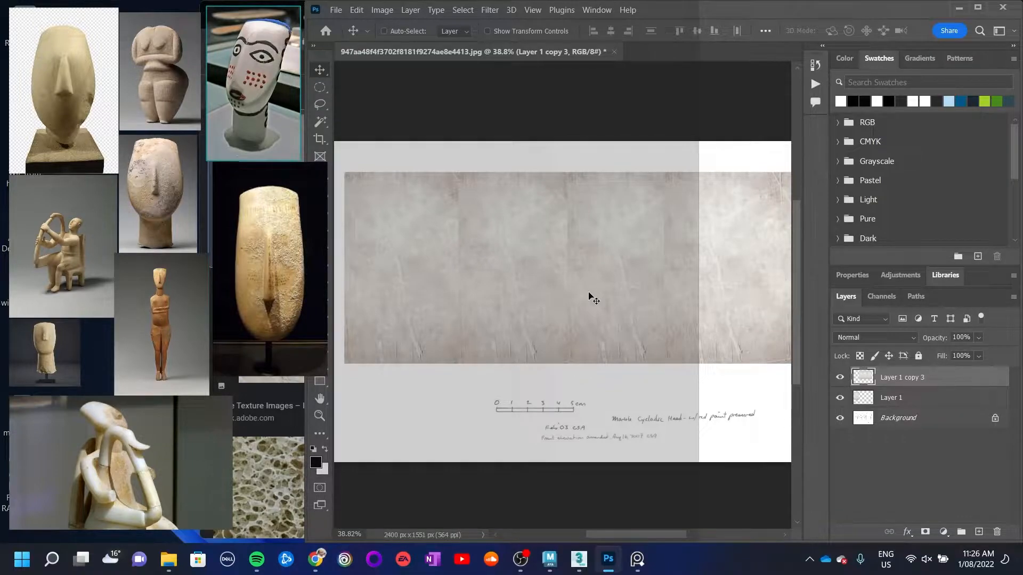
# Copy the entire Background drawing and paste it as a new layer above the texture layers
pyautogui.click(889, 420)
pyautogui.hotkey('ctrl', 'a')
pyautogui.hotkey('ctrl', 'c')
pyautogui.click(905, 385)
pyautogui.hotkey('ctrl', 'v')
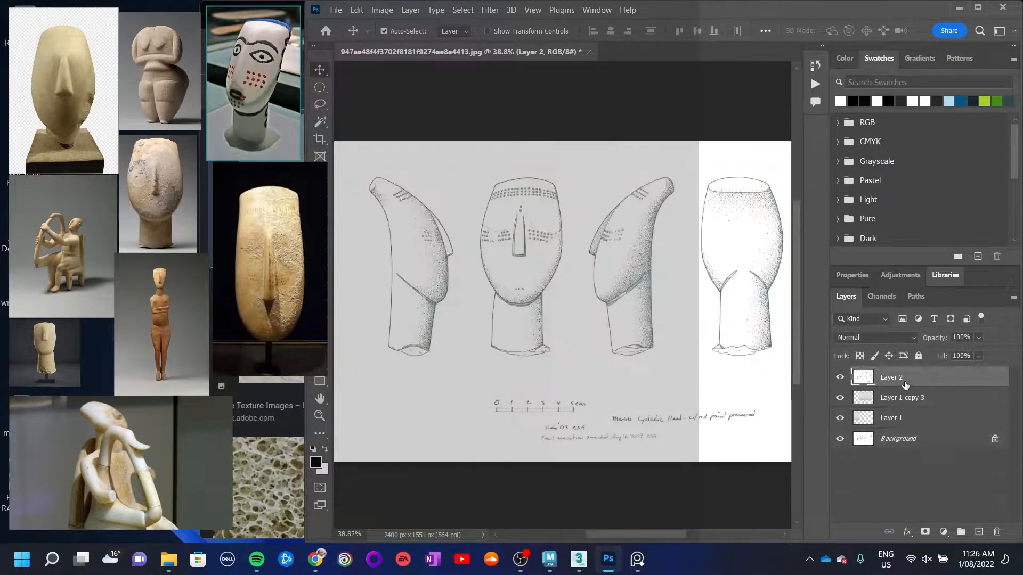
# Merge the two texture layers into one and set the pasted drawing layer's blend mode to Multiply
pyautogui.click(899, 424)
pyautogui.keyDown('ctrl'); pyautogui.click(905, 400); pyautogui.keyUp('ctrl')
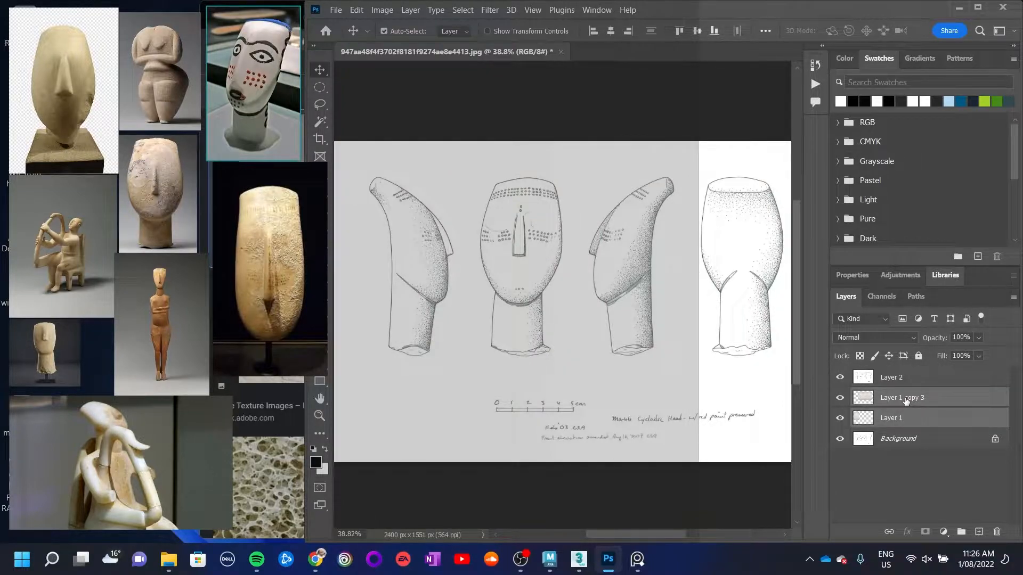
pyautogui.hotkey('ctrl', 'e')
pyautogui.click(890, 376)
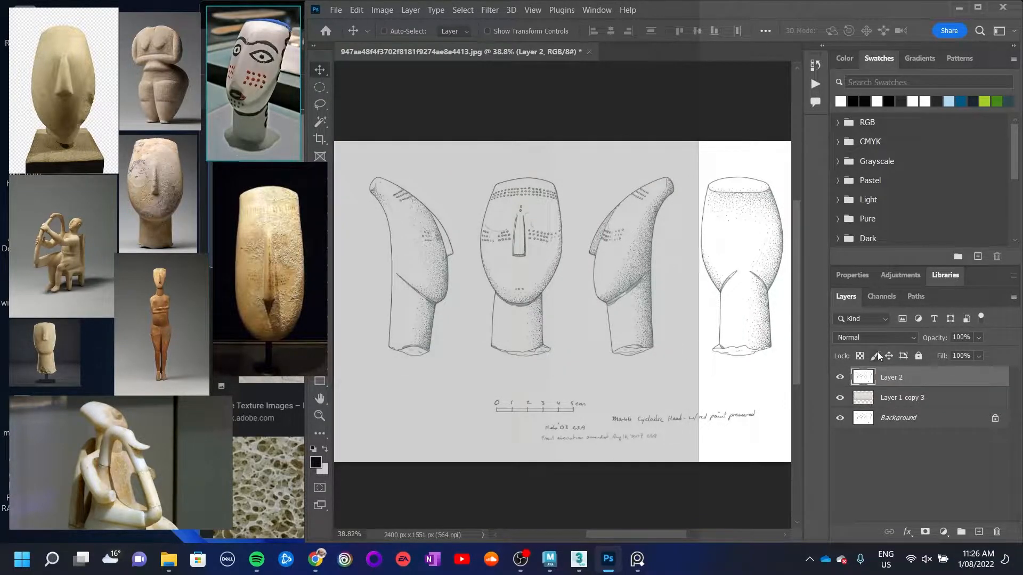
pyautogui.click(883, 337)
pyautogui.click(852, 246)
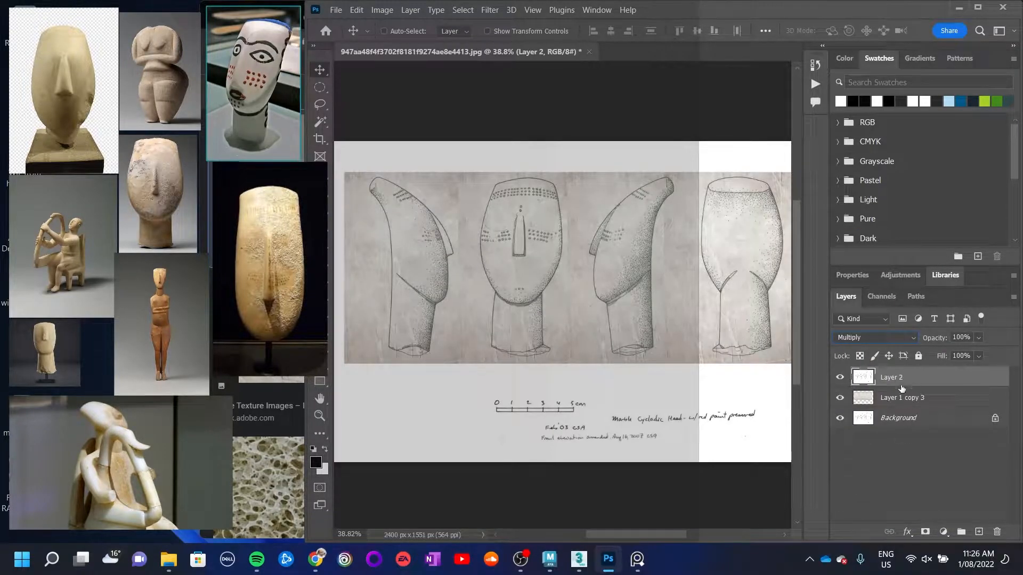
# Select the white area around the heads with the Magic Wand and invert the selection, leaving no layer active
pyautogui.press('w')
pyautogui.click(397, 159)
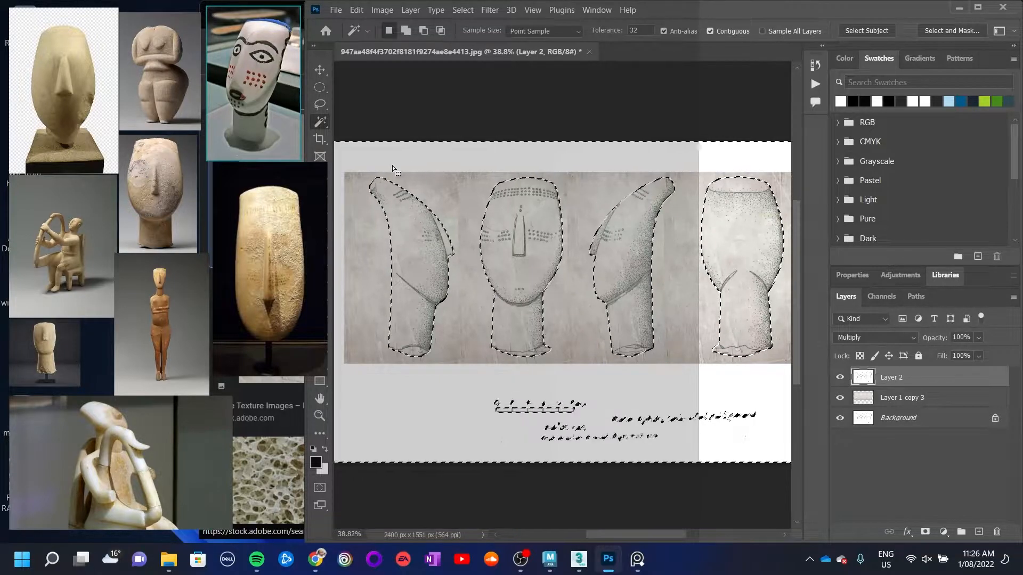
pyautogui.hotkey('ctrl', 'shift', 'i')
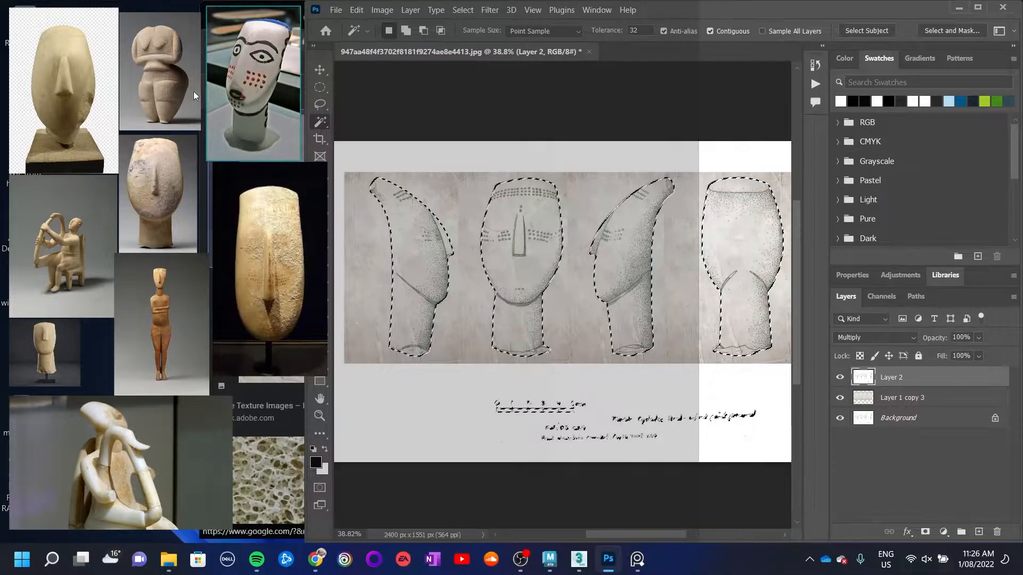
pyautogui.click(336, 9)
pyautogui.click(954, 502)
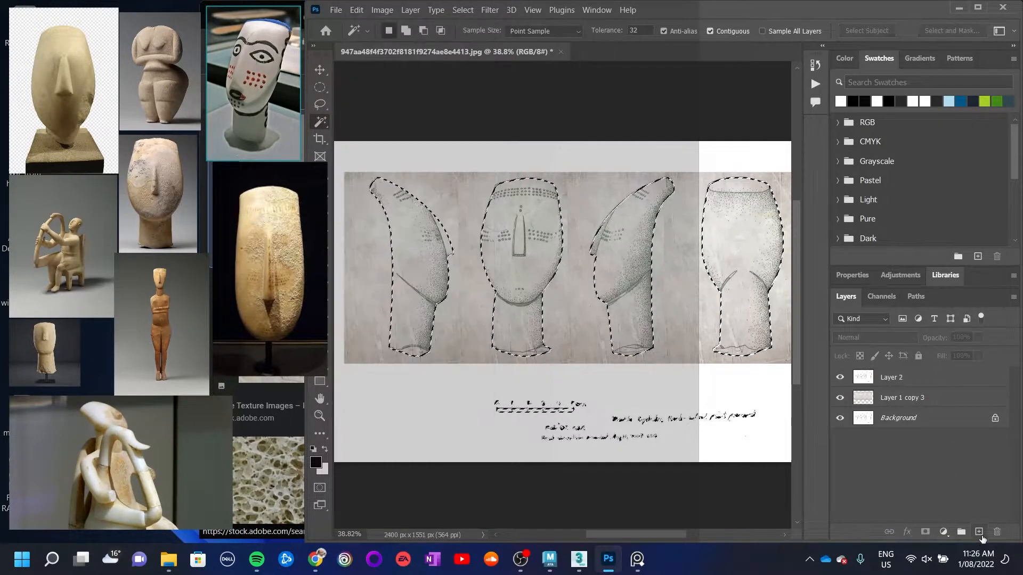
# Add a new layer on top and fill the head selection with black in Normal mode at 100% opacity
pyautogui.click(979, 532)
pyautogui.click(358, 10)
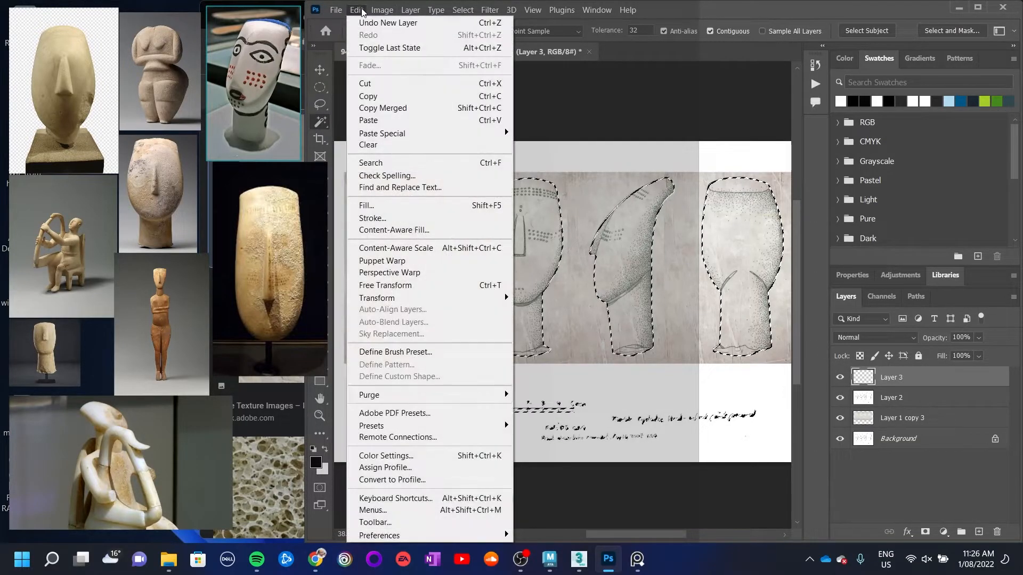
pyautogui.click(401, 205)
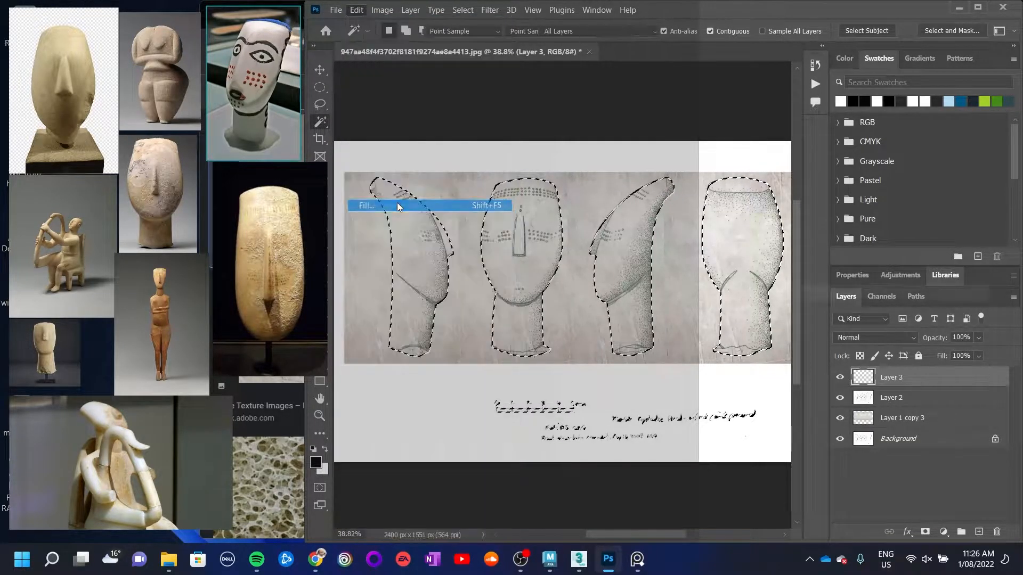
pyautogui.click(913, 409)
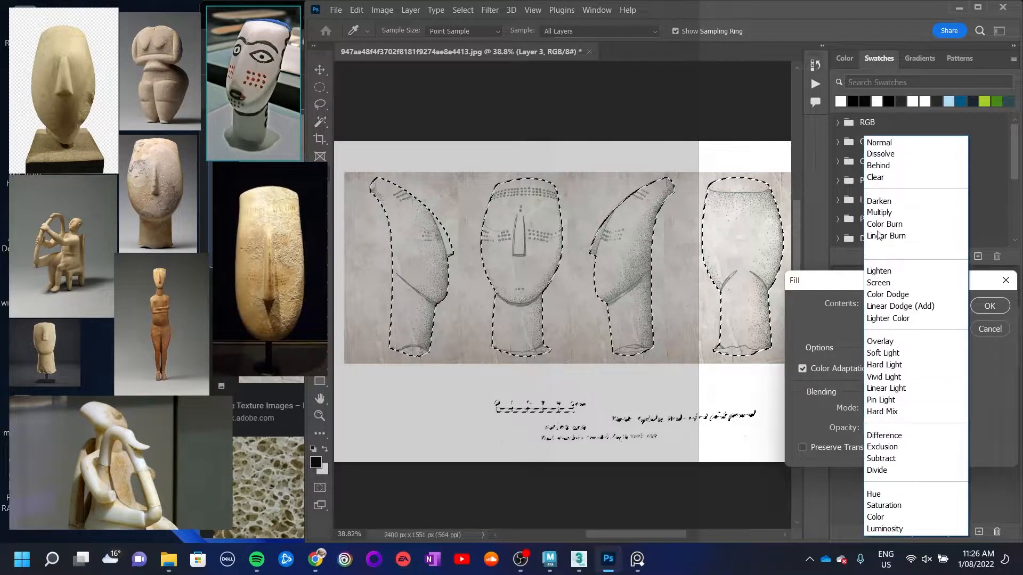
pyautogui.press('Escape')
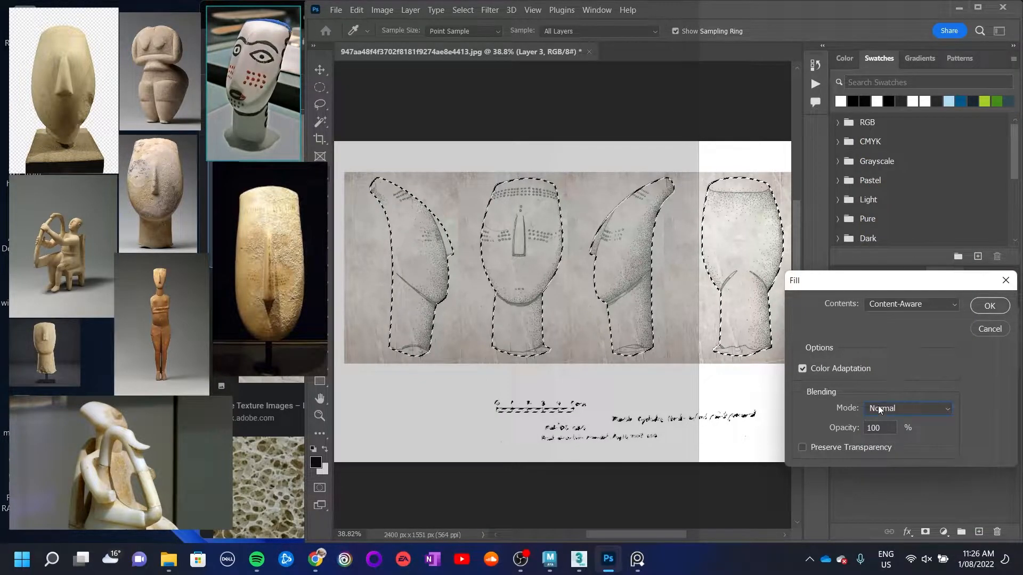
pyautogui.click(912, 304)
pyautogui.click(891, 414)
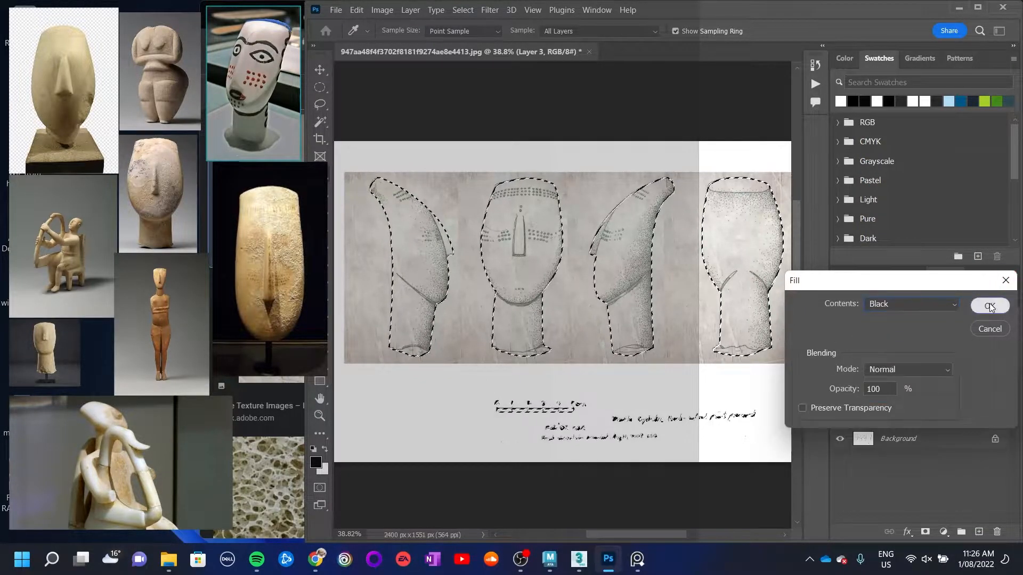
pyautogui.press('Return')
# Hide the black silhouette layer and mask the merged texture layer with the head selection
pyautogui.click(840, 377)
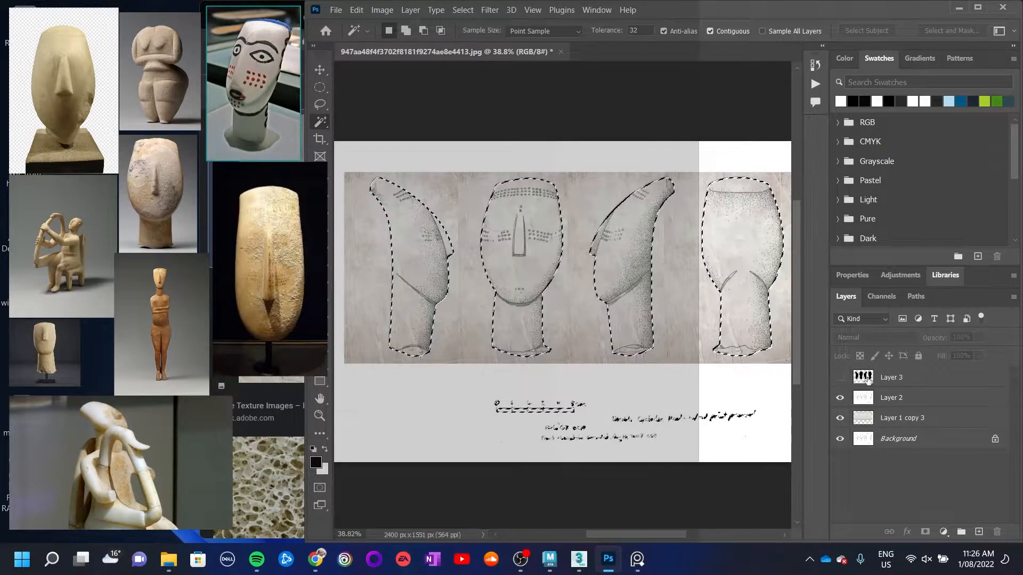
pyautogui.click(869, 417)
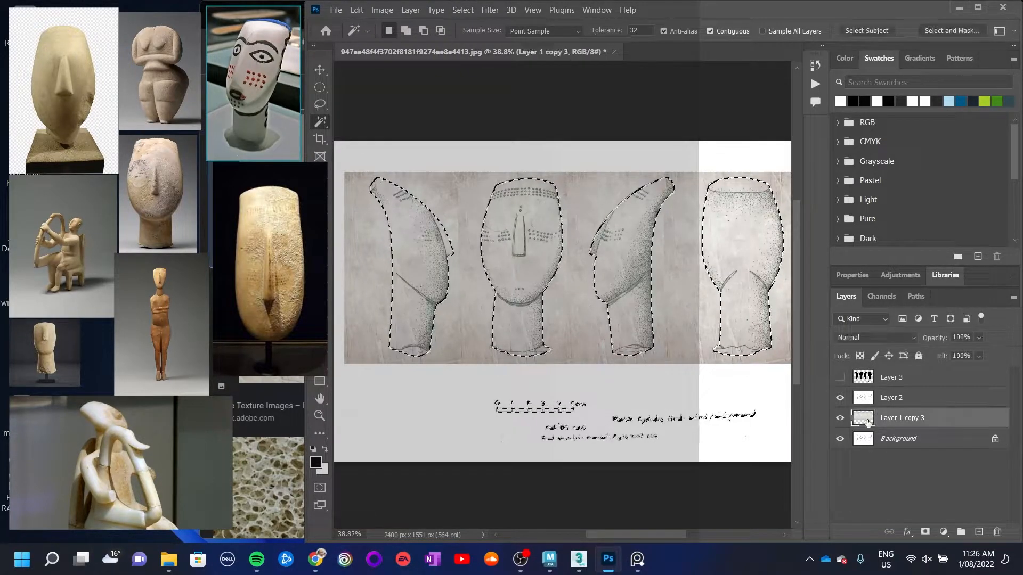
pyautogui.click(925, 531)
pyautogui.click(948, 489)
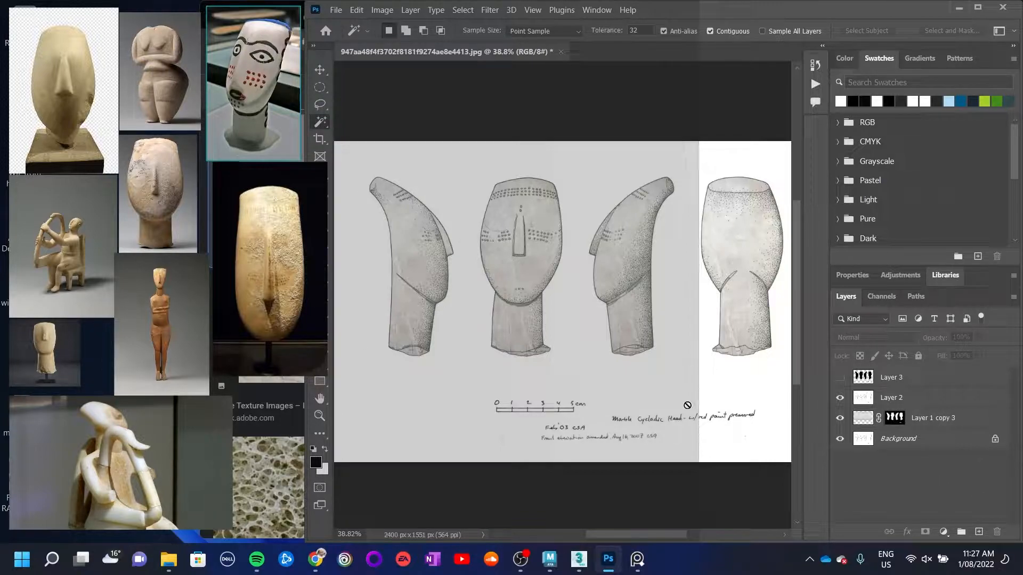
# Switch to PureRef, narrow its overlay to the edge of the reference images, and narrow the Photoshop window to sit beside it
pyautogui.hotkey('alt', 'Tab')
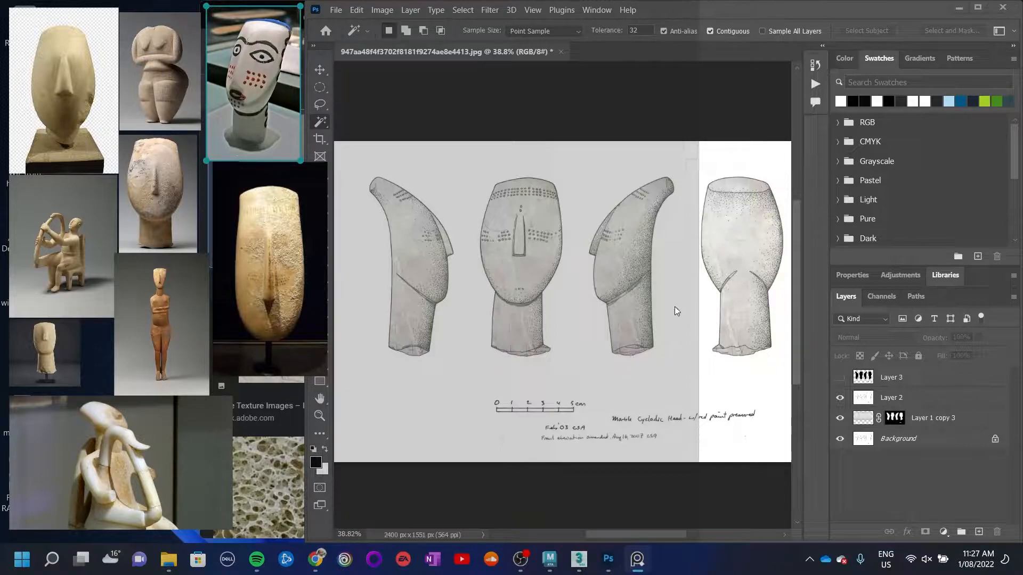
pyautogui.moveTo(699, 299); pyautogui.dragTo(335, 282)
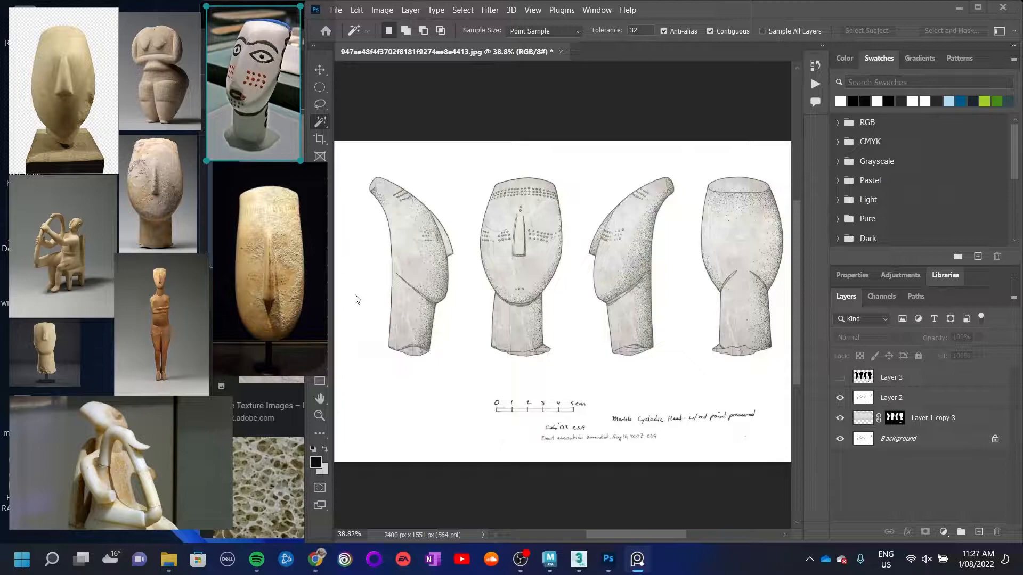
pyautogui.hotkey('ctrl', 't')
pyautogui.click(296, 517)
pyautogui.click(734, 16)
pyautogui.moveTo(304, 76); pyautogui.dragTo(331, 79)
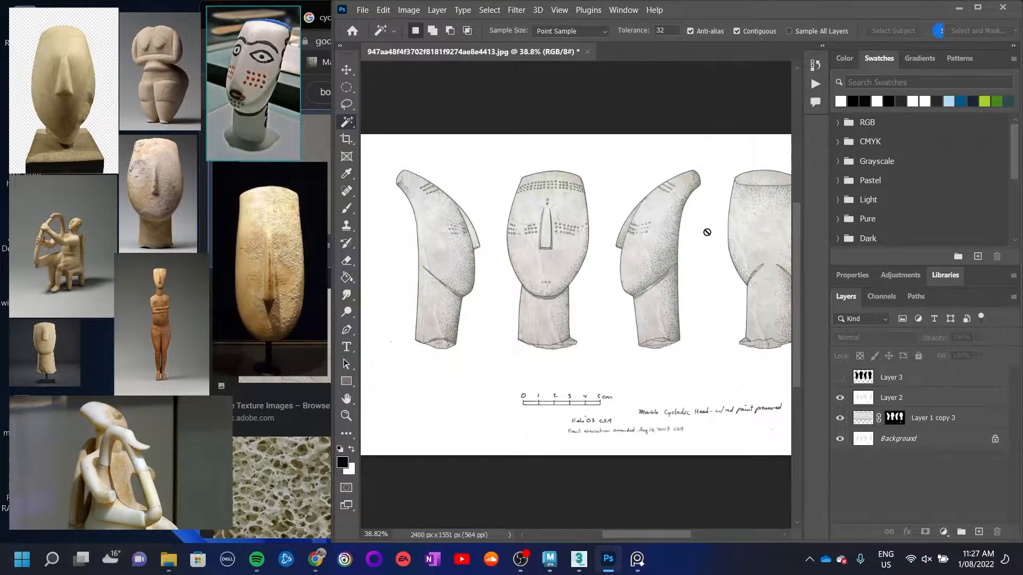
# Zoom to 100% on the front-view face, choose the Brush tool, and add a new layer above the Multiply drawing layer
pyautogui.keyDown('alt'); pyautogui.scroll(3, 702, 237); pyautogui.keyUp('alt')
pyautogui.moveTo(524, 210)
pyautogui.mouseDown()
pyautogui.moveTo(655, 333)
pyautogui.moveTo(658, 303)
pyautogui.mouseUp()
pyautogui.keyDown('alt'); pyautogui.scroll(-1, 645, 292); pyautogui.keyUp('alt')
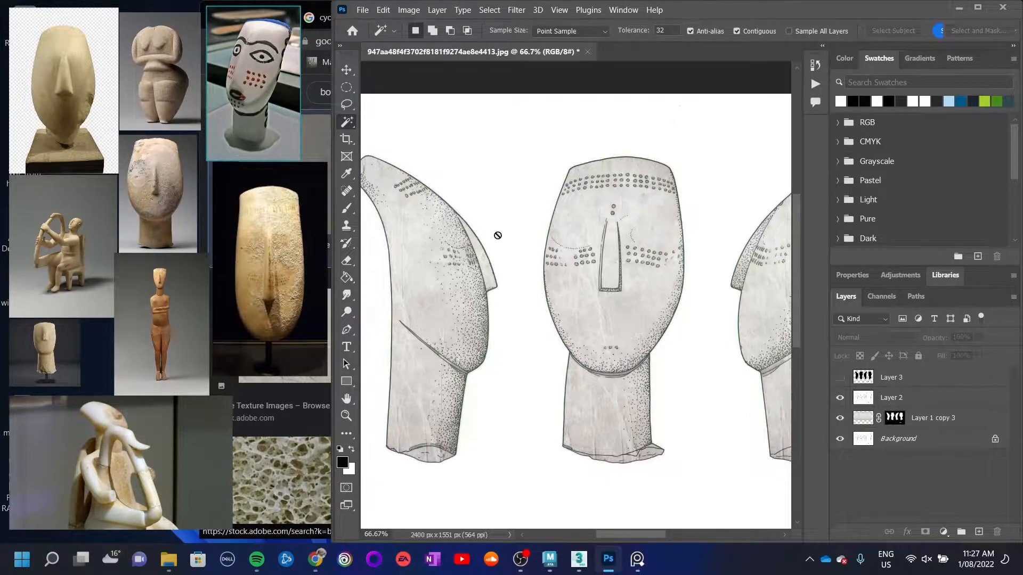
pyautogui.hotkey('ctrl', '+')
pyautogui.moveTo(630, 270); pyautogui.dragTo(598, 286)
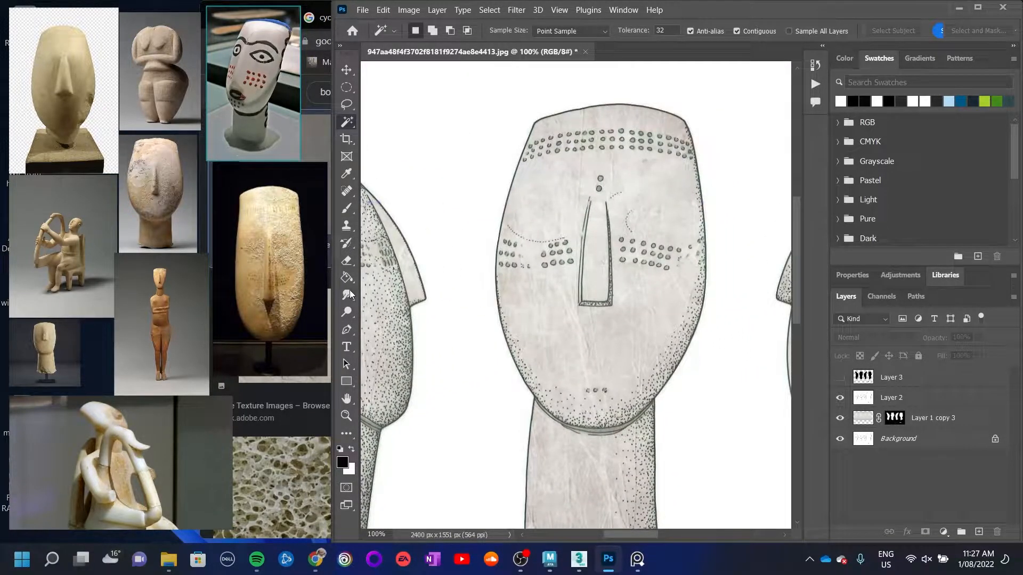
pyautogui.click(347, 212)
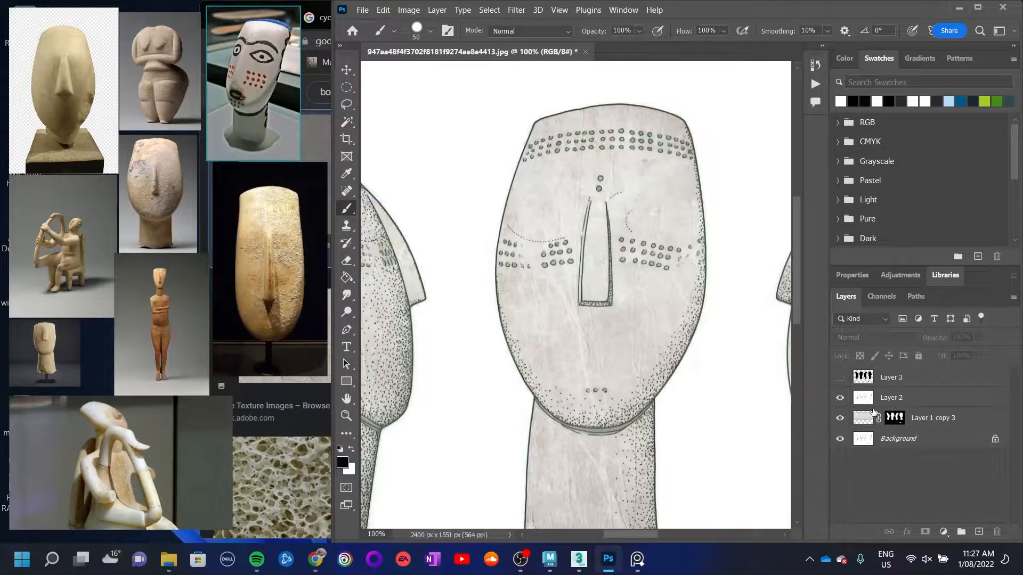
pyautogui.click(889, 407)
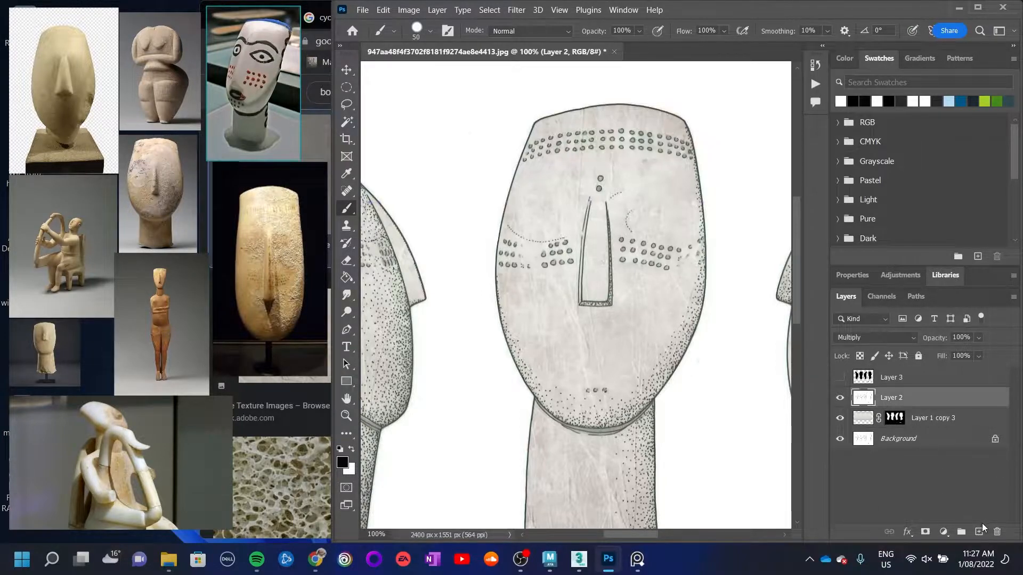
pyautogui.click(978, 532)
# Reduce the brush size to 20 and set the foreground color to dark red #921a1a
pyautogui.press('[')
pyautogui.press('[')
pyautogui.press('[')
pyautogui.press('[')
pyautogui.press('[')
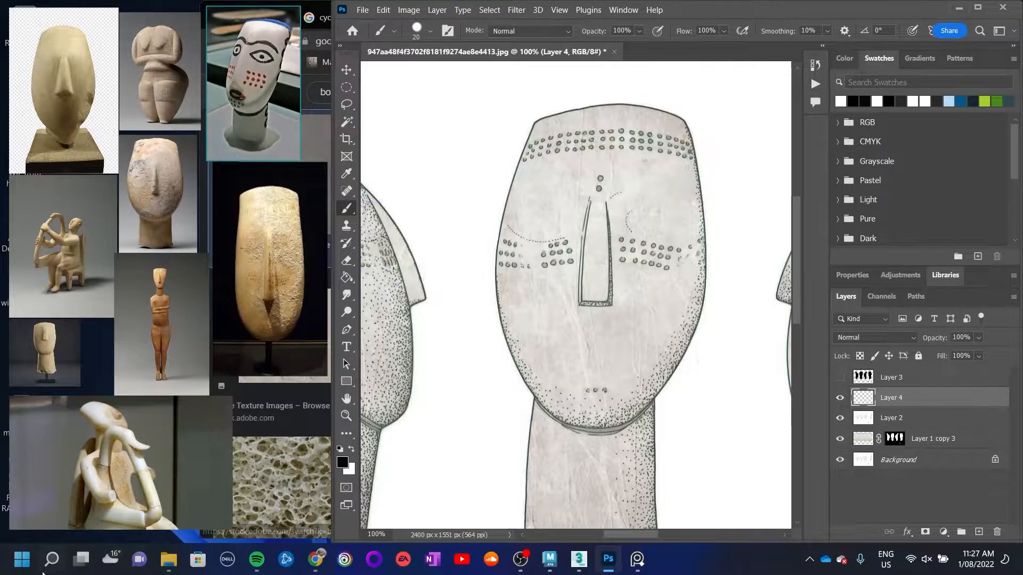
pyautogui.click(343, 464)
pyautogui.click(687, 270)
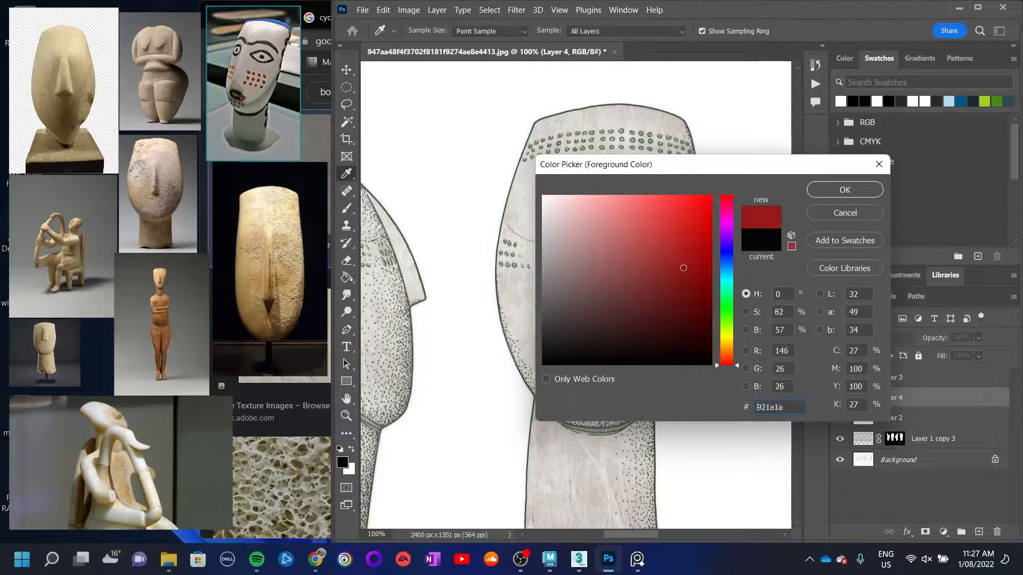
pyautogui.click(845, 190)
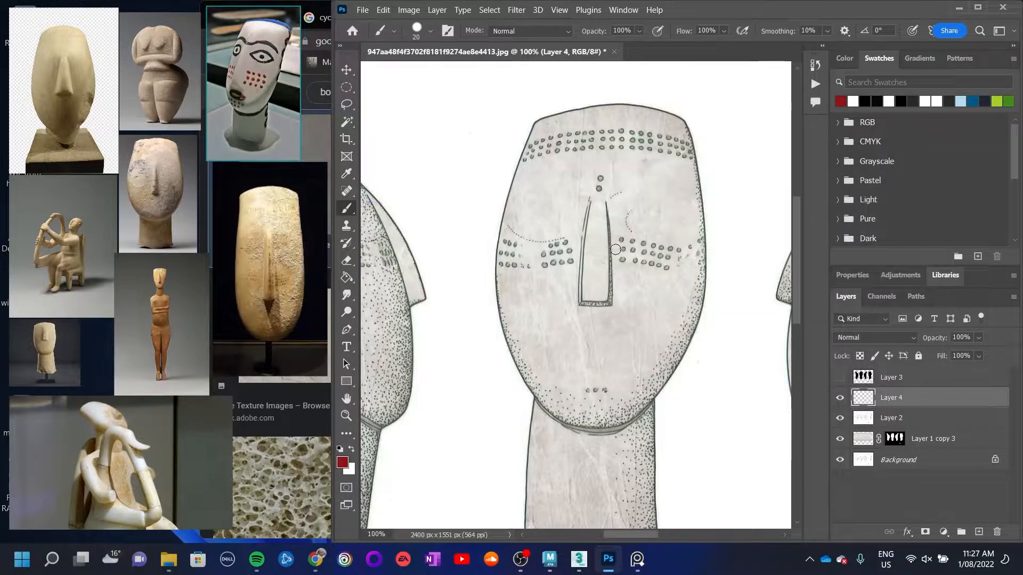
# Paint dark red dots over the drawn cheek dots on the viewer's left side of the front-view face, using a size 10 brush
pyautogui.click(569, 251)
pyautogui.click(564, 261)
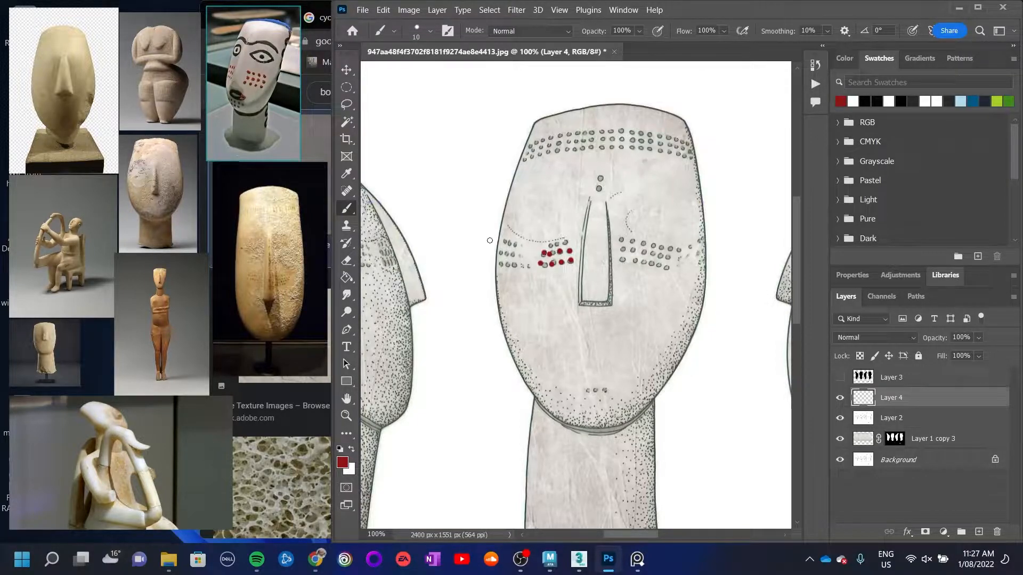
pyautogui.click(516, 242)
pyautogui.click(515, 264)
pyautogui.click(501, 254)
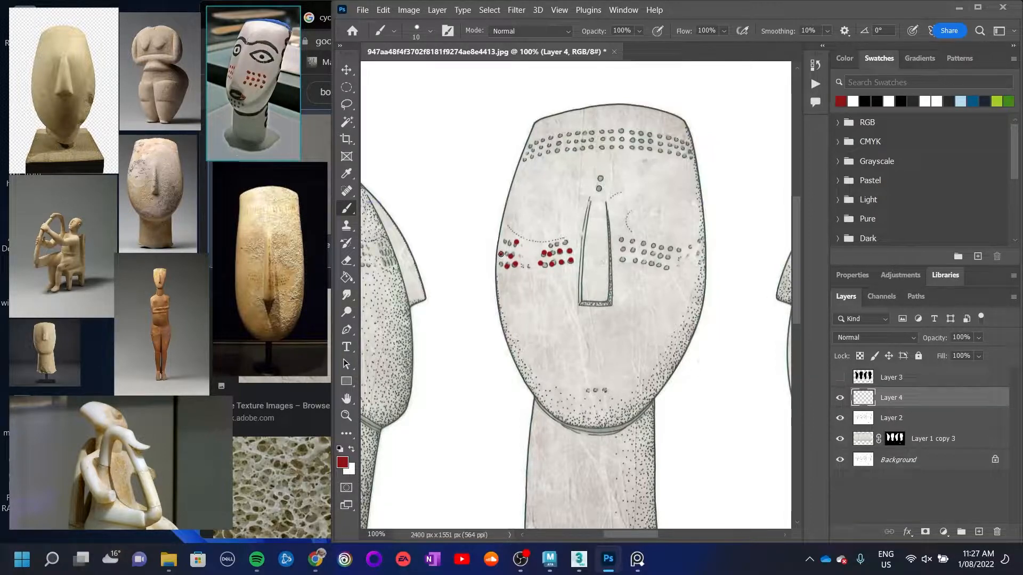
# Paint dark red dots over the two forehead marks and the drawn dots on the other cheek of the front-view face
pyautogui.click(600, 180)
pyautogui.click(623, 248)
pyautogui.click(623, 261)
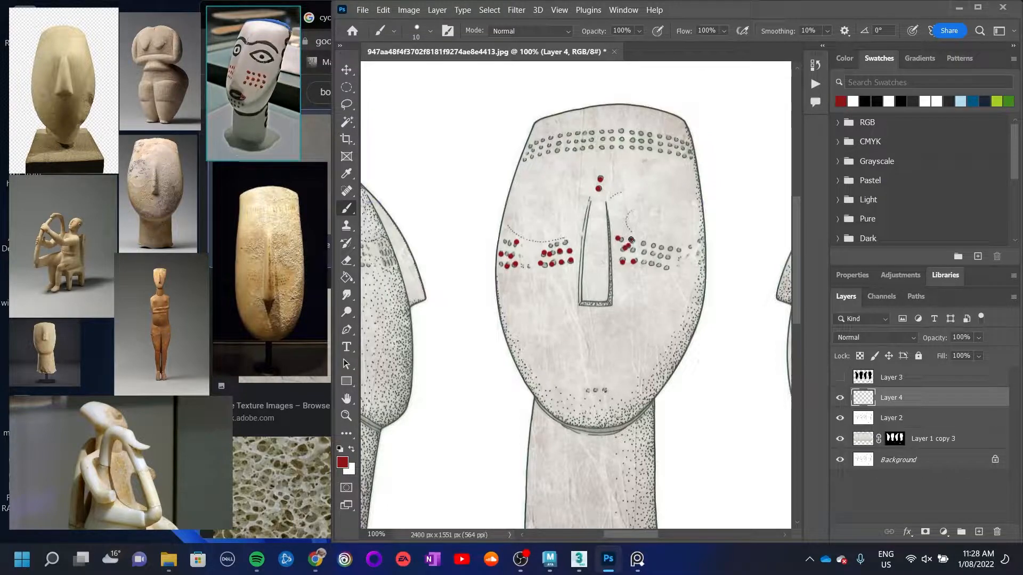
pyautogui.moveTo(479, 365)
pyautogui.mouseDown()
pyautogui.moveTo(479, 383)
pyautogui.moveTo(511, 391)
pyautogui.mouseUp()
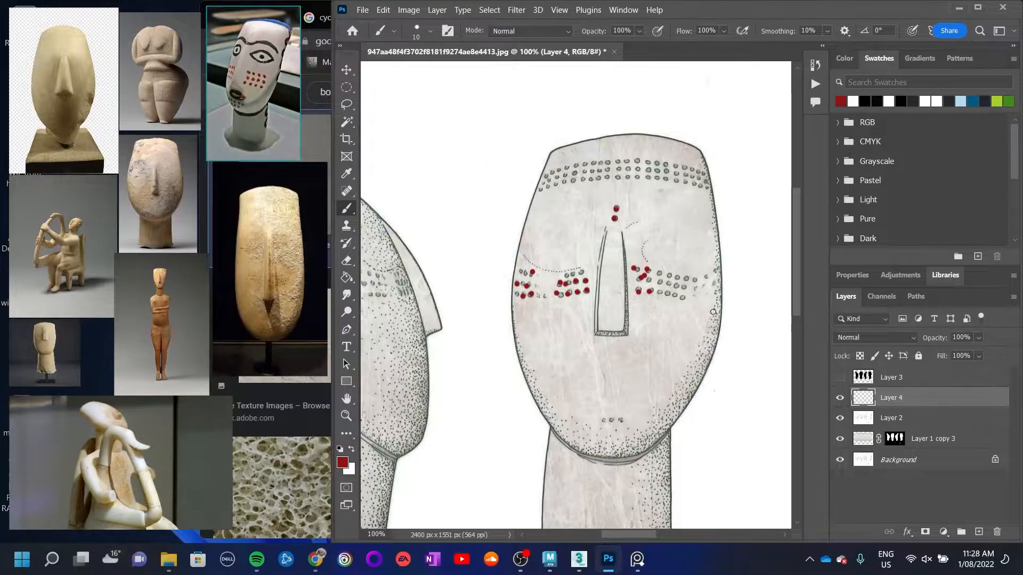
pyautogui.click(686, 286)
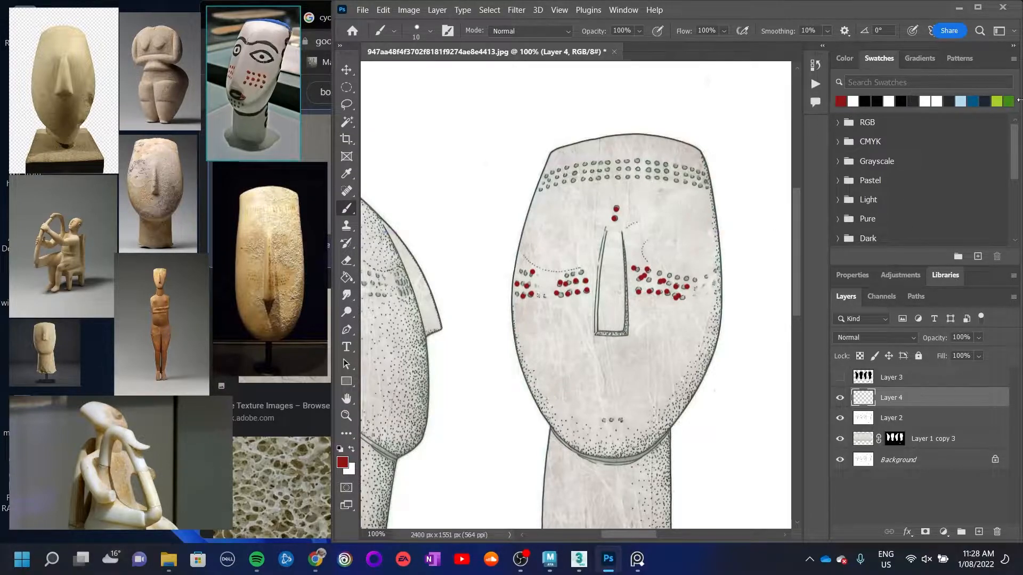
pyautogui.hotkey('ctrl', '-')
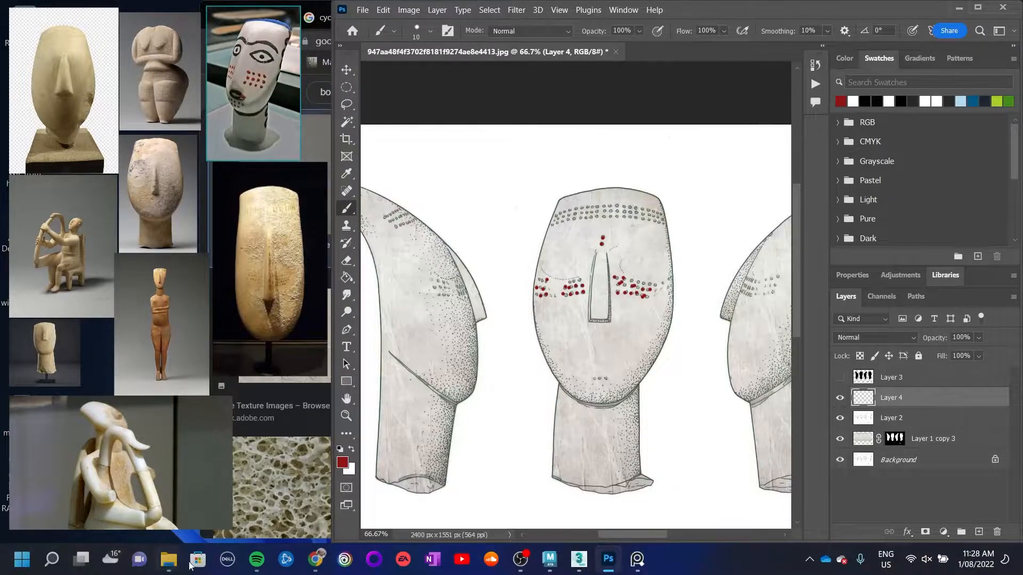
# Switch to Chrome and run an image search for "gold textuer"
pyautogui.click(315, 559)
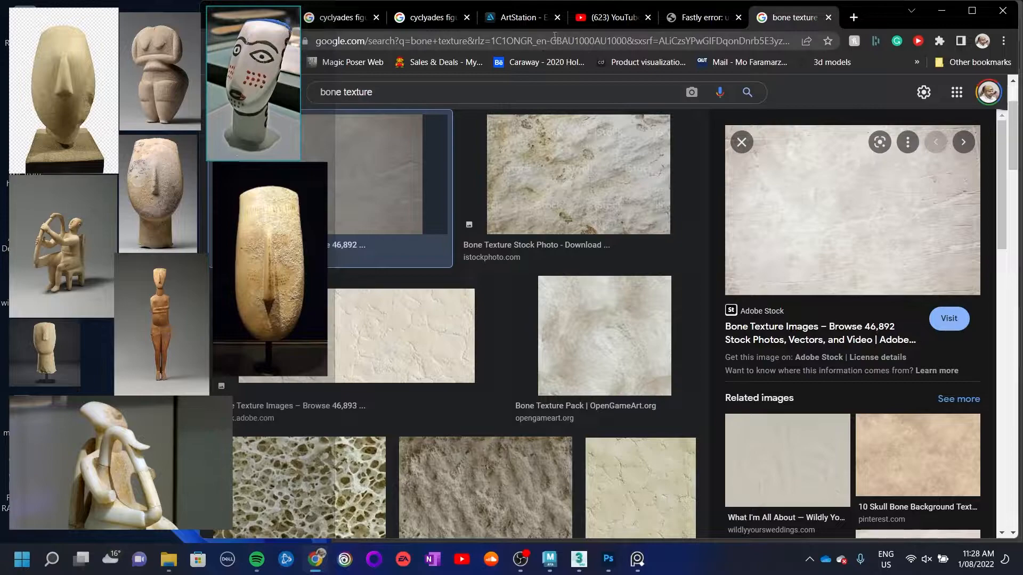
pyautogui.tripleClick(346, 92)
pyautogui.write('gold textuer')
pyautogui.press('Return')
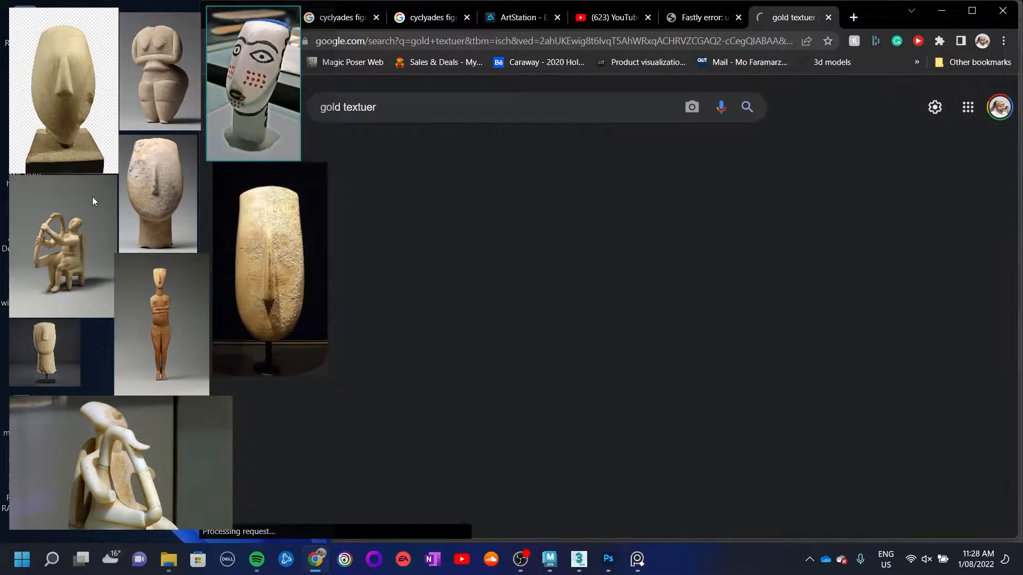
# Open the Adobe Stock "Old Gold Texture" result and copy its image
pyautogui.scroll(-5, 733, 390)
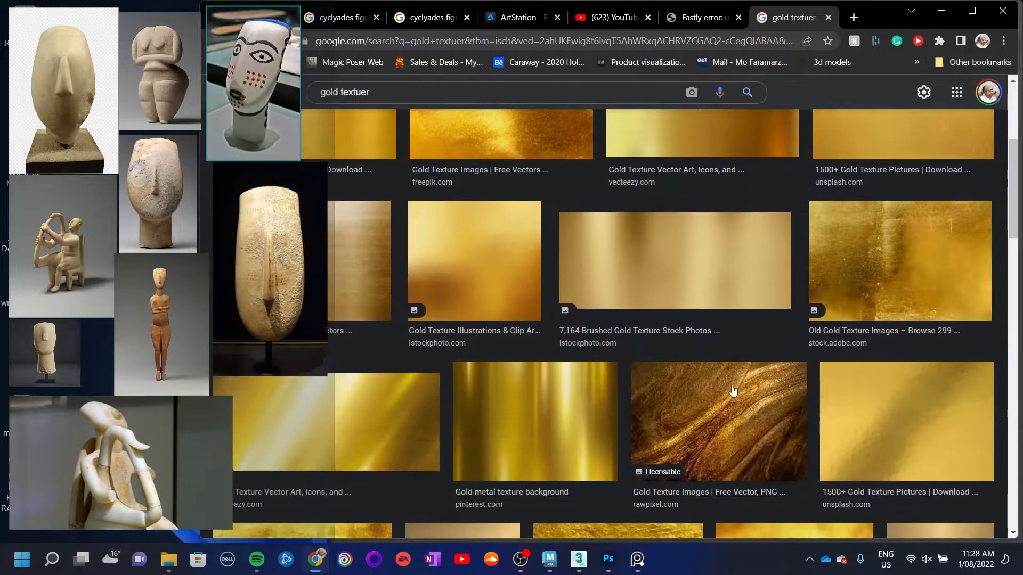
pyautogui.click(884, 252)
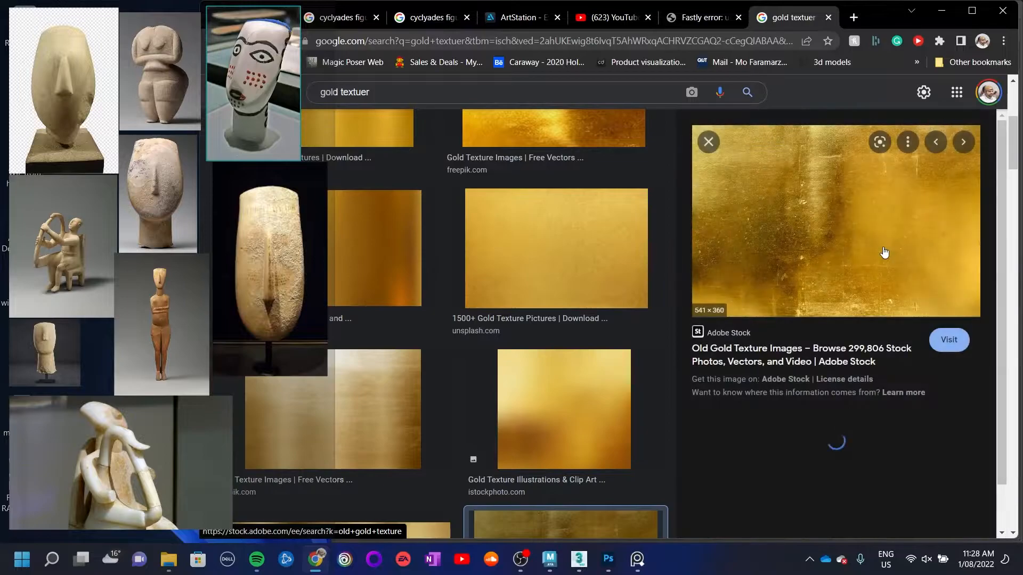
pyautogui.rightClick(810, 220)
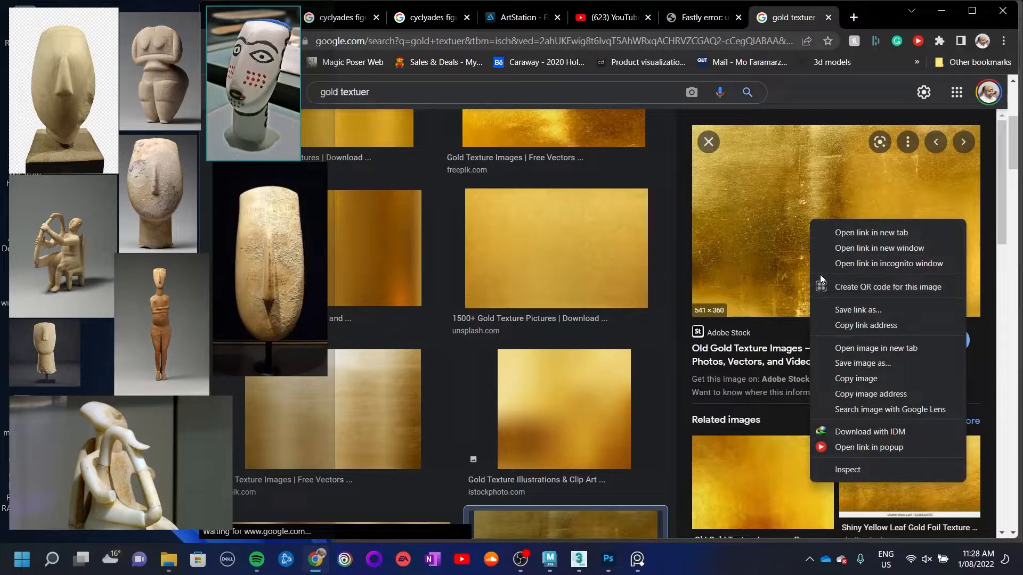
pyautogui.click(877, 378)
# Paste the gold texture into the Photoshop drawing, rotate it upright, and enlarge it to cover the whole front-view head
pyautogui.click(608, 559)
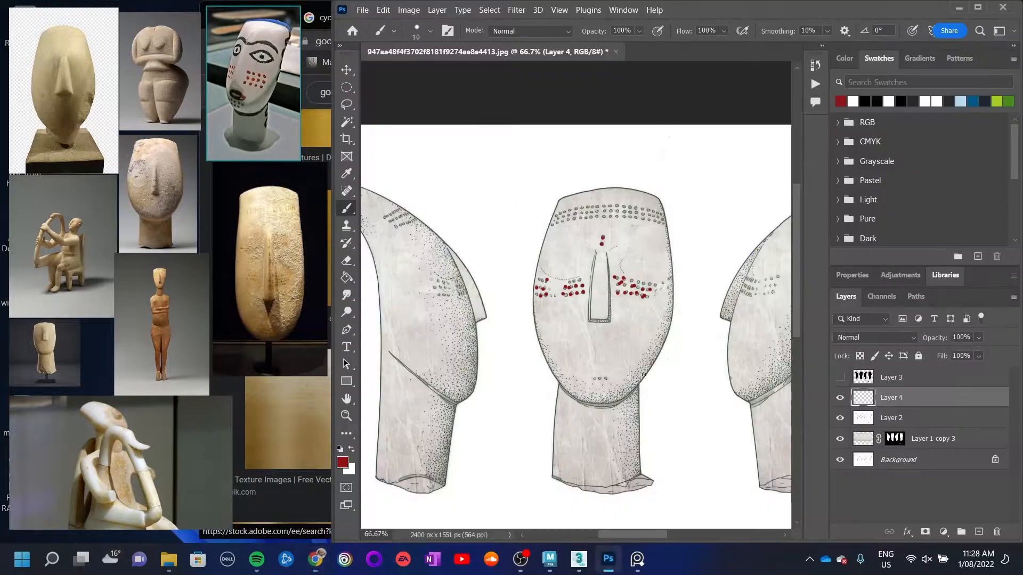
pyautogui.hotkey('ctrl', 'v')
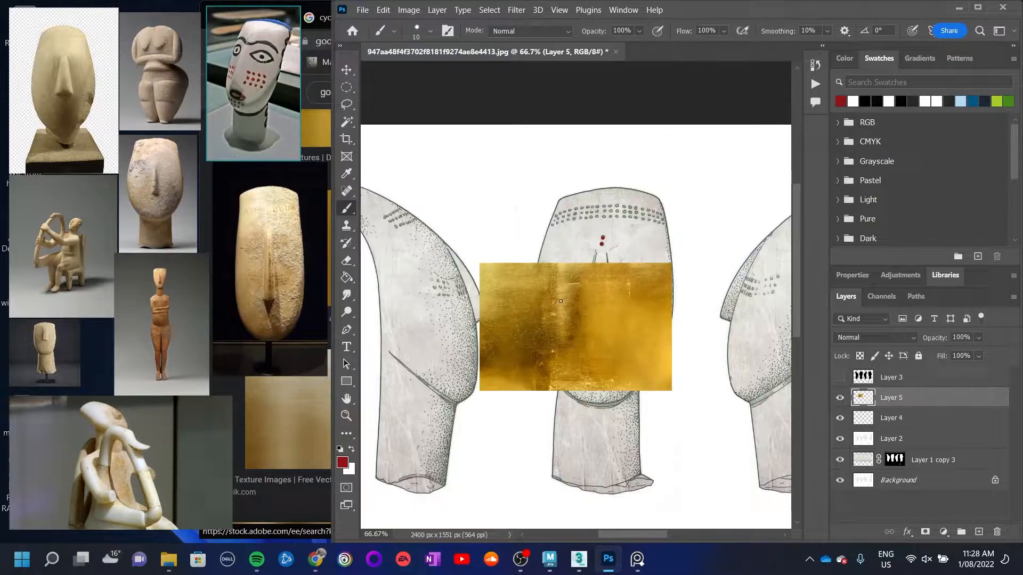
pyautogui.hotkey('ctrl', 't')
pyautogui.moveTo(682, 249); pyautogui.dragTo(661, 453)
pyautogui.moveTo(563, 341); pyautogui.dragTo(581, 283)
pyautogui.moveTo(656, 363); pyautogui.dragTo(742, 493)
pyautogui.moveTo(679, 447); pyautogui.dragTo(657, 452)
pyautogui.press('Return')
pyautogui.press('b')
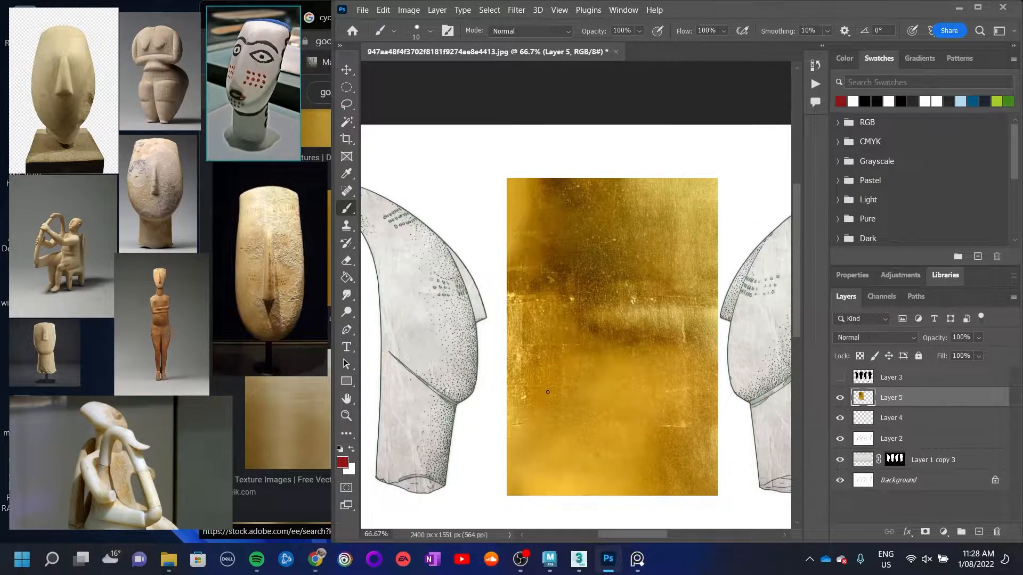
# Duplicate the gold texture three times, placing the copies side by side so all four heads are covered
pyautogui.hotkey('ctrl', '-')
pyautogui.hotkey('ctrl', '-')
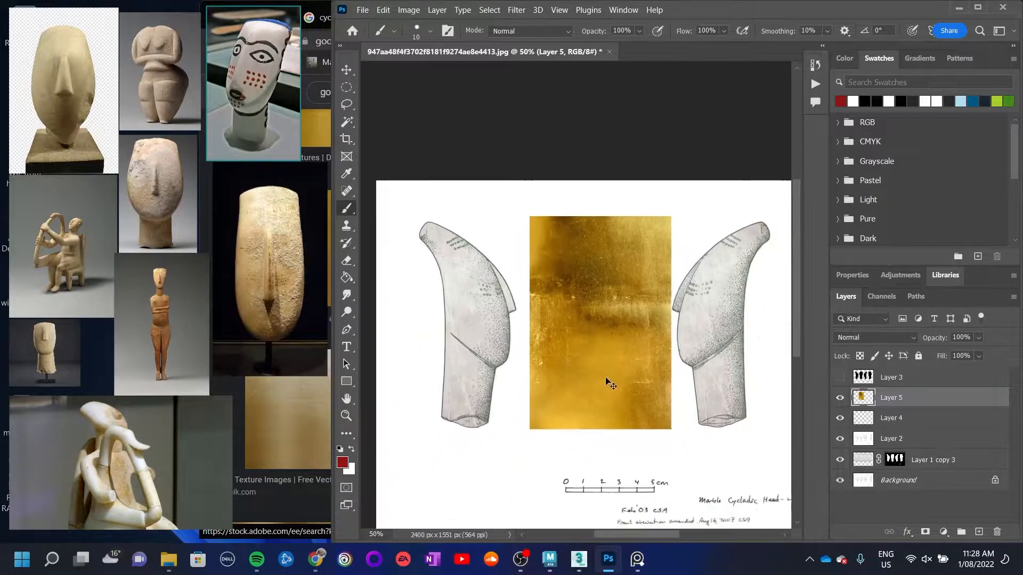
pyautogui.keyDown('alt'); pyautogui.click(585, 354); pyautogui.keyUp('alt')
pyautogui.press('v')
pyautogui.keyDown('alt'); pyautogui.moveTo(601, 358); pyautogui.dragTo(699, 347); pyautogui.keyUp('alt')
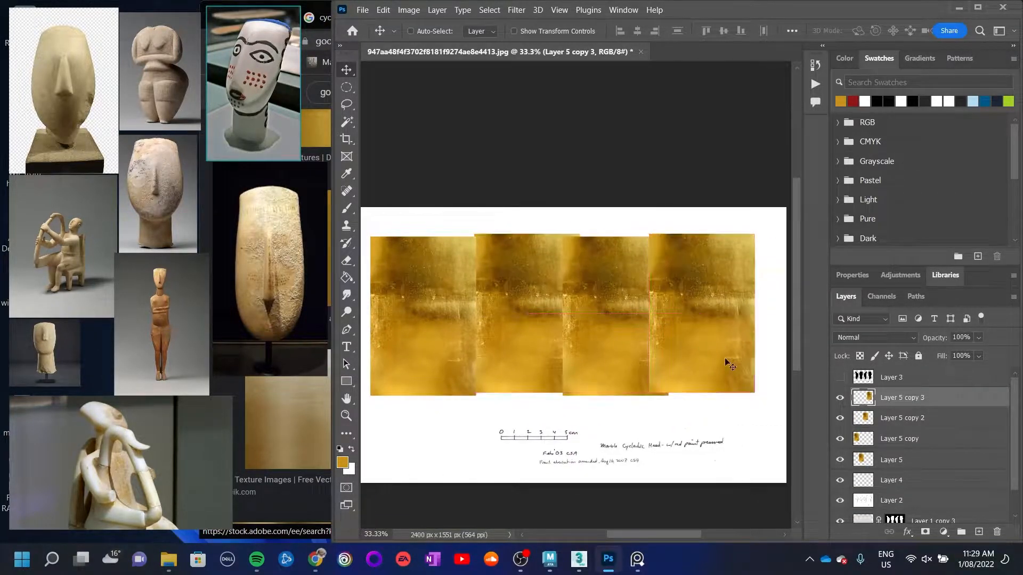
# Merge the four gold texture layers and mask the result with the head silhouettes from the bone texture's mask
pyautogui.keyDown('shift'); pyautogui.click(911, 464); pyautogui.keyUp('shift')
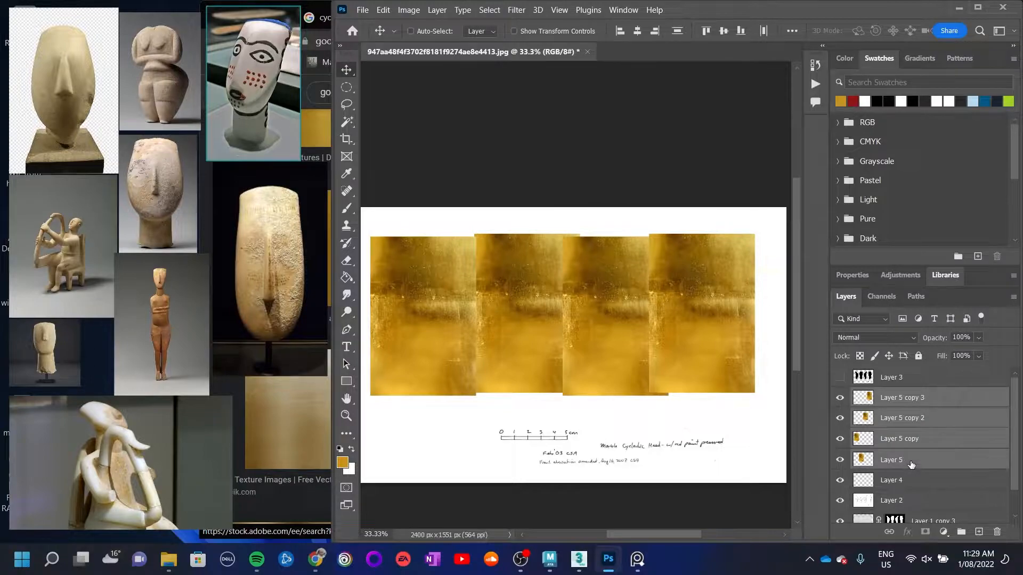
pyautogui.hotkey('ctrl', 'e')
pyautogui.keyDown('ctrl'); pyautogui.click(879, 460); pyautogui.keyUp('ctrl')
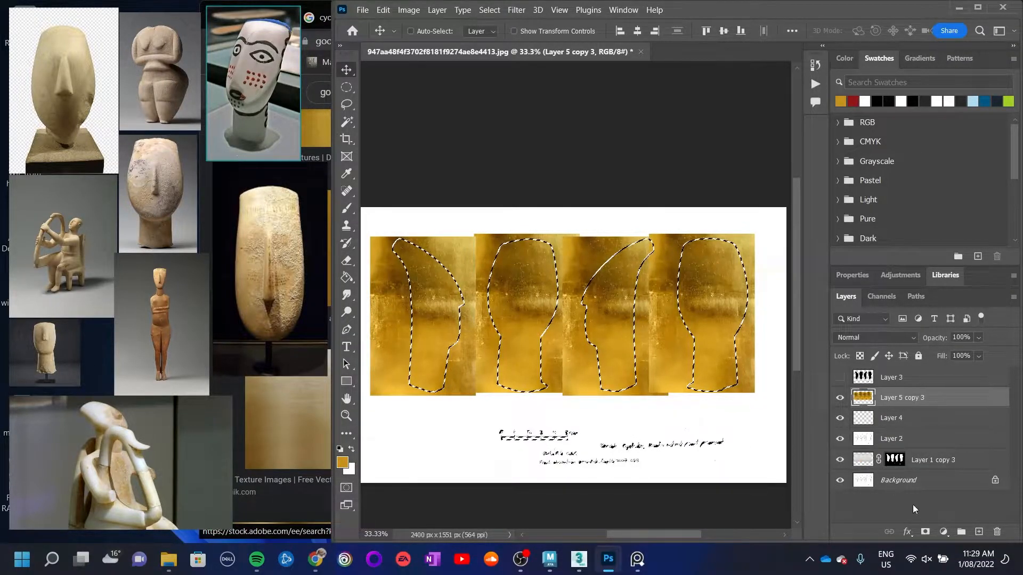
pyautogui.click(925, 532)
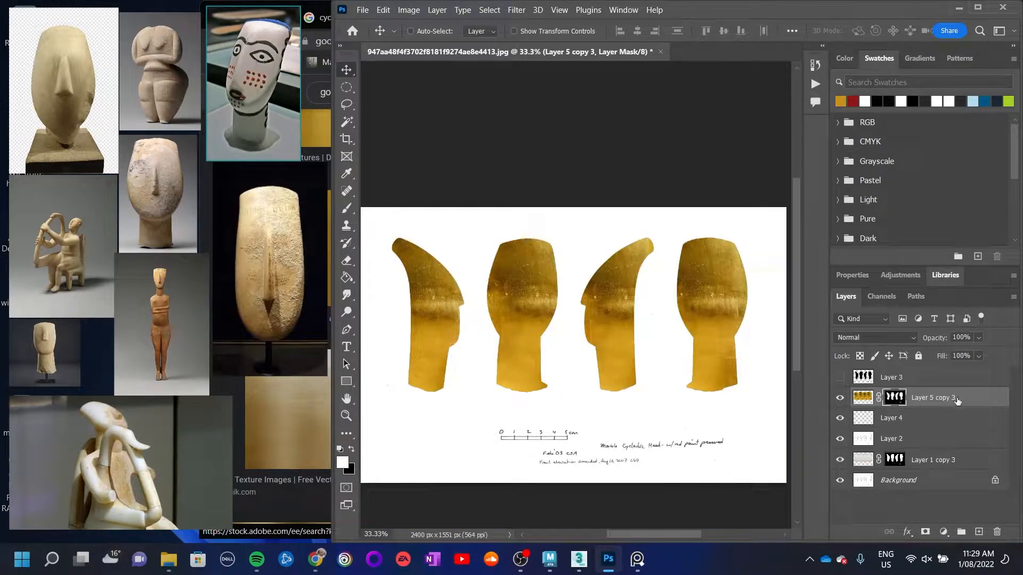
# Move the masked gold layer below the drawing and red-dot layers, and place the Multiply drawing layer above the dots
pyautogui.moveTo(934, 403); pyautogui.dragTo(933, 450)
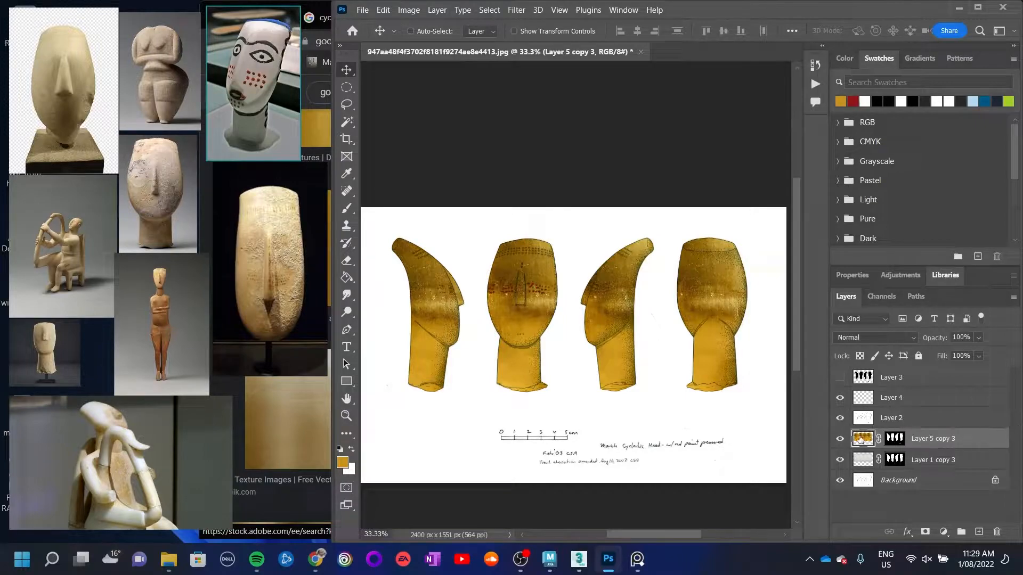
pyautogui.moveTo(892, 427); pyautogui.dragTo(891, 387)
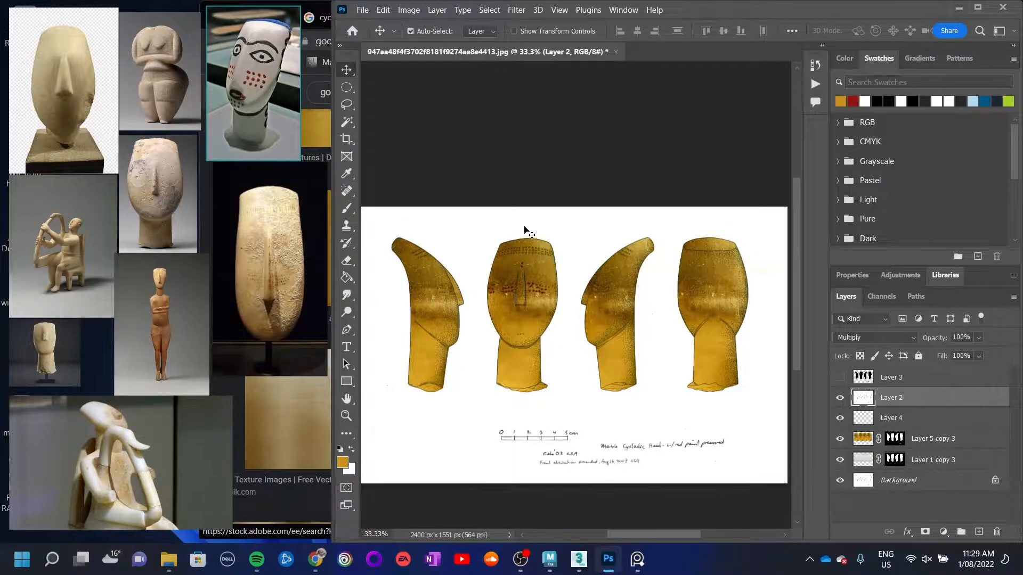
pyautogui.hotkey('ctrl', '+')
# Merge the masked gold layer with a new blank layer, and hide all the gold with a new inverted black mask
pyautogui.click(932, 449)
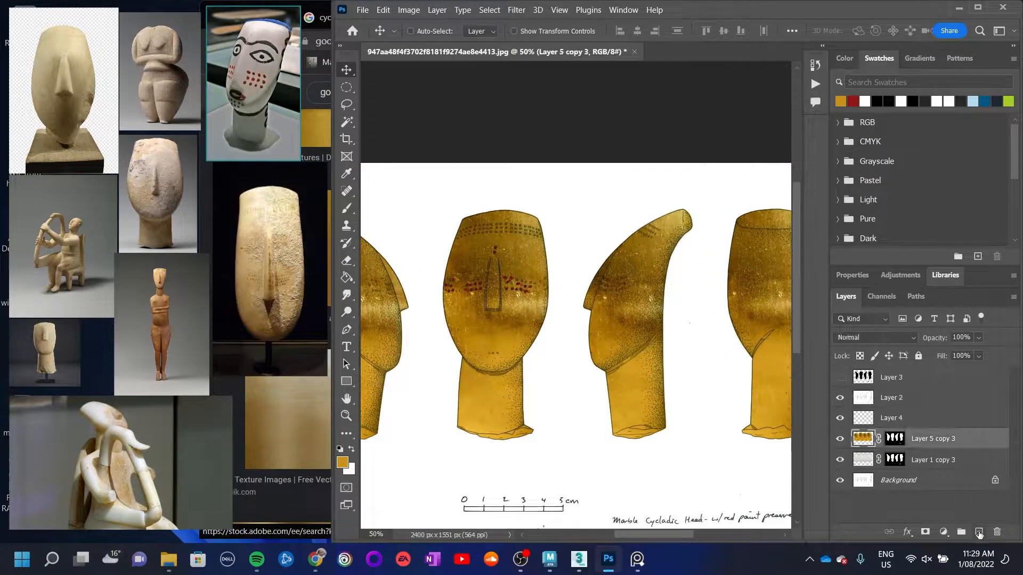
pyautogui.click(978, 532)
pyautogui.keyDown('ctrl'); pyautogui.click(932, 460); pyautogui.keyUp('ctrl')
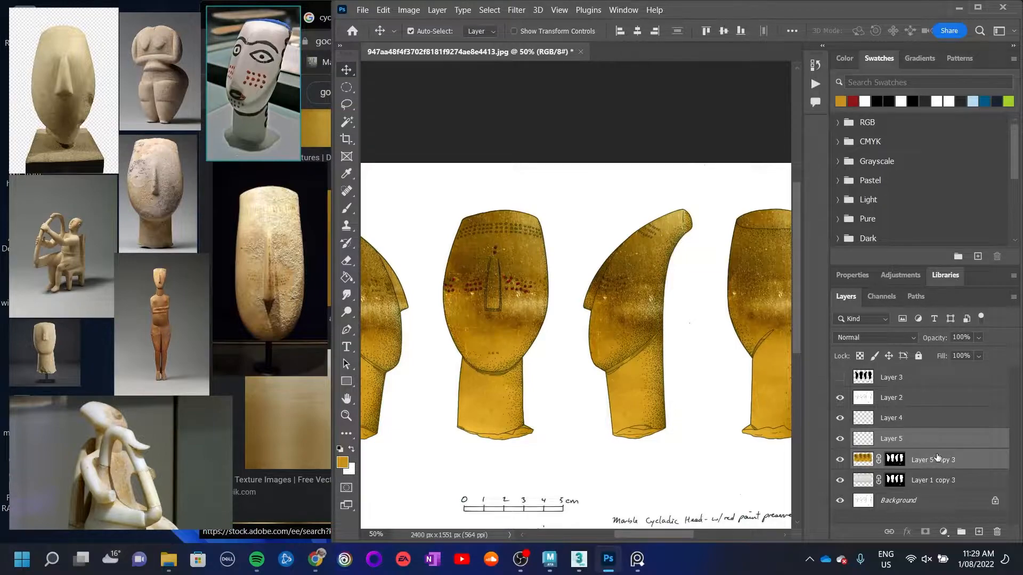
pyautogui.hotkey('ctrl', 'e')
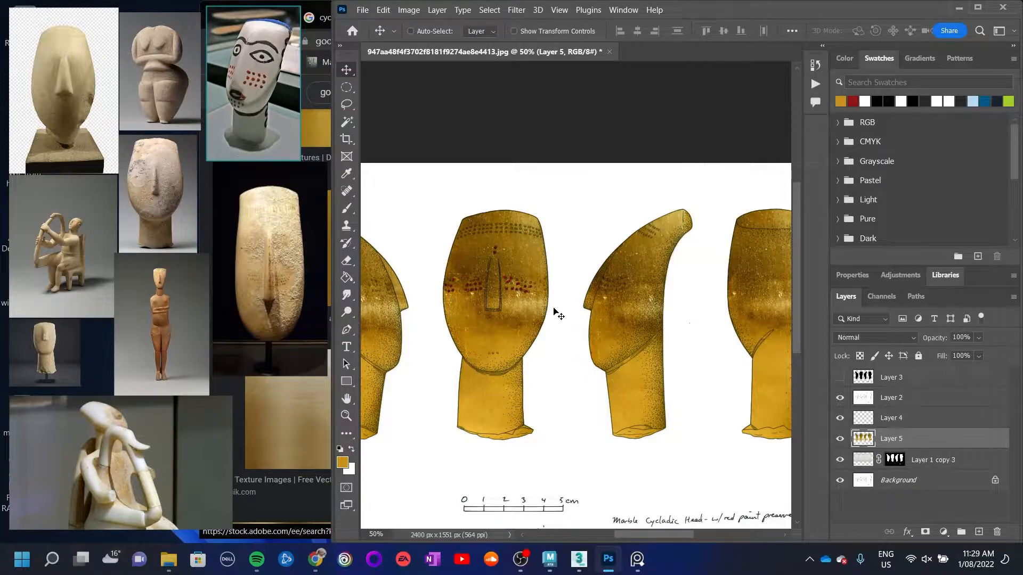
pyautogui.click(926, 533)
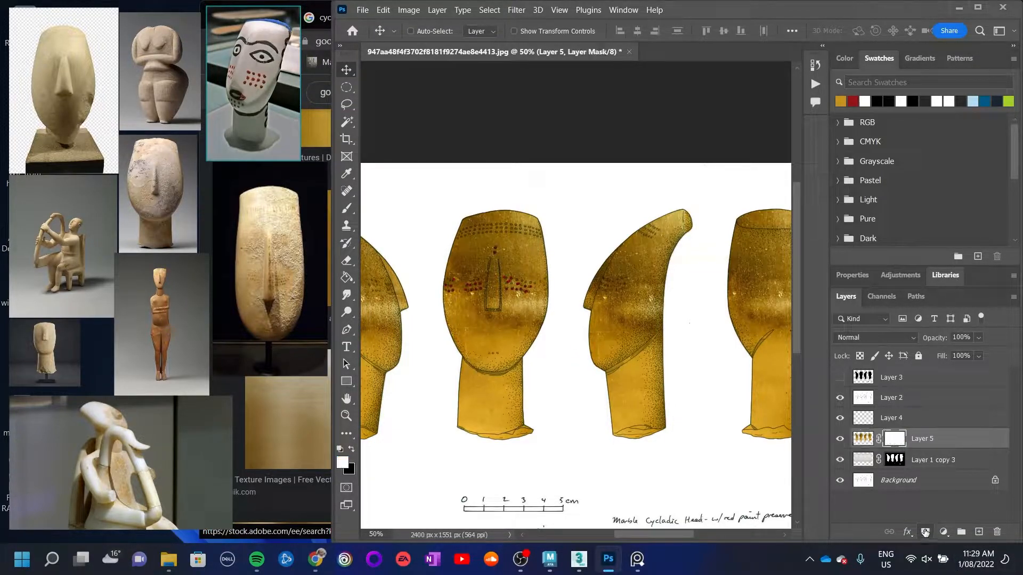
pyautogui.hotkey('ctrl', 'i')
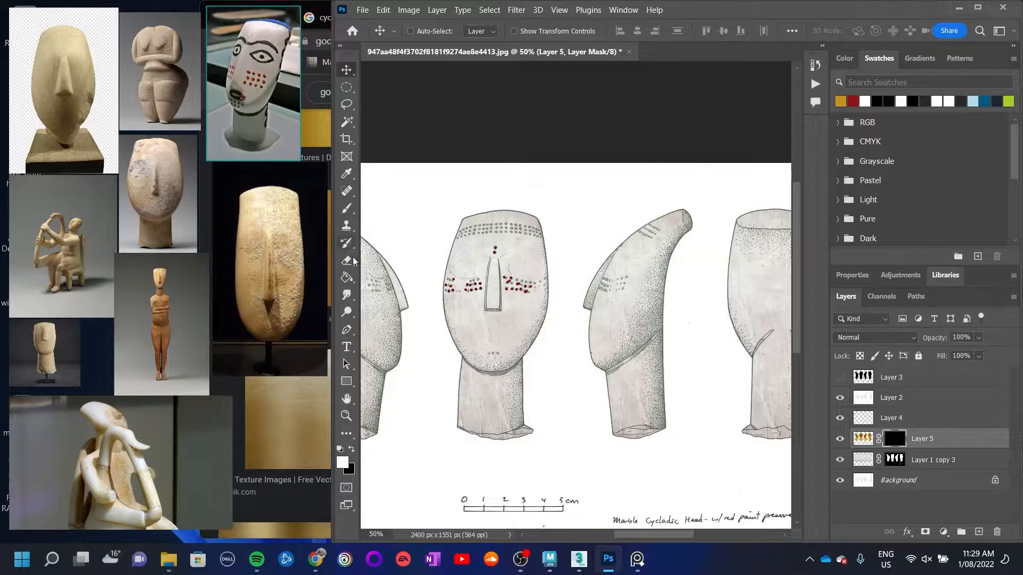
# Paint white on the gold layer's mask with a size 25 brush to reveal gold over the front-view nose
pyautogui.click(346, 210)
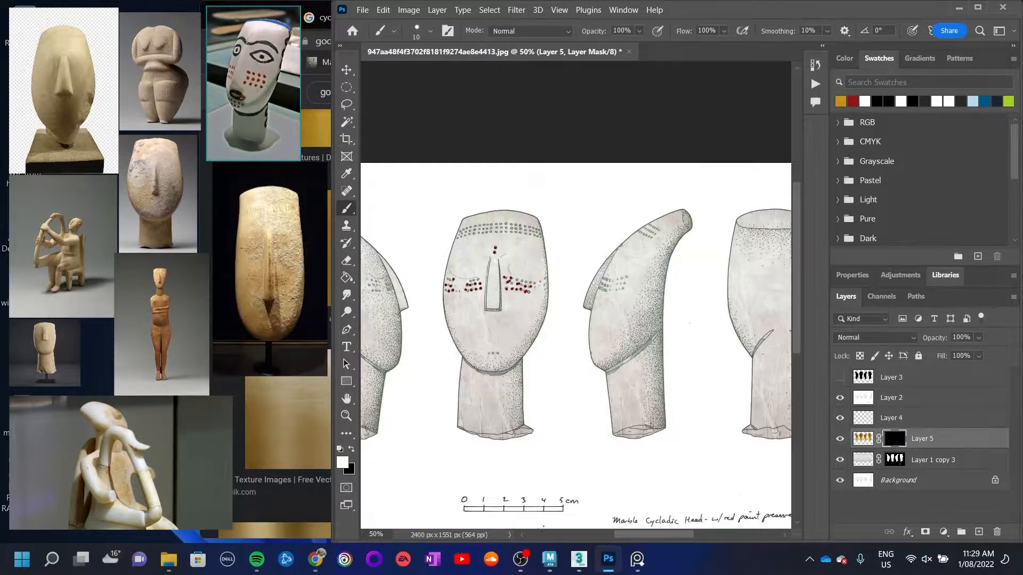
pyautogui.hotkey('ctrl', '+')
pyautogui.hotkey('ctrl', '+')
pyautogui.moveTo(421, 331); pyautogui.dragTo(576, 325)
pyautogui.press(']')
pyautogui.press(']')
pyautogui.press(']')
pyautogui.click(557, 314)
pyautogui.moveTo(556, 312)
pyautogui.mouseDown()
pyautogui.moveTo(555, 255)
pyautogui.moveTo(570, 208)
pyautogui.moveTo(566, 318)
pyautogui.moveTo(579, 282)
pyautogui.moveTo(573, 209)
pyautogui.moveTo(570, 321)
pyautogui.moveTo(579, 316)
pyautogui.mouseUp()
# Reveal gold over the noses of the two profile views by painting on the mask
pyautogui.moveTo(465, 368)
pyautogui.mouseDown()
pyautogui.moveTo(553, 347)
pyautogui.moveTo(604, 362)
pyautogui.mouseUp()
pyautogui.moveTo(524, 313)
pyautogui.mouseDown()
pyautogui.moveTo(485, 195)
pyautogui.moveTo(533, 303)
pyautogui.moveTo(483, 194)
pyautogui.mouseUp()
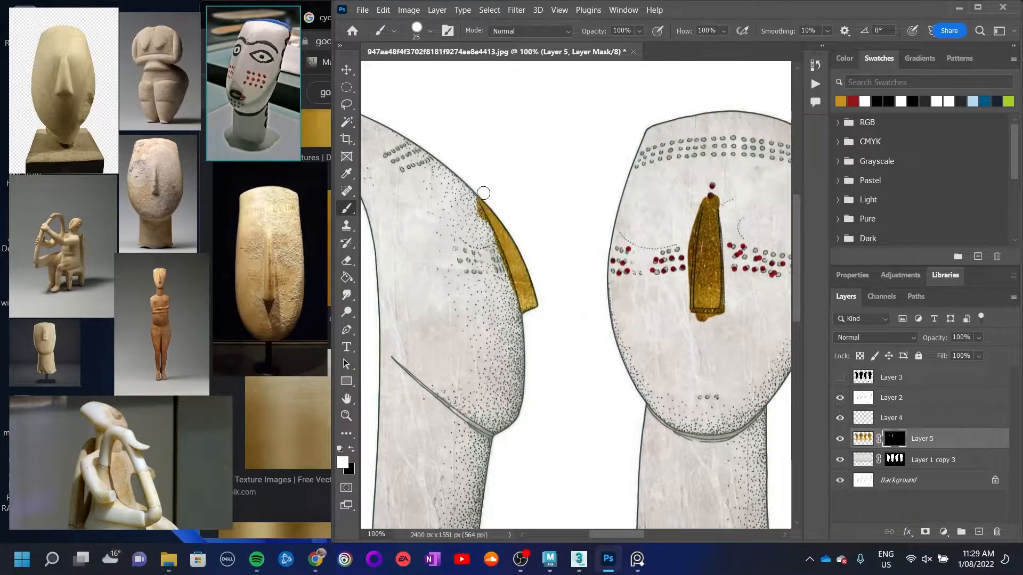
pyautogui.hscroll(5, 605, 410)
pyautogui.moveTo(501, 324)
pyautogui.mouseDown()
pyautogui.moveTo(518, 258)
pyautogui.moveTo(551, 209)
pyautogui.mouseUp()
pyautogui.moveTo(491, 326)
pyautogui.mouseDown()
pyautogui.moveTo(507, 272)
pyautogui.moveTo(518, 319)
pyautogui.mouseUp()
# Reveal a straight gold stripe from the front-view nose to the chin with a size 10 brush, and widen it at size 20
pyautogui.moveTo(440, 219); pyautogui.dragTo(653, 187)
pyautogui.press('[')
pyautogui.press('[')
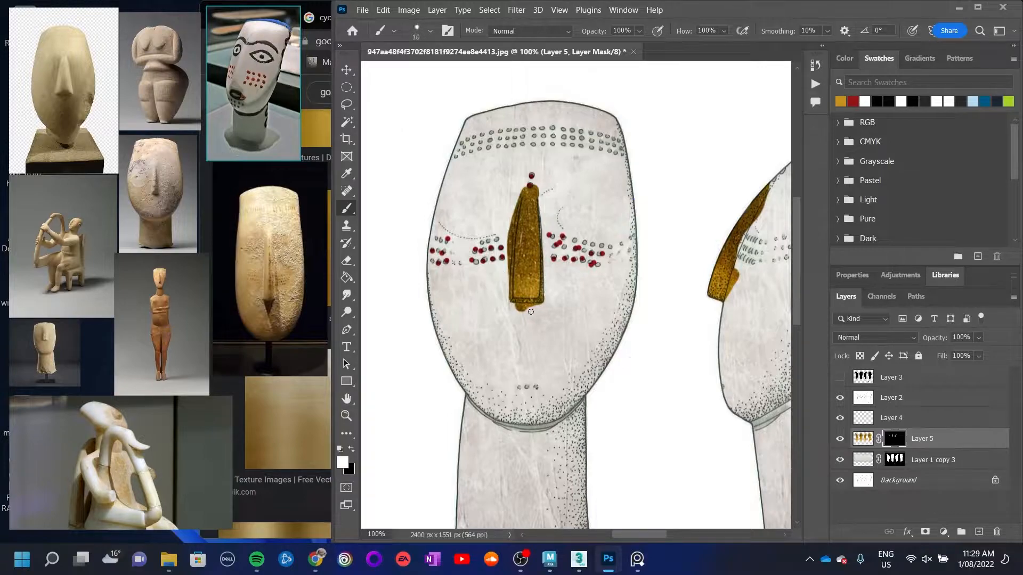
pyautogui.keyDown('shift'); pyautogui.click(523, 421); pyautogui.keyUp('shift')
pyautogui.press(']')
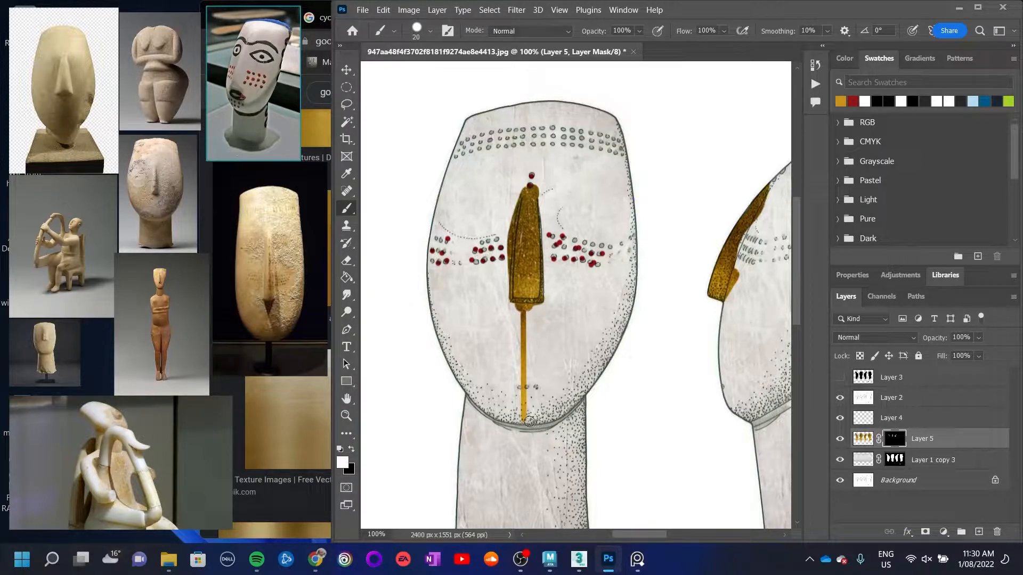
pyautogui.keyDown('shift'); pyautogui.click(529, 421); pyautogui.keyUp('shift')
# Continue the gold stripe straight down the front-view neck from the chin to the broken base
pyautogui.moveTo(526, 462); pyautogui.dragTo(526, 284)
pyautogui.click(529, 254)
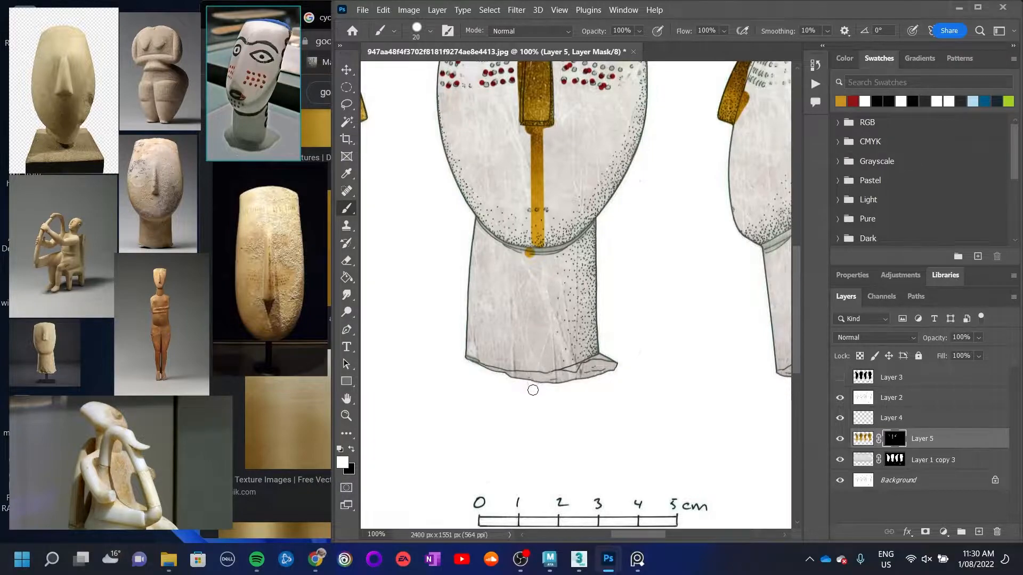
pyautogui.keyDown('shift'); pyautogui.click(532, 376); pyautogui.keyUp('shift')
pyautogui.keyDown('shift'); pyautogui.click(534, 375); pyautogui.keyUp('shift')
# Reveal gold along the back edge of the left-facing profile from the neck base upward, and fill the crown with gold
pyautogui.moveTo(508, 219); pyautogui.dragTo(568, 389)
pyautogui.moveTo(757, 405); pyautogui.dragTo(445, 327)
pyautogui.moveTo(661, 339)
pyautogui.mouseDown()
pyautogui.moveTo(515, 415)
pyautogui.moveTo(538, 407)
pyautogui.mouseUp()
pyautogui.click(501, 513)
pyautogui.keyDown('shift'); pyautogui.click(497, 288); pyautogui.keyUp('shift')
pyautogui.keyDown('shift'); pyautogui.click(512, 179); pyautogui.keyUp('shift')
pyautogui.keyDown('shift'); pyautogui.click(533, 135); pyautogui.keyUp('shift')
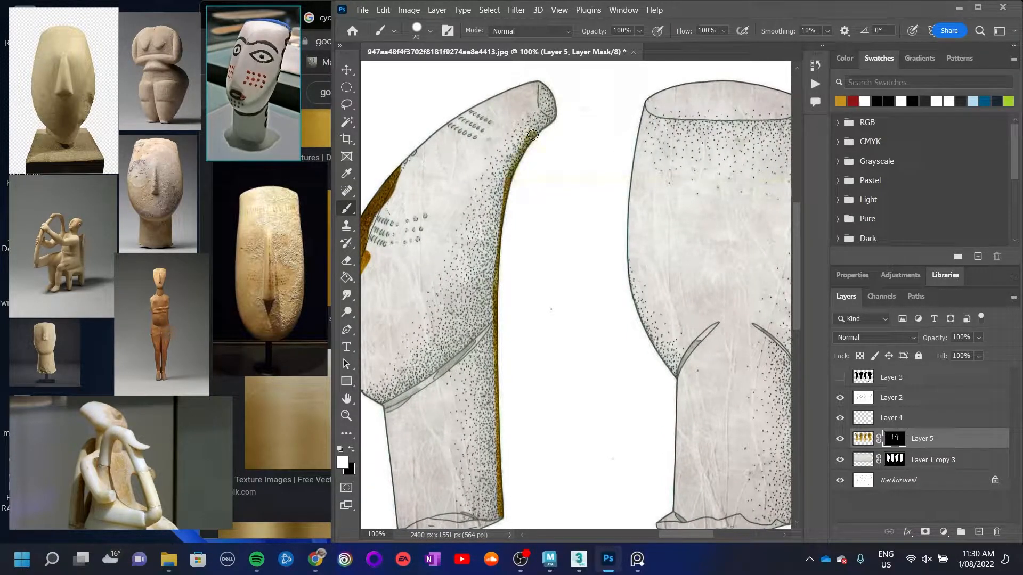
pyautogui.keyDown('shift'); pyautogui.click(557, 117); pyautogui.keyUp('shift')
pyautogui.moveTo(544, 125)
pyautogui.mouseDown()
pyautogui.moveTo(577, 144)
pyautogui.moveTo(560, 117)
pyautogui.moveTo(504, 91)
pyautogui.moveTo(528, 157)
pyautogui.moveTo(502, 103)
pyautogui.moveTo(512, 141)
pyautogui.mouseUp()
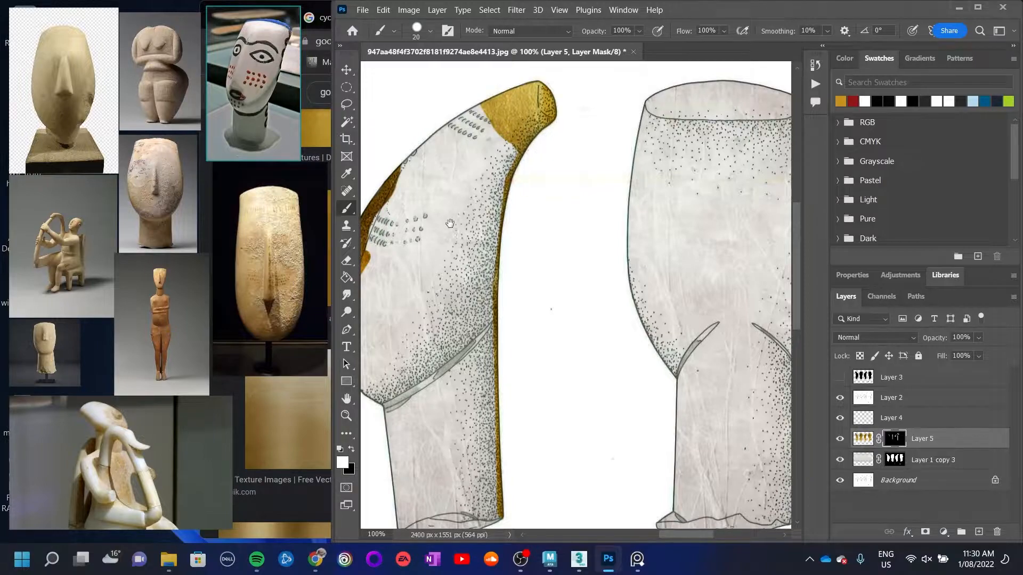
# Reveal gold across the top of the front-view head, above the dotted forehead band
pyautogui.moveTo(446, 226); pyautogui.dragTo(739, 322)
pyautogui.moveTo(574, 220); pyautogui.dragTo(426, 217)
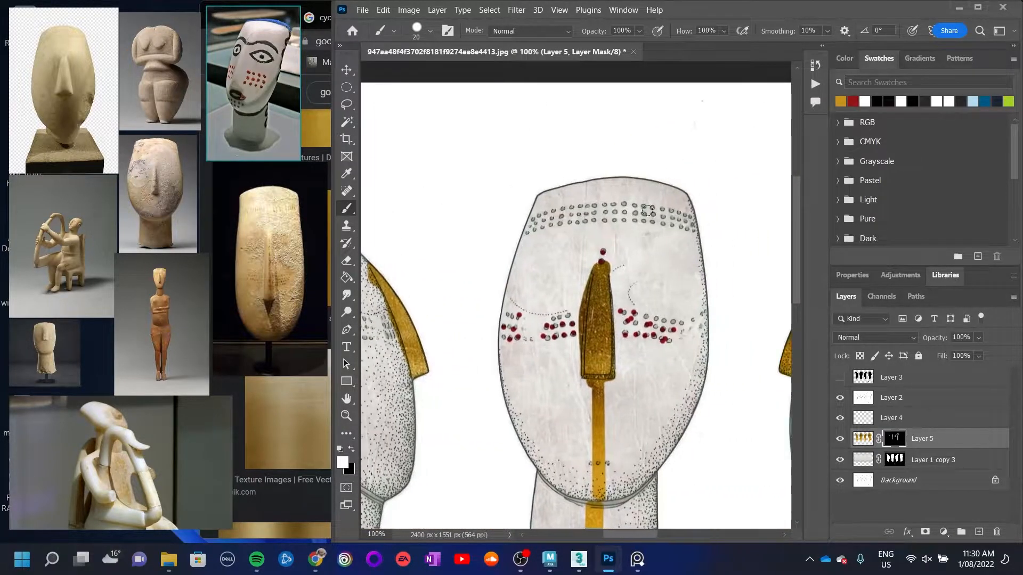
pyautogui.moveTo(692, 205)
pyautogui.mouseDown()
pyautogui.moveTo(544, 205)
pyautogui.moveTo(684, 196)
pyautogui.moveTo(675, 176)
pyautogui.mouseUp()
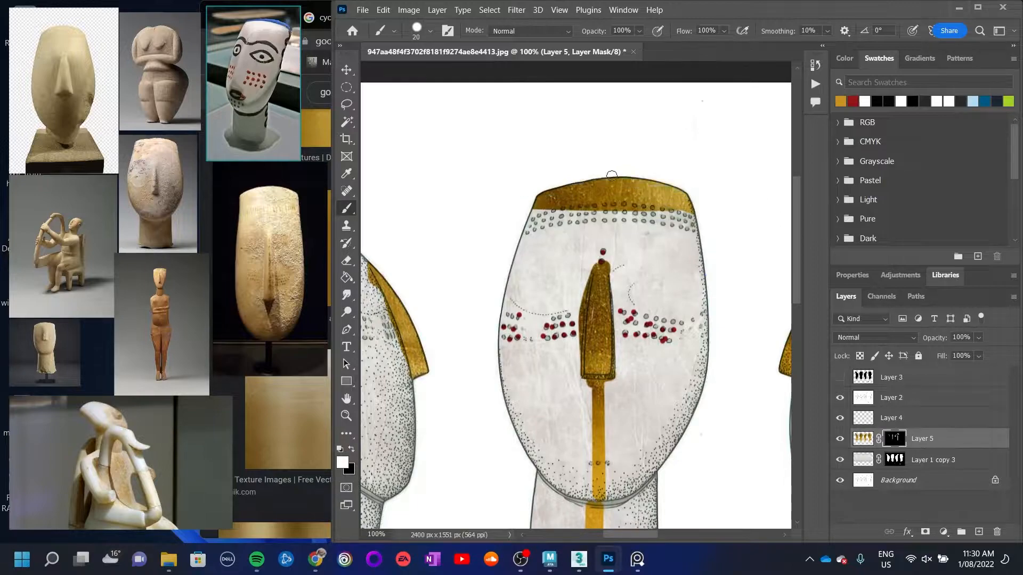
# Extend the revealed gold on the front-view head down over the upper rows of the dotted forehead band
pyautogui.moveTo(604, 202)
pyautogui.mouseDown()
pyautogui.moveTo(521, 230)
pyautogui.moveTo(525, 212)
pyautogui.mouseUp()
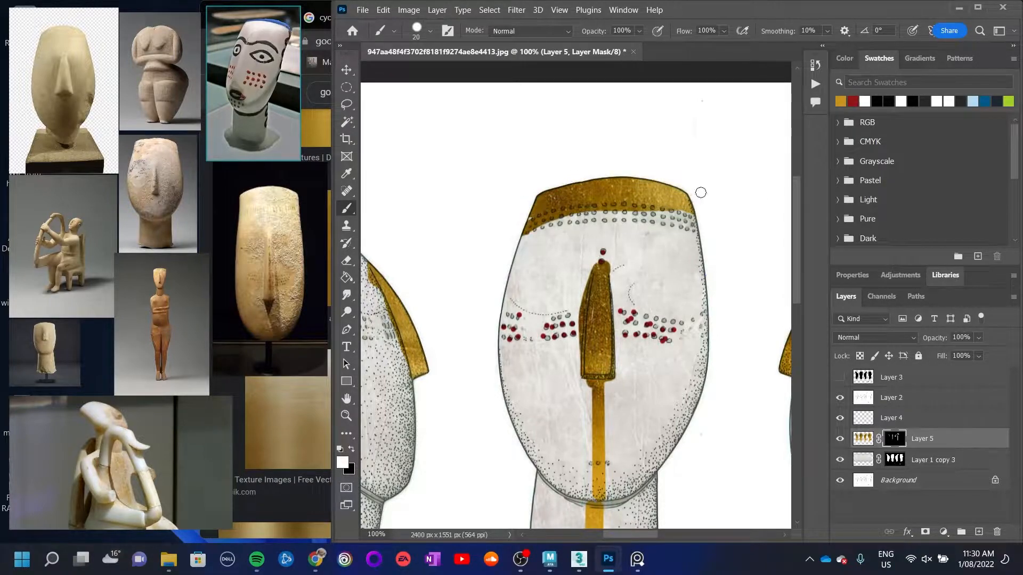
pyautogui.moveTo(638, 204)
pyautogui.mouseDown()
pyautogui.moveTo(714, 217)
pyautogui.moveTo(527, 202)
pyautogui.moveTo(731, 227)
pyautogui.mouseUp()
pyautogui.moveTo(536, 208); pyautogui.dragTo(648, 218)
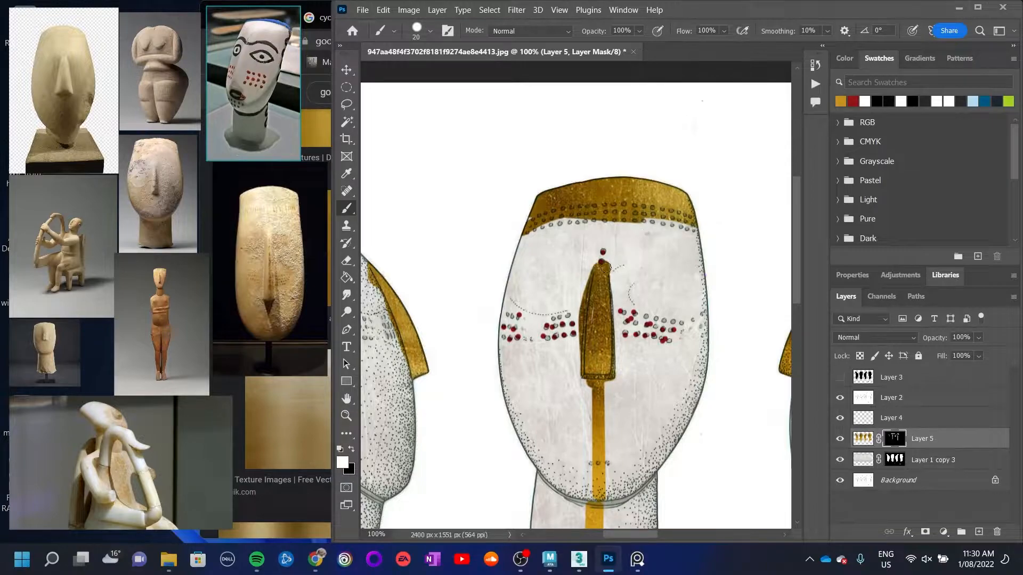
# Reveal gold along the back edge of the right-facing profile, from the crown down to the neck base
pyautogui.moveTo(443, 314); pyautogui.dragTo(601, 287)
pyautogui.moveTo(453, 141)
pyautogui.mouseDown()
pyautogui.moveTo(527, 160)
pyautogui.moveTo(559, 112)
pyautogui.moveTo(500, 104)
pyautogui.moveTo(514, 124)
pyautogui.mouseUp()
pyautogui.scroll(-5, 422, 276)
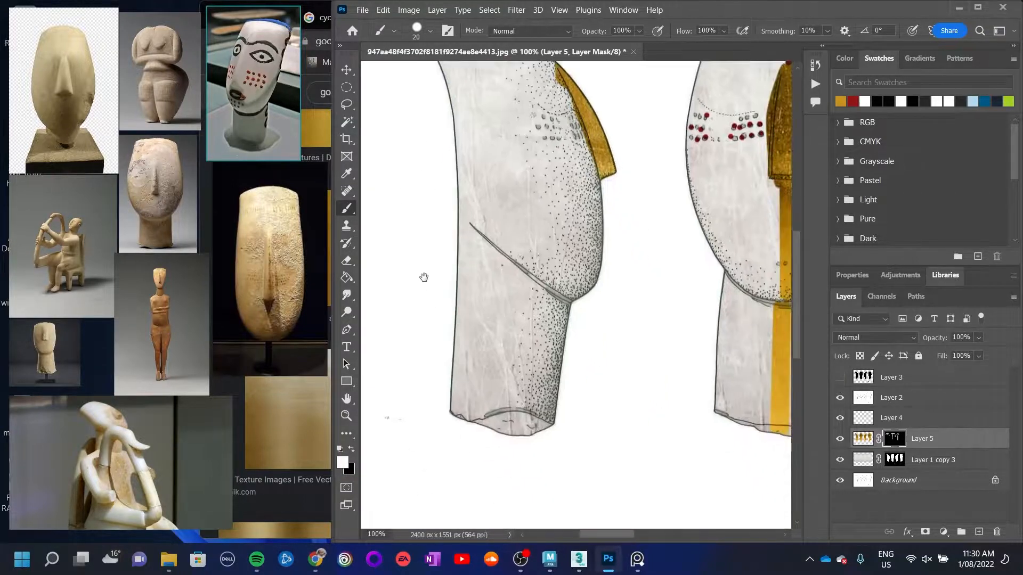
pyautogui.moveTo(453, 118)
pyautogui.mouseDown()
pyautogui.moveTo(445, 424)
pyautogui.moveTo(447, 320)
pyautogui.mouseUp()
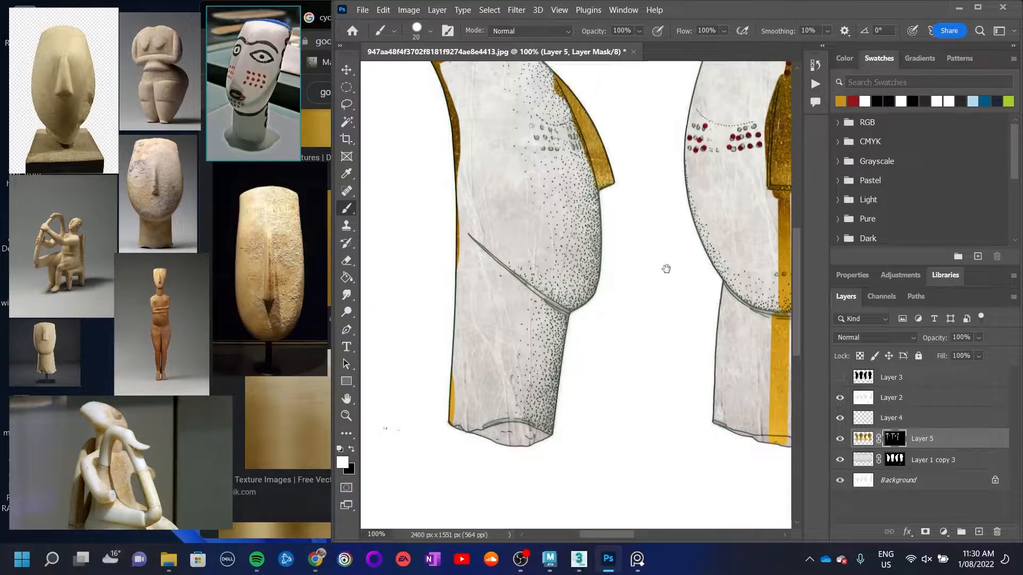
# Reveal a gold band across the top of the back-view head and trim its lower edge with black on the mask
pyautogui.moveTo(662, 271); pyautogui.dragTo(548, 386)
pyautogui.moveTo(746, 384)
pyautogui.mouseDown()
pyautogui.moveTo(708, 285)
pyautogui.moveTo(709, 341)
pyautogui.mouseUp()
pyautogui.moveTo(470, 160)
pyautogui.mouseDown()
pyautogui.moveTo(564, 160)
pyautogui.moveTo(405, 244)
pyautogui.moveTo(704, 203)
pyautogui.moveTo(464, 183)
pyautogui.moveTo(676, 162)
pyautogui.moveTo(501, 171)
pyautogui.moveTo(618, 183)
pyautogui.moveTo(532, 216)
pyautogui.moveTo(602, 212)
pyautogui.mouseUp()
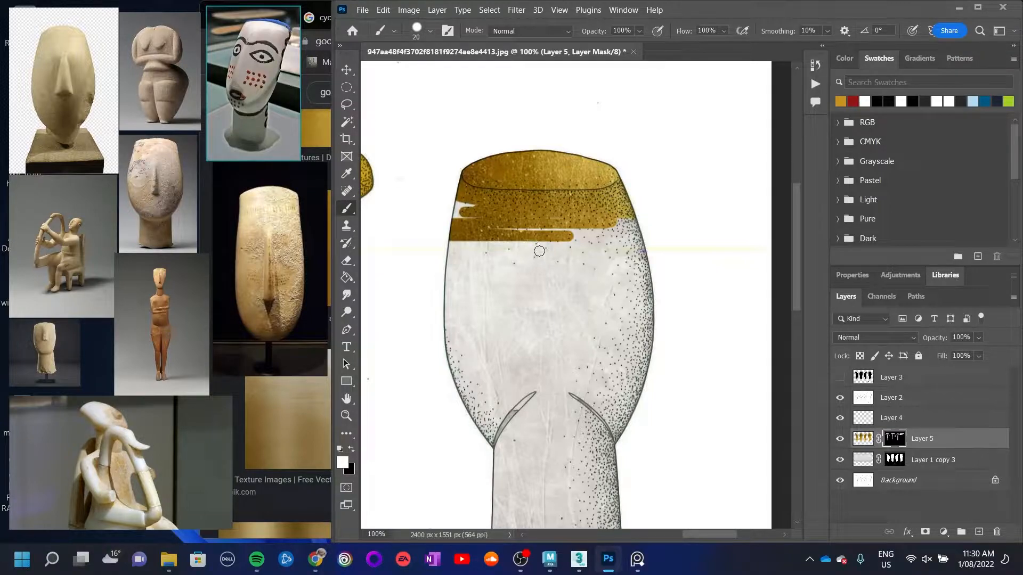
pyautogui.press('x')
pyautogui.moveTo(640, 232); pyautogui.dragTo(451, 235)
pyautogui.moveTo(529, 251)
pyautogui.mouseDown()
pyautogui.moveTo(533, 226)
pyautogui.moveTo(411, 244)
pyautogui.moveTo(423, 236)
pyautogui.mouseUp()
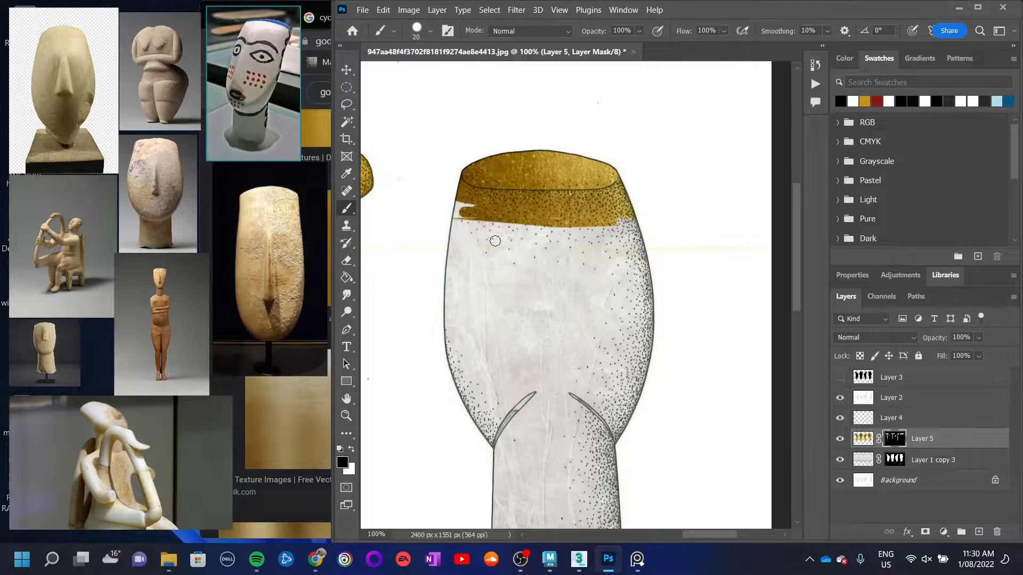
pyautogui.press('x')
# Reveal a straight gold stripe down the back view to the neck base, and link the front-view nose to the forehead band
pyautogui.scroll(-3, 558, 527)
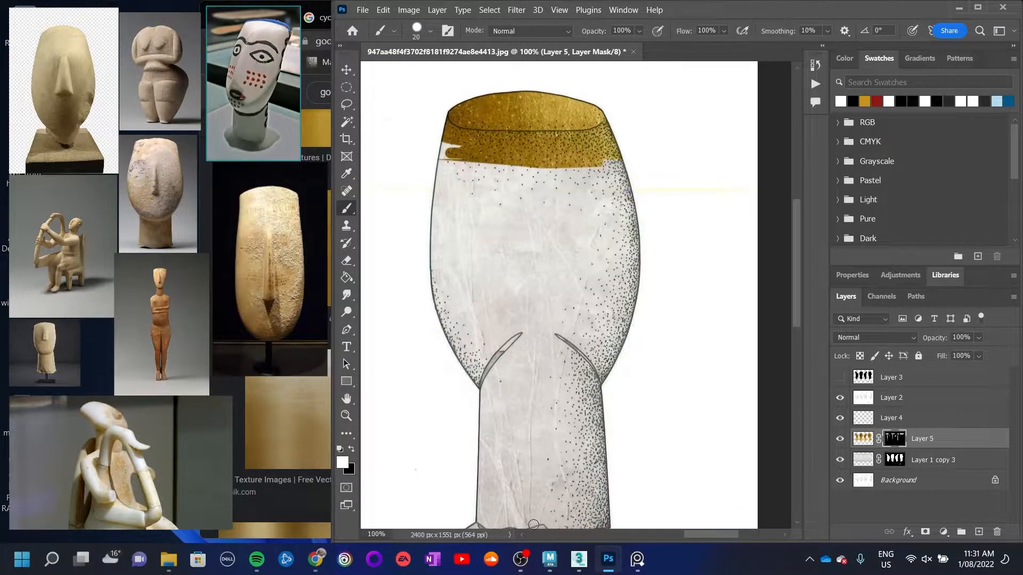
pyautogui.keyDown('shift'); pyautogui.click(540, 526); pyautogui.keyUp('shift')
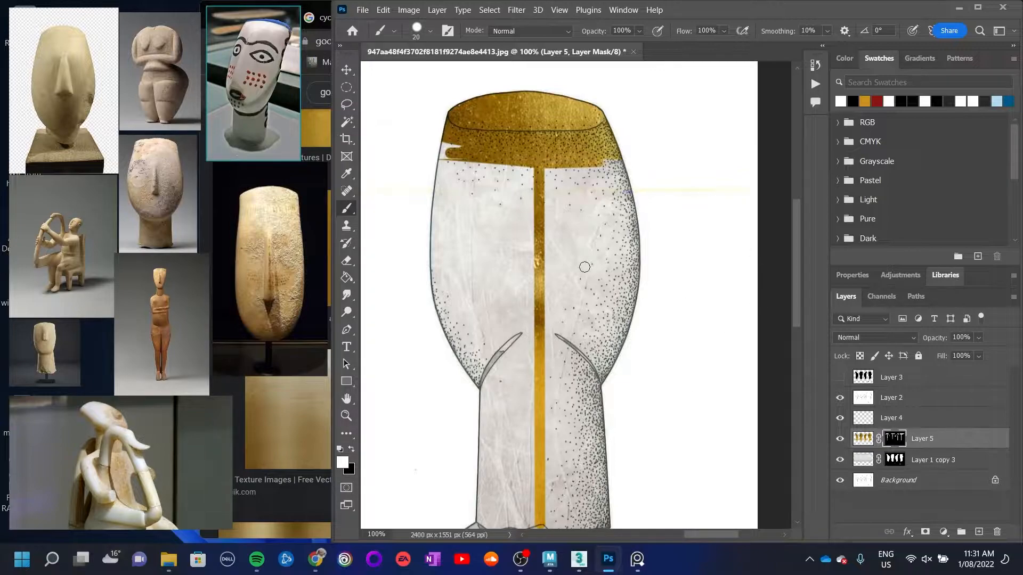
pyautogui.hotkey('ctrl', '-')
pyautogui.hotkey('ctrl', '-')
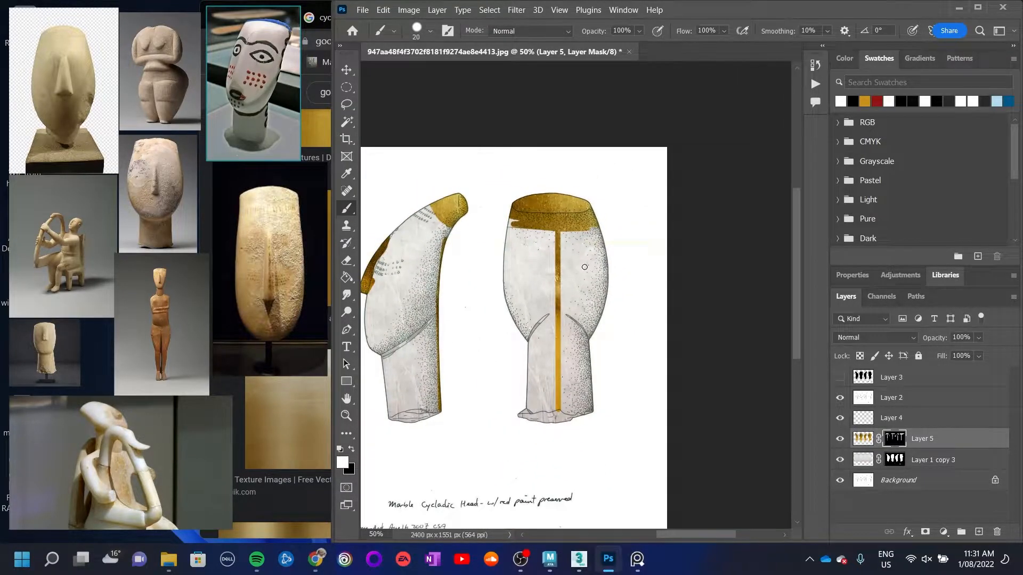
pyautogui.moveTo(539, 242); pyautogui.dragTo(736, 268)
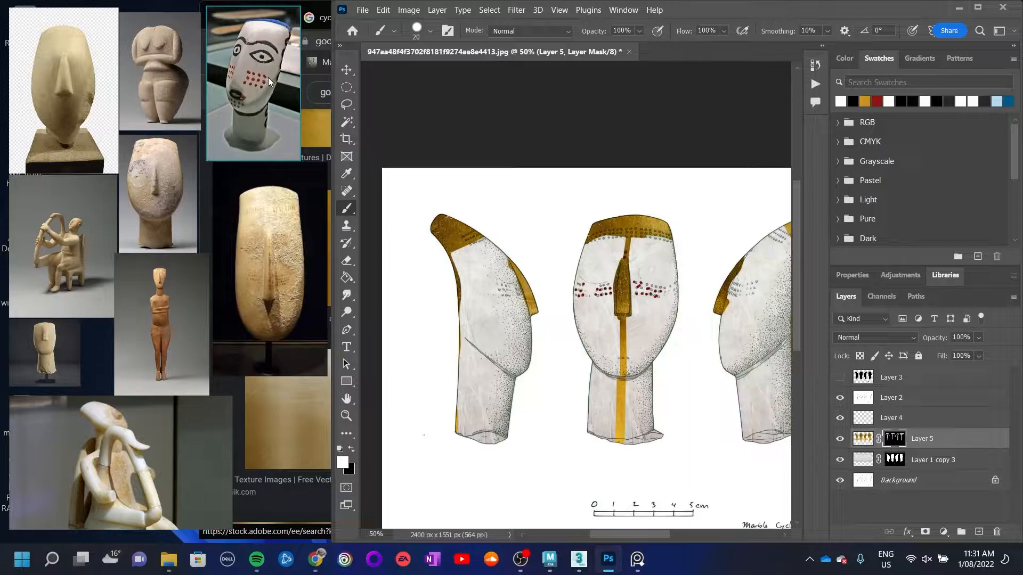
# Switch to Chrome and search Google Images for "blood stain"
pyautogui.hotkey('alt', 'Tab')
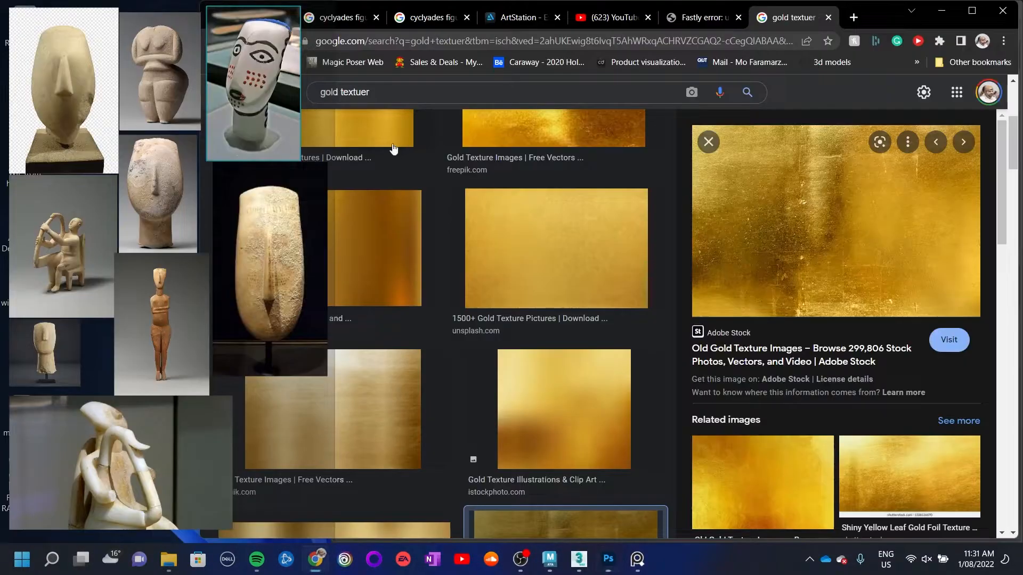
pyautogui.moveTo(397, 92); pyautogui.dragTo(210, 84)
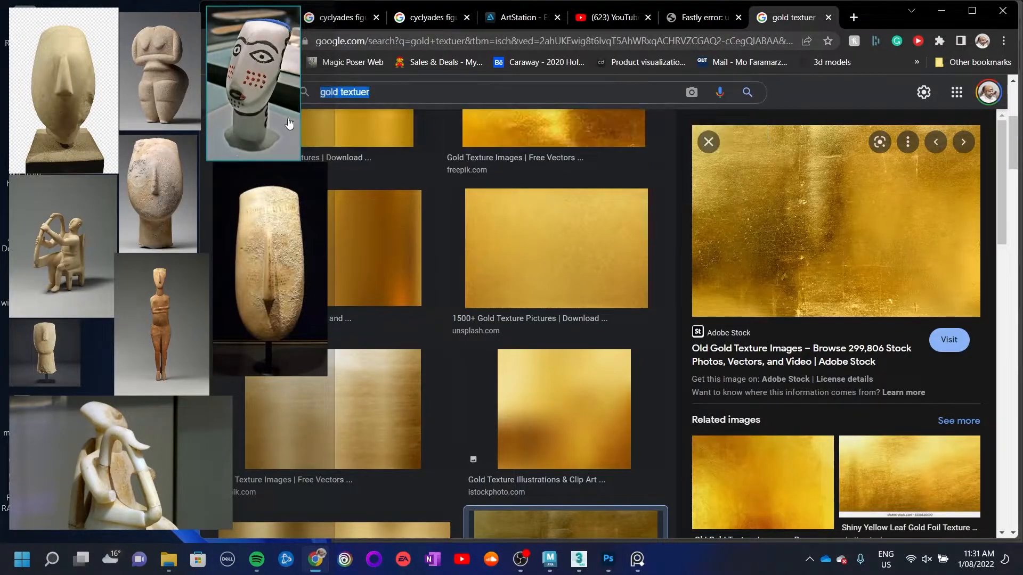
pyautogui.write('blod')
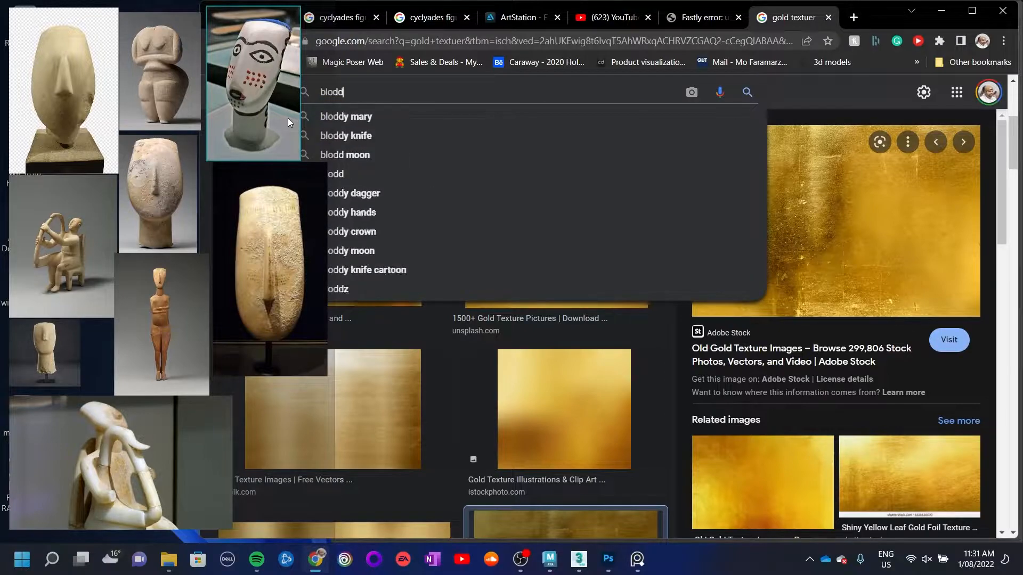
pyautogui.press('BackSpace')
pyautogui.write('od stain')
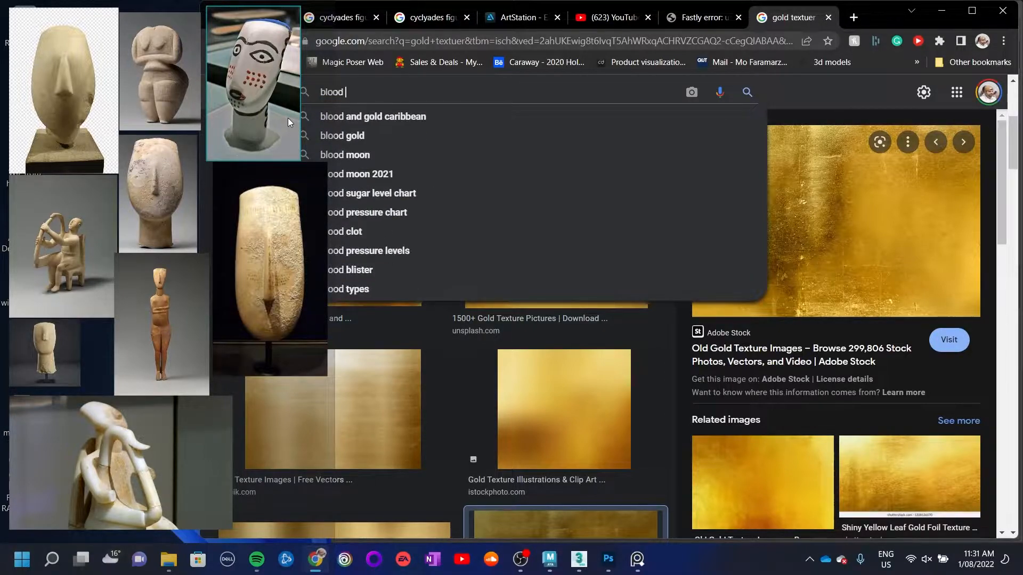
pyautogui.press('Return')
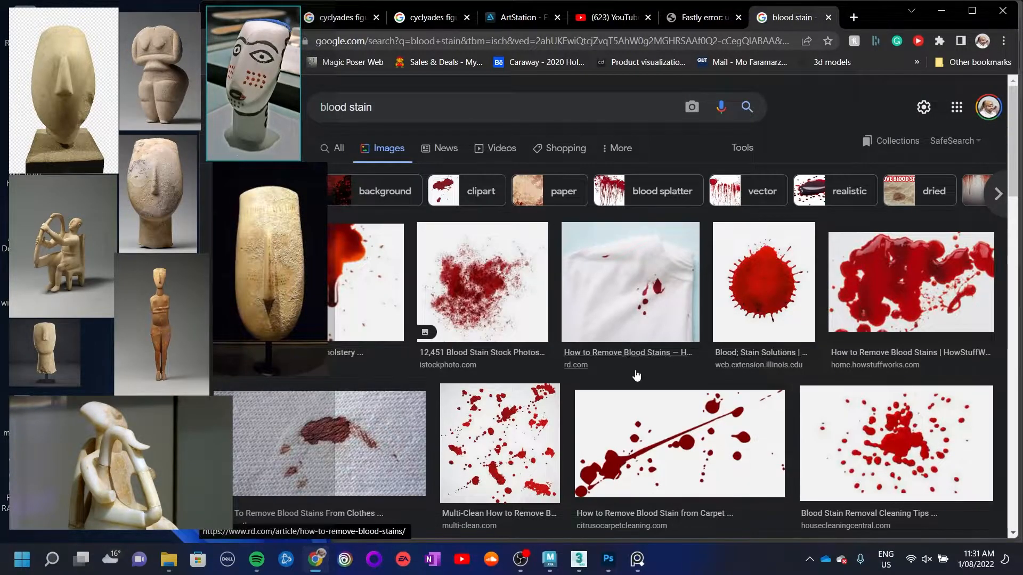
# Find the Shutterstock image of a dripping dark red splatter on white and copy it
pyautogui.scroll(-5, 634, 368)
pyautogui.scroll(-5, 647, 381)
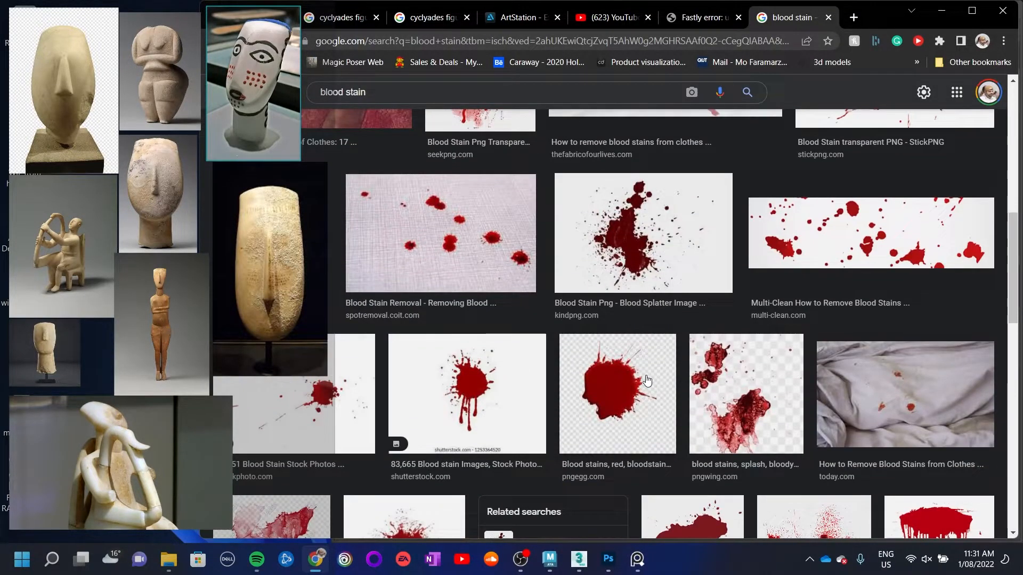
pyautogui.scroll(-4, 648, 380)
pyautogui.click(482, 185)
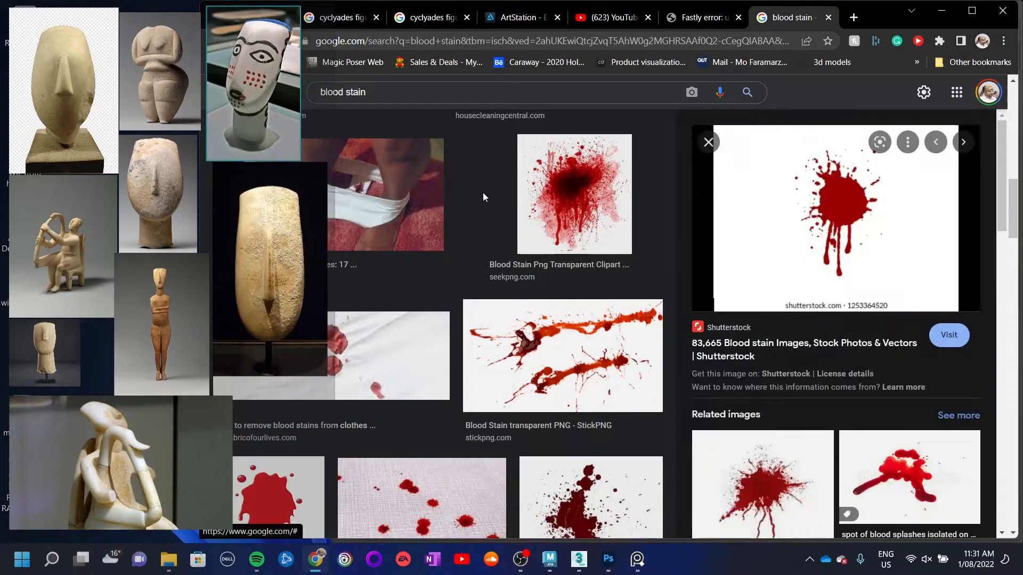
pyautogui.rightClick(851, 219)
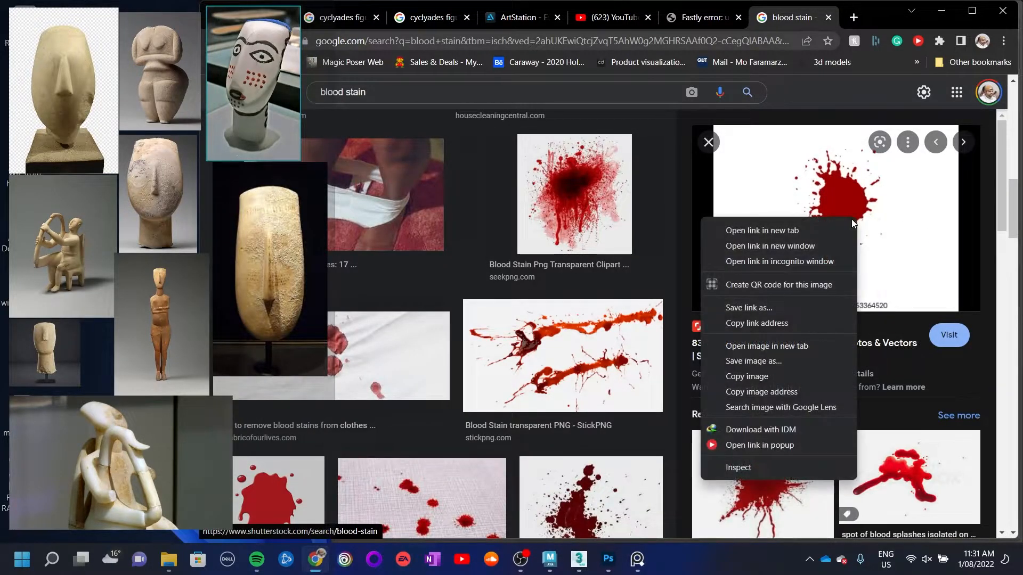
pyautogui.click(765, 376)
# Close the image search, return to Photoshop, and paste the blood splatter as a layer directly above Layer 2
pyautogui.click(828, 17)
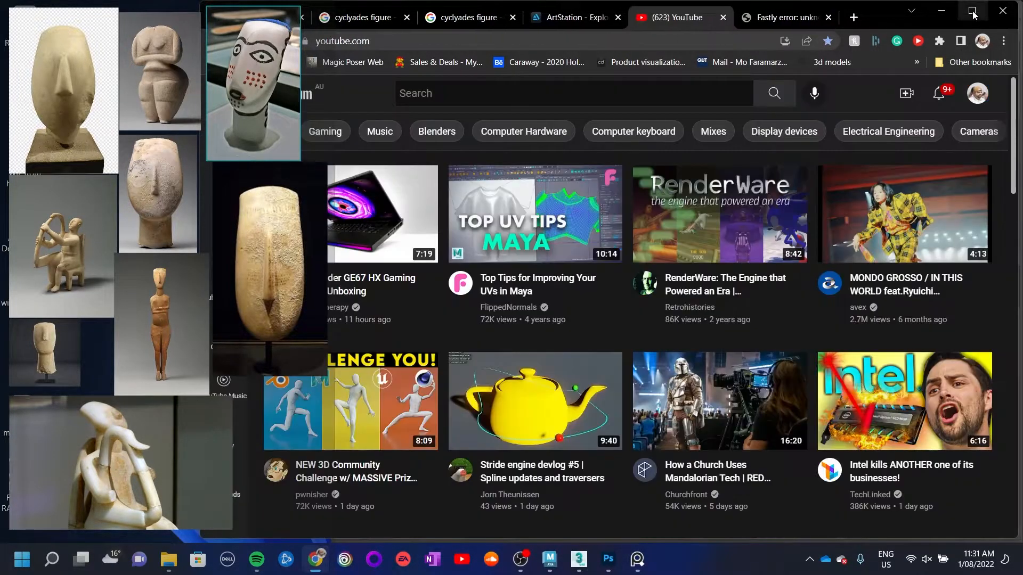
pyautogui.click(941, 11)
pyautogui.hotkey('ctrl', 'v')
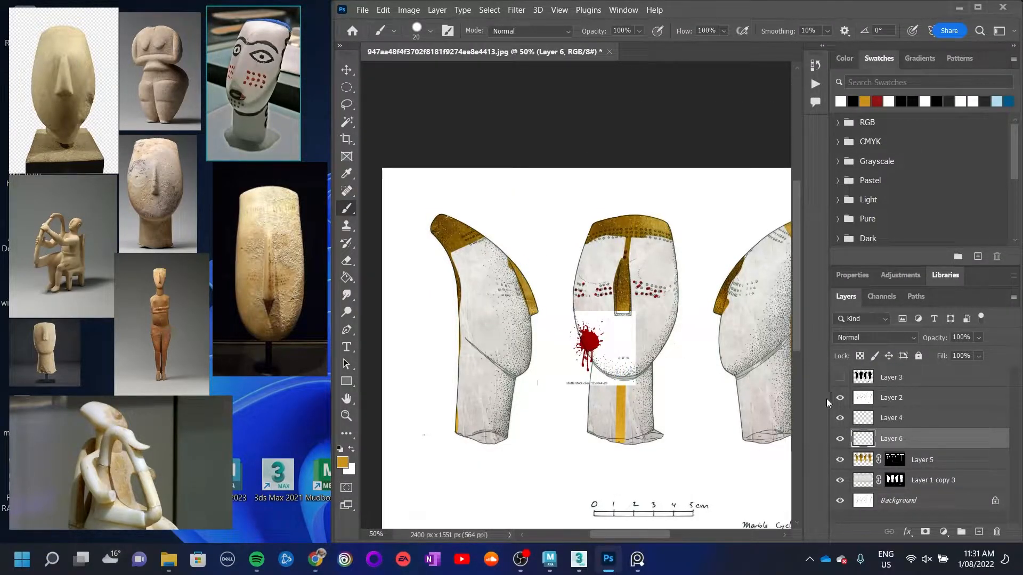
pyautogui.moveTo(874, 438); pyautogui.dragTo(882, 390)
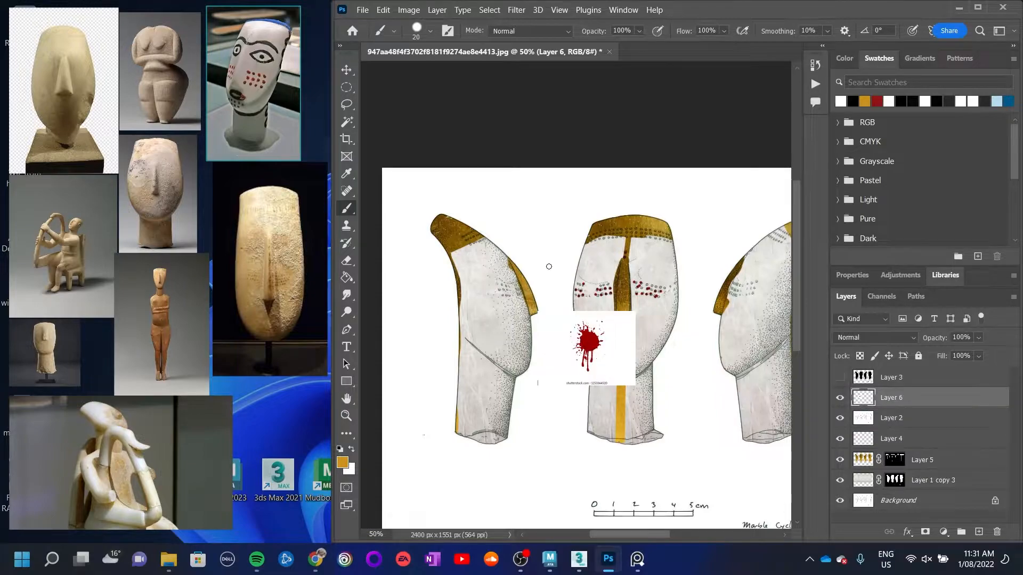
# Select the red of the pasted splatter with Color Range, sampling the centre of the stain
pyautogui.keyDown('ctrl'); pyautogui.click(863, 398); pyautogui.keyUp('ctrl')
pyautogui.click(489, 10)
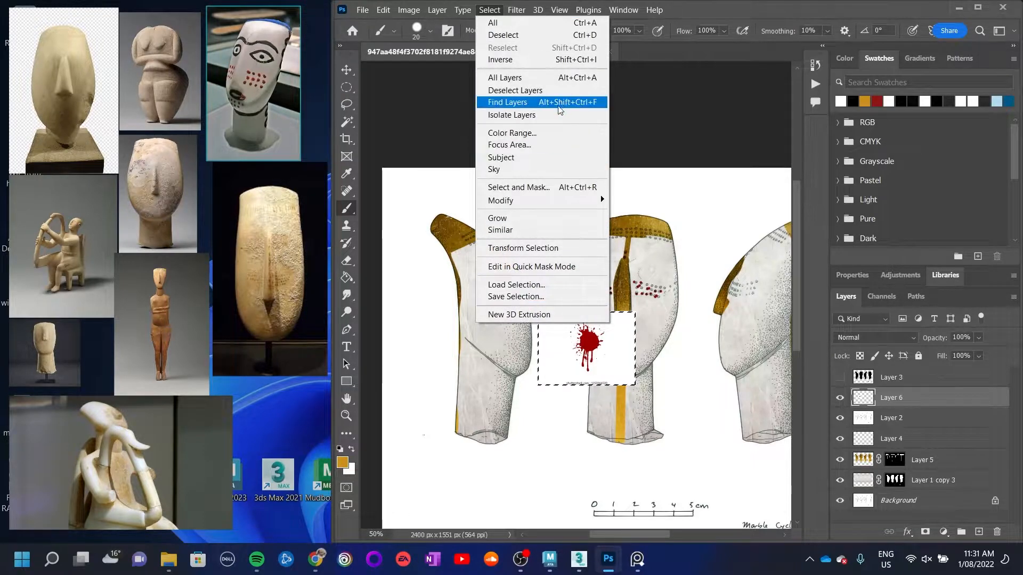
pyautogui.click(541, 132)
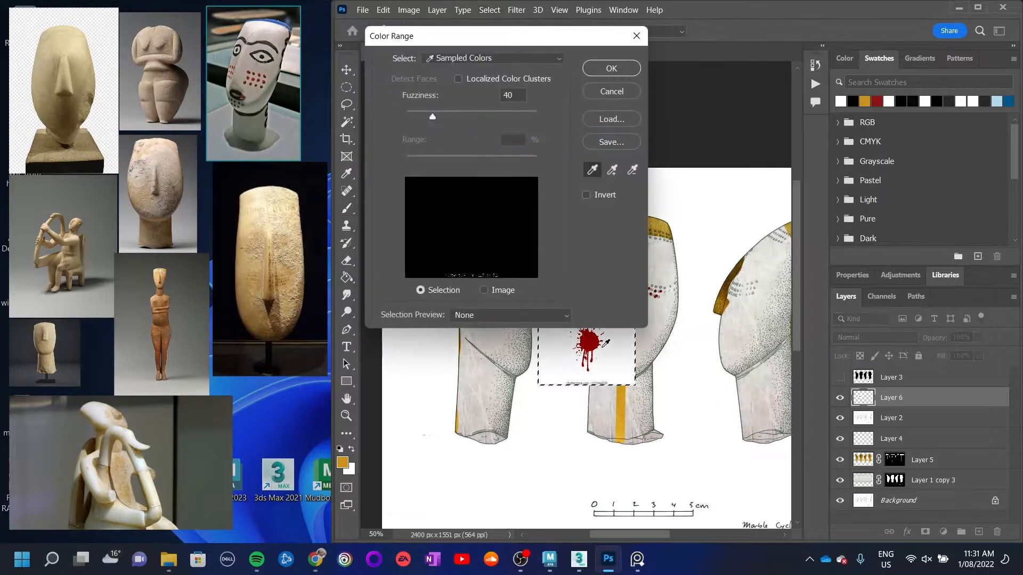
pyautogui.click(590, 342)
pyautogui.click(611, 68)
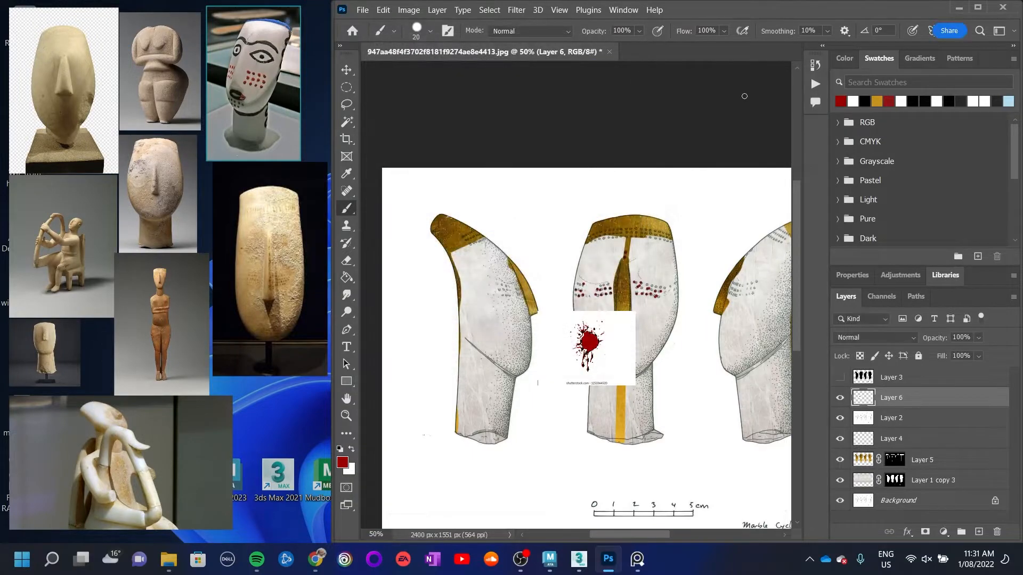
# Put the selected red splatter on its own new layer and delete the pasted image layer with the white background
pyautogui.press('Delete')
pyautogui.hotkey('ctrl', 'shift', 'alt', 'n')
pyautogui.hotkey('alt', 'BackSpace')
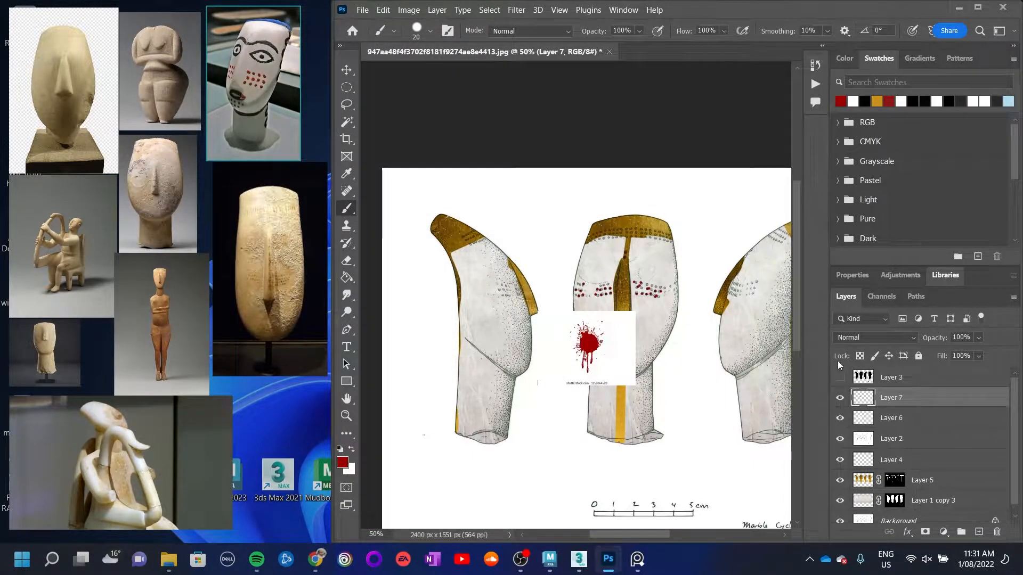
pyautogui.moveTo(885, 424); pyautogui.dragTo(997, 532)
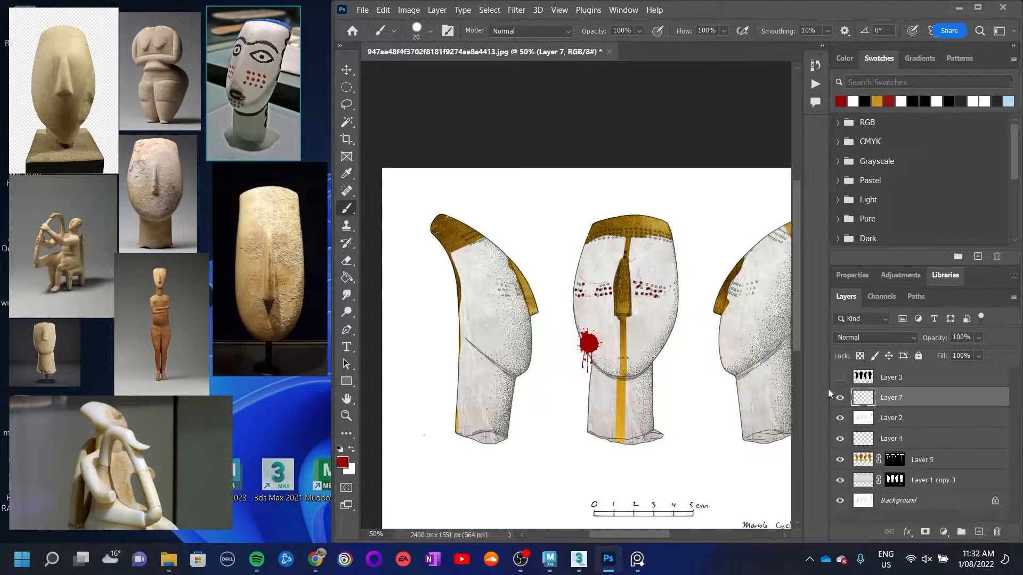
# Place the blood splatter over one eye of the front-view head and a duplicate over the other eye
pyautogui.press('v')
pyautogui.moveTo(594, 347); pyautogui.dragTo(658, 261)
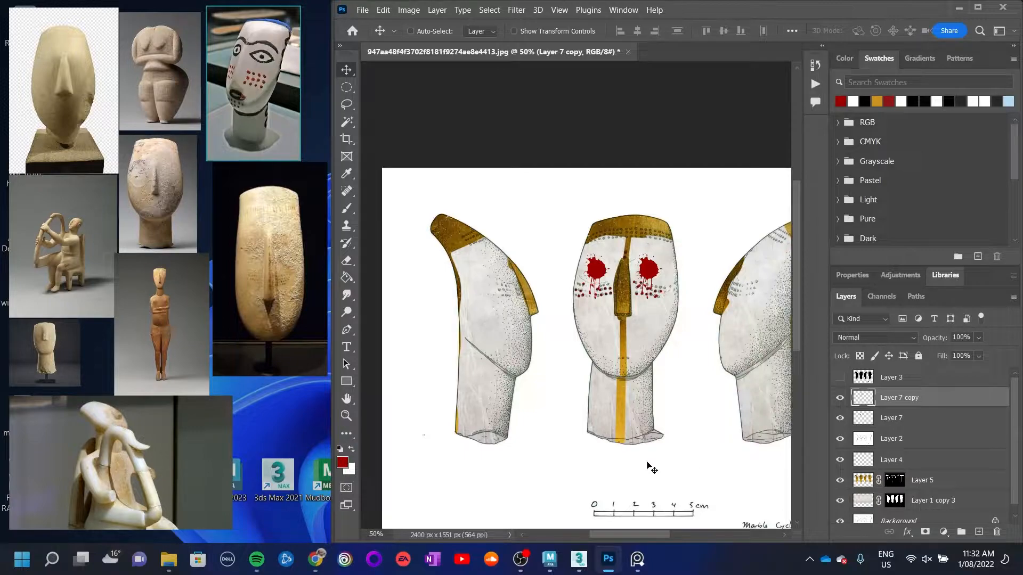
pyautogui.hotkey('ctrl', '-')
pyautogui.hotkey('ctrl', '-')
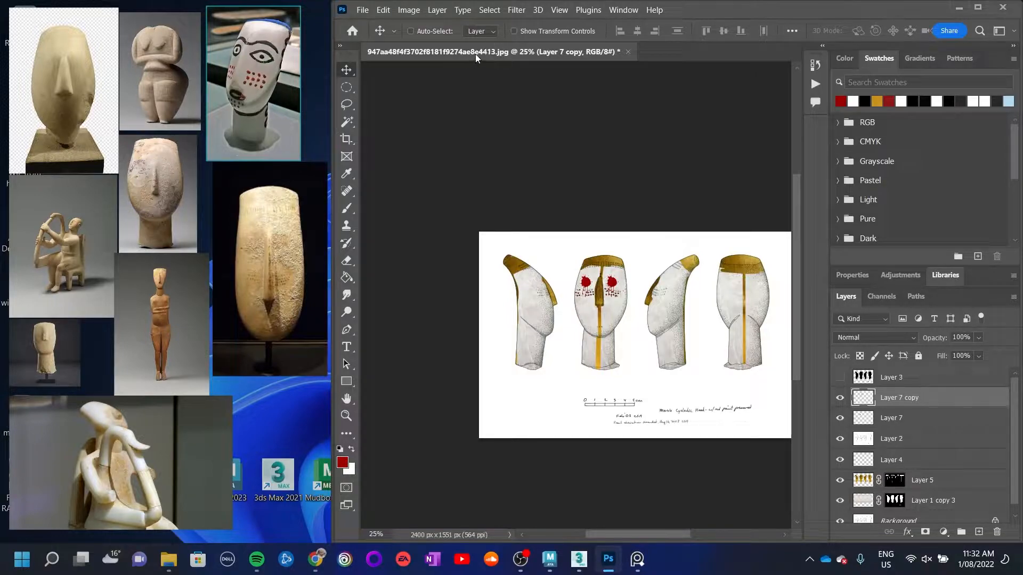
# Export the painting for web as a PNG-24 named "sketch" in the KNB 137 folder on the Desktop
pyautogui.hotkey('ctrl', 'alt', 'shift', 's')
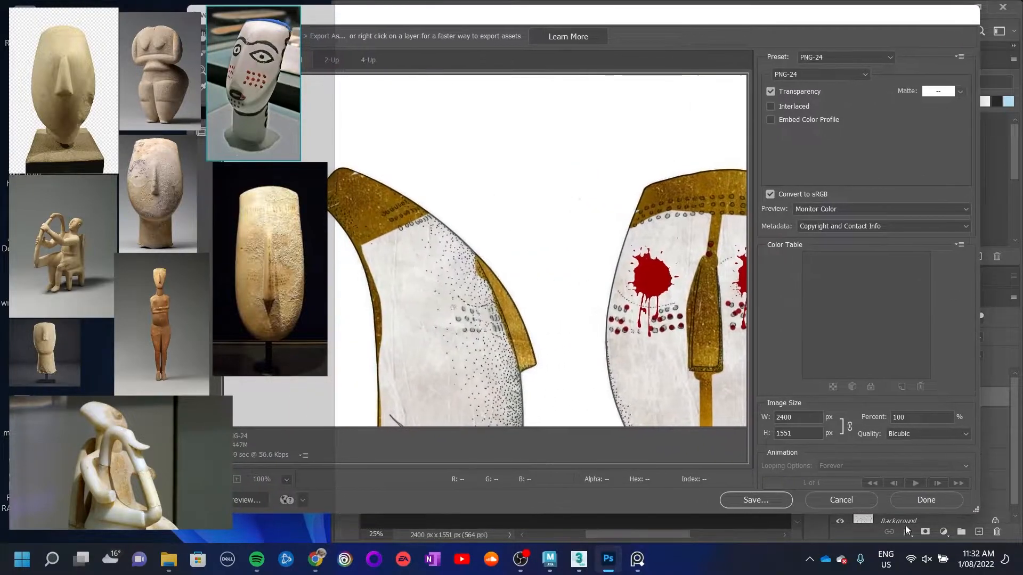
pyautogui.click(771, 503)
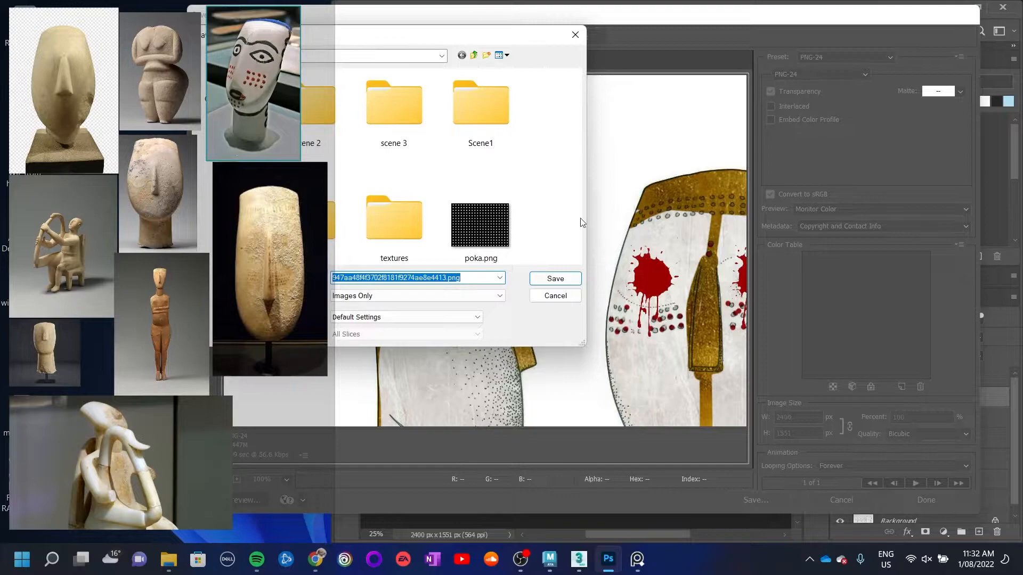
pyautogui.click(510, 154)
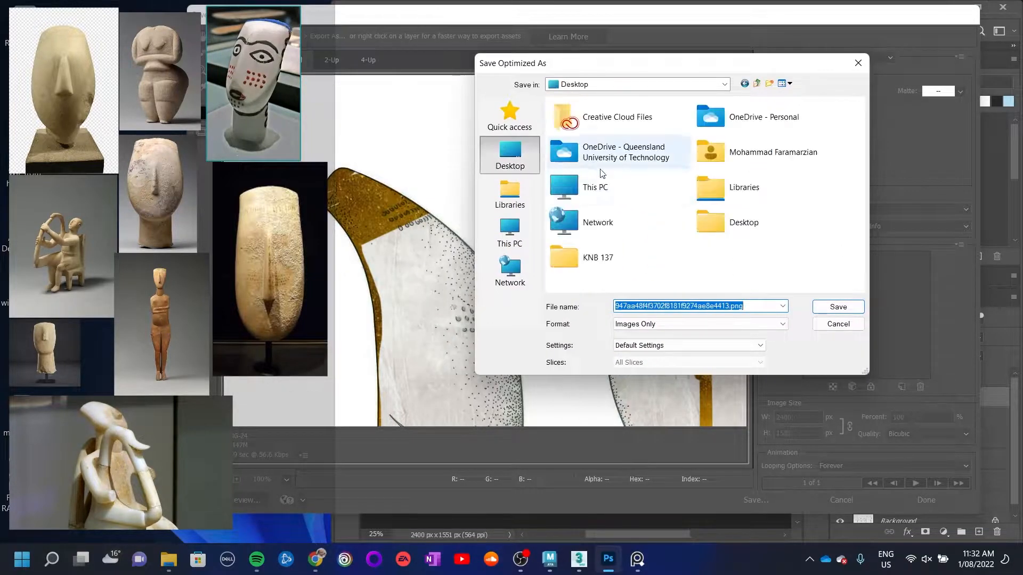
pyautogui.doubleClick(574, 256)
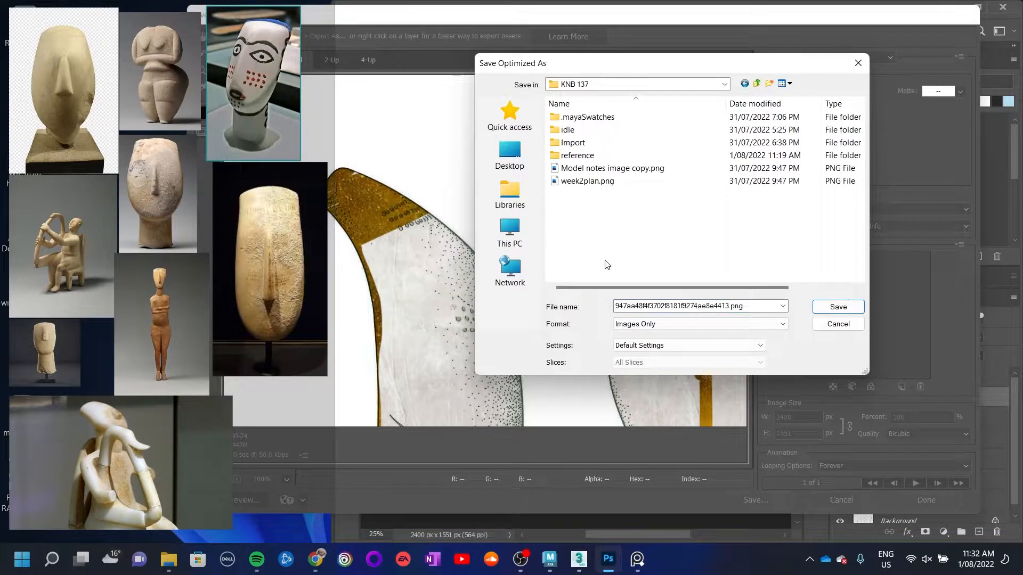
pyautogui.tripleClick(628, 306)
pyautogui.write('sket')
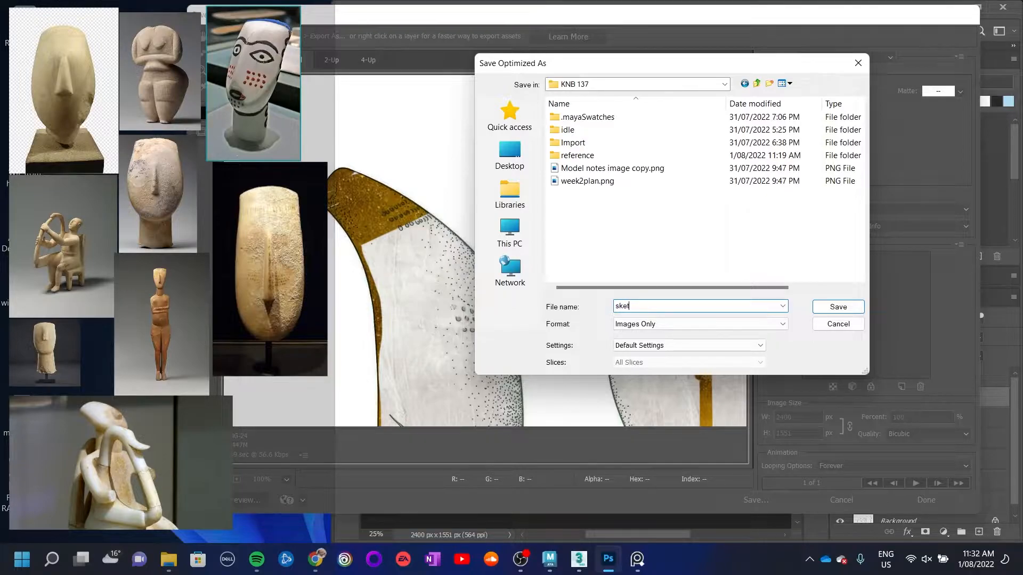
pyautogui.write('ch')
pyautogui.press('Return')
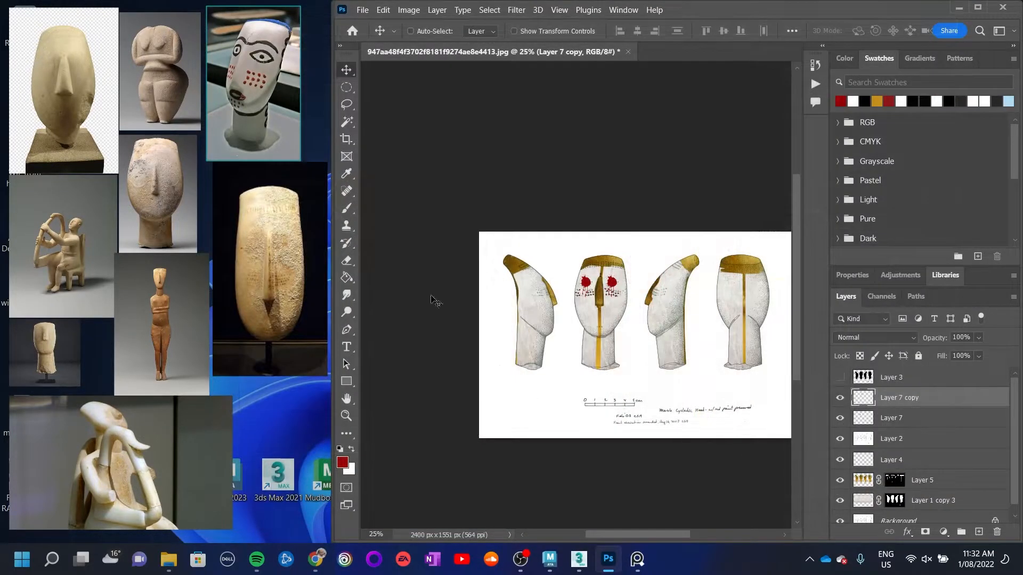
# Save the painting on the computer as a TIFF in the KNB 137 folder on the Desktop
pyautogui.click(362, 9)
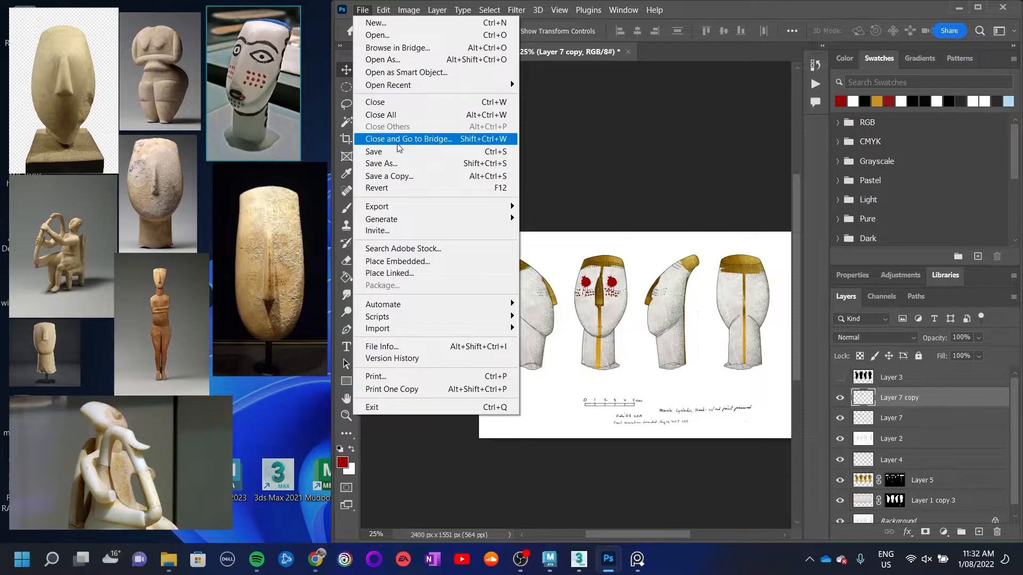
pyautogui.click(393, 165)
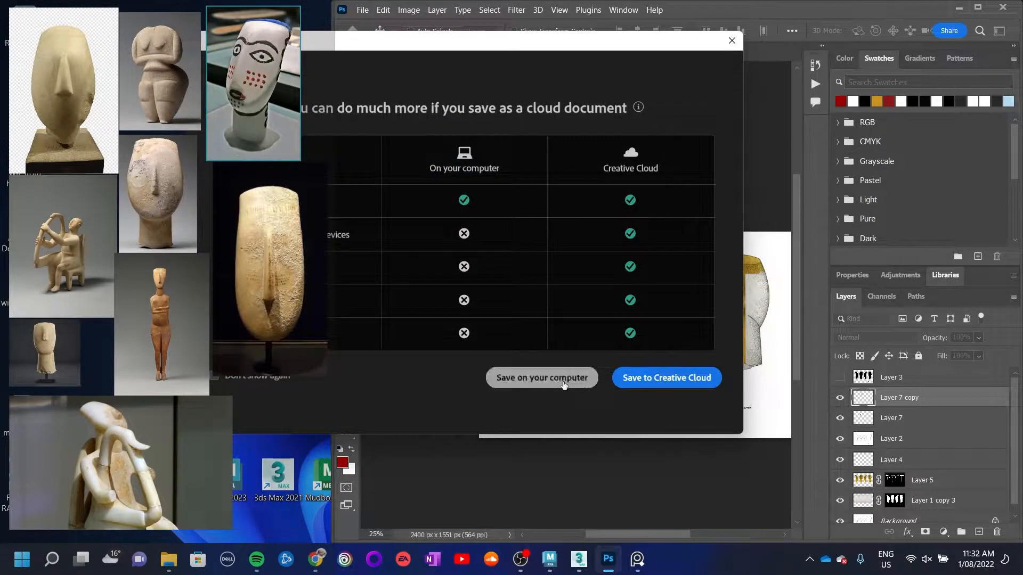
pyautogui.click(538, 376)
pyautogui.moveTo(471, 15); pyautogui.dragTo(510, 49)
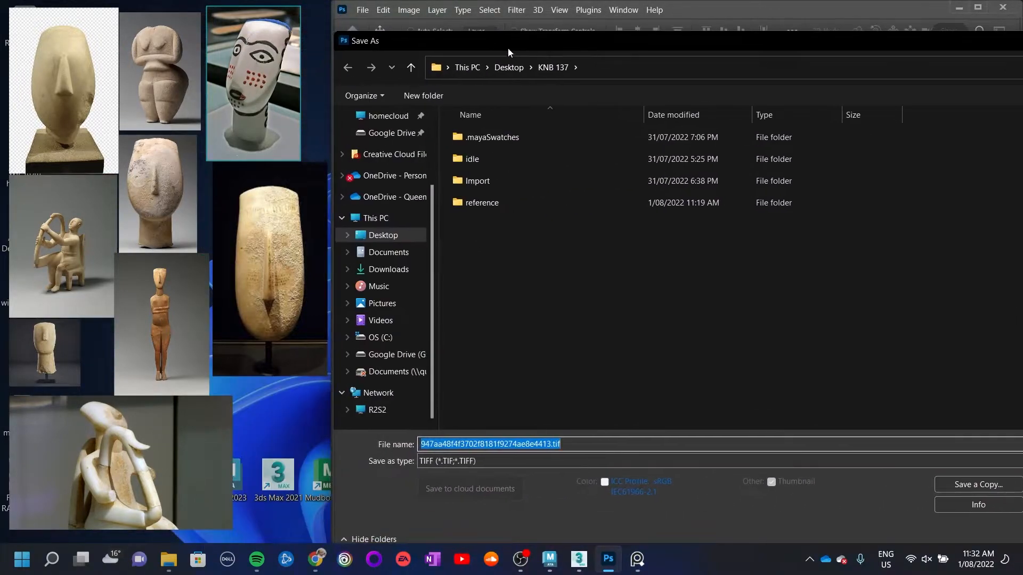
pyautogui.click(381, 237)
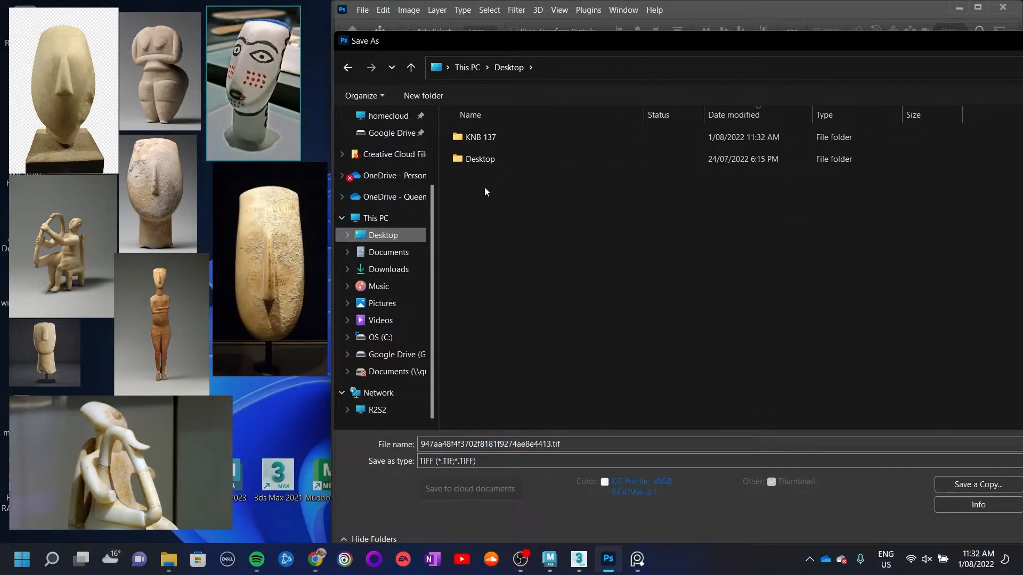
pyautogui.doubleClick(488, 137)
pyautogui.doubleClick(519, 442)
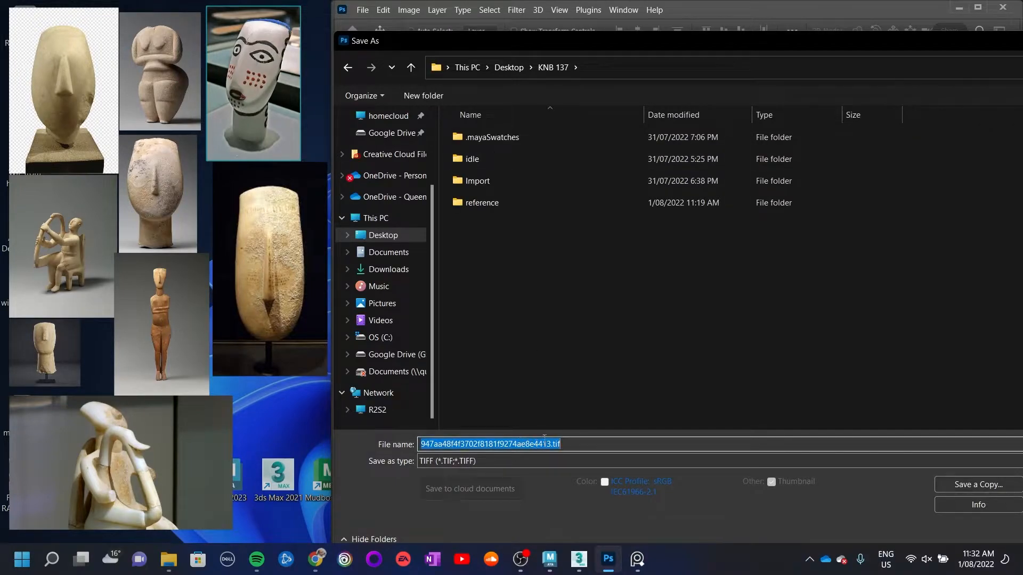
pyautogui.write('s')
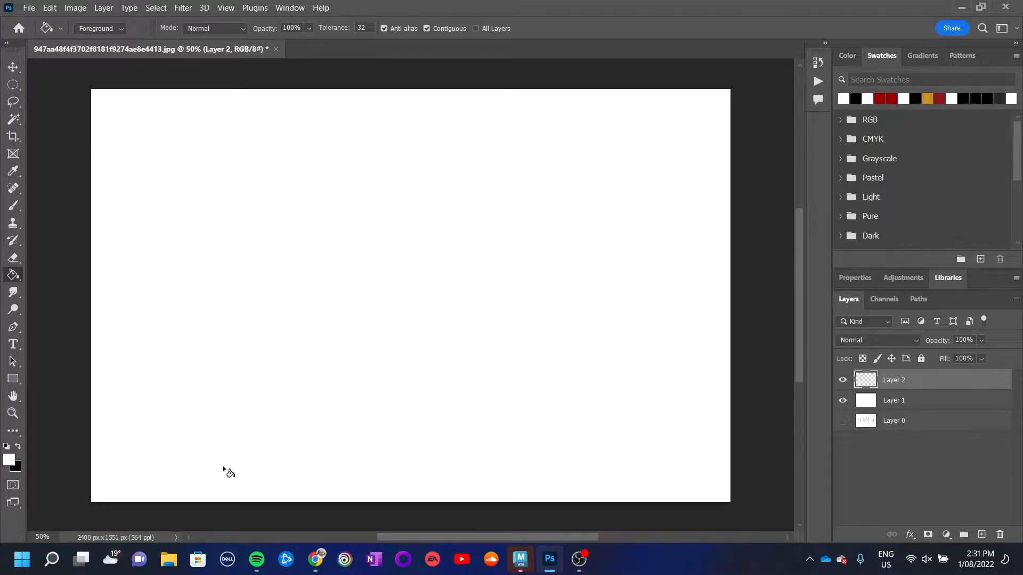
# Switch to Chrome and search the web for "bone texture"
pyautogui.click(13, 101)
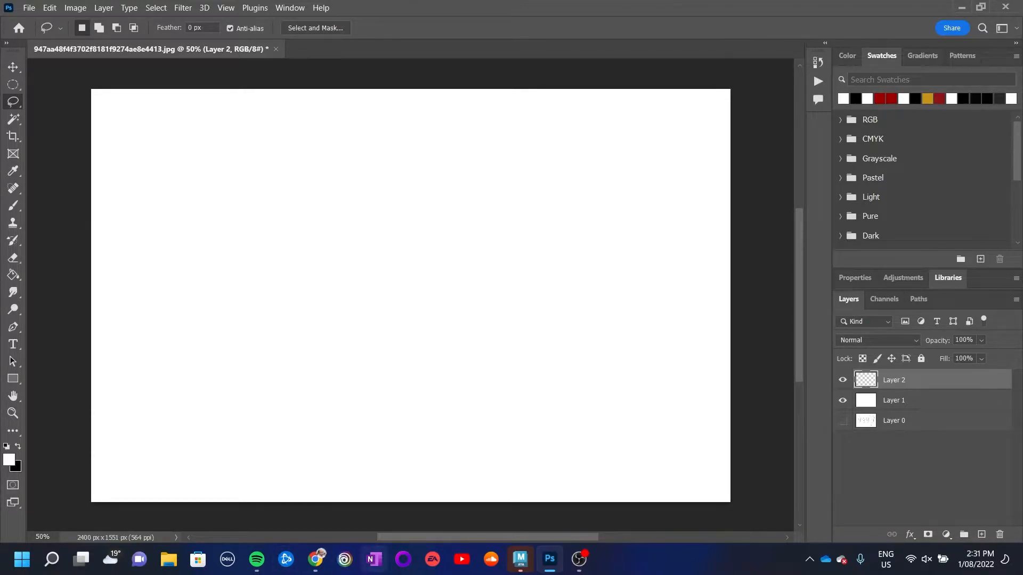
pyautogui.click(314, 566)
pyautogui.click(356, 34)
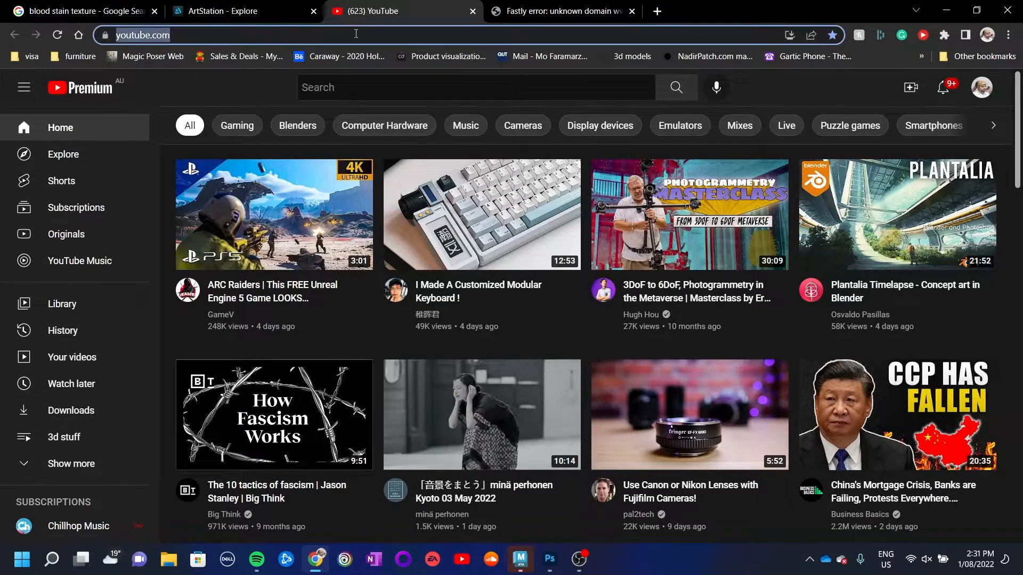
pyautogui.write('bone texture')
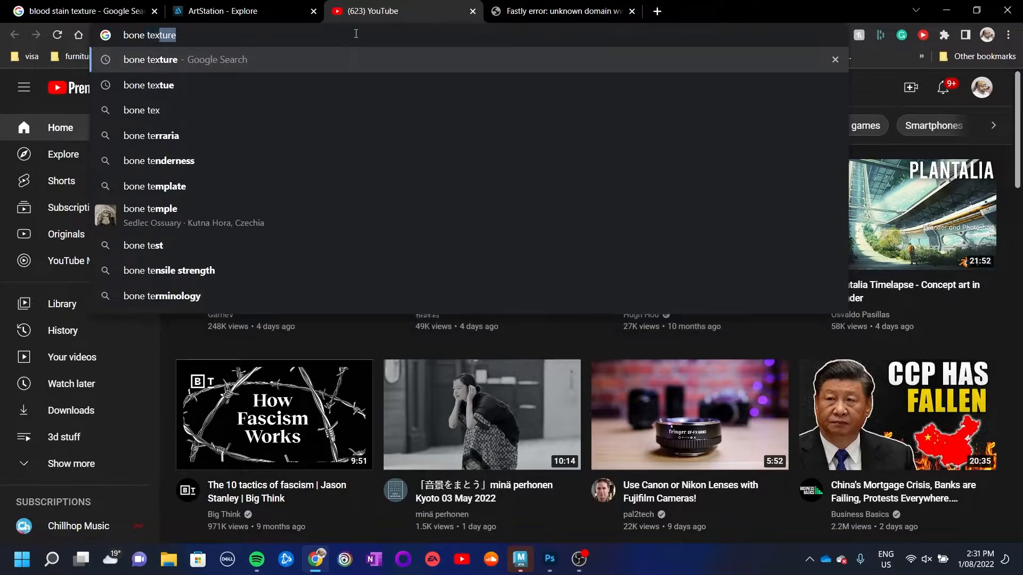
pyautogui.press('Return')
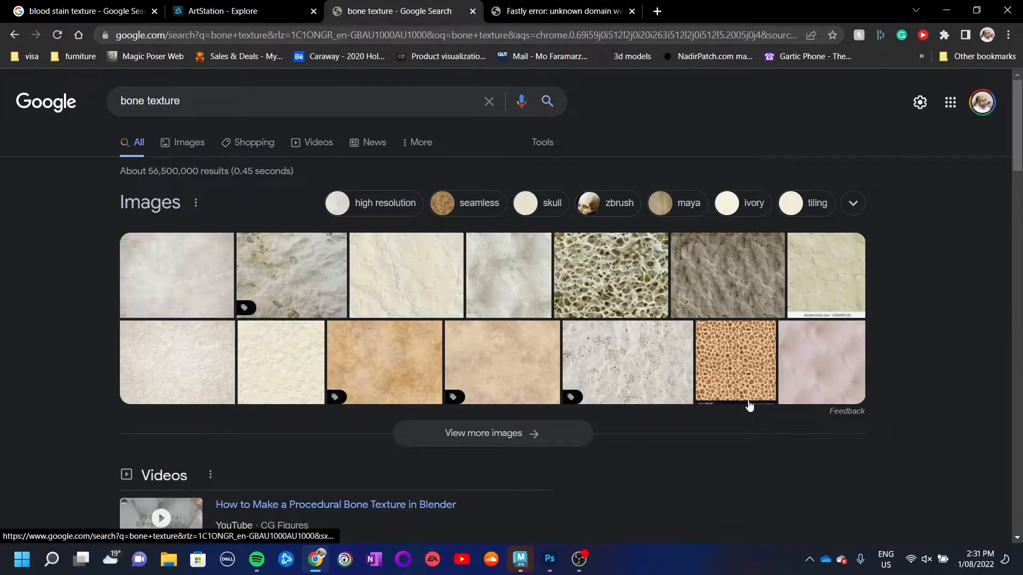
# Copy the pale grey Adobe Stock bone texture from the image results and paste it onto the blank canvas in Photoshop
pyautogui.click(202, 278)
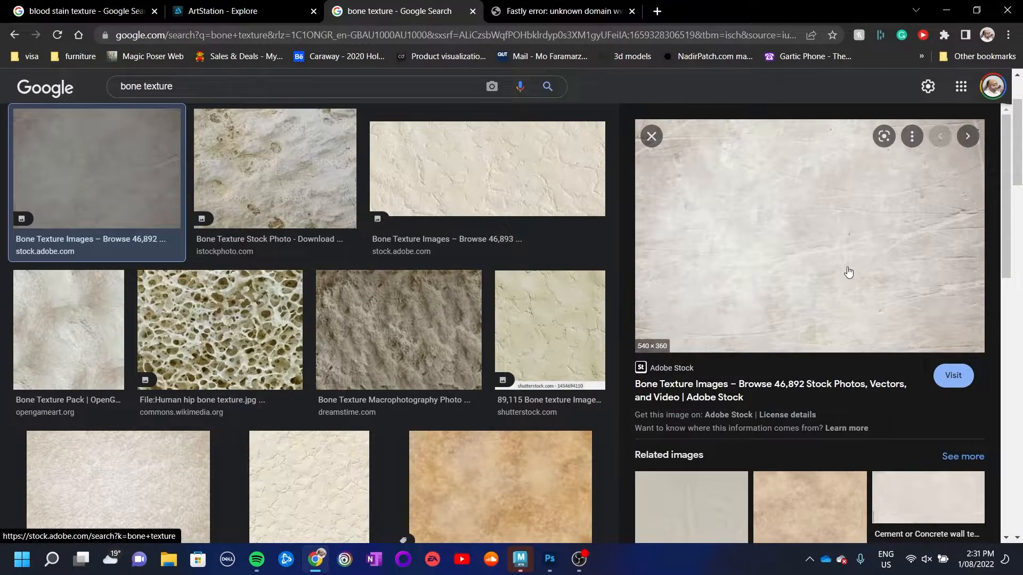
pyautogui.rightClick(785, 226)
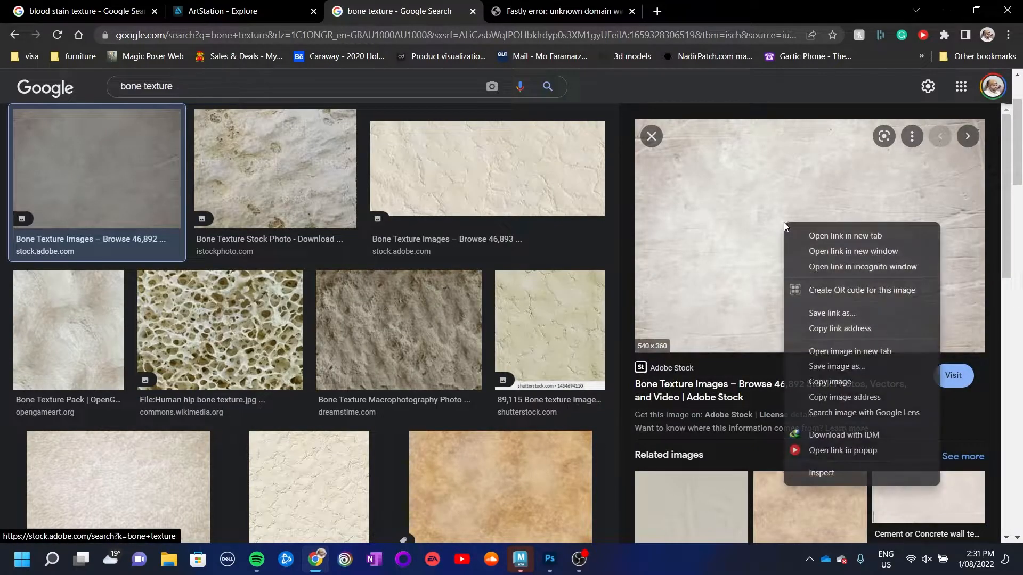
pyautogui.click(834, 382)
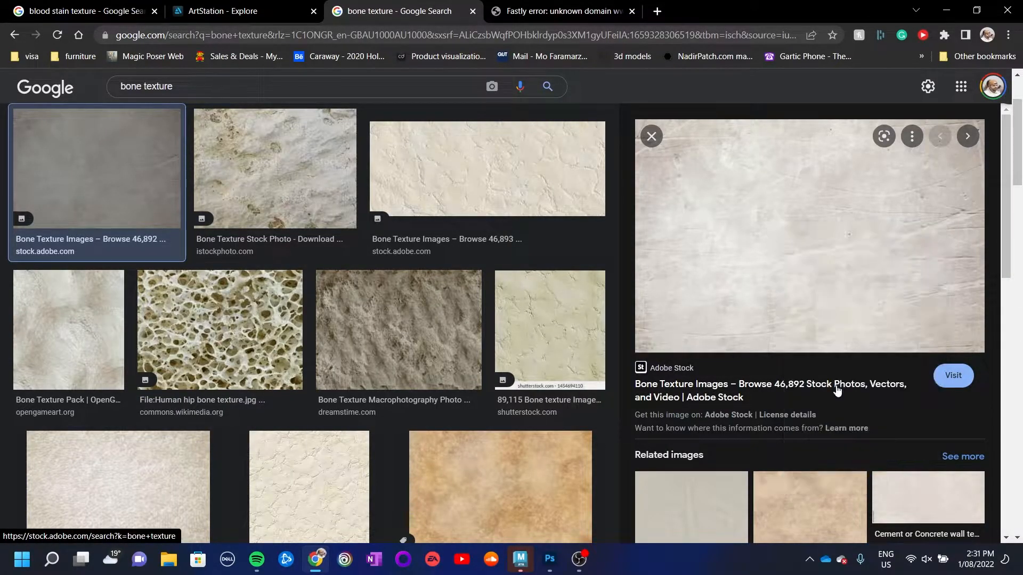
pyautogui.hotkey('alt', 'Tab')
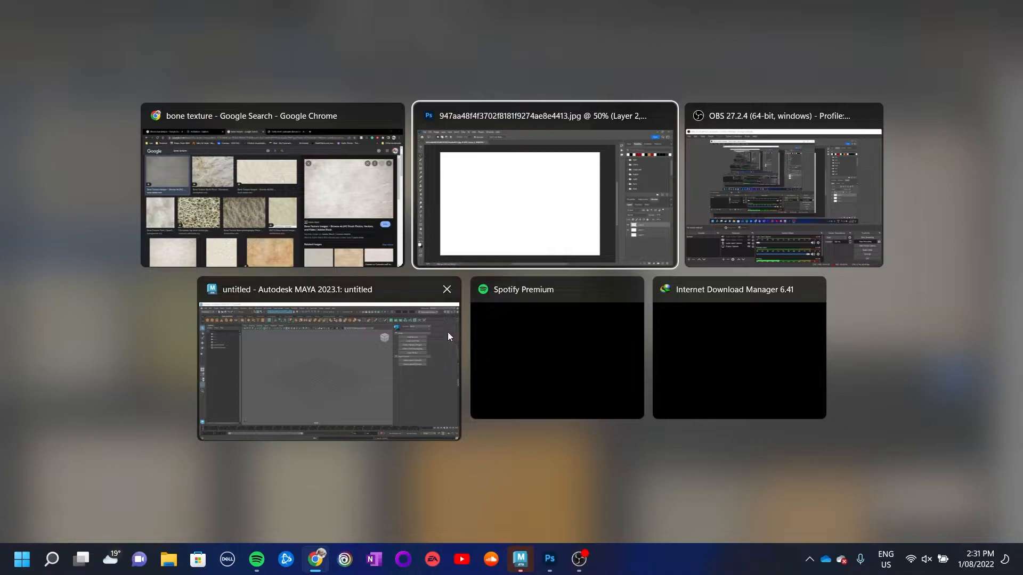
pyautogui.hotkey('ctrl', 'v')
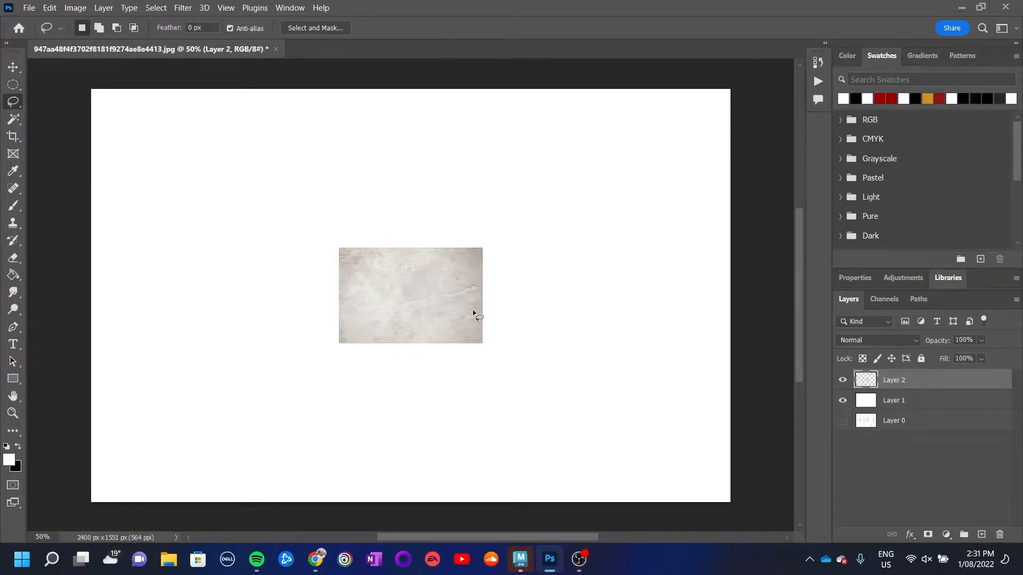
# Examine the bone texture on its Adobe Stock source page in Chrome, and return to Photoshop
pyautogui.hotkey('alt', 'Tab')
pyautogui.click(811, 285)
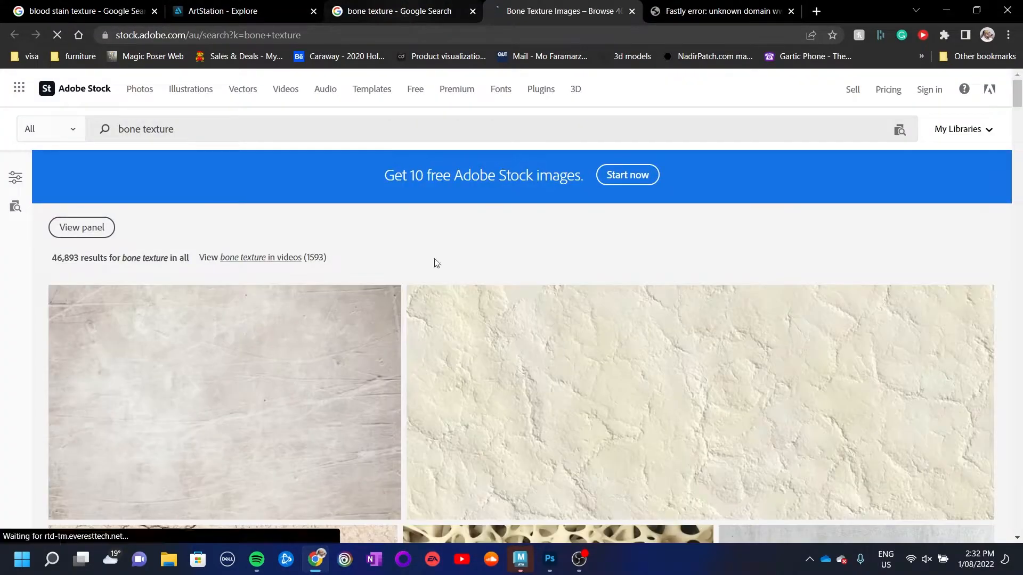
pyautogui.scroll(-5, 215, 240)
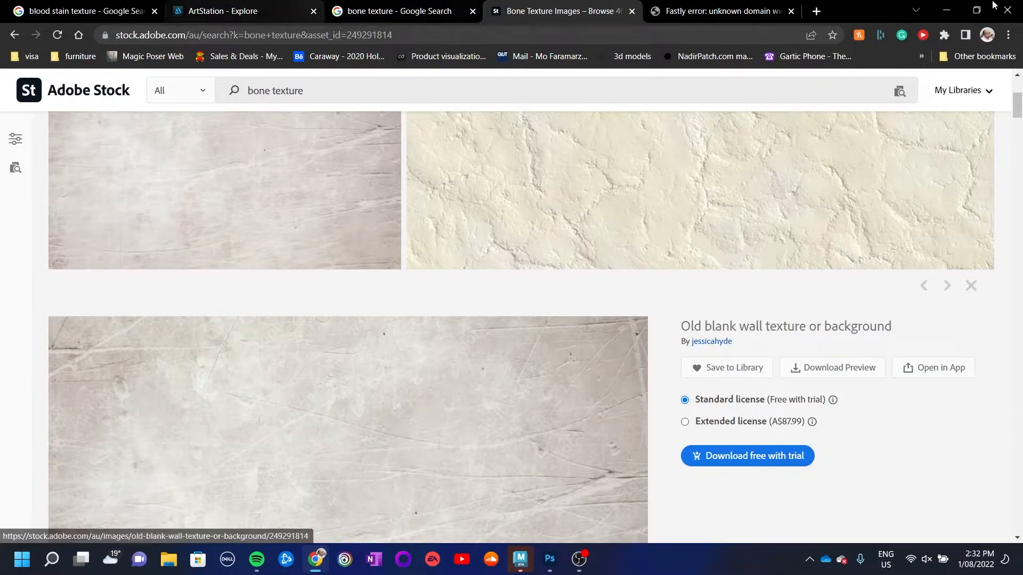
pyautogui.click(955, 11)
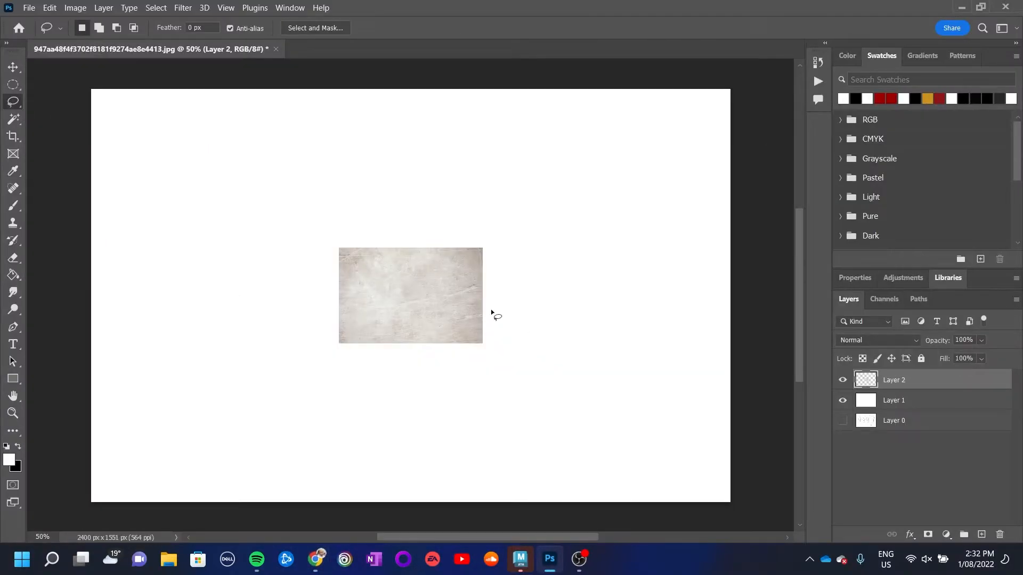
# Enlarge the pasted bone texture, rotate it upright with a slight tilt, and place it near the middle of the canvas
pyautogui.hotkey('ctrl', 't')
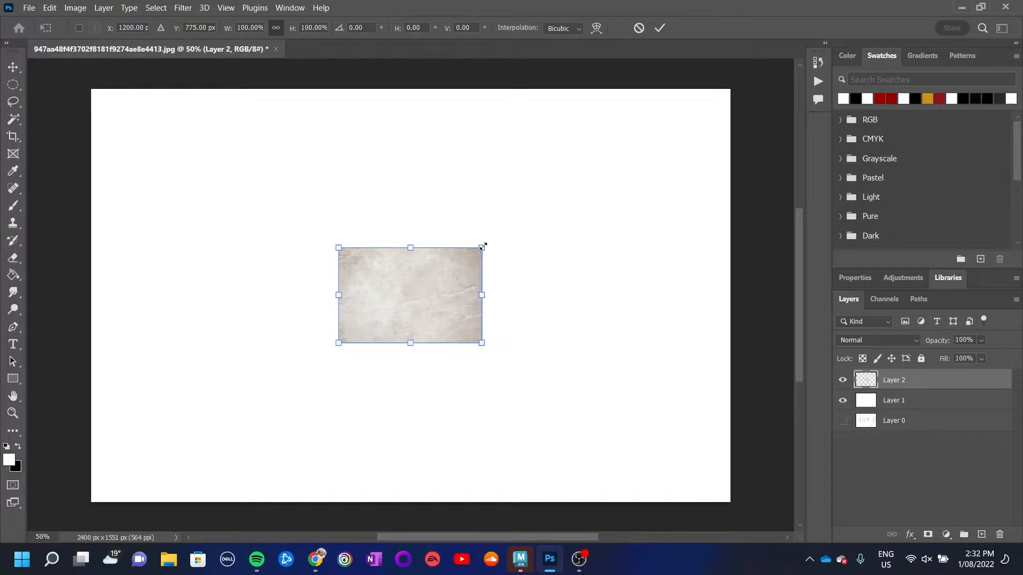
pyautogui.moveTo(483, 246); pyautogui.dragTo(655, 138)
pyautogui.moveTo(660, 357); pyautogui.dragTo(333, 439)
pyautogui.moveTo(523, 285)
pyautogui.mouseDown()
pyautogui.moveTo(425, 348)
pyautogui.moveTo(439, 334)
pyautogui.mouseUp()
pyautogui.press('Return')
# Lasso a tapered neck shape from the lower part of the texture, copy it to its own layer, and shift it slightly down
pyautogui.press('l')
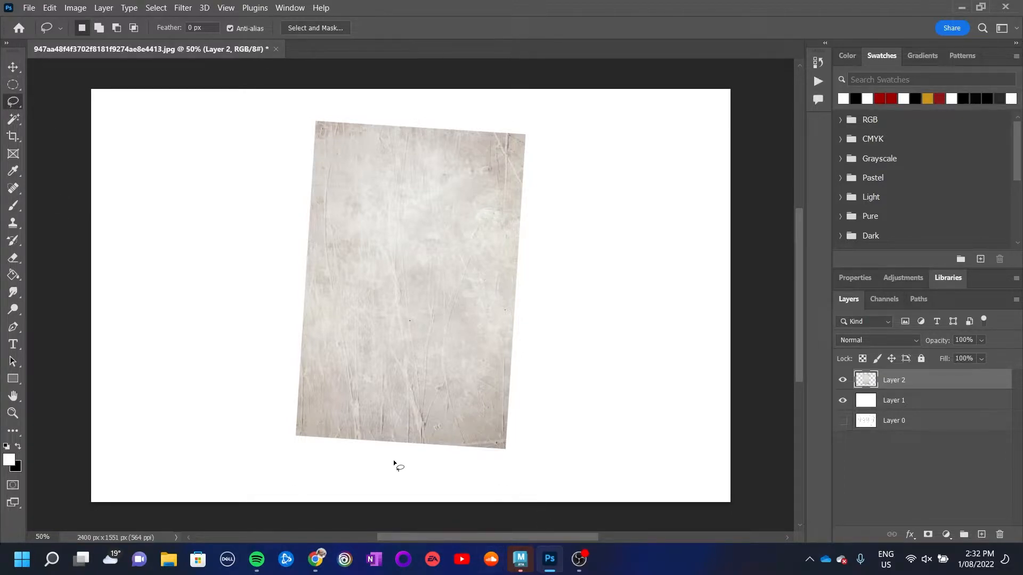
pyautogui.moveTo(351, 433)
pyautogui.mouseDown()
pyautogui.moveTo(372, 343)
pyautogui.moveTo(415, 290)
pyautogui.moveTo(440, 373)
pyautogui.moveTo(439, 441)
pyautogui.moveTo(352, 434)
pyautogui.mouseUp()
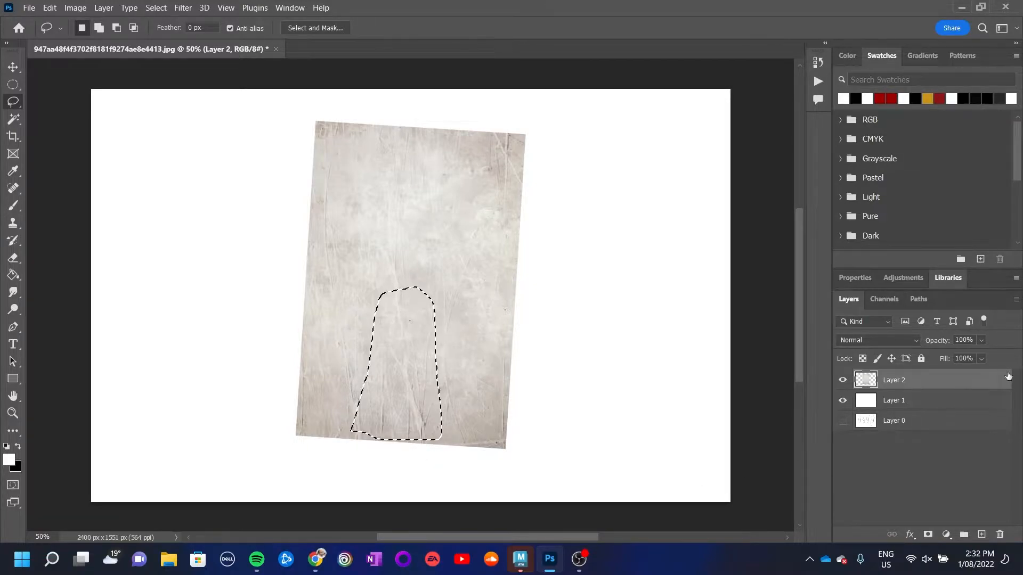
pyautogui.hotkey('ctrl', 'j')
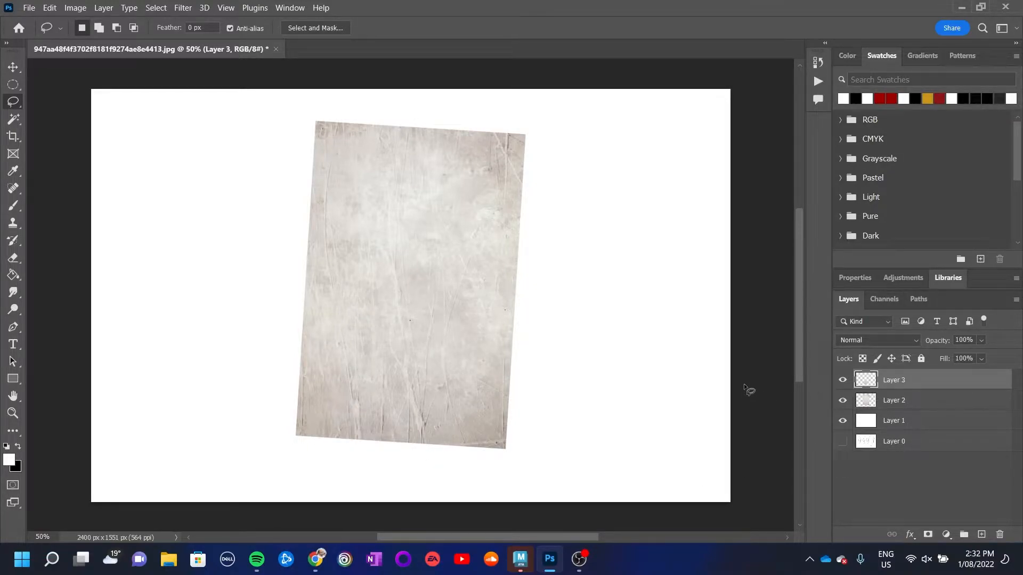
pyautogui.click(842, 400)
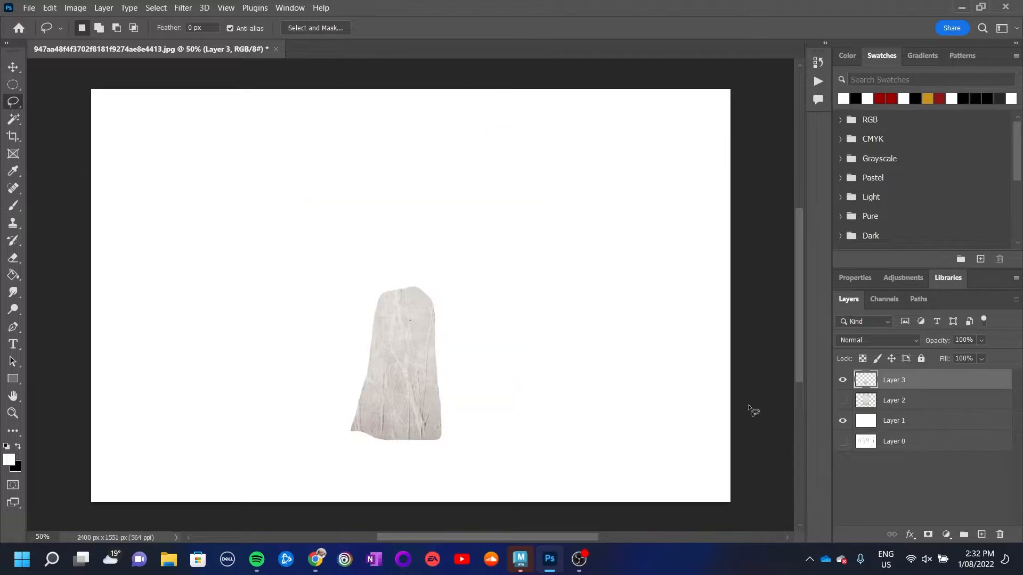
pyautogui.press('v')
pyautogui.moveTo(401, 375); pyautogui.dragTo(413, 413)
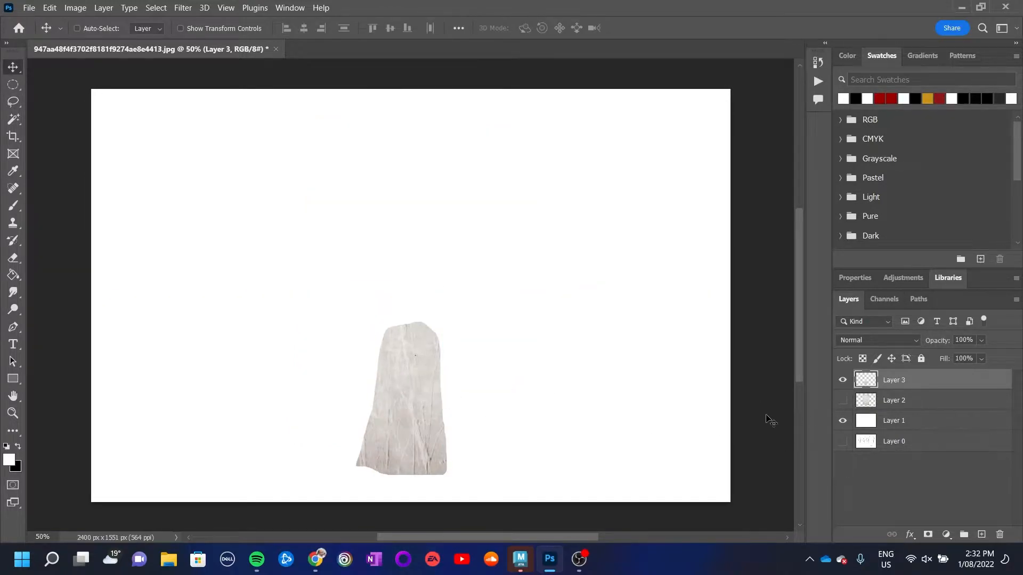
# Lasso a long oval head shape above the neck from the full texture, copy it to its own layer, and hide the full texture
pyautogui.click(869, 400)
pyautogui.click(842, 401)
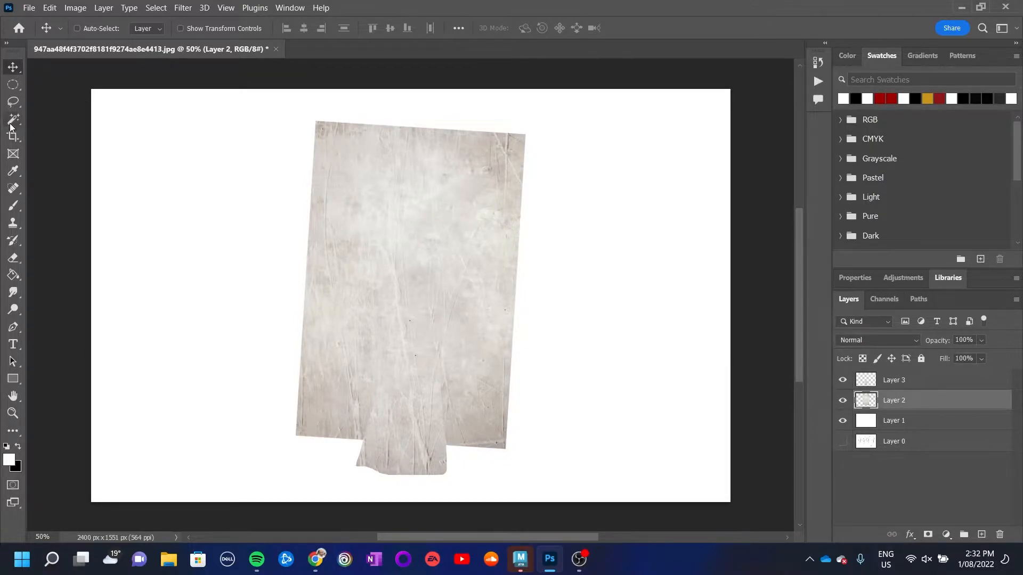
pyautogui.click(19, 101)
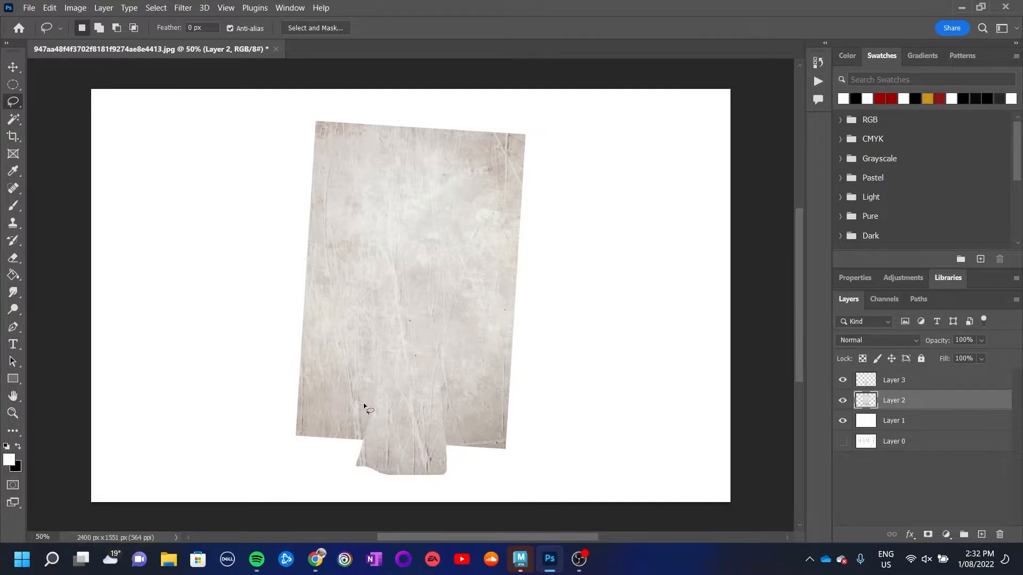
pyautogui.moveTo(368, 398); pyautogui.dragTo(349, 175)
pyautogui.moveTo(395, 140)
pyautogui.mouseDown()
pyautogui.moveTo(466, 143)
pyautogui.moveTo(486, 205)
pyautogui.moveTo(475, 338)
pyautogui.moveTo(432, 406)
pyautogui.mouseUp()
pyautogui.moveTo(370, 395); pyautogui.dragTo(369, 397)
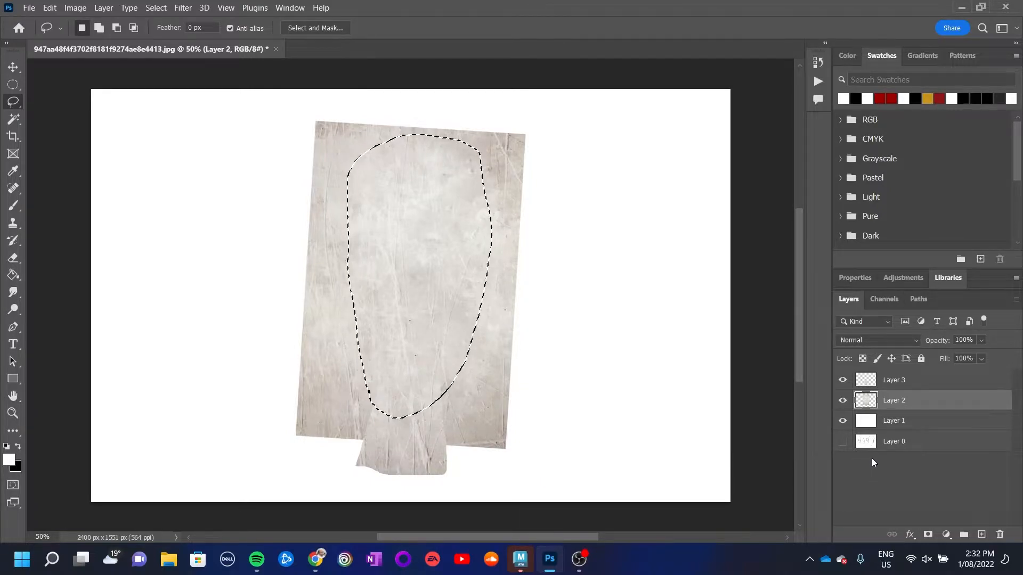
pyautogui.hotkey('ctrl', 'j')
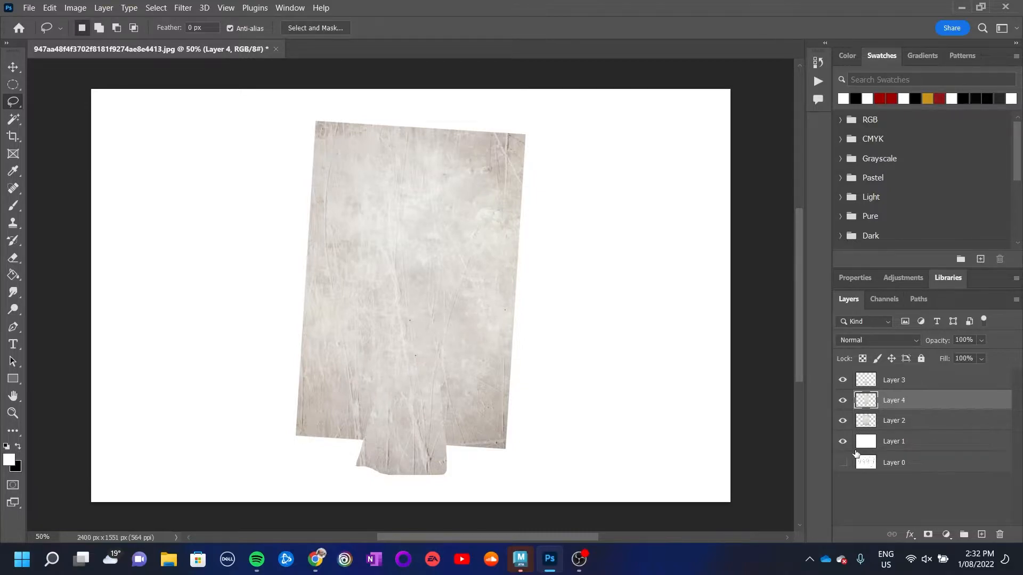
pyautogui.click(843, 422)
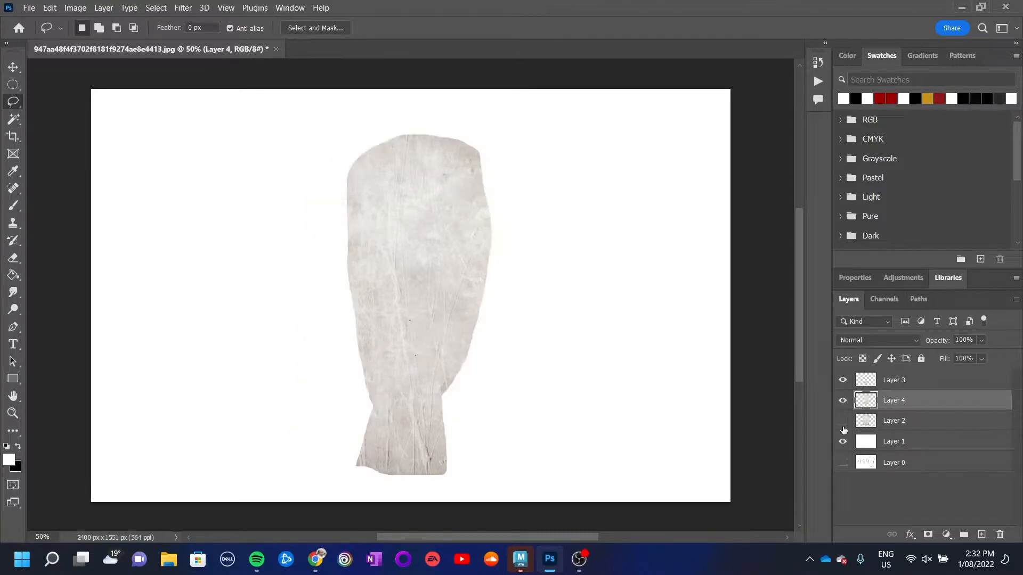
pyautogui.click(873, 418)
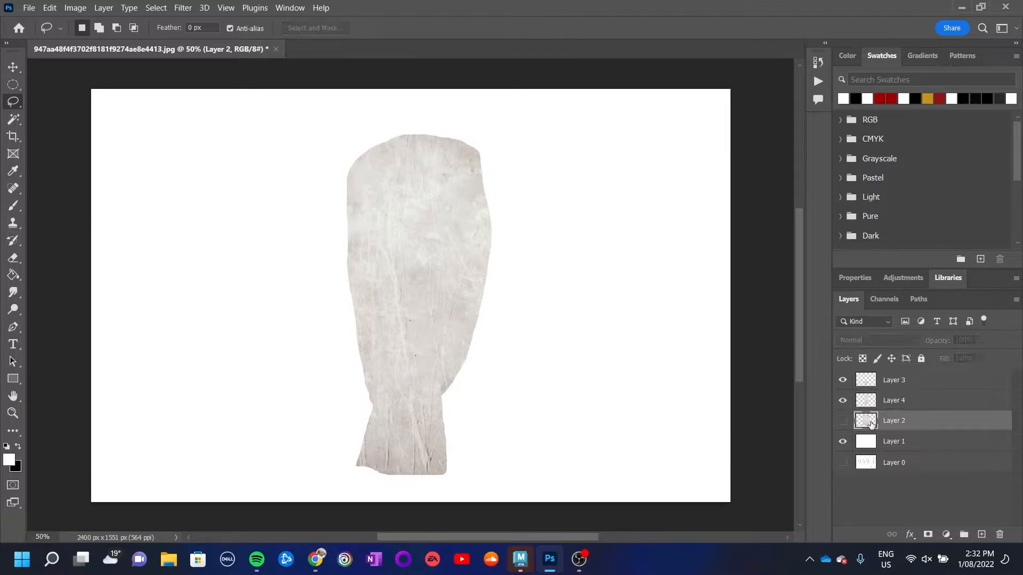
pyautogui.click(13, 309)
pyautogui.click(59, 322)
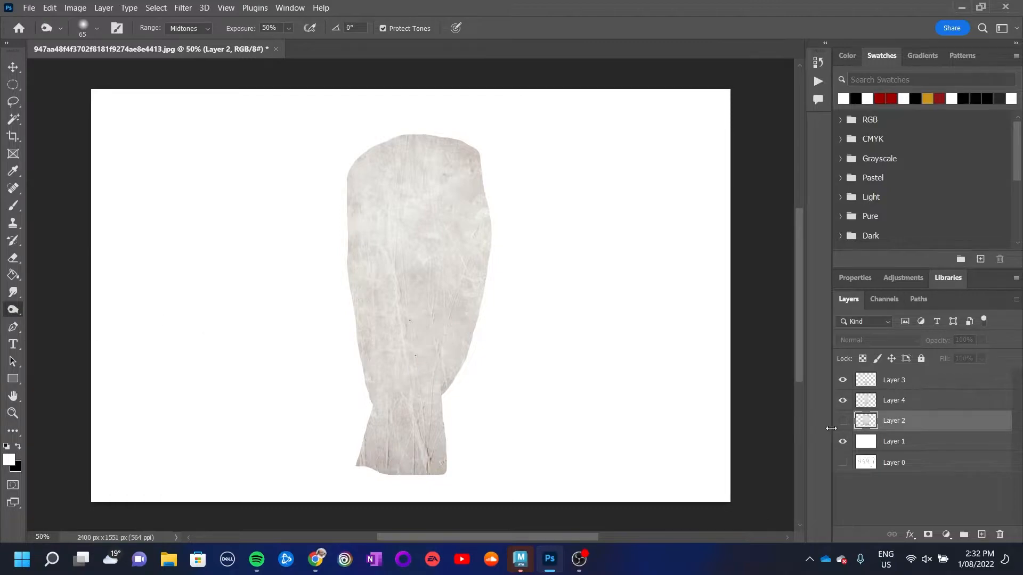
# Move the neck layer below the head layer in the stacking order
pyautogui.press('b')
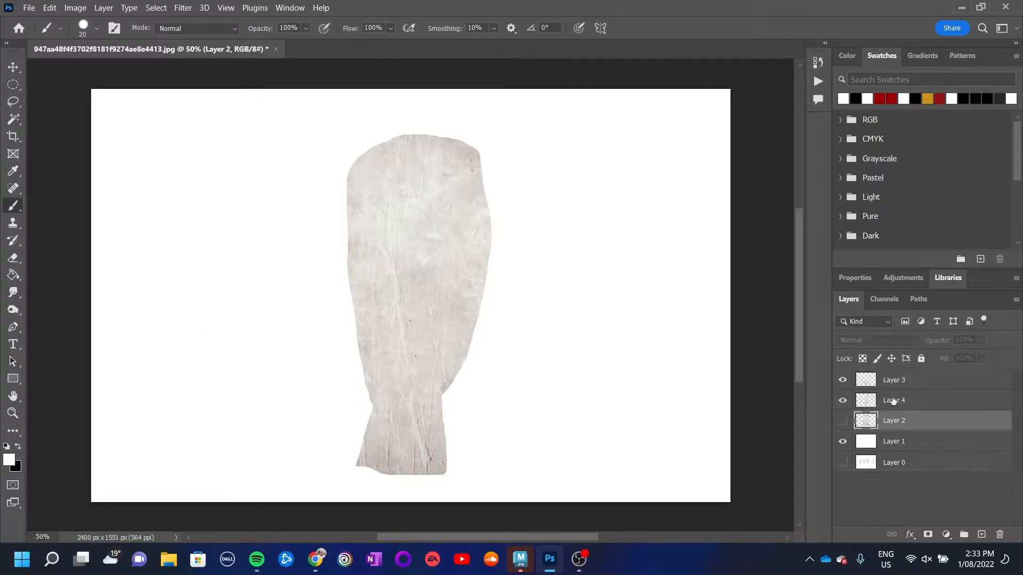
pyautogui.click(874, 405)
pyautogui.moveTo(863, 386); pyautogui.dragTo(852, 408)
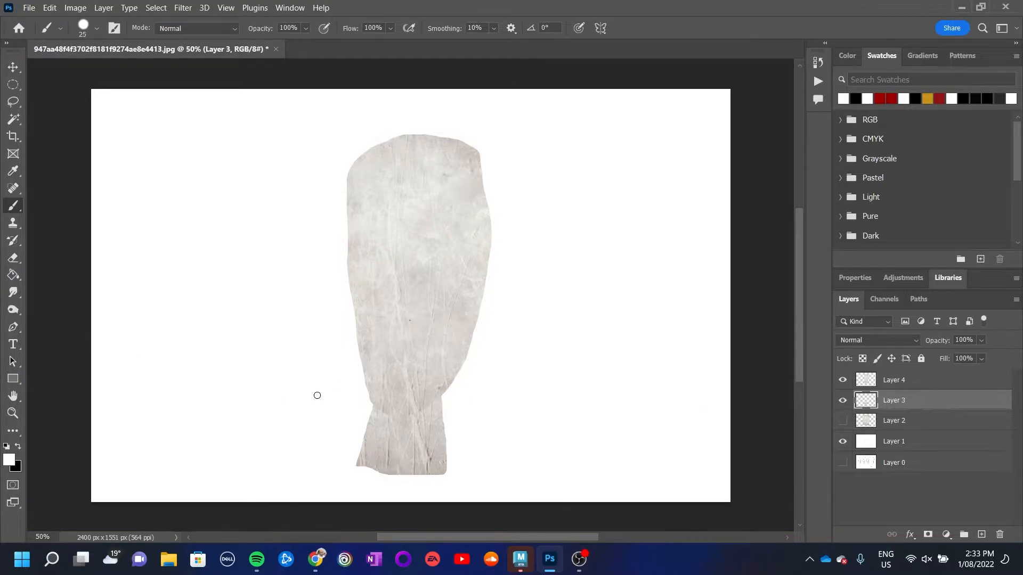
# Try painting a white stroke across the neck just under the chin with the Brush tool at size 175, and undo it
pyautogui.press(']')
pyautogui.press(']')
pyautogui.press(']')
pyautogui.press(']')
pyautogui.press(']')
pyautogui.press(']')
pyautogui.press(']')
pyautogui.moveTo(445, 421); pyautogui.dragTo(382, 414)
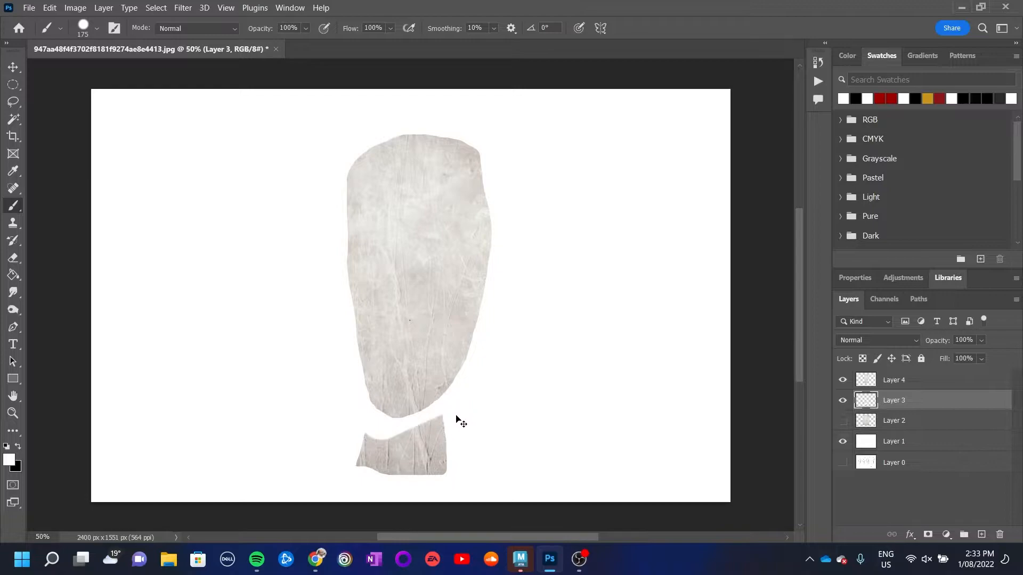
pyautogui.hotkey('ctrl', 'z')
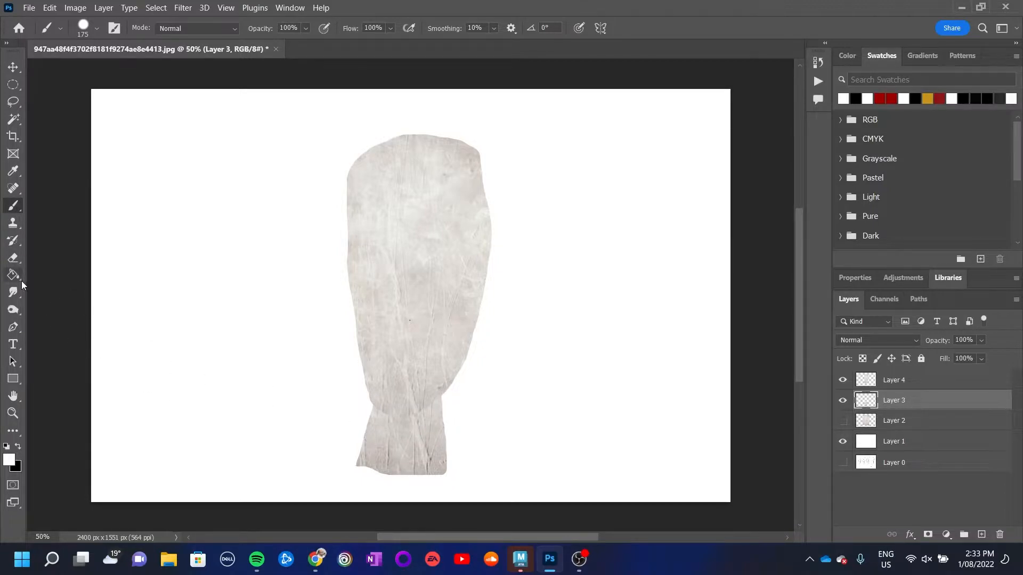
# Darken the neck just under the chin and along its side with the Burn tool at size 200
pyautogui.click(13, 309)
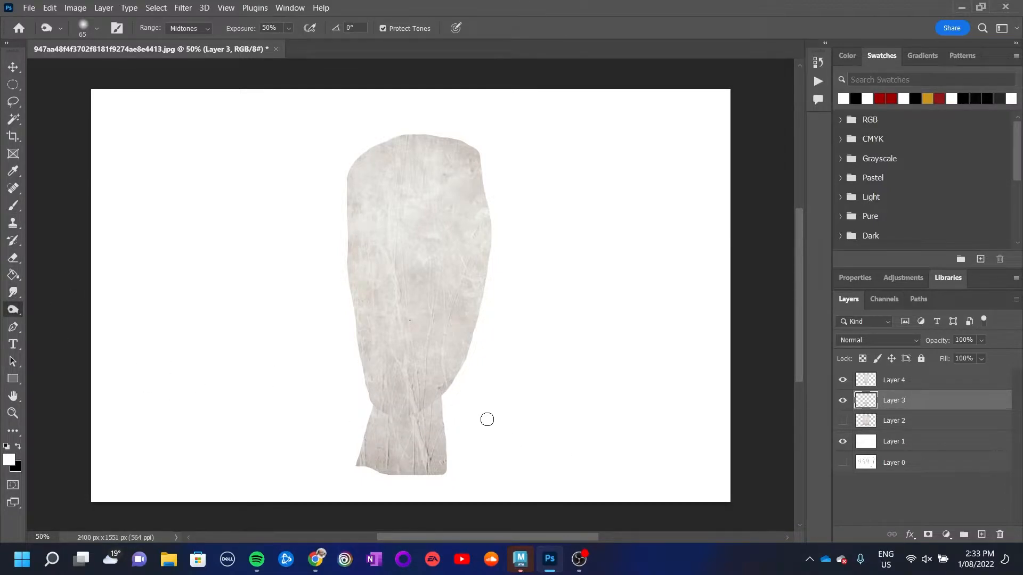
pyautogui.press(']')
pyautogui.press(']')
pyautogui.press(']')
pyautogui.press(']')
pyautogui.press(']')
pyautogui.press(']')
pyautogui.press(']')
pyautogui.press(']')
pyautogui.moveTo(463, 393)
pyautogui.mouseDown()
pyautogui.moveTo(345, 420)
pyautogui.moveTo(363, 438)
pyautogui.moveTo(427, 420)
pyautogui.moveTo(445, 399)
pyautogui.moveTo(438, 477)
pyautogui.mouseUp()
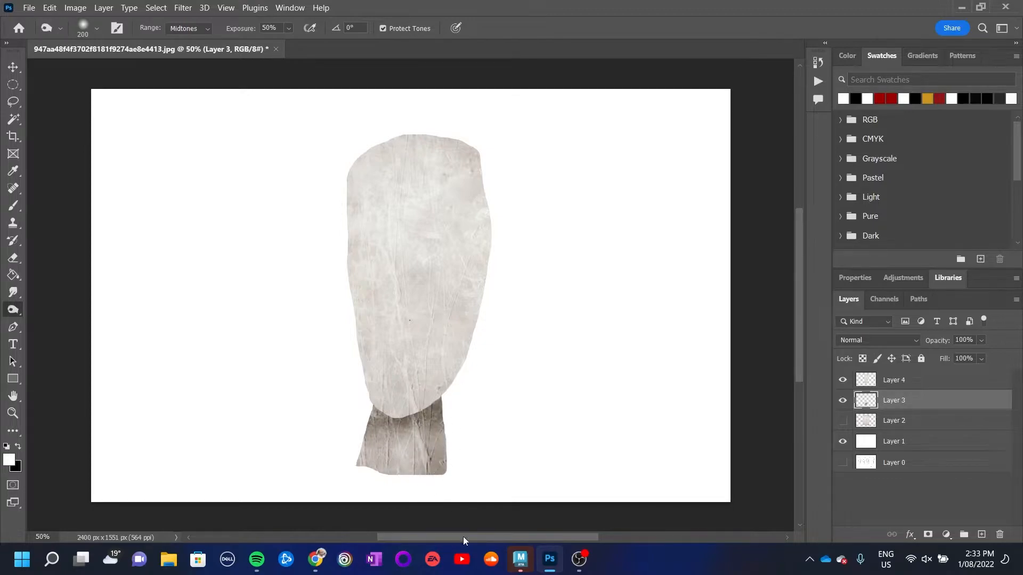
# Burn a shadow along the lower right side of the head on Layer 4
pyautogui.click(895, 423)
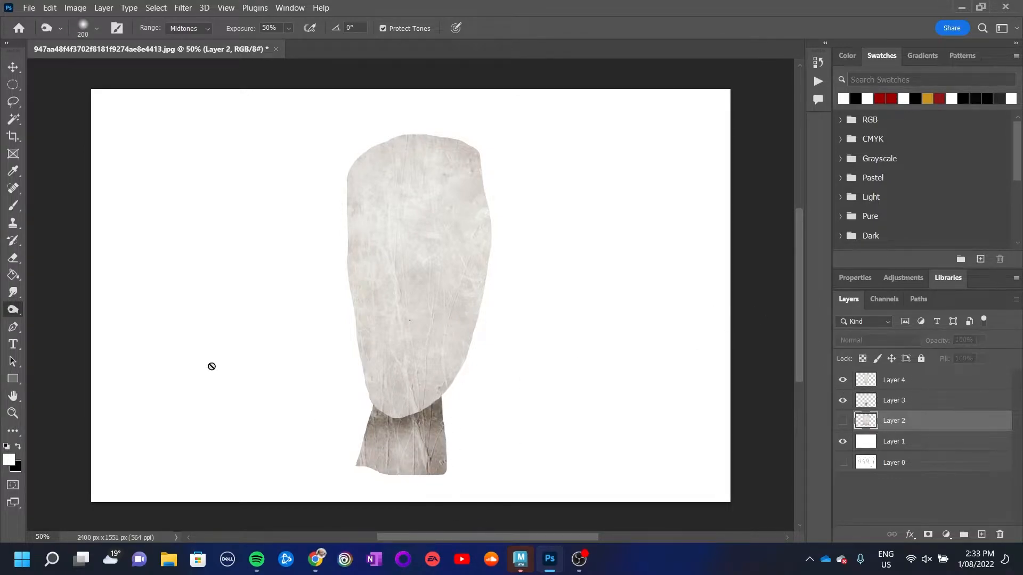
pyautogui.click(896, 406)
pyautogui.click(894, 382)
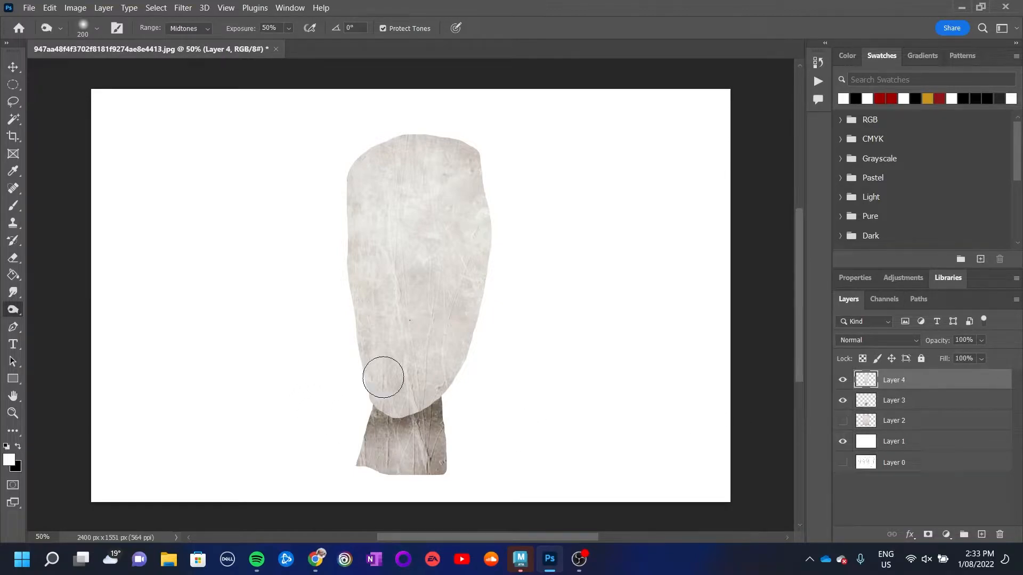
pyautogui.moveTo(484, 240)
pyautogui.mouseDown()
pyautogui.moveTo(436, 373)
pyautogui.moveTo(381, 441)
pyautogui.mouseUp()
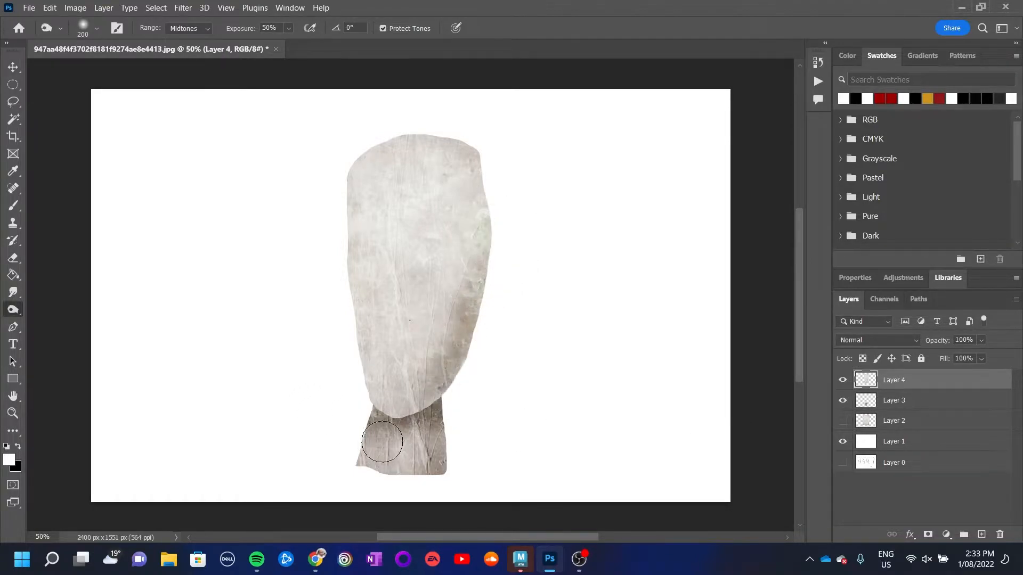
# Lasso a long nose with a short brow in the middle of the face and copy it to its own layer
pyautogui.click(14, 103)
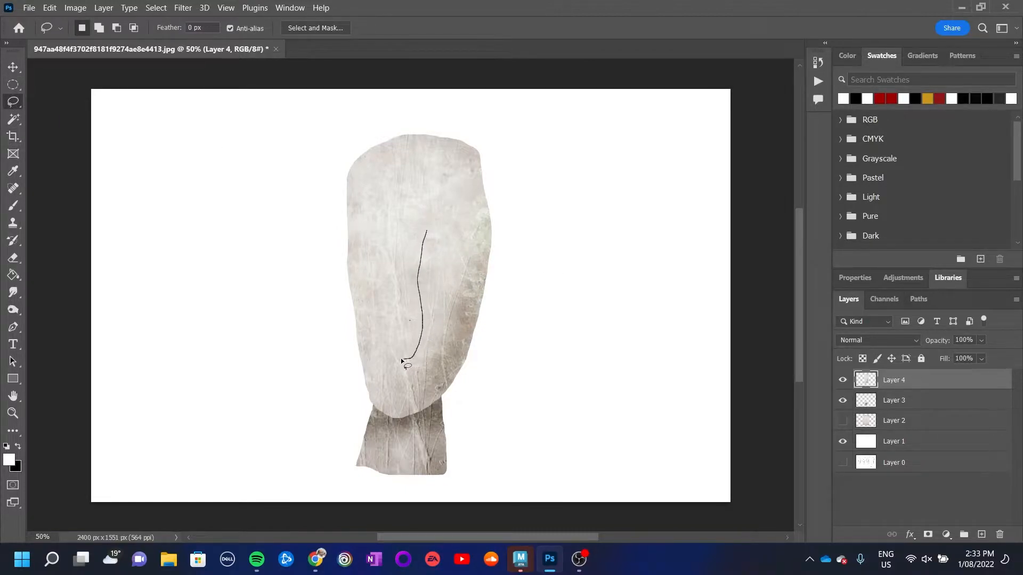
pyautogui.moveTo(398, 257); pyautogui.dragTo(398, 240)
pyautogui.hotkey('ctrl', 'd')
pyautogui.moveTo(386, 246)
pyautogui.mouseDown()
pyautogui.moveTo(387, 331)
pyautogui.moveTo(421, 311)
pyautogui.moveTo(425, 234)
pyautogui.moveTo(369, 238)
pyautogui.mouseUp()
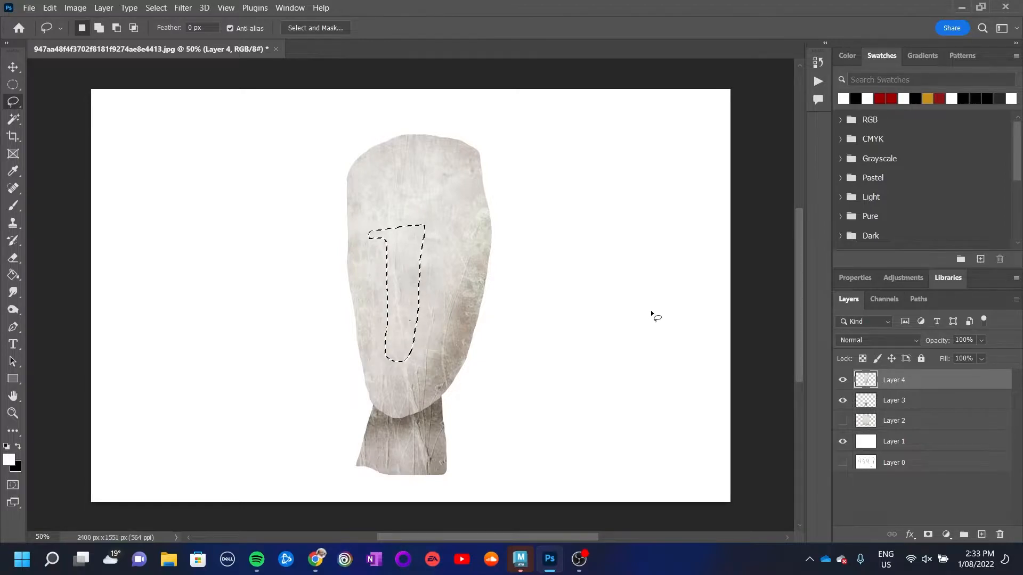
pyautogui.hotkey('ctrl', 'j')
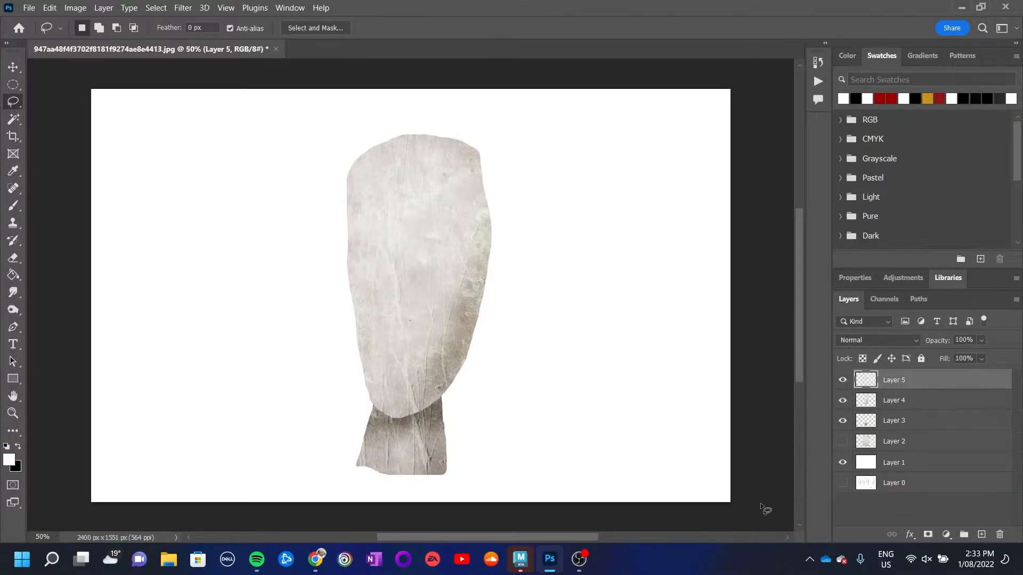
# Burn a shadow on the head layer along the right side of the nose and beneath its tip
pyautogui.press('b')
pyautogui.click(16, 293)
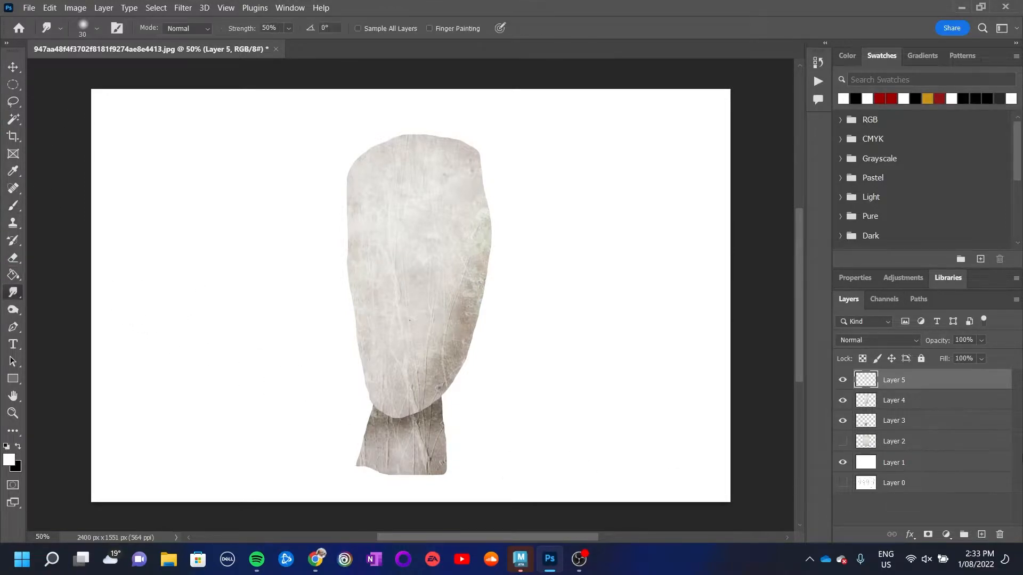
pyautogui.click(895, 405)
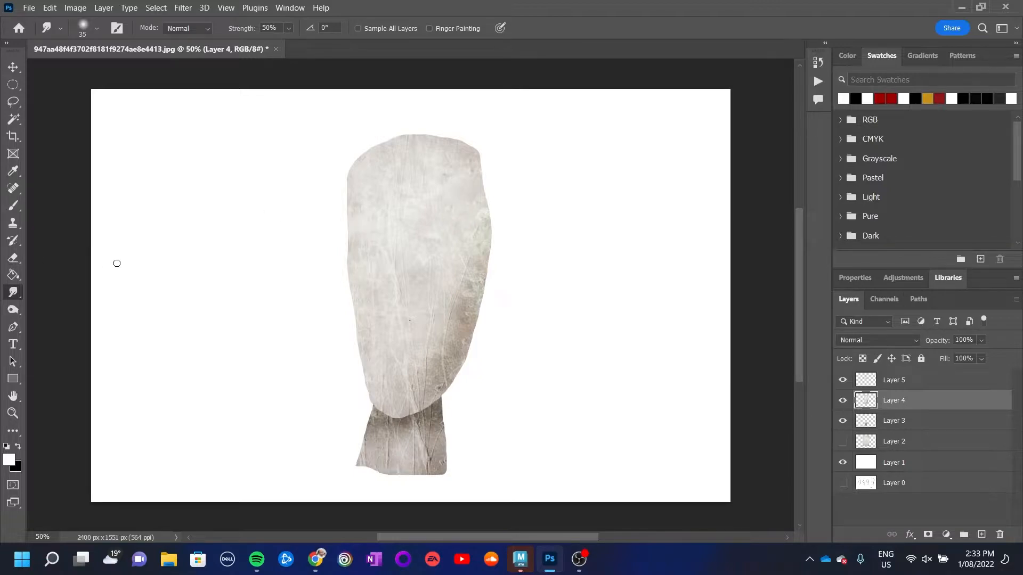
pyautogui.click(13, 309)
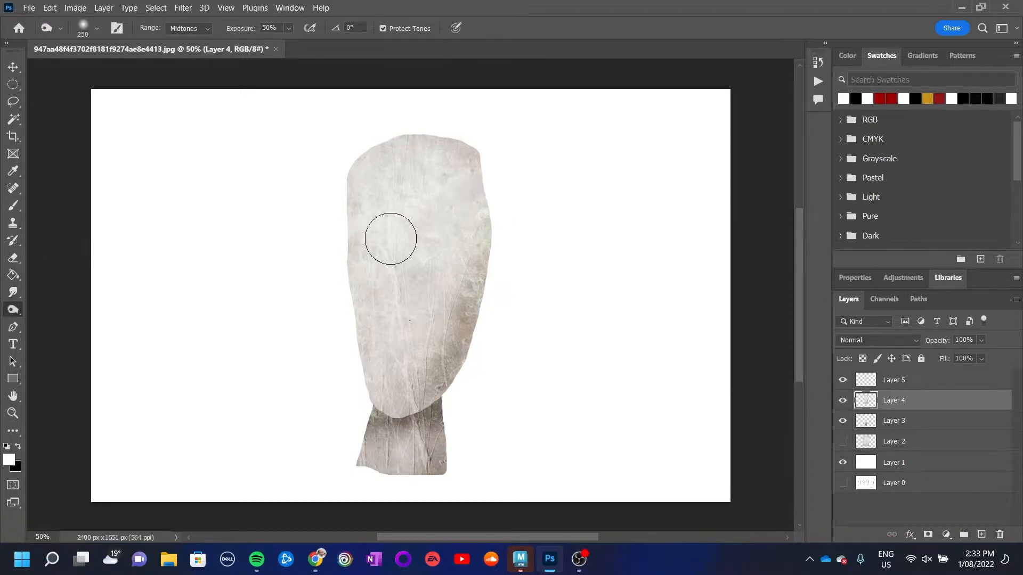
pyautogui.moveTo(440, 265)
pyautogui.mouseDown()
pyautogui.moveTo(424, 267)
pyautogui.moveTo(413, 347)
pyautogui.moveTo(394, 360)
pyautogui.moveTo(439, 270)
pyautogui.moveTo(400, 369)
pyautogui.moveTo(417, 355)
pyautogui.moveTo(430, 260)
pyautogui.mouseUp()
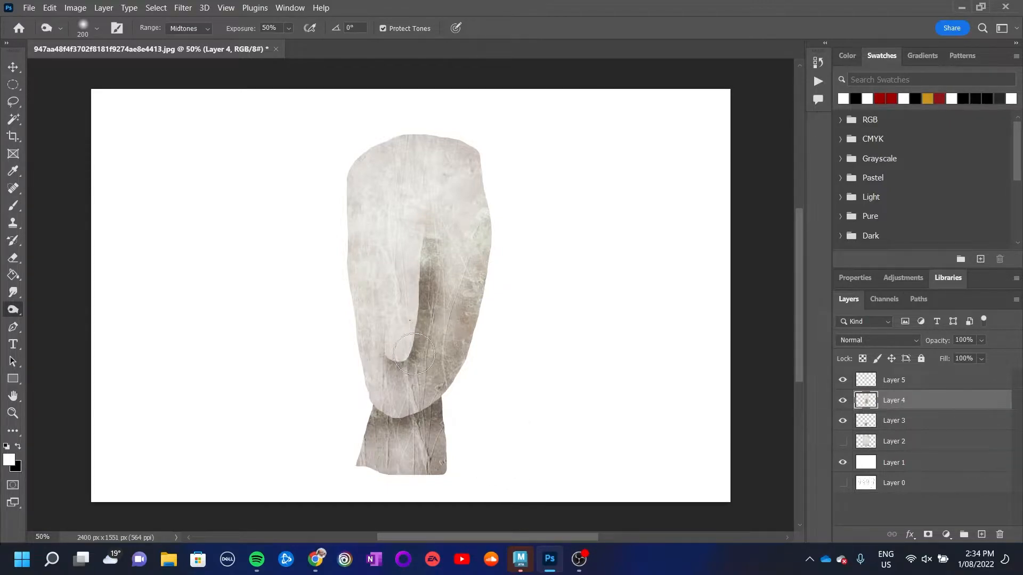
# Switch to Chrome and search Google for "gold texture"
pyautogui.hotkey('alt', 'Tab')
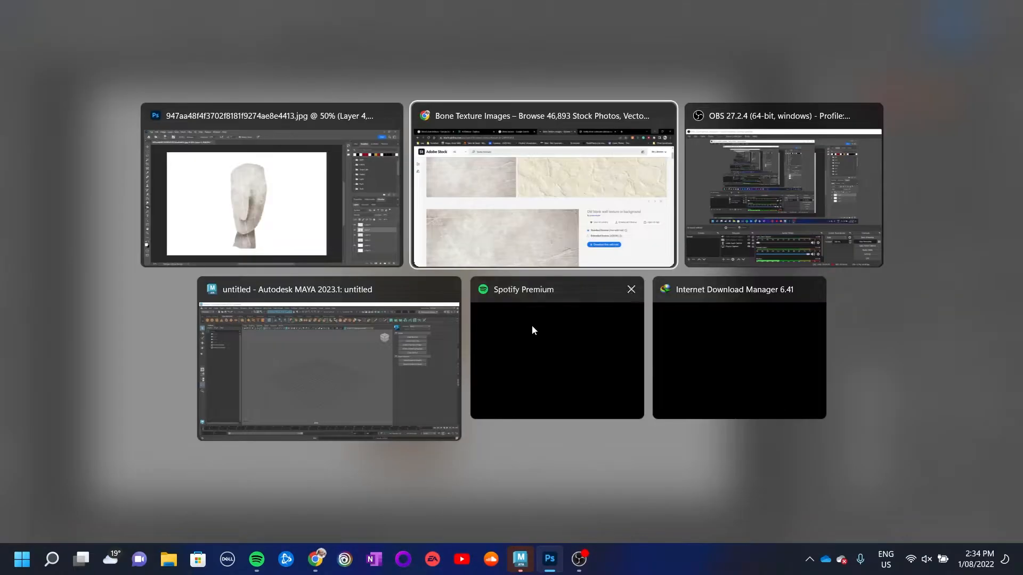
pyautogui.click(542, 215)
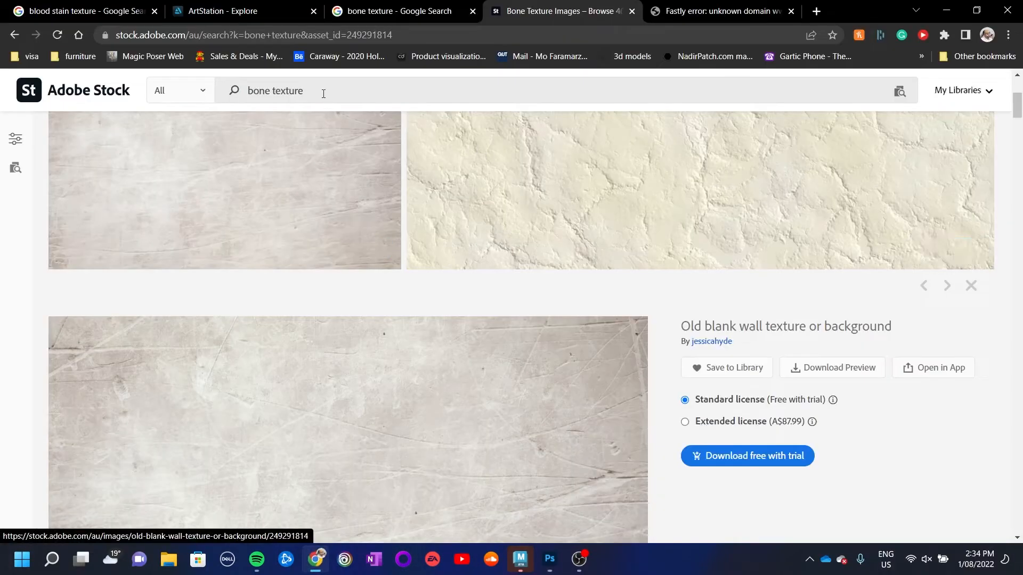
pyautogui.hotkey('ctrl', 'l')
pyautogui.write('gol')
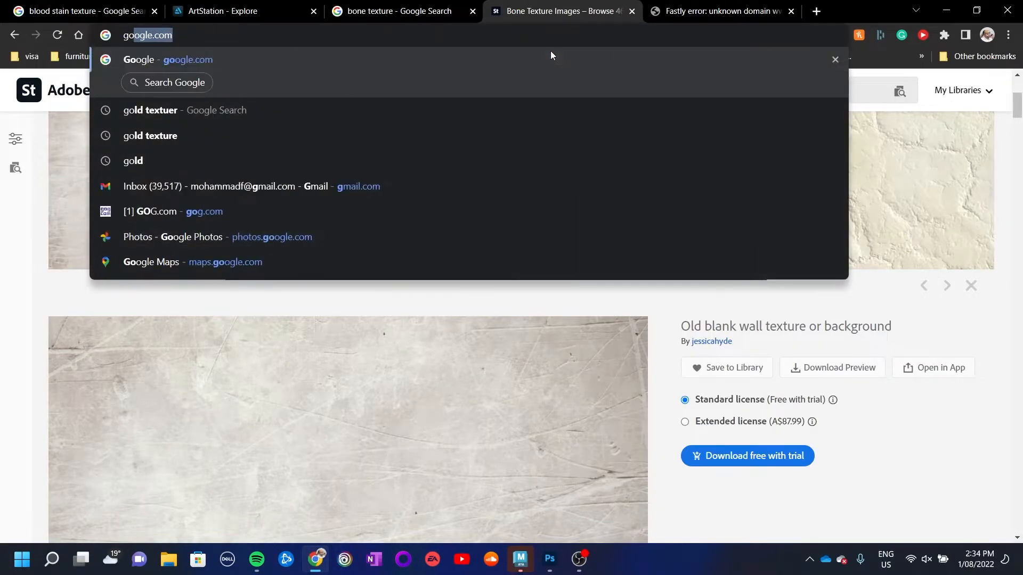
pyautogui.write('d texture')
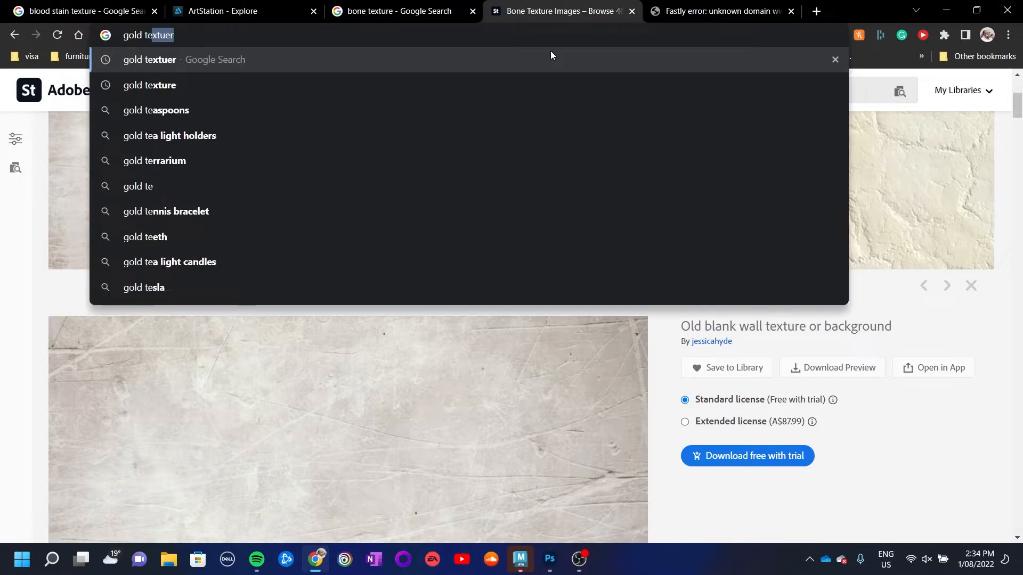
pyautogui.press('Return')
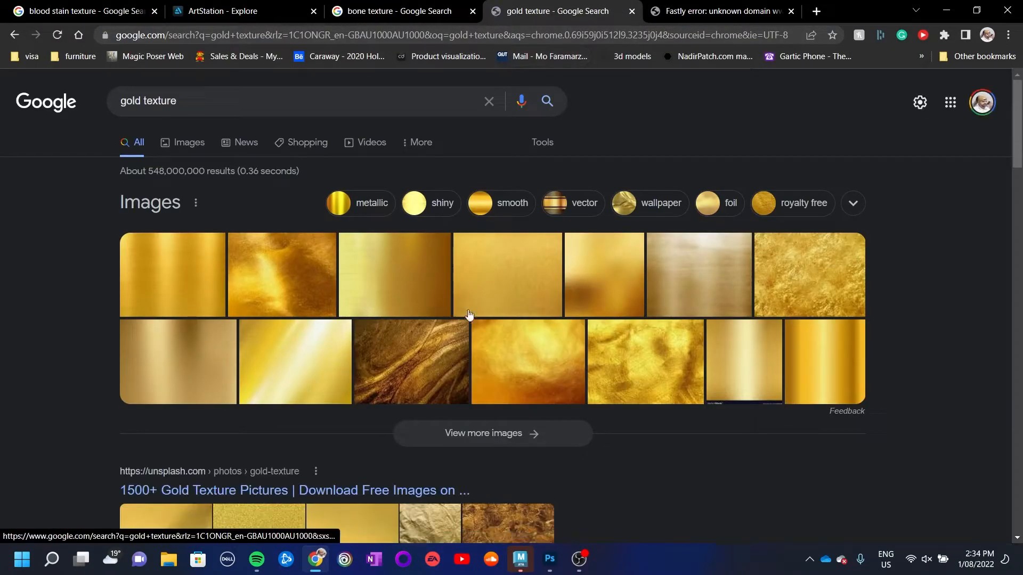
# Copy the scratched gold image from WallpaperAccess, paste it into the Photoshop head document, and place it at the top of the layer stack
pyautogui.click(685, 364)
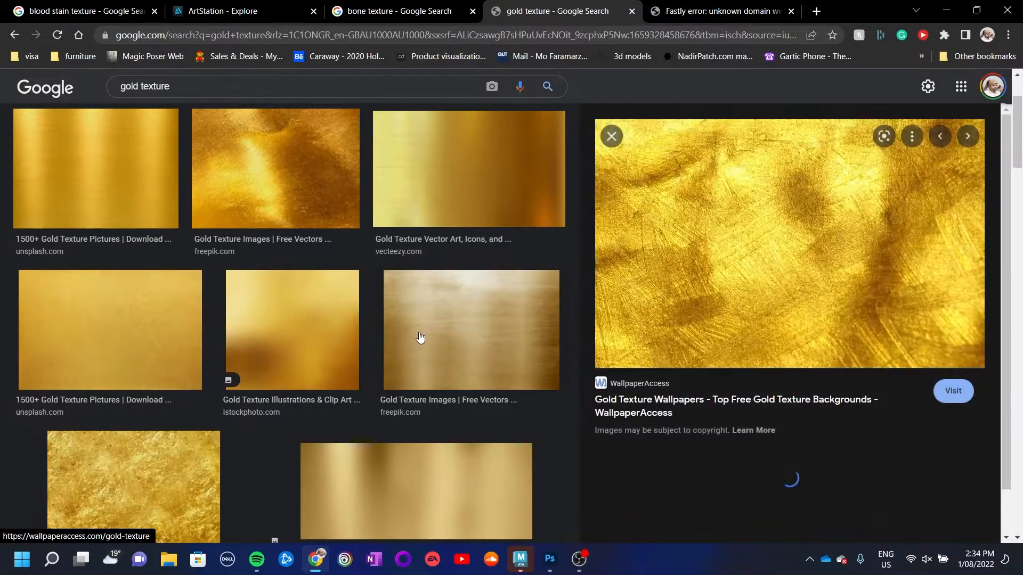
pyautogui.rightClick(771, 231)
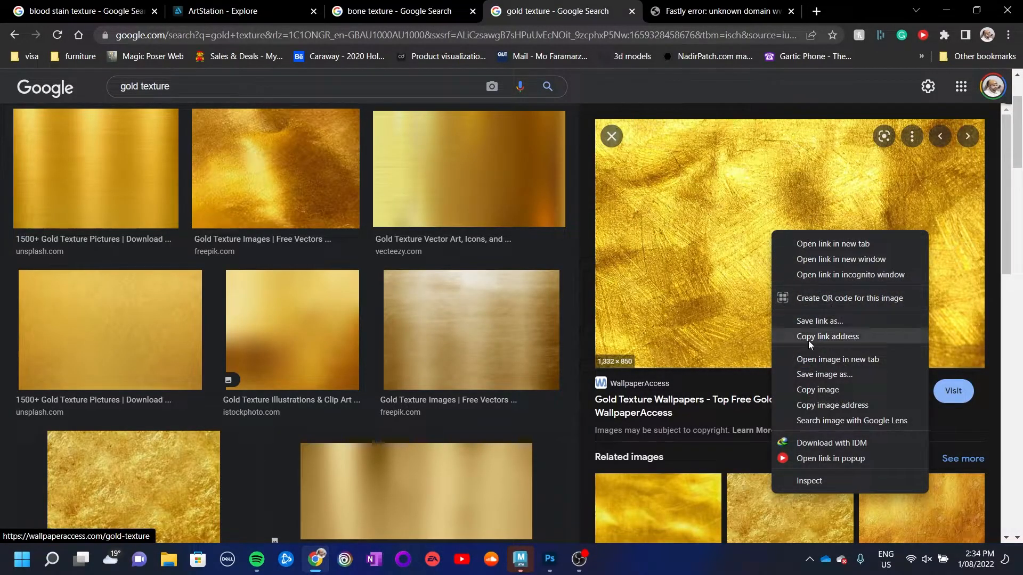
pyautogui.click(807, 388)
pyautogui.hotkey('alt', 'Tab')
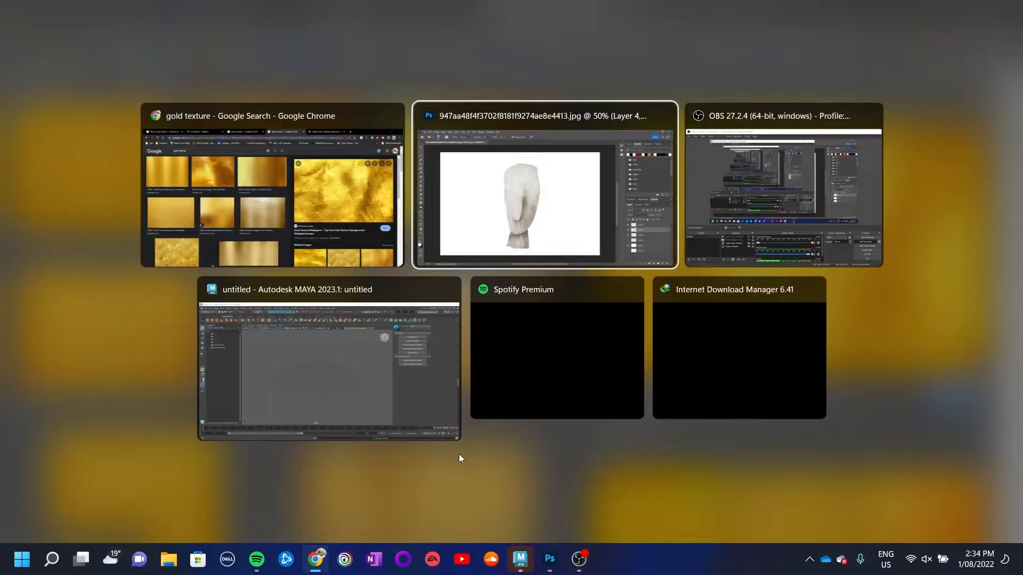
pyautogui.hotkey('ctrl', 'v')
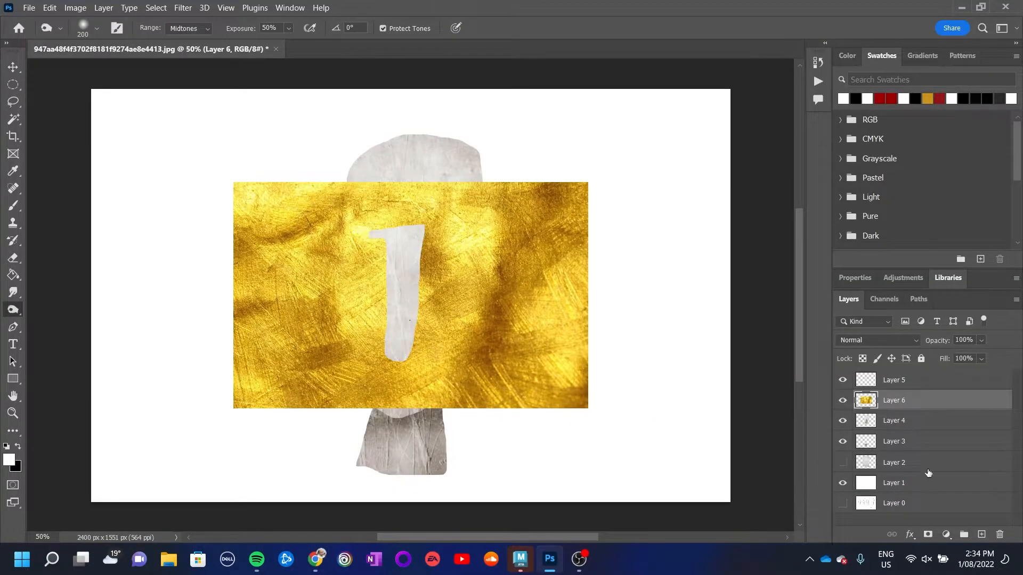
pyautogui.moveTo(911, 403); pyautogui.dragTo(887, 381)
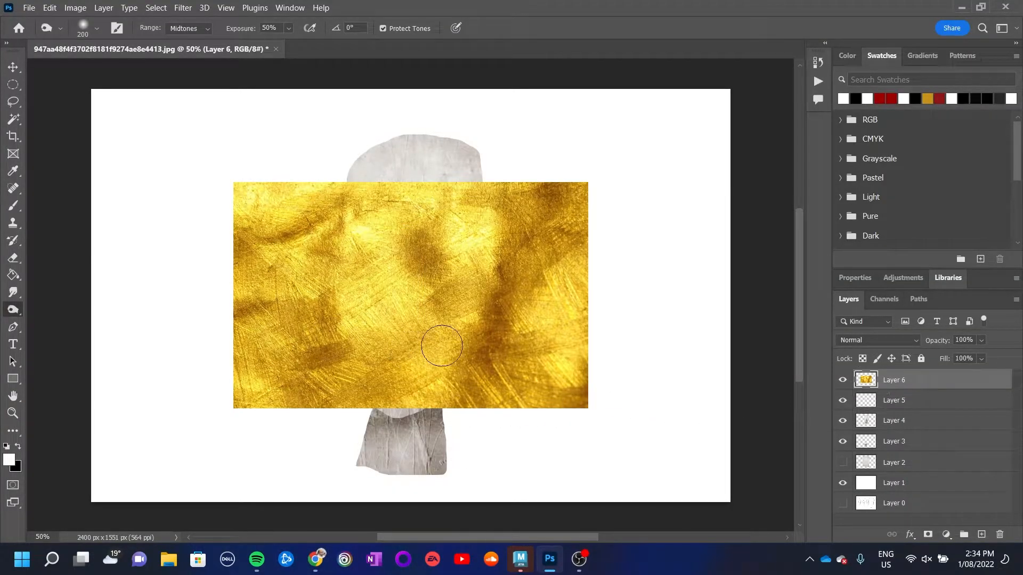
# Rotate the gold texture 91° to upright and position it over the whole head
pyautogui.press('v')
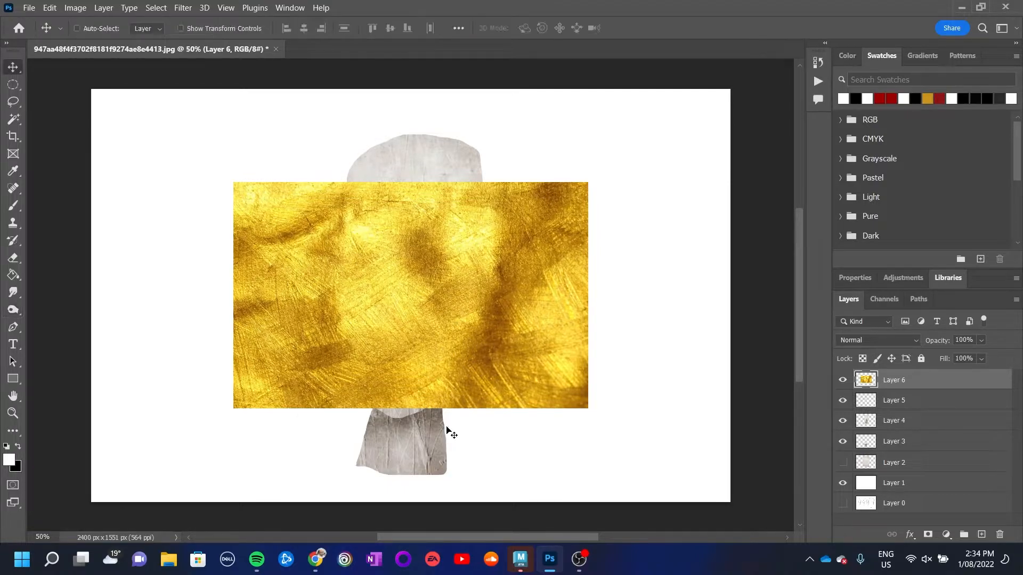
pyautogui.hotkey('ctrl', 't')
pyautogui.moveTo(605, 173); pyautogui.dragTo(515, 458)
pyautogui.moveTo(424, 369); pyautogui.dragTo(433, 367)
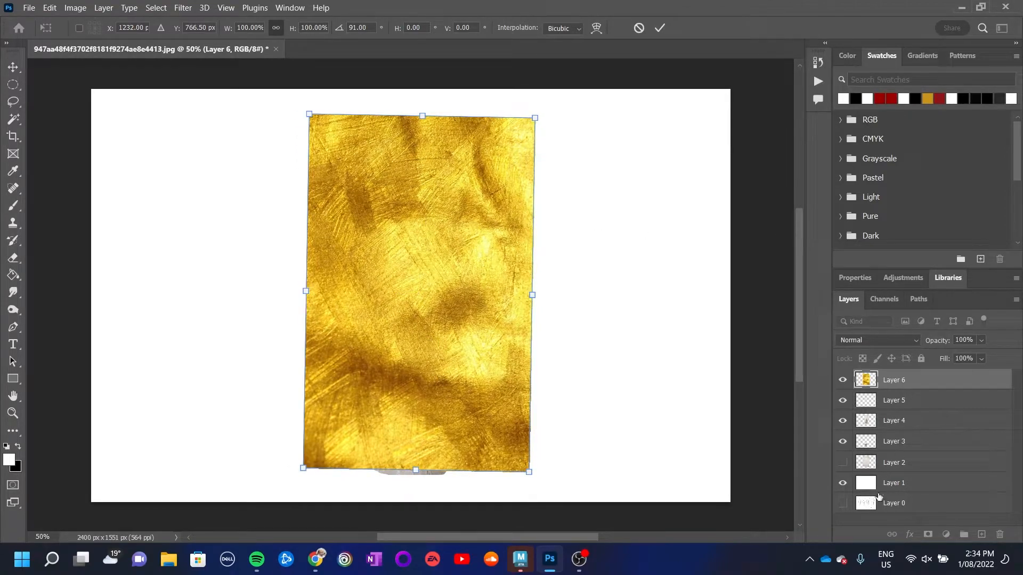
# Duplicate the gold layer, mask the copy to the head's outline, and hide that copy
pyautogui.keyDown('ctrl'); pyautogui.click(867, 421); pyautogui.keyUp('ctrl')
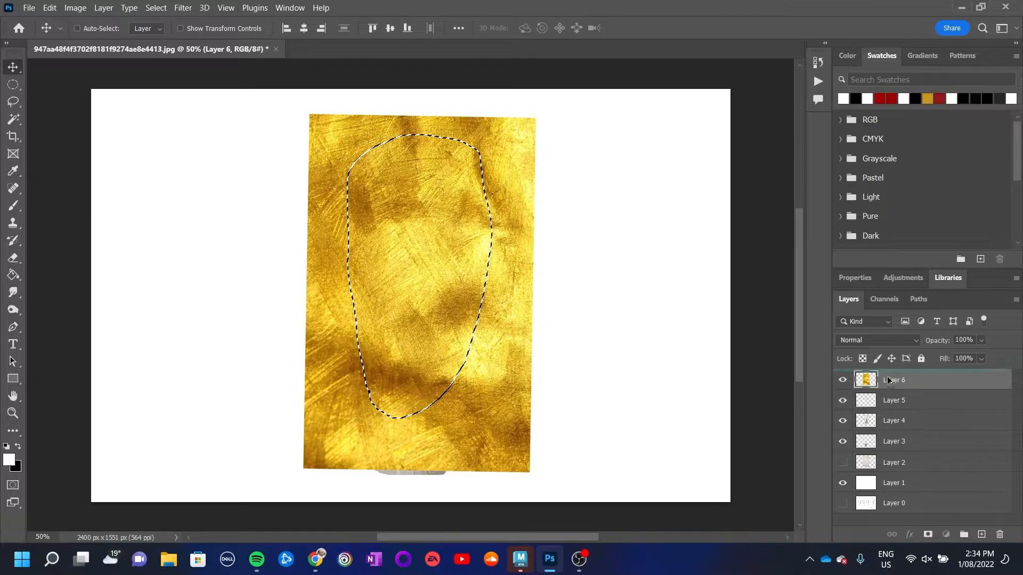
pyautogui.keyDown('alt'); pyautogui.moveTo(891, 380); pyautogui.dragTo(918, 397); pyautogui.keyUp('alt')
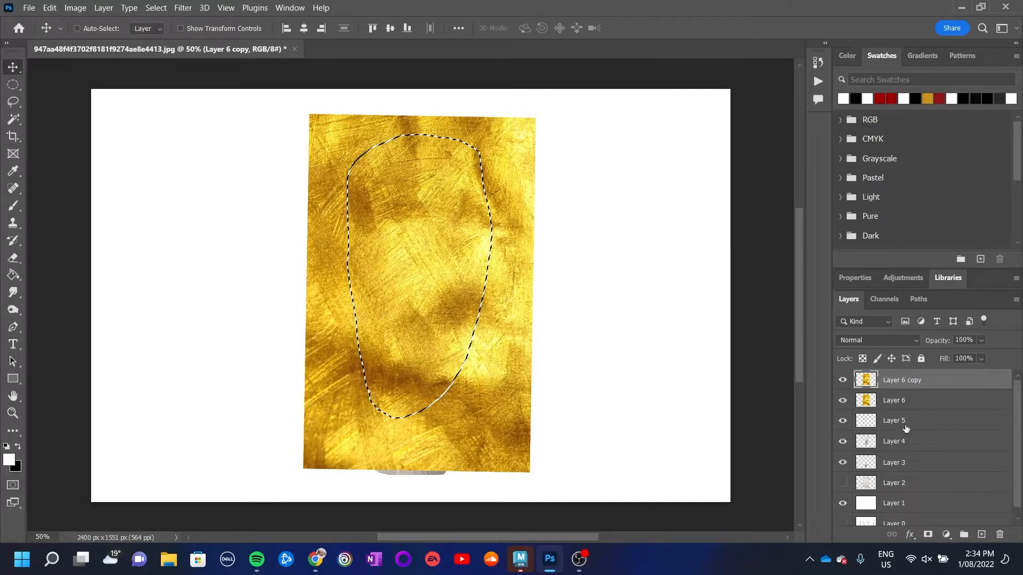
pyautogui.click(925, 532)
pyautogui.click(842, 381)
# Mask the original gold layer to the outline of the nose layer
pyautogui.click(886, 406)
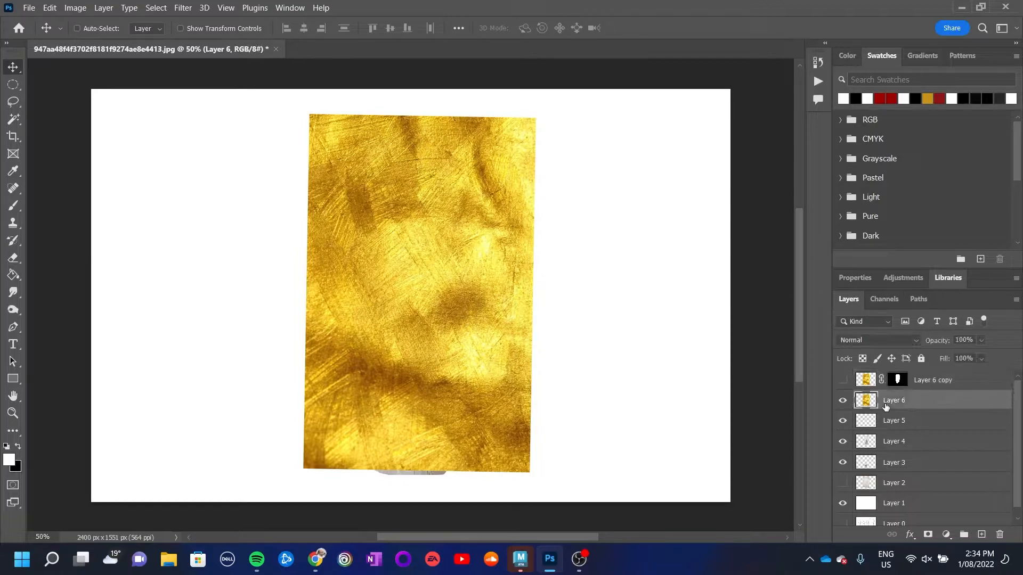
pyautogui.keyDown('ctrl'); pyautogui.click(873, 426); pyautogui.keyUp('ctrl')
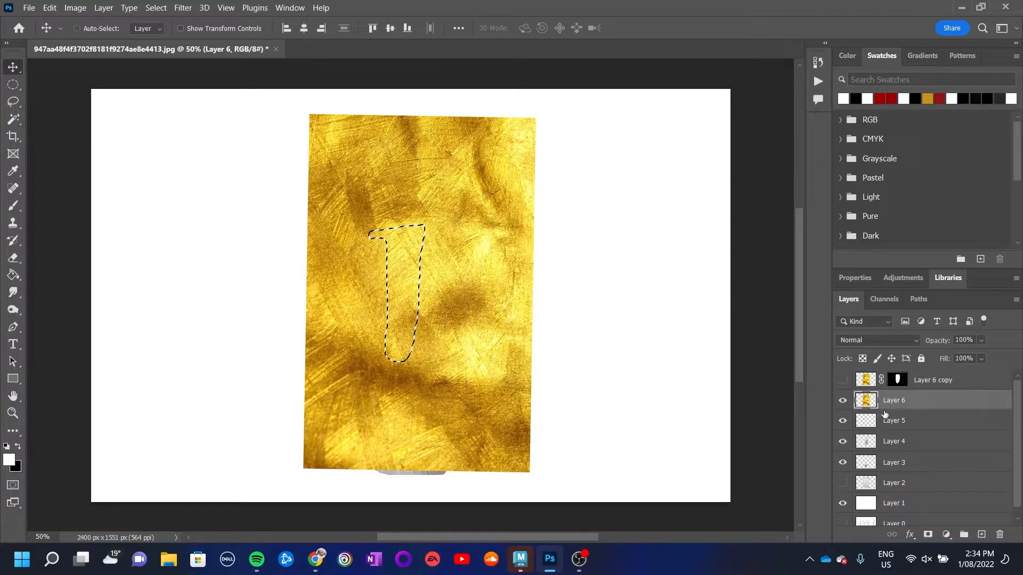
pyautogui.click(928, 535)
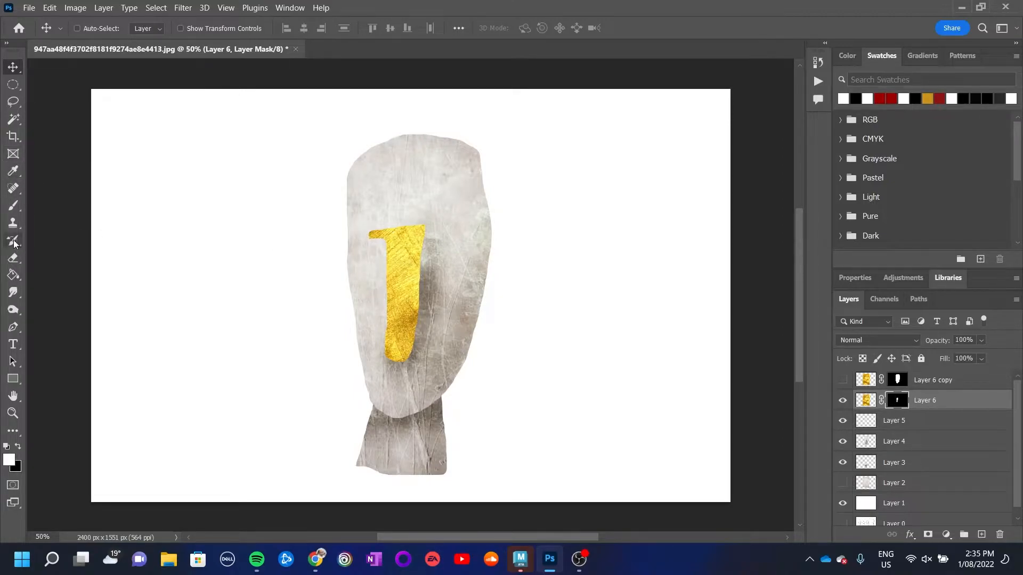
# Choose a rough textured brush from the Dry Media Brushes and enlarge it to size 400
pyautogui.click(14, 206)
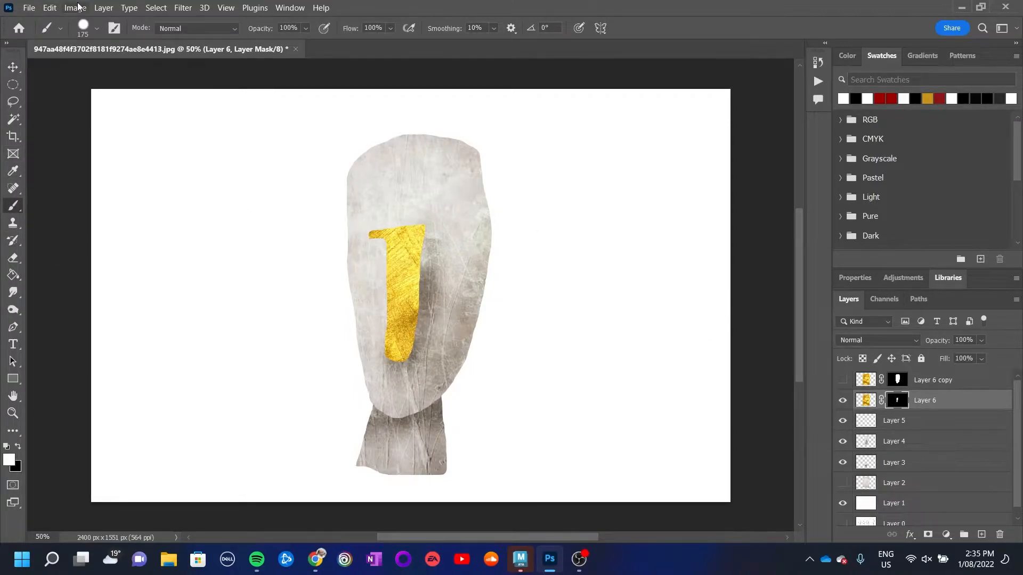
pyautogui.click(97, 27)
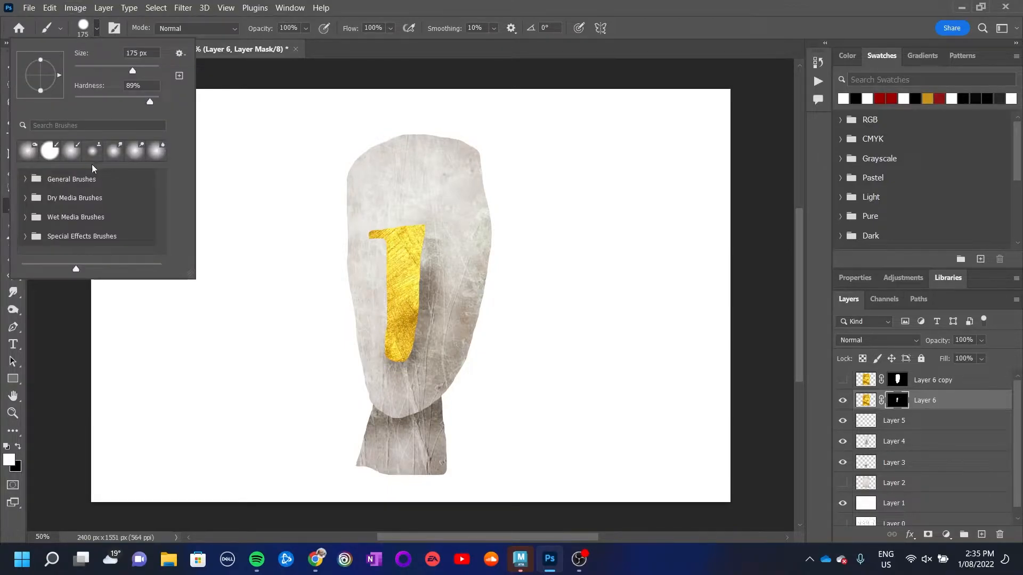
pyautogui.click(24, 198)
pyautogui.click(65, 219)
pyautogui.click(763, 364)
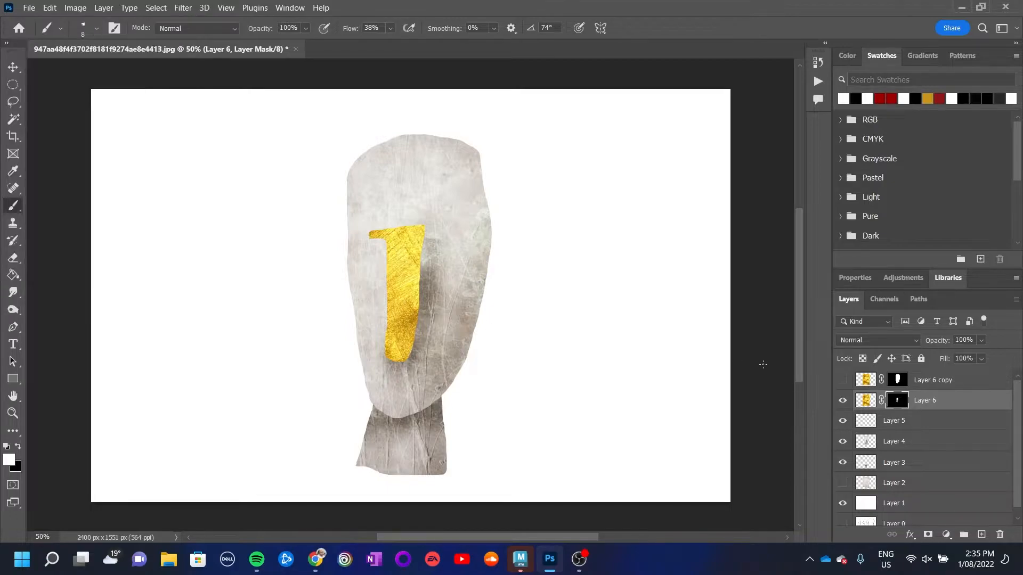
pyautogui.press(']')
pyautogui.press(']')
pyautogui.press(']')
pyautogui.press(']')
pyautogui.press(']')
pyautogui.press(']')
pyautogui.press(']')
pyautogui.press(']')
# Undo a white test dab on the nose's gold mask and paint black to fade the gold at the top of the nose
pyautogui.click(432, 265)
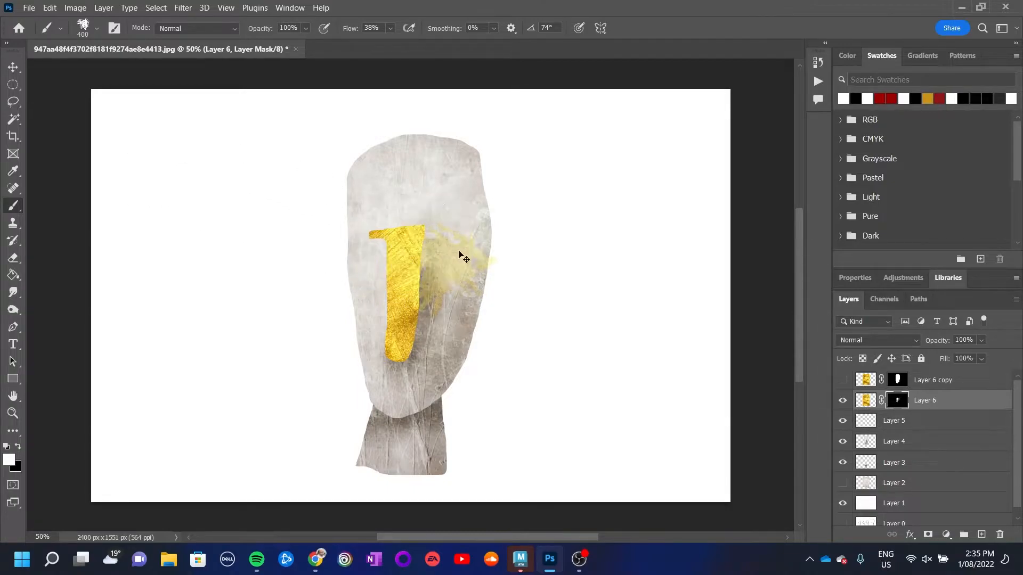
pyautogui.hotkey('ctrl', 'z')
pyautogui.press('x')
pyautogui.moveTo(429, 256)
pyautogui.mouseDown()
pyautogui.moveTo(406, 206)
pyautogui.moveTo(435, 205)
pyautogui.moveTo(421, 230)
pyautogui.moveTo(381, 213)
pyautogui.moveTo(433, 212)
pyautogui.mouseUp()
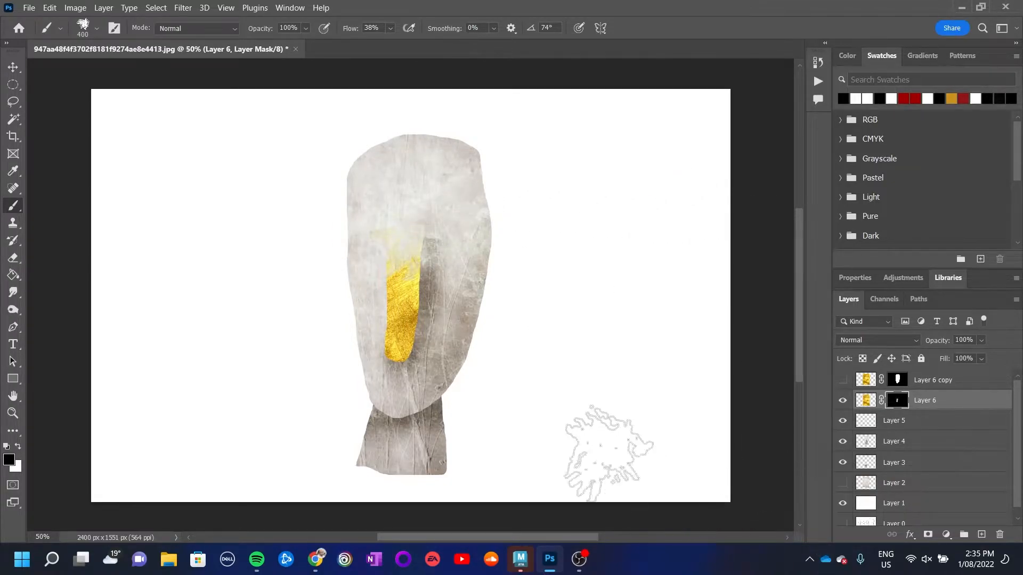
# Show the gold head copy, move it below Layer 5, and paint its mask black so gold remains only across the top of the head
pyautogui.click(843, 380)
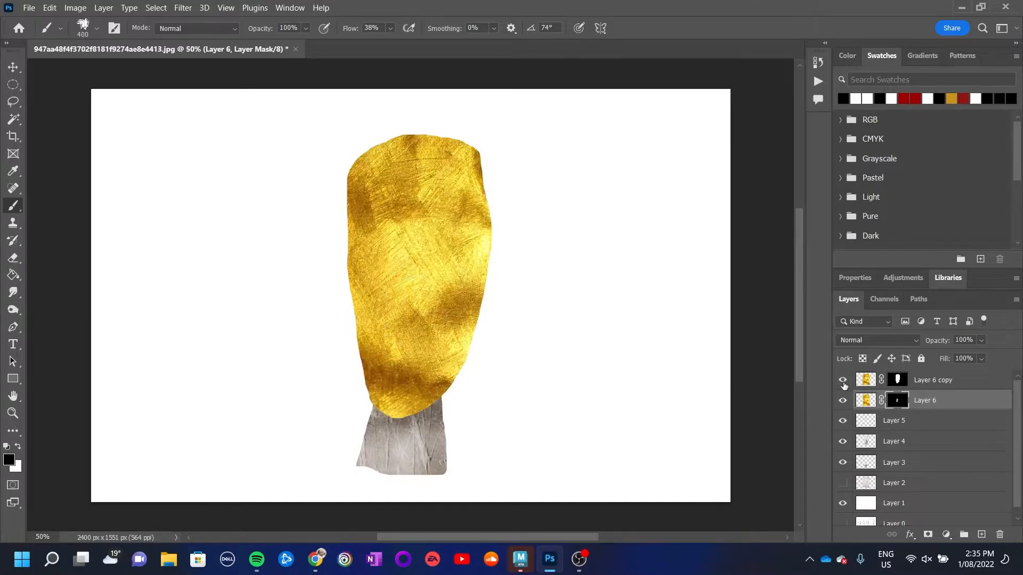
pyautogui.moveTo(932, 383); pyautogui.dragTo(963, 447)
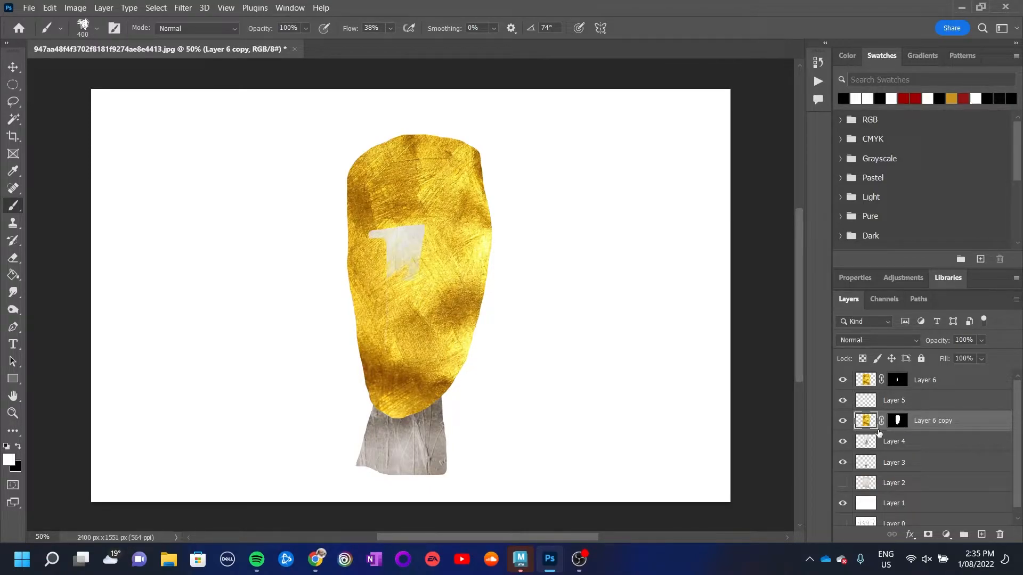
pyautogui.click(906, 422)
pyautogui.press('x')
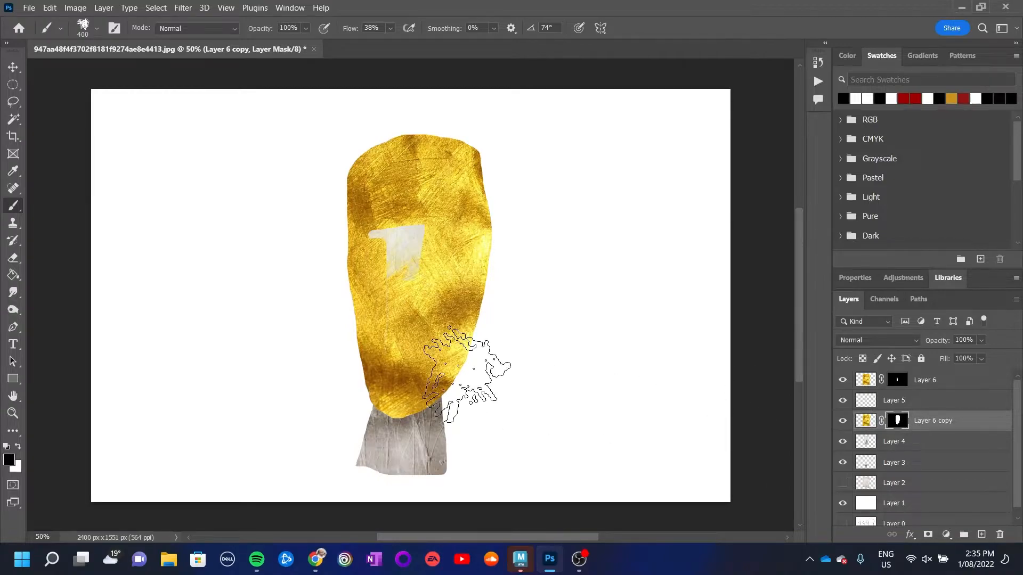
pyautogui.moveTo(463, 296)
pyautogui.mouseDown()
pyautogui.moveTo(491, 240)
pyautogui.moveTo(365, 233)
pyautogui.moveTo(423, 229)
pyautogui.moveTo(338, 248)
pyautogui.moveTo(465, 229)
pyautogui.moveTo(377, 271)
pyautogui.moveTo(353, 297)
pyautogui.moveTo(457, 297)
pyautogui.moveTo(526, 320)
pyautogui.moveTo(514, 377)
pyautogui.moveTo(285, 423)
pyautogui.mouseUp()
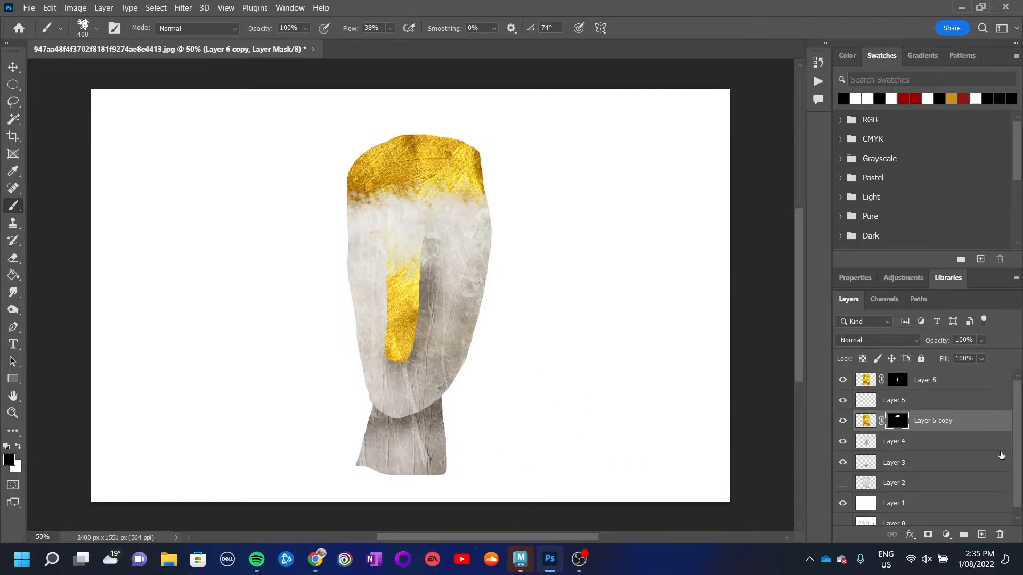
# Add a new layer above the gold nose layer and choose the Hard Round brush at size 30
pyautogui.click(969, 384)
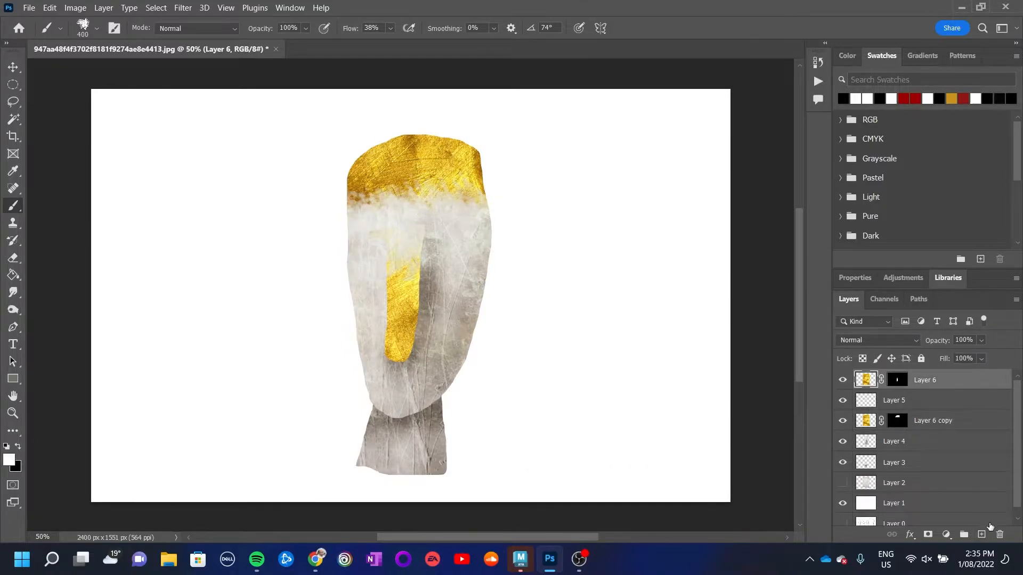
pyautogui.click(982, 535)
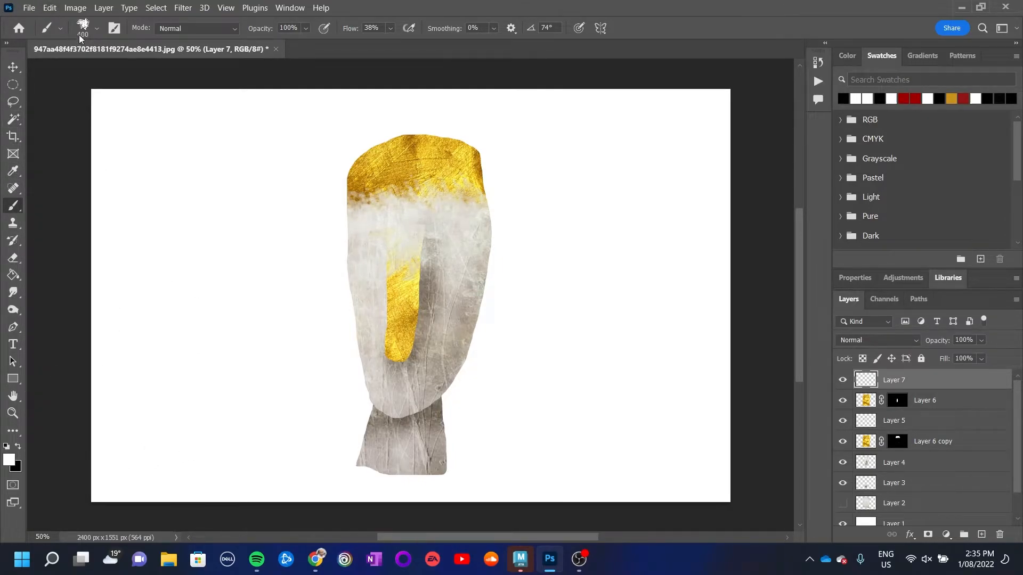
pyautogui.click(98, 29)
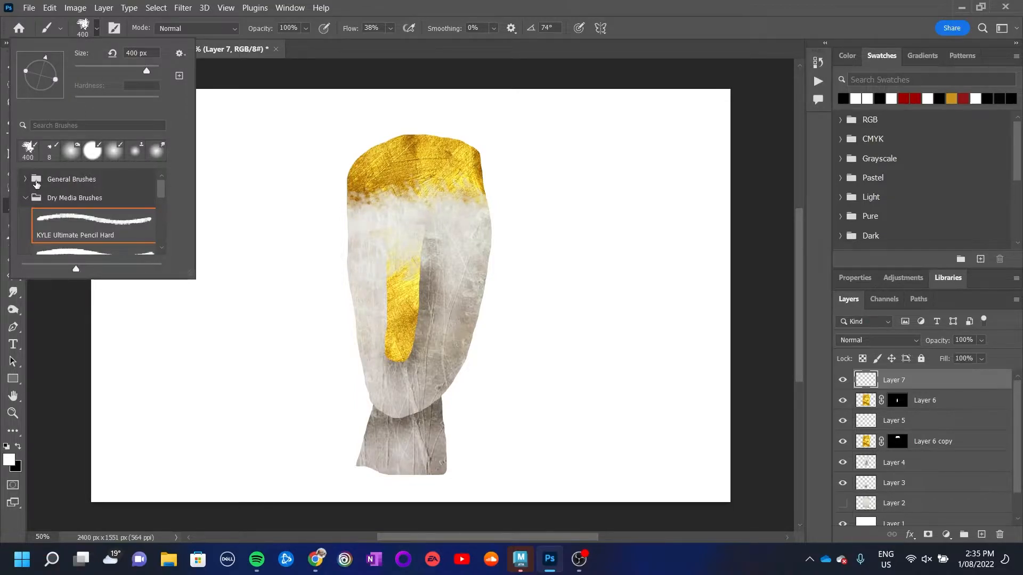
pyautogui.click(25, 179)
pyautogui.click(58, 241)
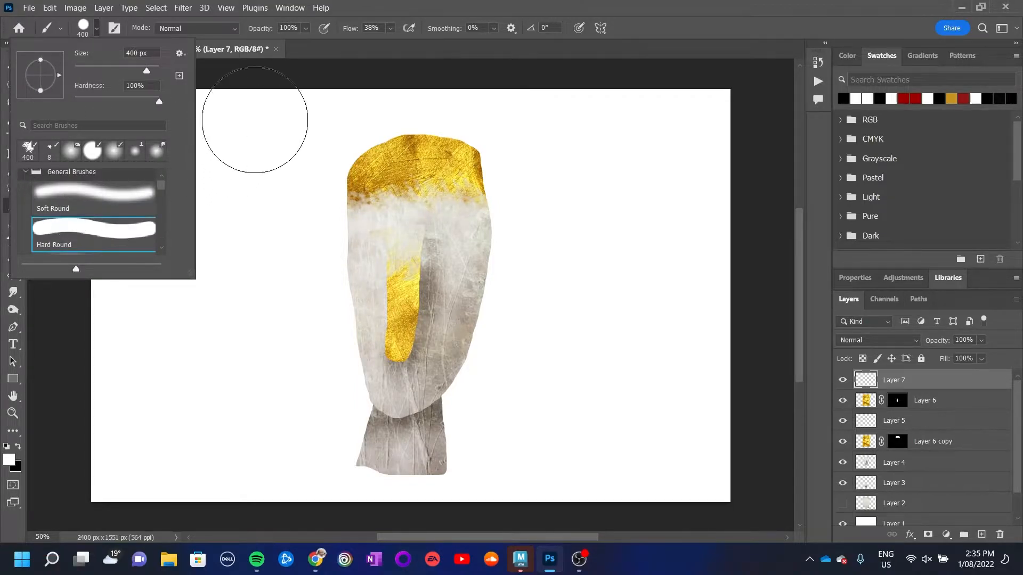
pyautogui.click(259, 137)
pyautogui.press('[')
pyautogui.press('[')
pyautogui.press('[')
pyautogui.press('[')
pyautogui.press('[')
pyautogui.press('[')
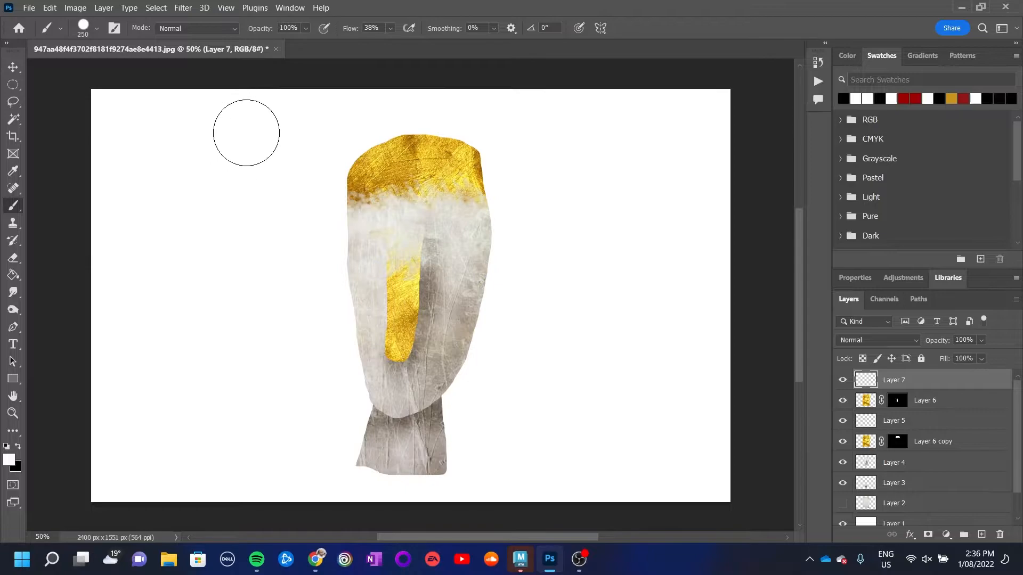
pyautogui.press('[')
pyautogui.press('[')
pyautogui.press('[')
pyautogui.press('[')
# Set the foreground colour to dark red, raise the brush flow to 100%, and paint a dot above the nose's shaded side
pyautogui.click(8, 459)
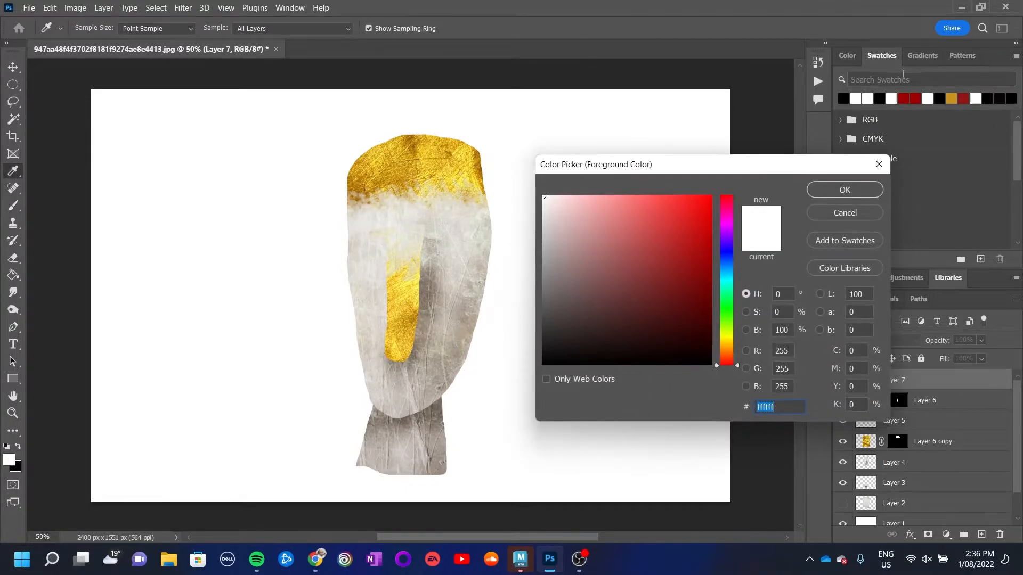
pyautogui.click(916, 100)
pyautogui.click(845, 190)
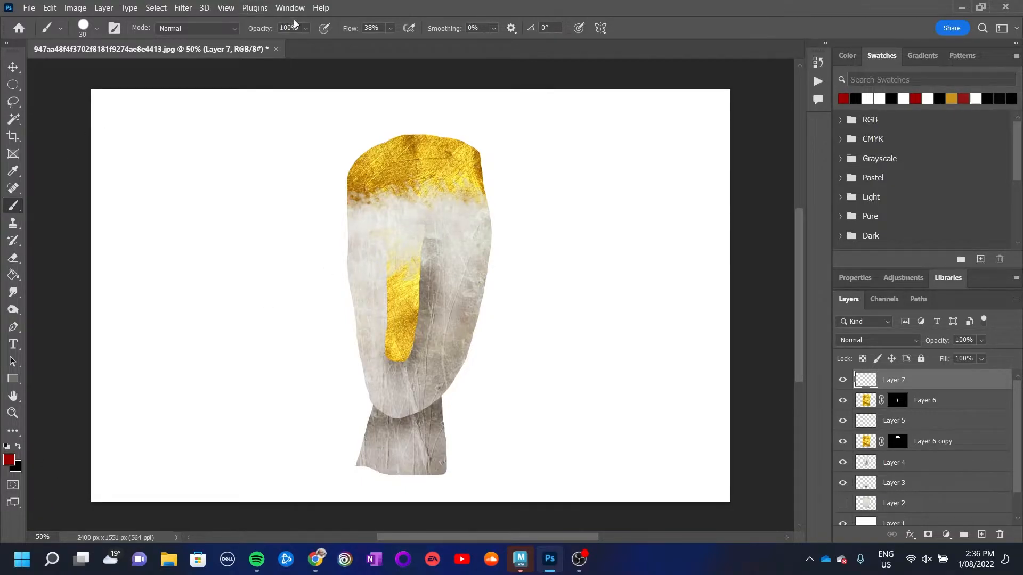
pyautogui.click(390, 29)
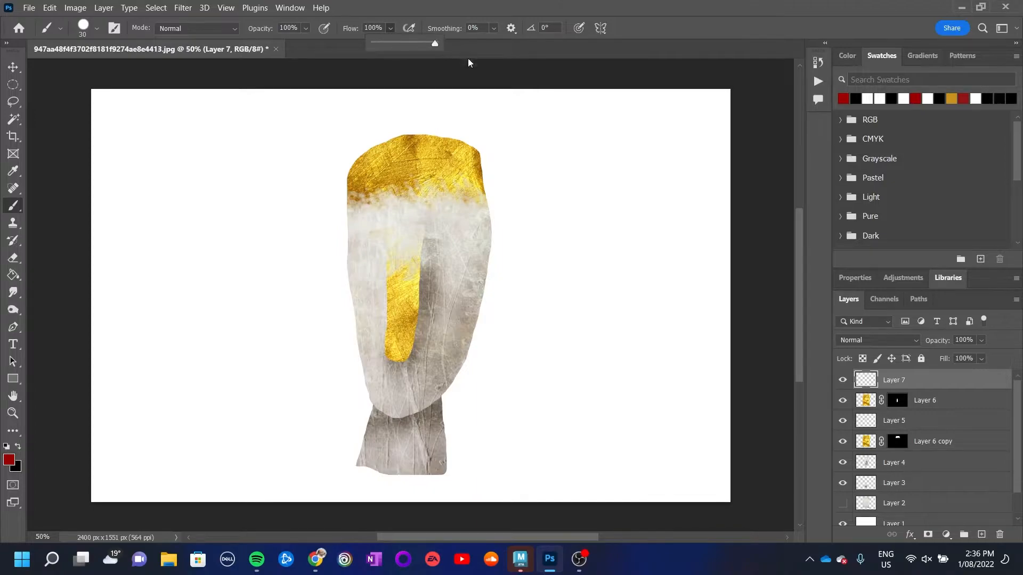
pyautogui.click(435, 214)
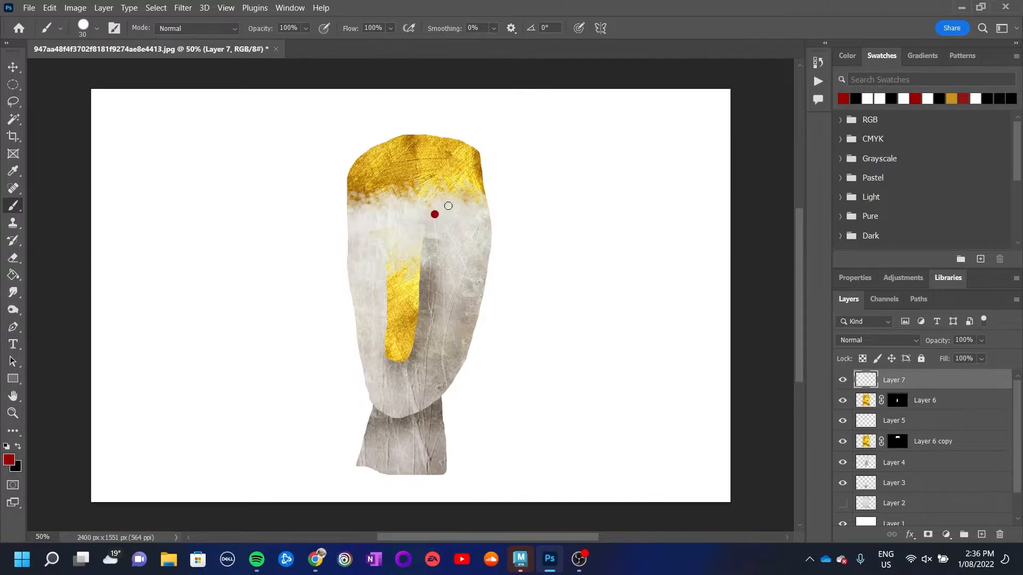
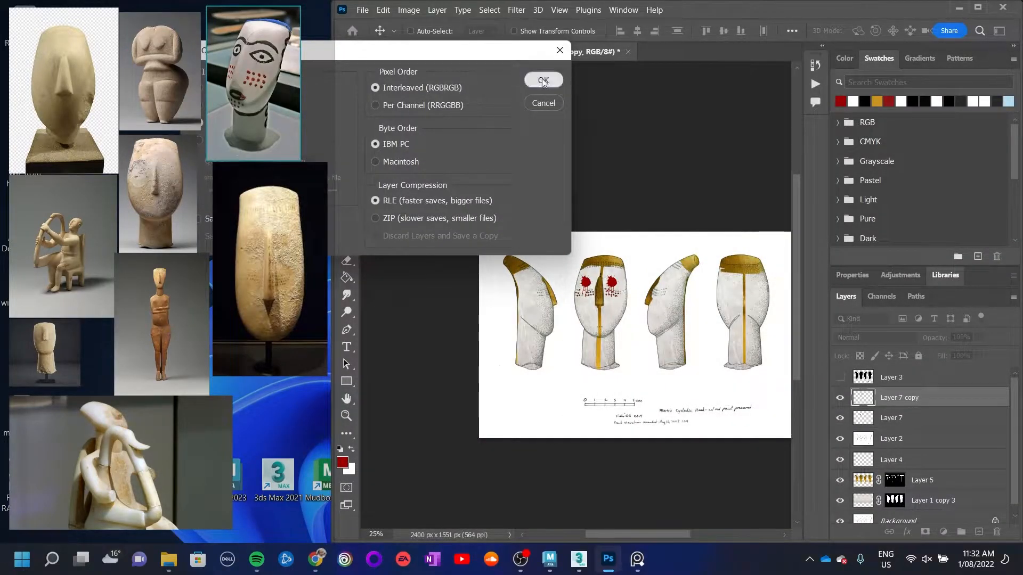
# Save the painted head sheet as a layered TIFF with interleaved pixels and RLE layer compression, and switch to Maya
pyautogui.click(543, 80)
pyautogui.click(638, 220)
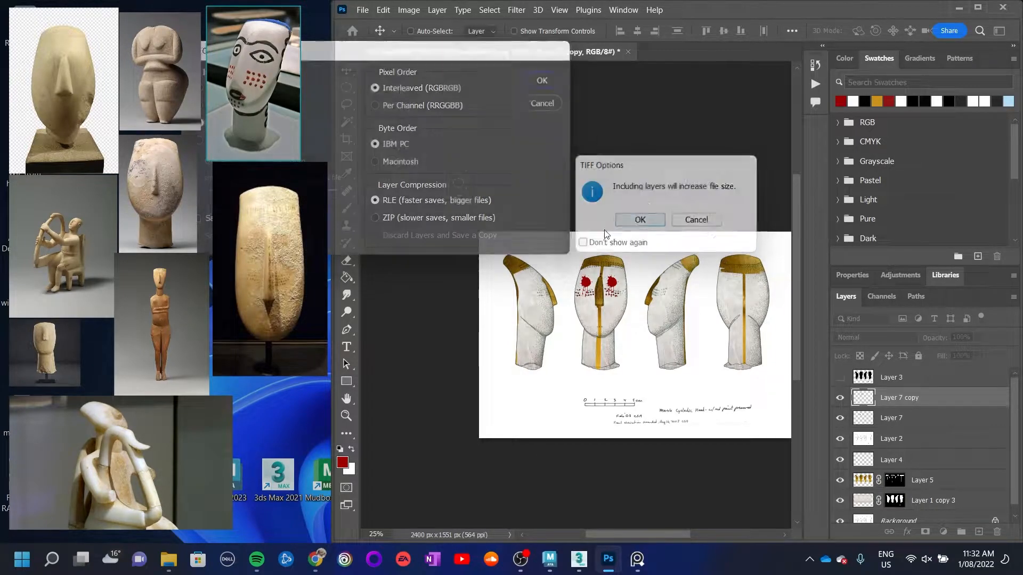
pyautogui.moveTo(586, 570)
pyautogui.click(550, 559)
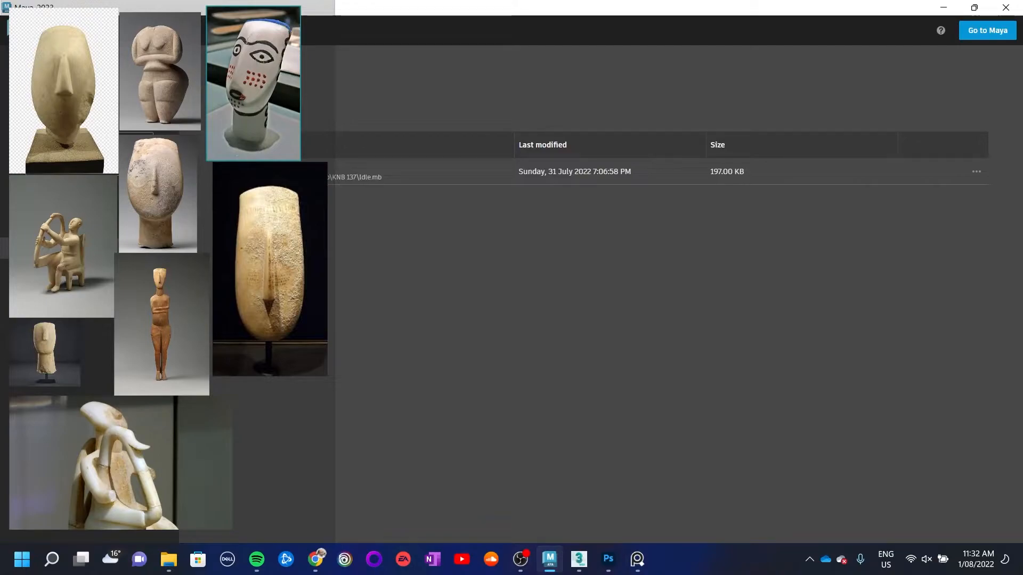
# Close the PureRef reference board overlapping the Maya home screen
pyautogui.click(642, 561)
pyautogui.rightClick(646, 559)
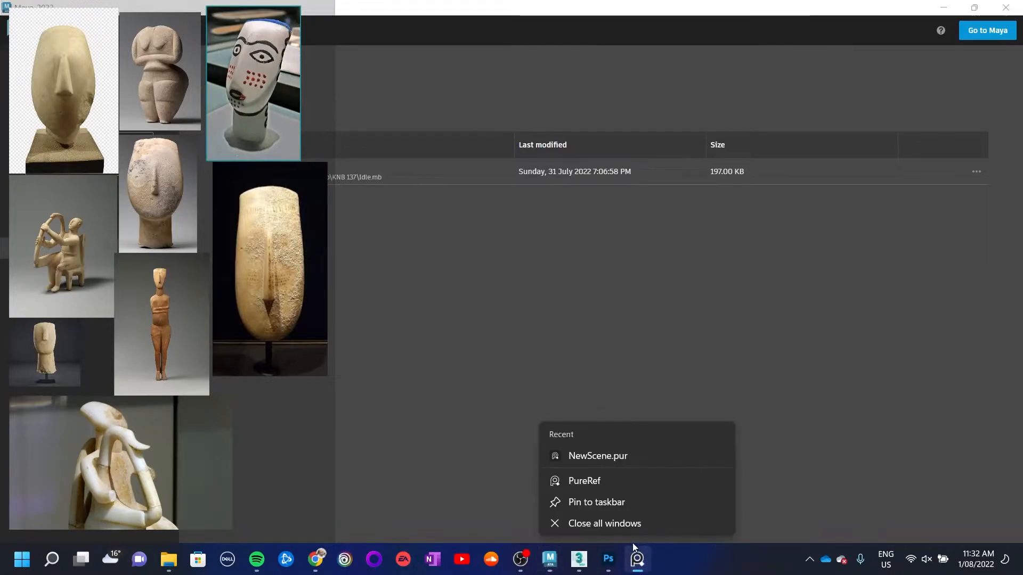
pyautogui.click(274, 437)
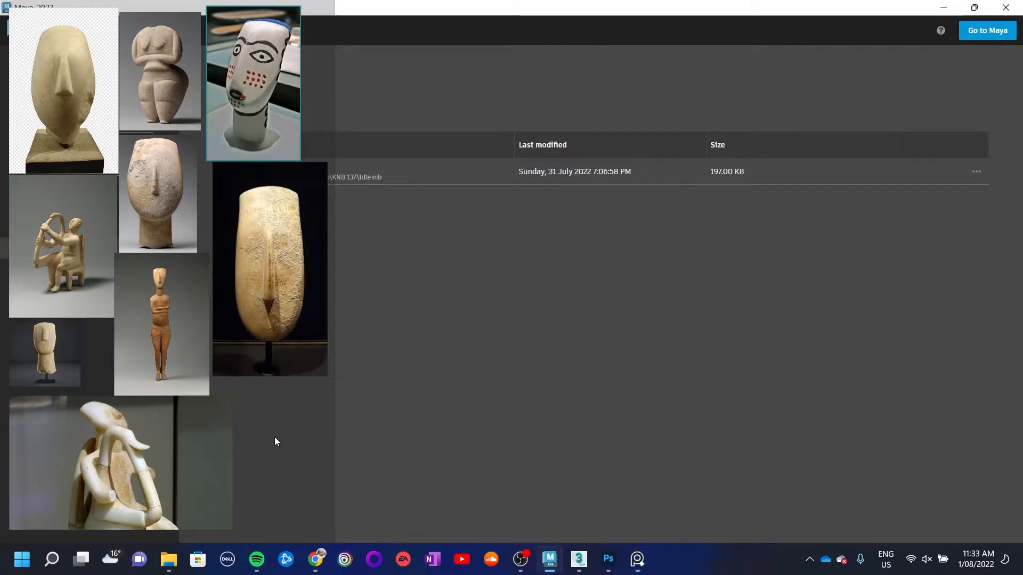
pyautogui.click(637, 560)
pyautogui.rightClick(637, 562)
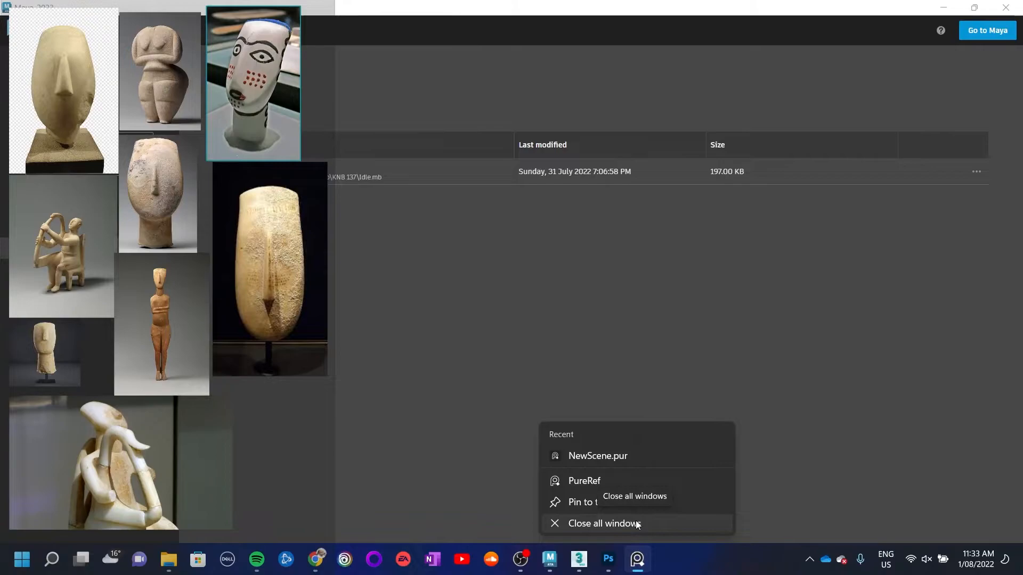
pyautogui.click(636, 523)
pyautogui.click(162, 475)
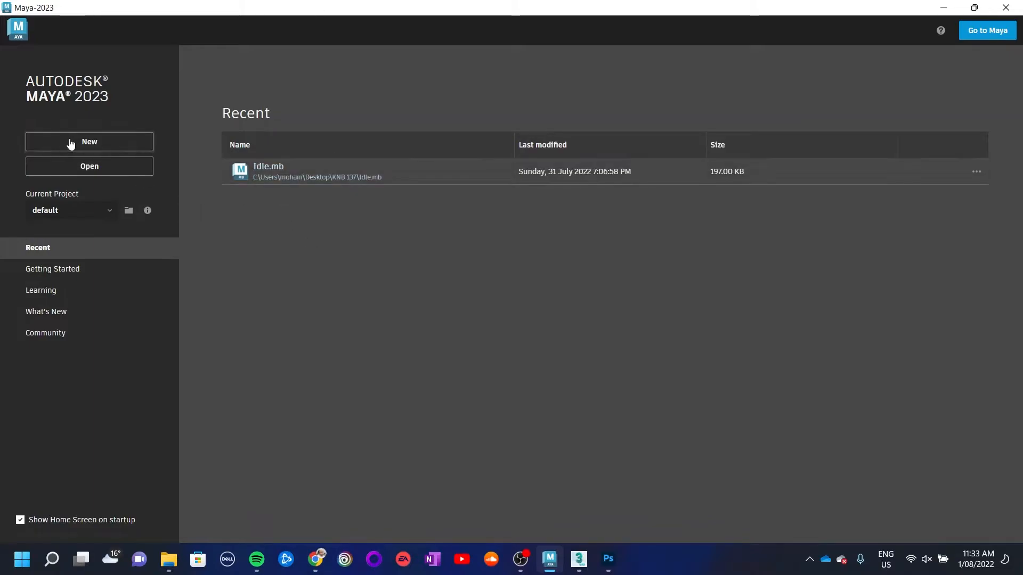
# Start a new scene with a polygon cube, scale it uniformly to about 16.9, and raise it onto the grid
pyautogui.click(91, 149)
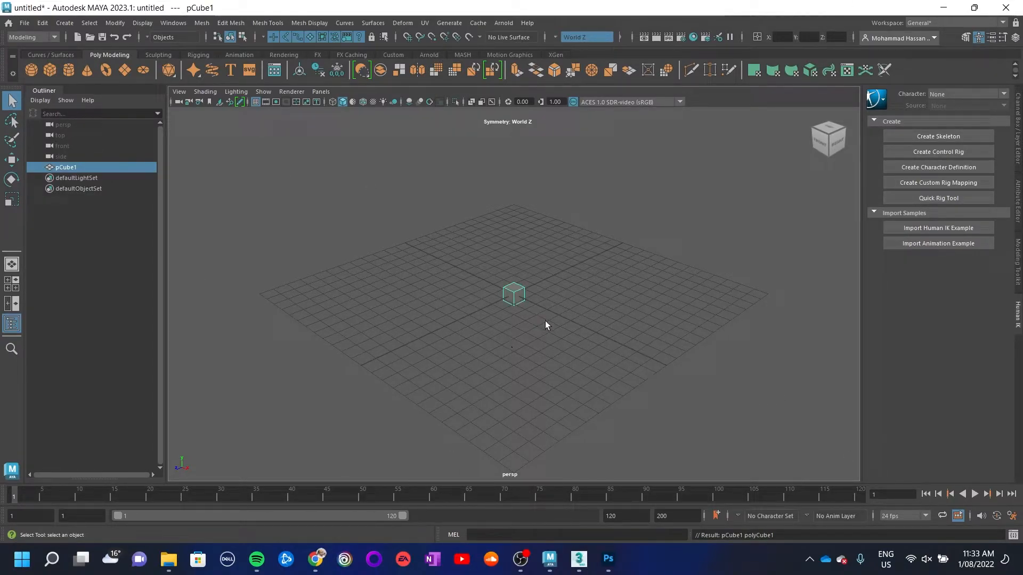
pyautogui.scroll(-3, 459, 320)
pyautogui.press('r')
pyautogui.moveTo(512, 294); pyautogui.dragTo(678, 217)
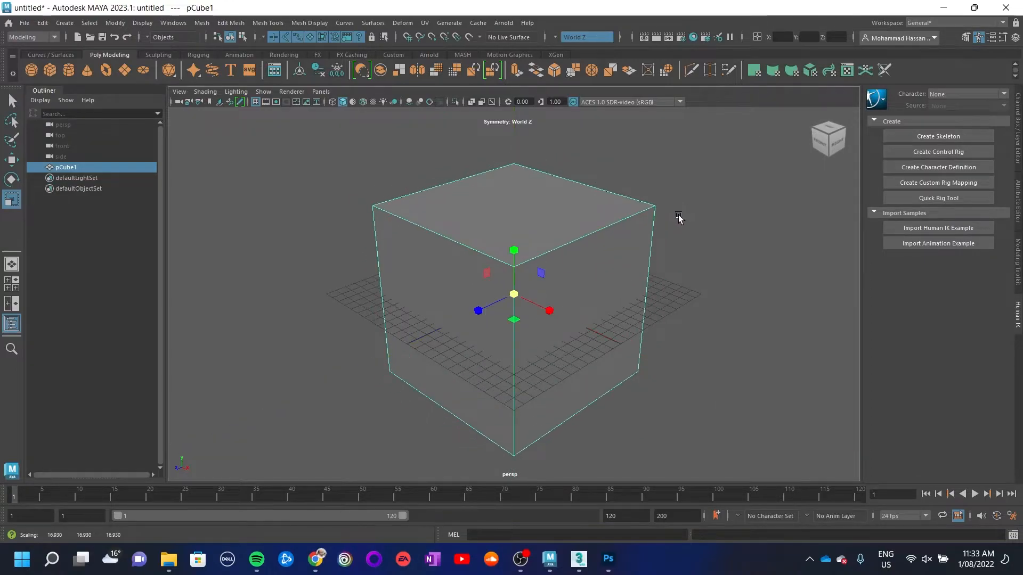
pyautogui.press('w')
pyautogui.moveTo(514, 258); pyautogui.dragTo(523, 180)
pyautogui.keyDown('alt'); pyautogui.moveTo(640, 231); pyautogui.dragTo(434, 262, button='right'); pyautogui.keyUp('alt')
pyautogui.keyDown('alt'); pyautogui.moveTo(646, 233); pyautogui.dragTo(596, 348, button='middle'); pyautogui.keyUp('alt')
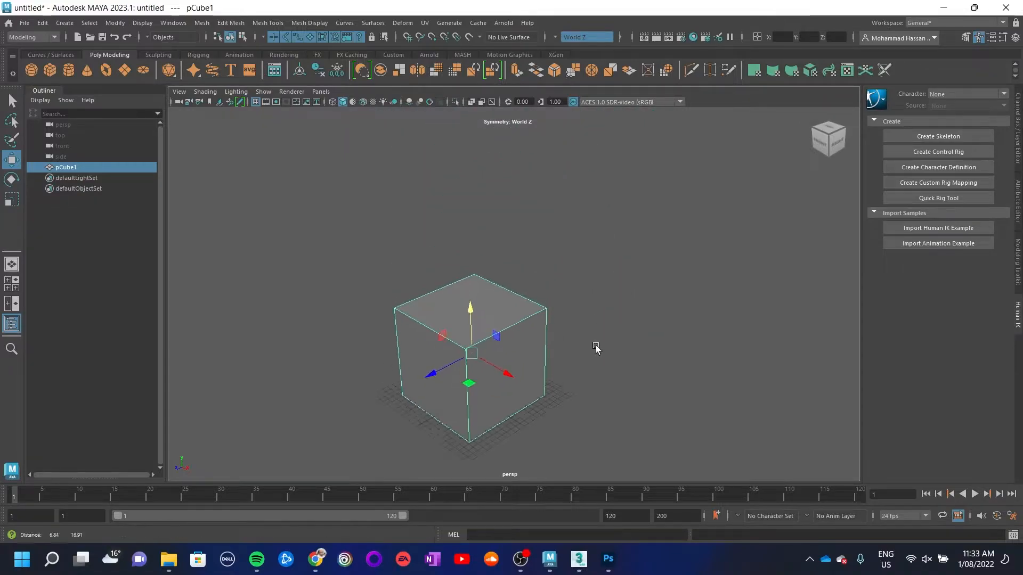
pyautogui.keyDown('alt'); pyautogui.moveTo(390, 365); pyautogui.dragTo(416, 364, button='right'); pyautogui.keyUp('alt')
pyautogui.keyDown('alt'); pyautogui.moveTo(416, 364); pyautogui.dragTo(468, 315, button='middle'); pyautogui.keyUp('alt')
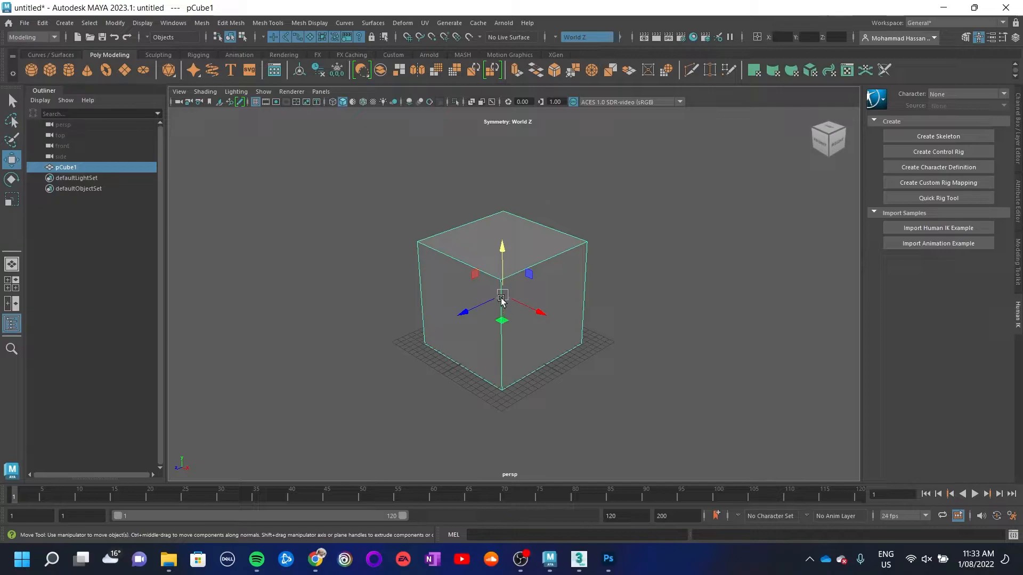
# Extrude the cube's top face upward into a tall block about four times the height of the neck base
pyautogui.moveTo(501, 239); pyautogui.dragTo(524, 228, button='right')
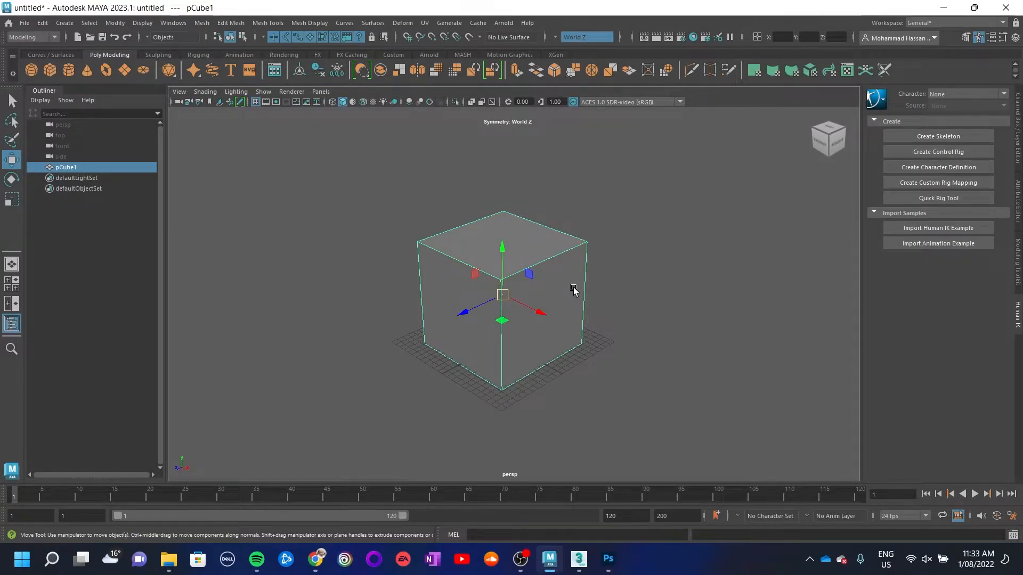
pyautogui.moveTo(532, 251); pyautogui.dragTo(536, 276, button='right')
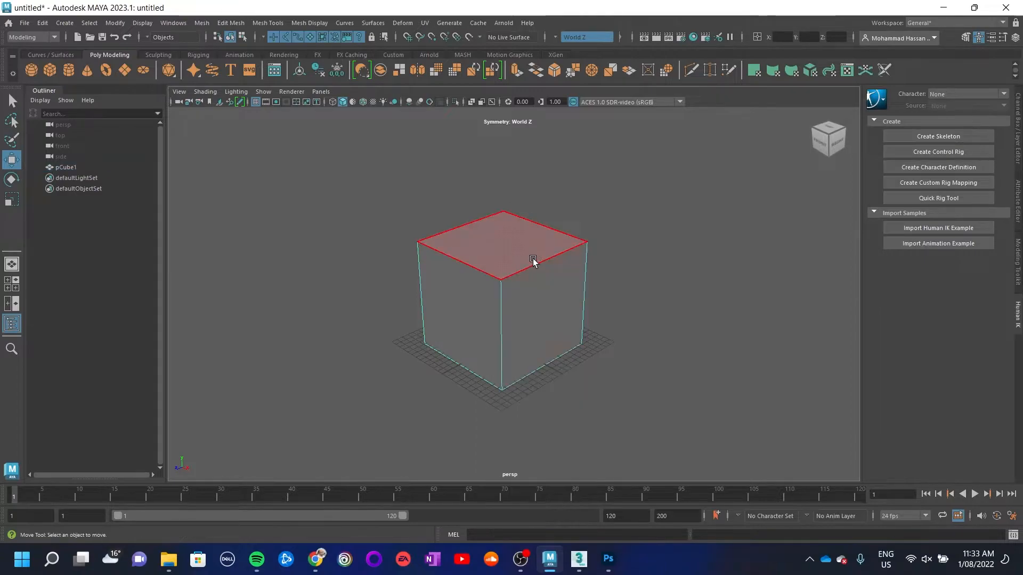
pyautogui.click(532, 257)
pyautogui.keyDown('shift'); pyautogui.doubleClick(504, 220); pyautogui.keyUp('shift')
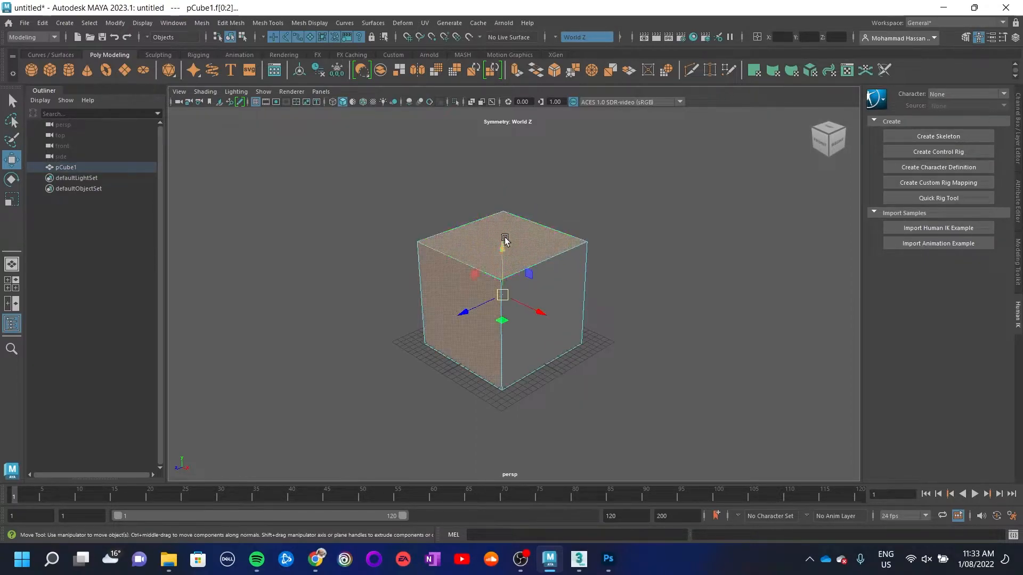
pyautogui.click(517, 235)
pyautogui.moveTo(497, 203); pyautogui.dragTo(519, 103)
pyautogui.scroll(-5, 491, 350)
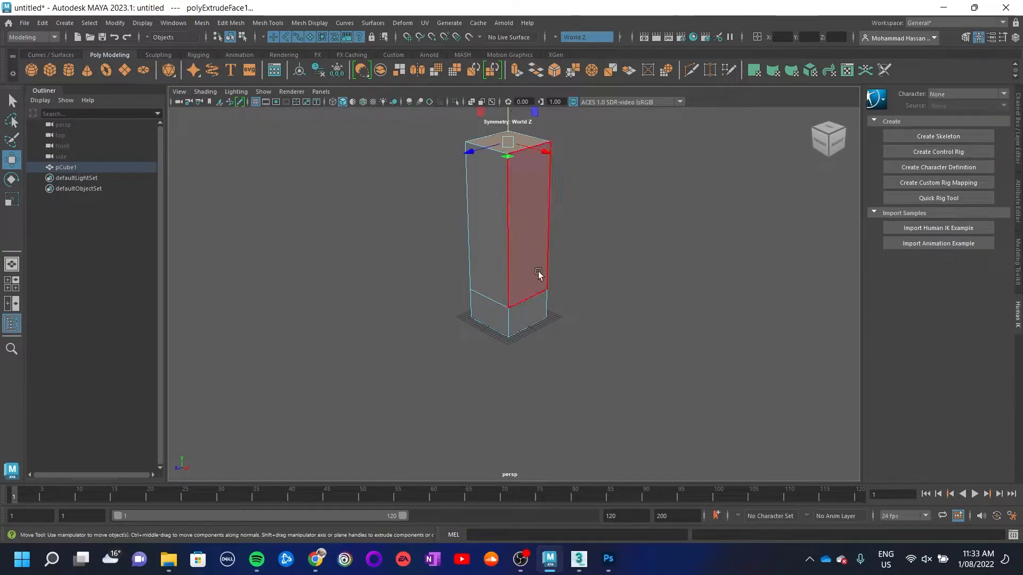
# Open the reference folder in KNB 137 and examine the head photos, especially the head and neck shape in 4.jpg
pyautogui.moveTo(169, 559)
pyautogui.click(202, 502)
pyautogui.click(542, 449)
pyautogui.click(442, 203)
pyautogui.click(434, 232)
pyautogui.click(437, 255)
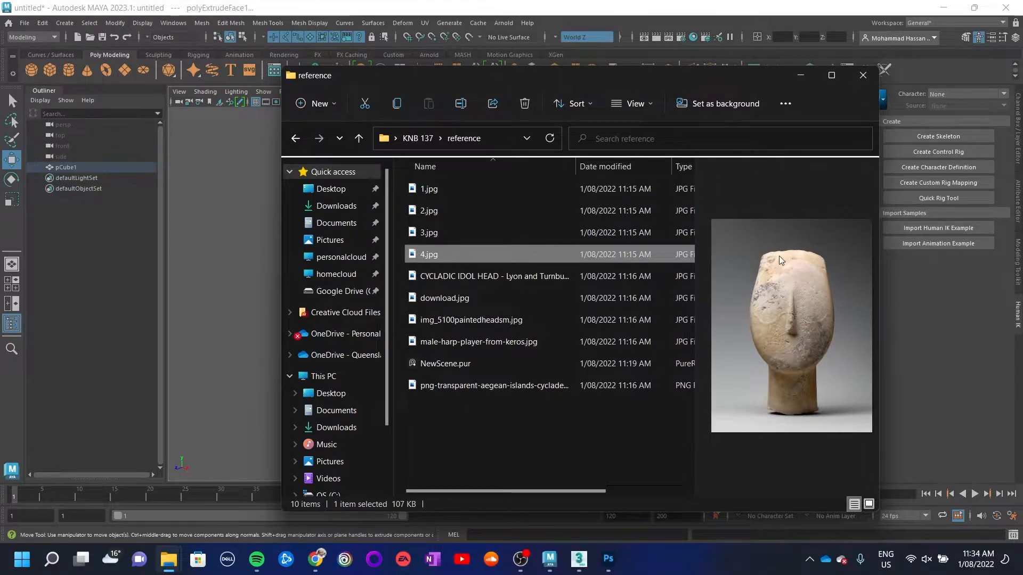
pyautogui.click(247, 304)
# Extrude the four side faces of the upper block and scale them slightly outward and shorter in height
pyautogui.click(478, 305)
pyautogui.moveTo(478, 305)
pyautogui.keyDown('alt'); pyautogui.mouseDown()
pyautogui.moveTo(447, 293)
pyautogui.moveTo(488, 291)
pyautogui.mouseUp(); pyautogui.keyUp('alt')
pyautogui.moveTo(650, 226); pyautogui.dragTo(440, 349)
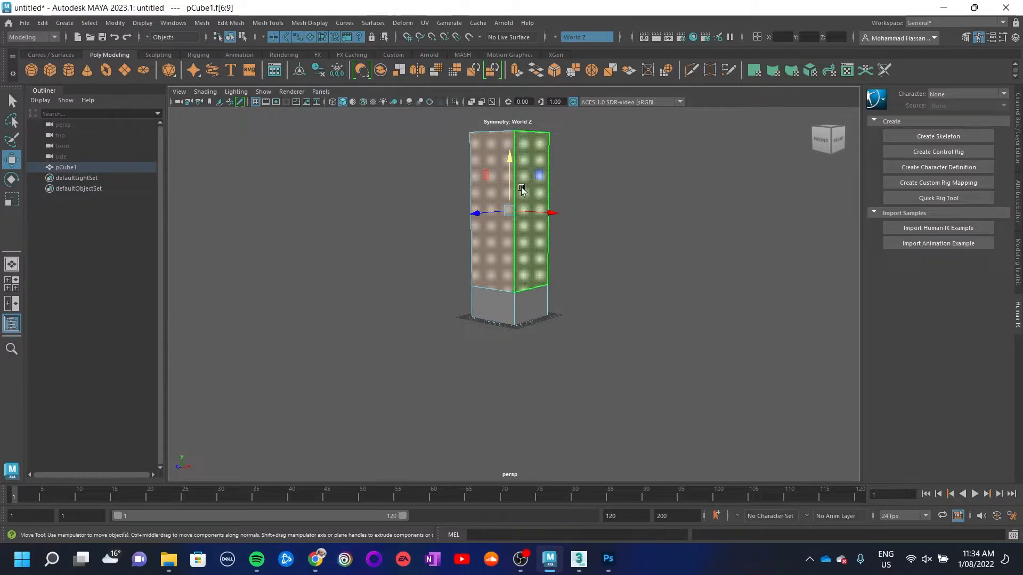
pyautogui.click(1018, 277)
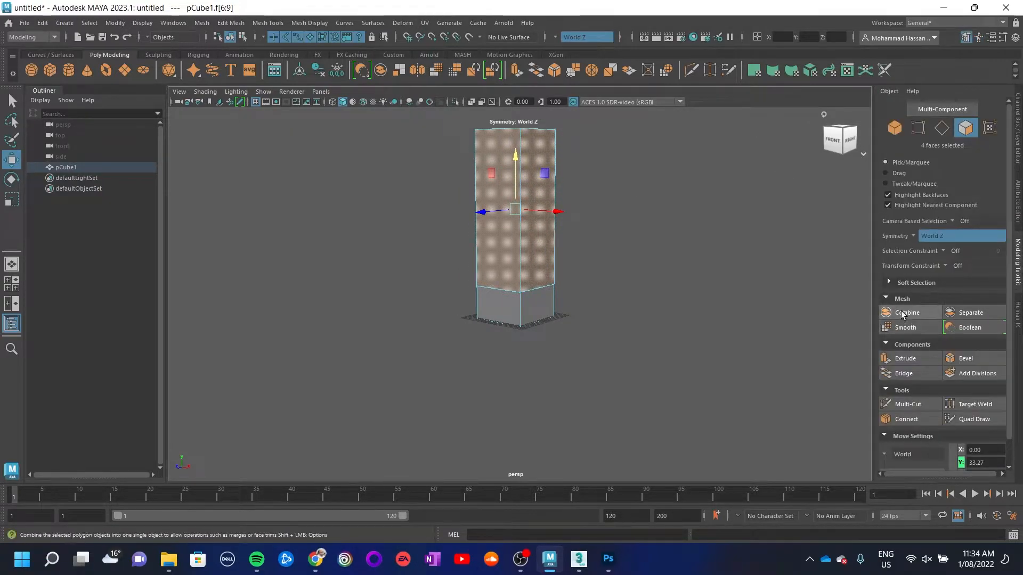
pyautogui.click(916, 360)
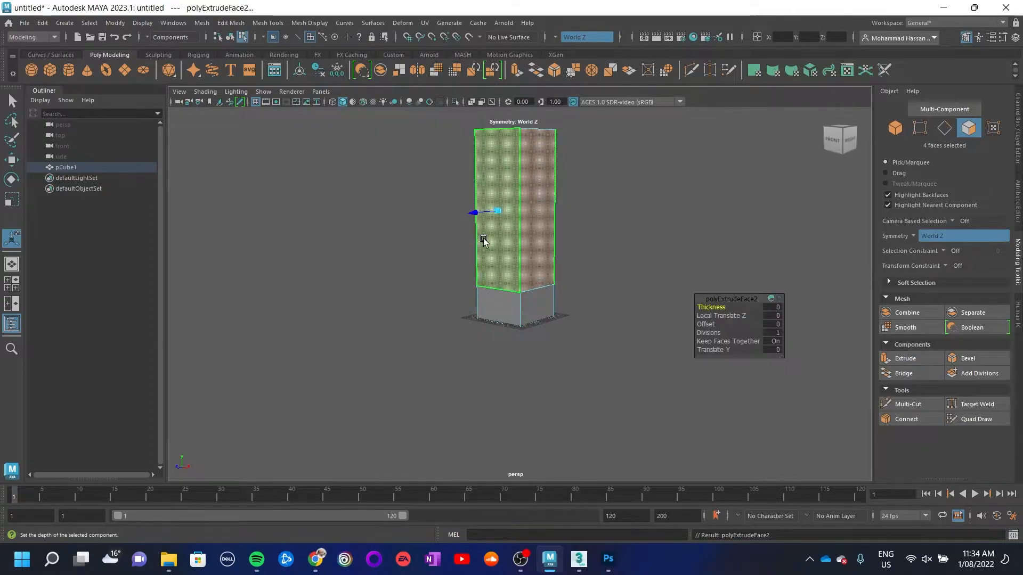
pyautogui.press('r')
pyautogui.moveTo(515, 210); pyautogui.dragTo(522, 209)
pyautogui.moveTo(513, 160); pyautogui.dragTo(516, 170)
# Widen the extruded head faces along both horizontal axes so the head overhangs the neck, and deselect them
pyautogui.keyDown('alt'); pyautogui.moveTo(663, 283); pyautogui.dragTo(596, 296); pyautogui.keyUp('alt')
pyautogui.moveTo(463, 213)
pyautogui.mouseDown()
pyautogui.moveTo(443, 213)
pyautogui.moveTo(451, 214)
pyautogui.mouseUp()
pyautogui.moveTo(523, 217); pyautogui.dragTo(535, 222)
pyautogui.keyDown('alt'); pyautogui.moveTo(540, 283); pyautogui.dragTo(687, 265); pyautogui.keyUp('alt')
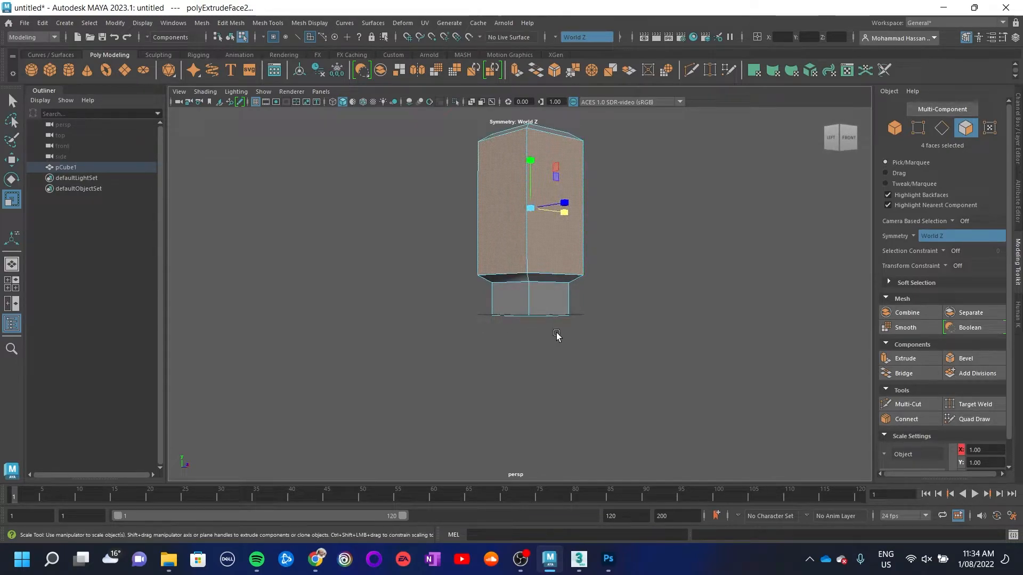
pyautogui.press('w')
pyautogui.click(681, 325)
pyautogui.keyDown('alt'); pyautogui.moveTo(680, 324); pyautogui.dragTo(525, 342); pyautogui.keyUp('alt')
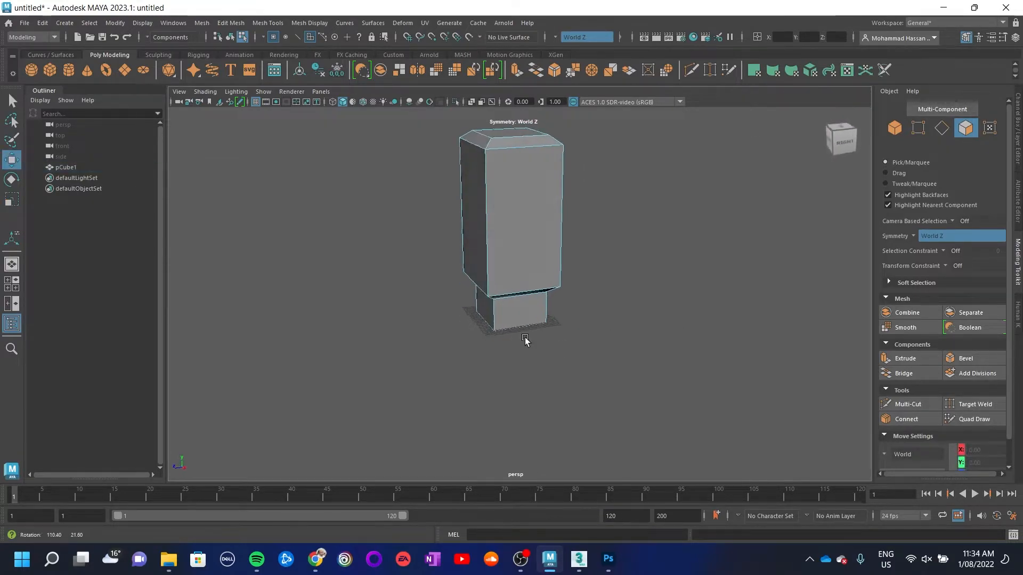
# Move the head's lower edge on the positive X side outward and down to about X 15.46, Y 4.94 for the chin
pyautogui.click(525, 277)
pyautogui.moveTo(504, 239); pyautogui.dragTo(507, 214, button='right')
pyautogui.keyDown('alt'); pyautogui.moveTo(533, 328); pyautogui.dragTo(579, 318); pyautogui.keyUp('alt')
pyautogui.moveTo(573, 275)
pyautogui.mouseDown()
pyautogui.moveTo(614, 277)
pyautogui.moveTo(590, 276)
pyautogui.mouseUp()
pyautogui.moveTo(566, 236); pyautogui.dragTo(563, 261)
pyautogui.moveTo(607, 297); pyautogui.dragTo(611, 347)
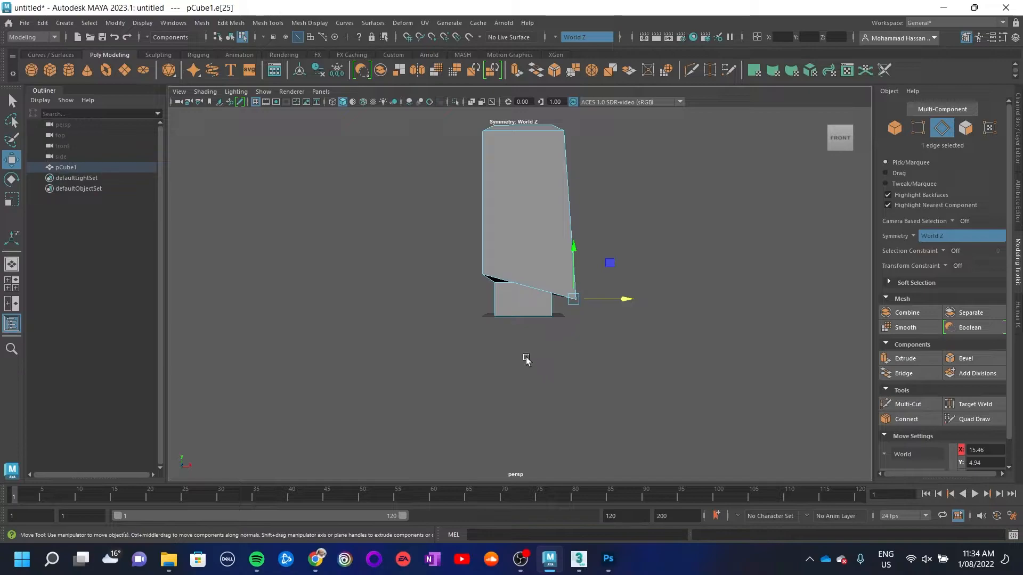
# Select the ten head and neck edges that run along the X axis and connect them through their middles
pyautogui.rightClick(500, 240)
pyautogui.moveTo(494, 205); pyautogui.dragTo(493, 205, button='right')
pyautogui.moveTo(539, 372); pyautogui.dragTo(508, 73)
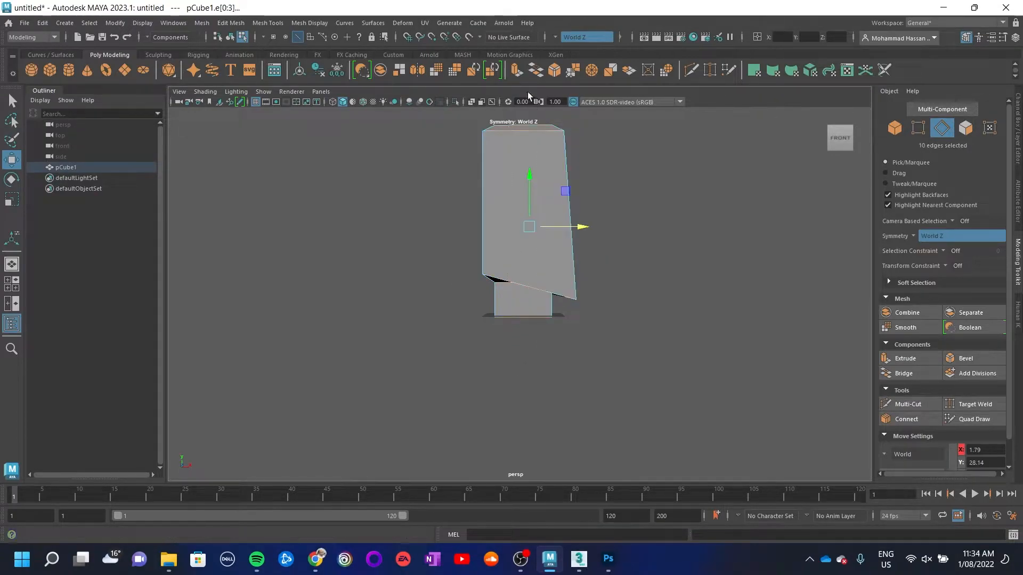
pyautogui.click(922, 421)
pyautogui.press('w')
pyautogui.click(530, 277)
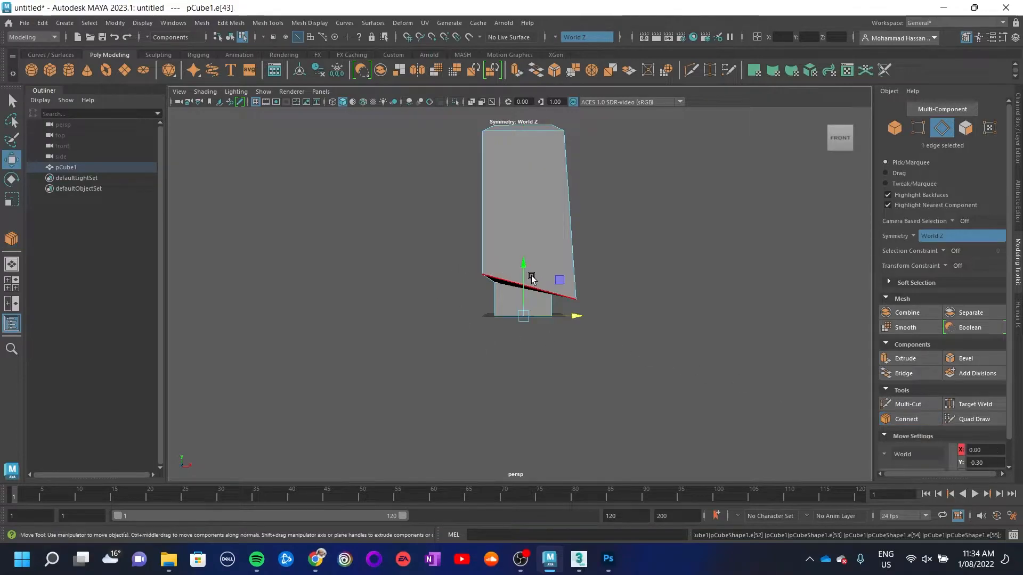
pyautogui.keyDown('alt'); pyautogui.moveTo(667, 333); pyautogui.dragTo(619, 373); pyautogui.keyUp('alt')
pyautogui.hotkey('ctrl', 'z')
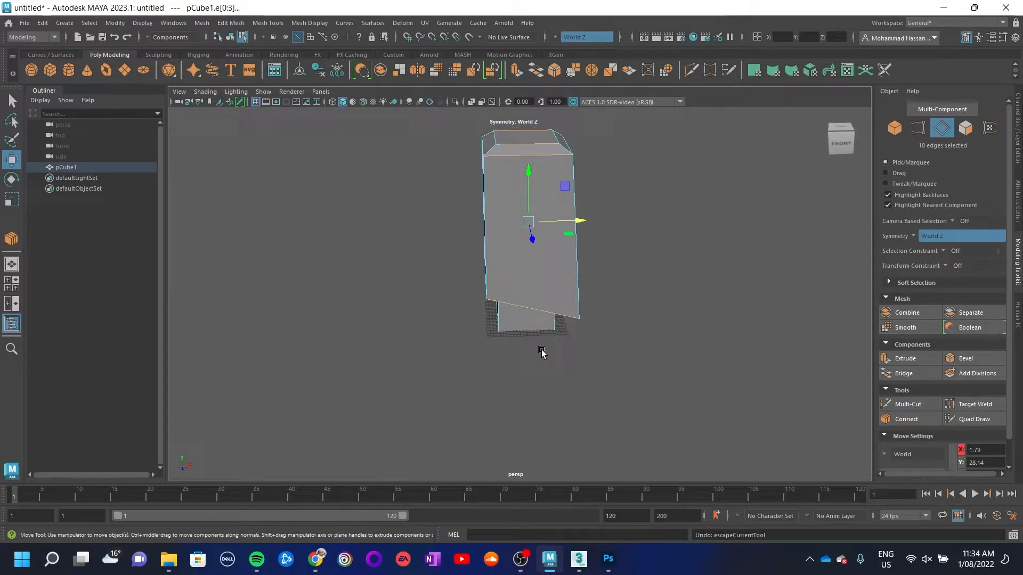
pyautogui.click(907, 420)
pyautogui.press('w')
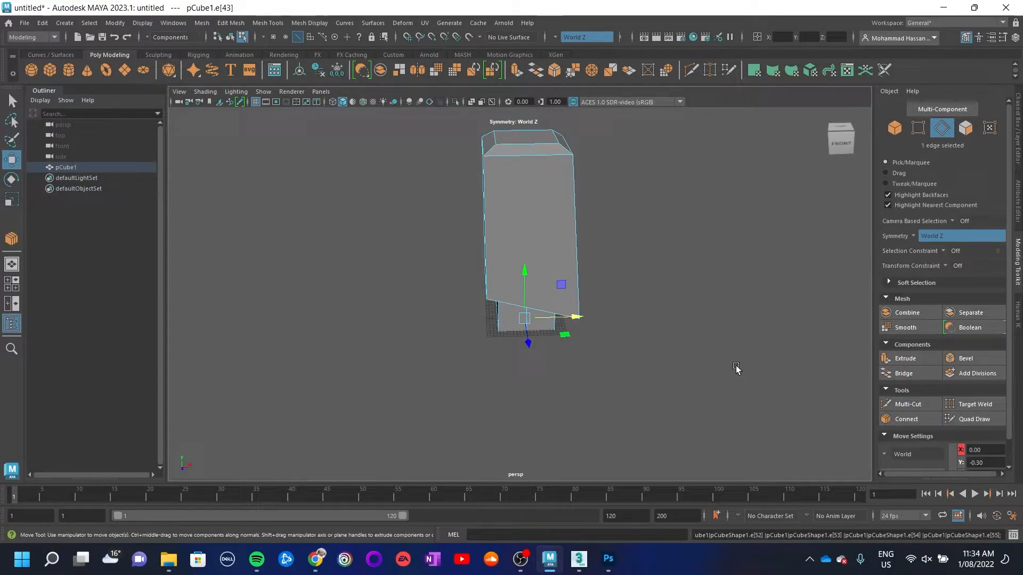
# Insert one edge loop lengthwise around the centre of the head and neck at slide 0.50, on the Z symmetry plane
pyautogui.click(916, 420)
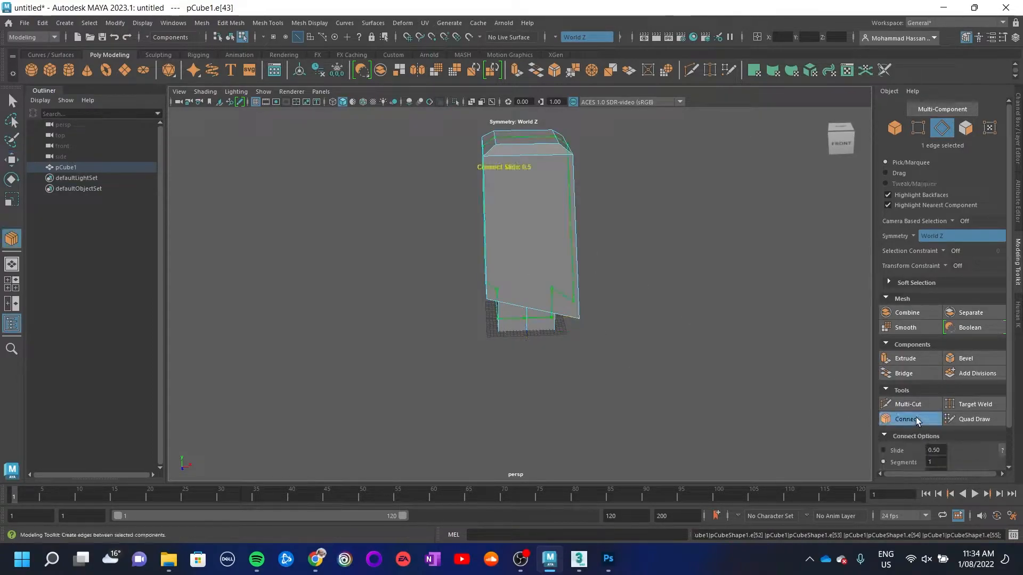
pyautogui.keyDown('alt'); pyautogui.moveTo(685, 354); pyautogui.dragTo(534, 314); pyautogui.keyUp('alt')
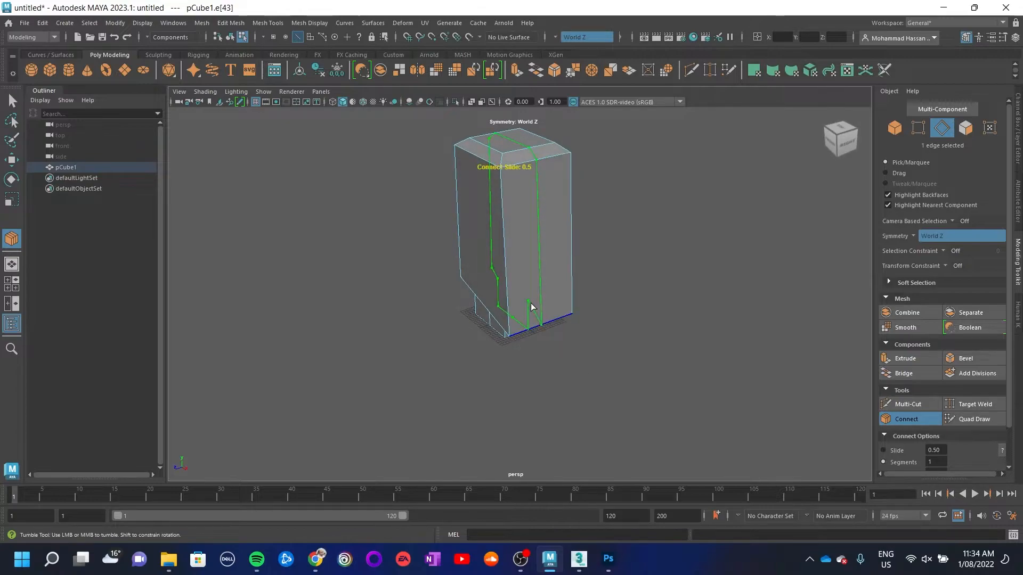
pyautogui.press('w')
pyautogui.press('r')
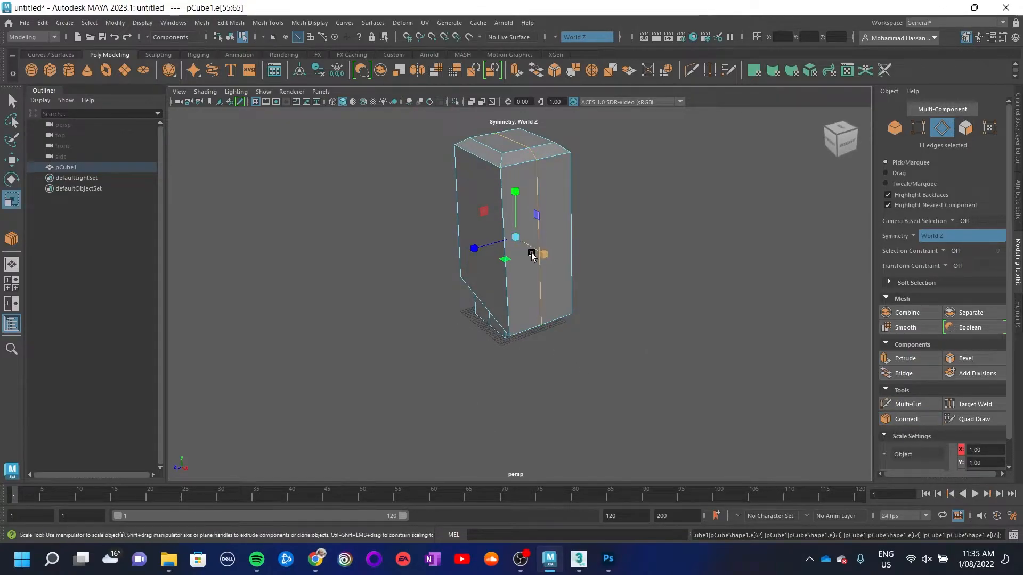
pyautogui.keyDown('alt'); pyautogui.moveTo(548, 258); pyautogui.dragTo(548, 286); pyautogui.keyUp('alt')
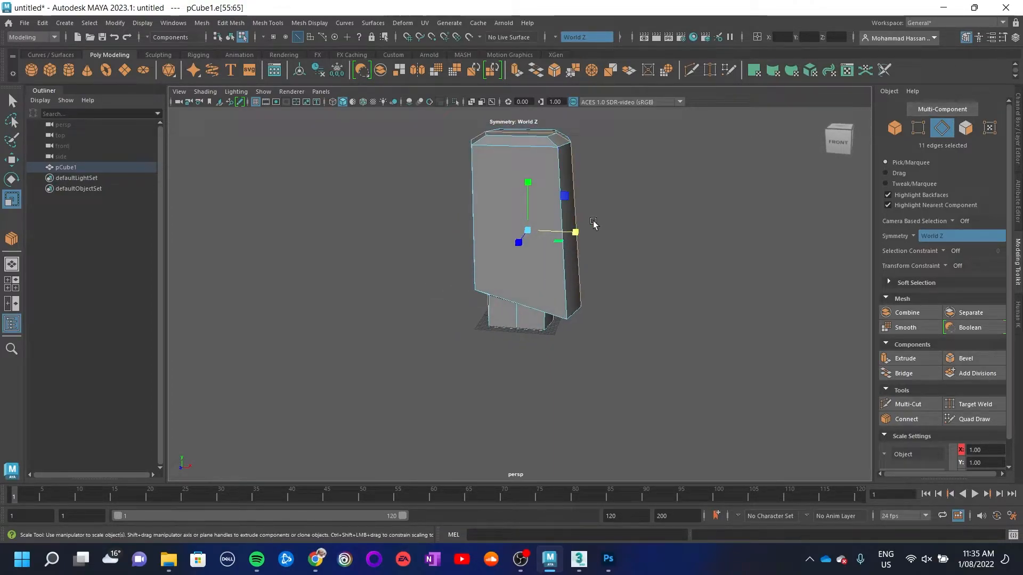
# Delete the cross edges that split the underside of the neck in the Z direction
pyautogui.keyDown('alt'); pyautogui.moveTo(527, 339); pyautogui.dragTo(550, 296); pyautogui.keyUp('alt')
pyautogui.click(551, 296)
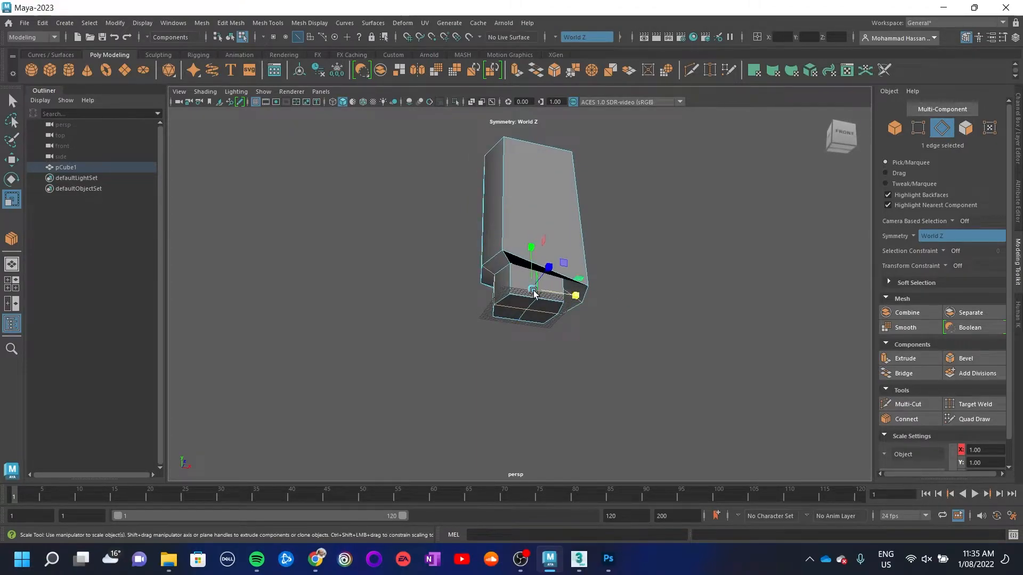
pyautogui.click(588, 275)
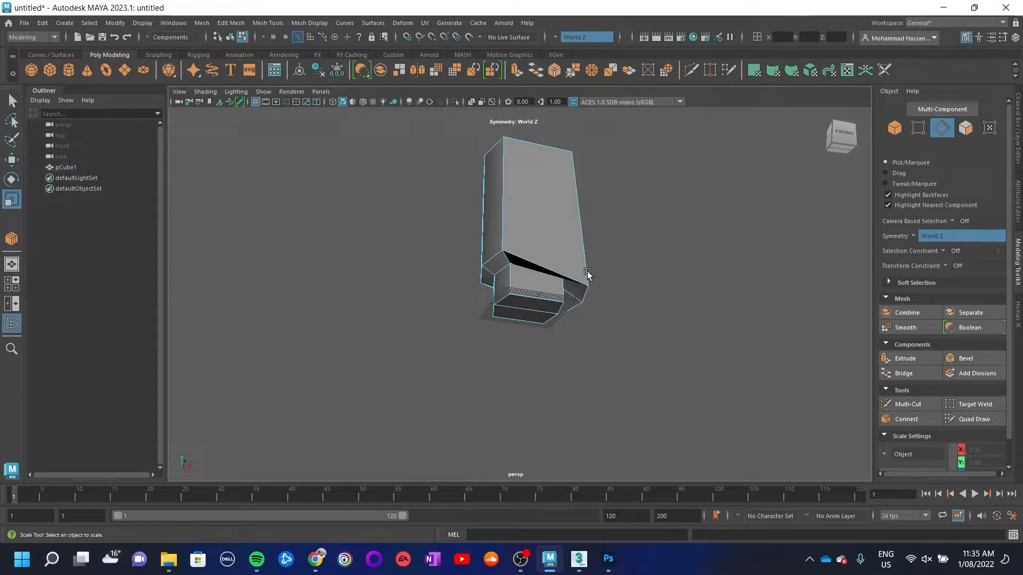
pyautogui.moveTo(523, 344)
pyautogui.keyDown('alt'); pyautogui.mouseDown()
pyautogui.moveTo(533, 319)
pyautogui.moveTo(524, 331)
pyautogui.mouseUp(); pyautogui.keyUp('alt')
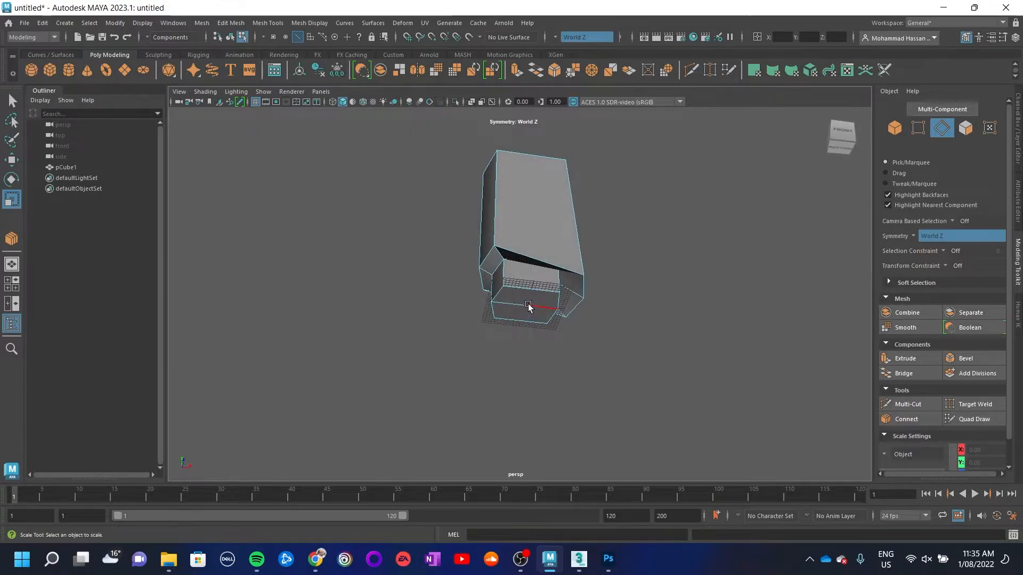
pyautogui.click(528, 307)
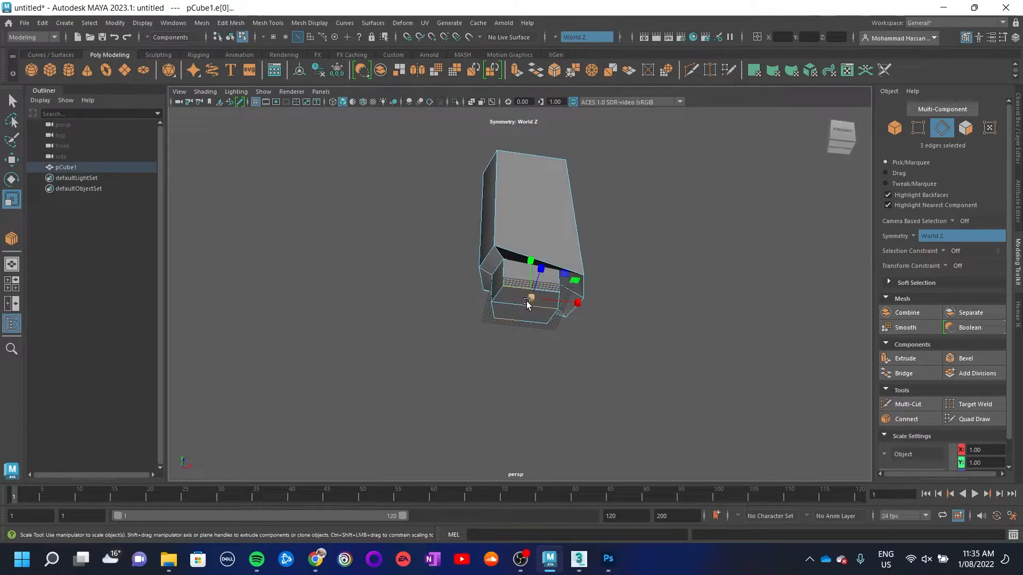
pyautogui.hotkey('ctrl', 'z')
pyautogui.hotkey('ctrl', 'z')
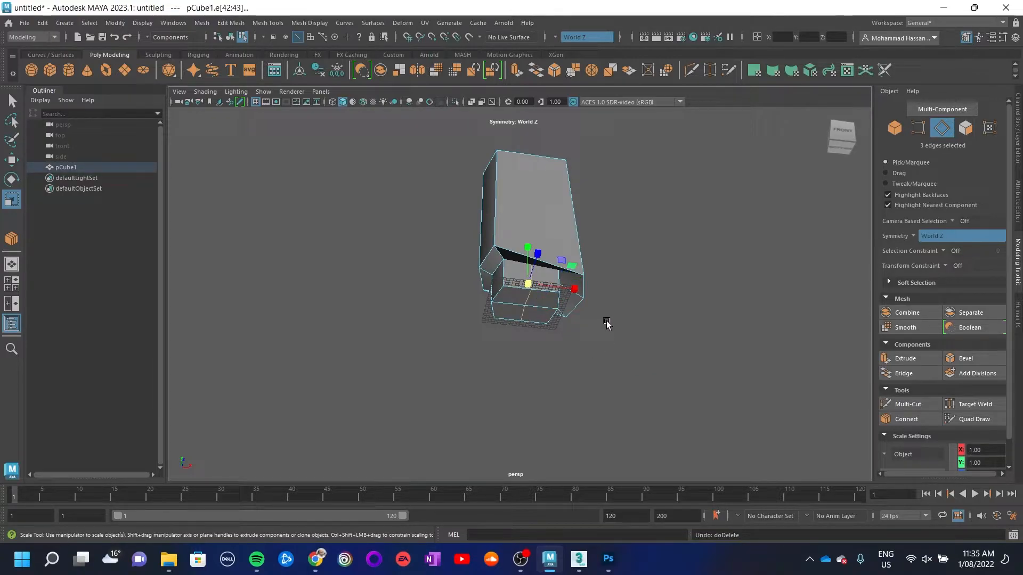
pyautogui.press('Delete')
pyautogui.press('w')
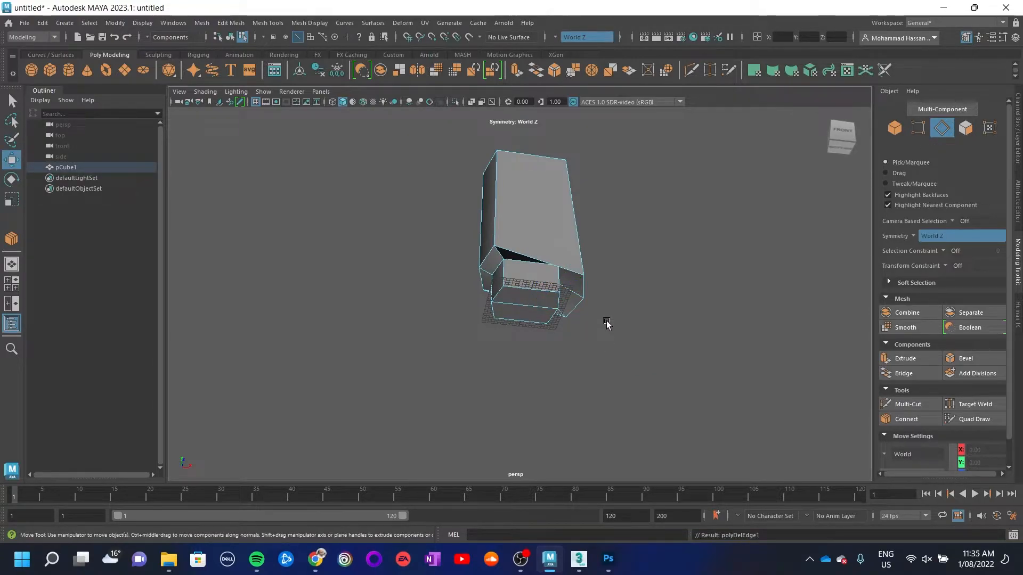
pyautogui.click(533, 310)
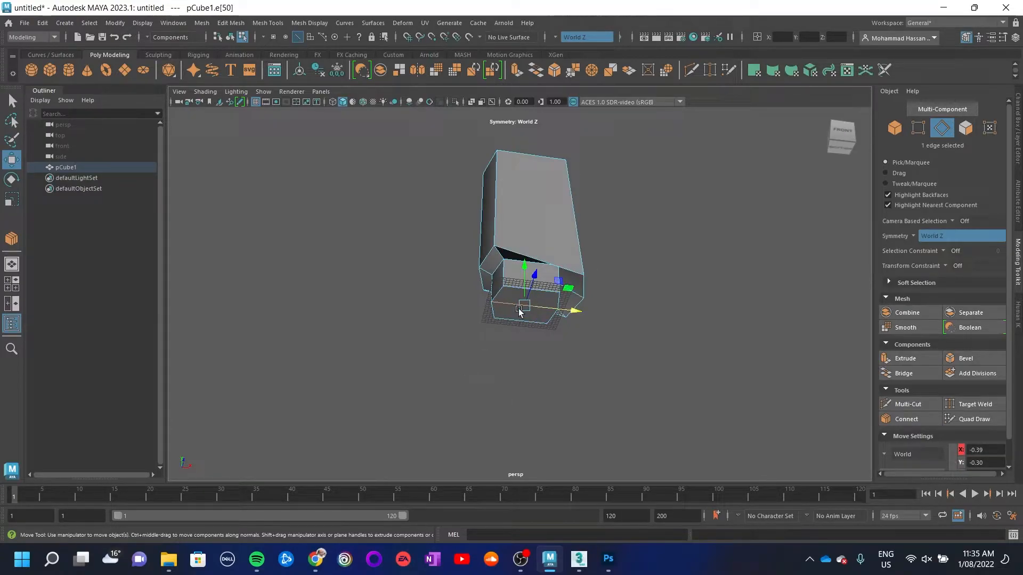
pyautogui.doubleClick(520, 291)
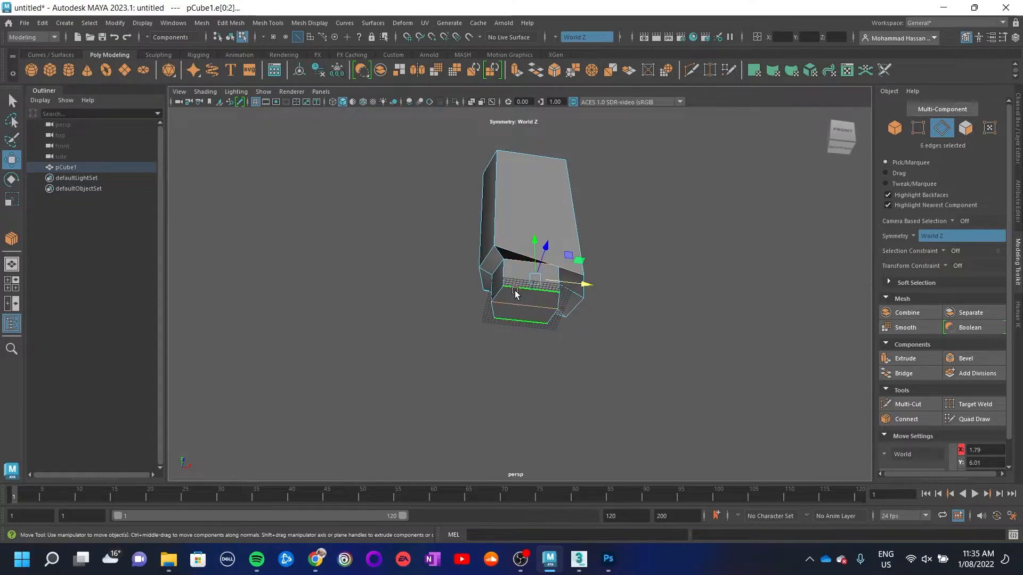
pyautogui.keyDown('alt'); pyautogui.moveTo(614, 208); pyautogui.dragTo(535, 182); pyautogui.keyUp('alt')
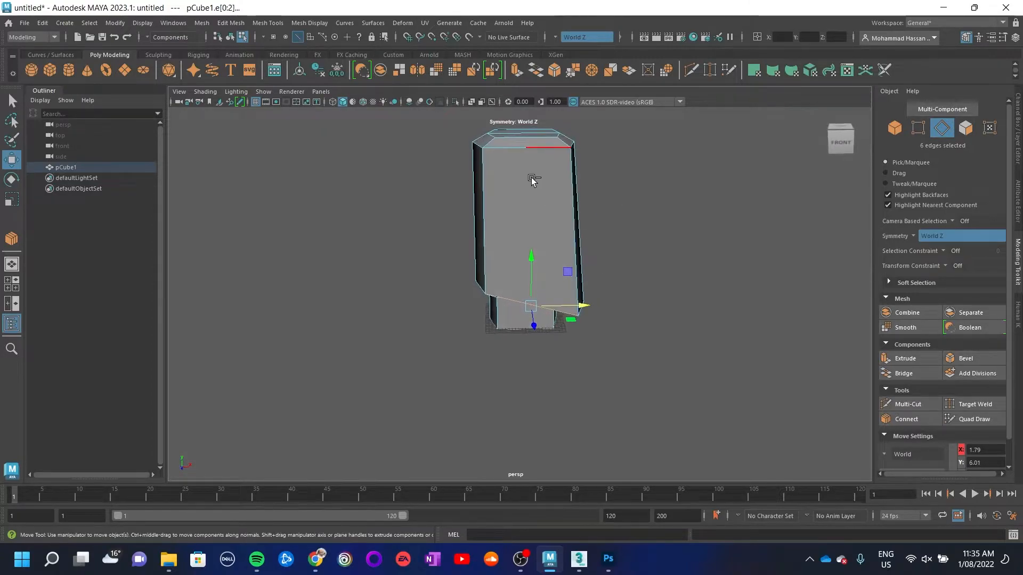
pyautogui.press('1')
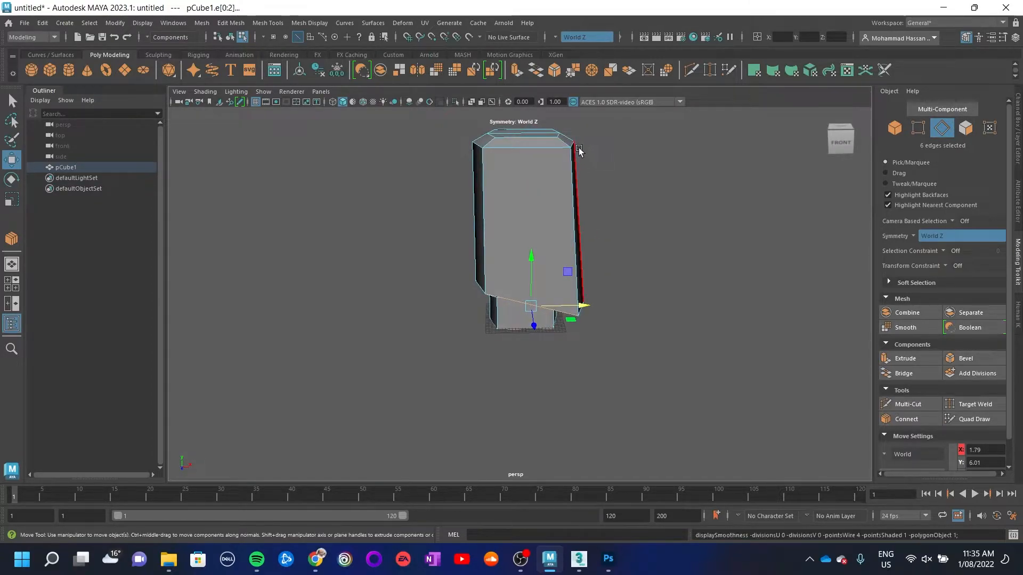
pyautogui.doubleClick(513, 136)
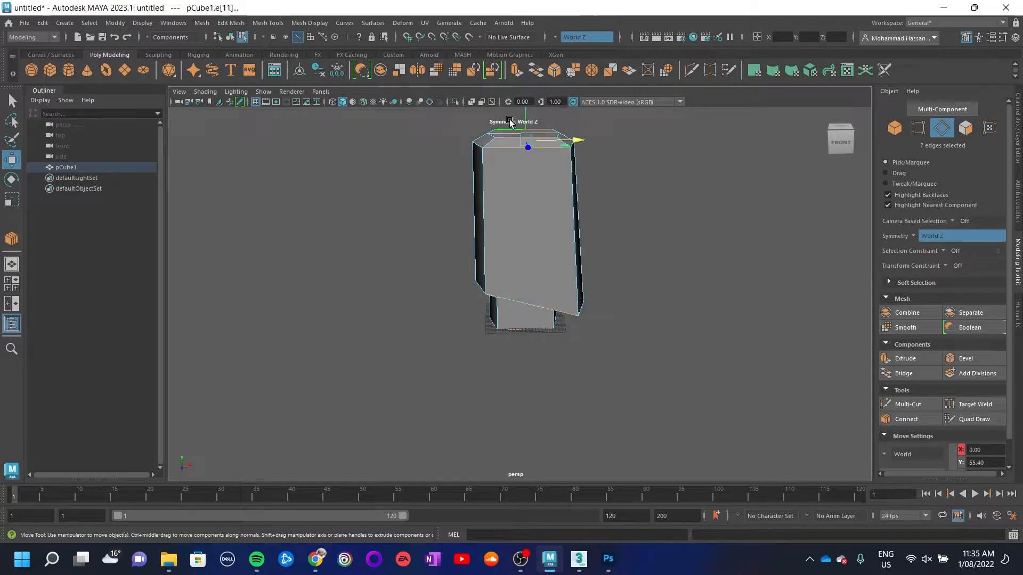
# Remove the leftover midpoint vertices from the X-direction edges and check the mesh from below
pyautogui.moveTo(533, 190); pyautogui.dragTo(532, 160, button='right')
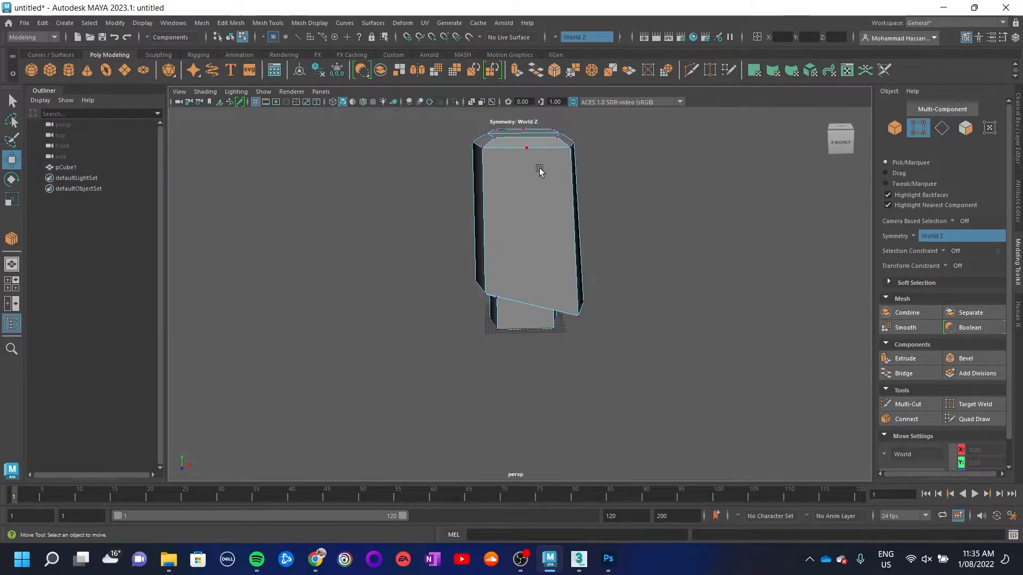
pyautogui.click(603, 122)
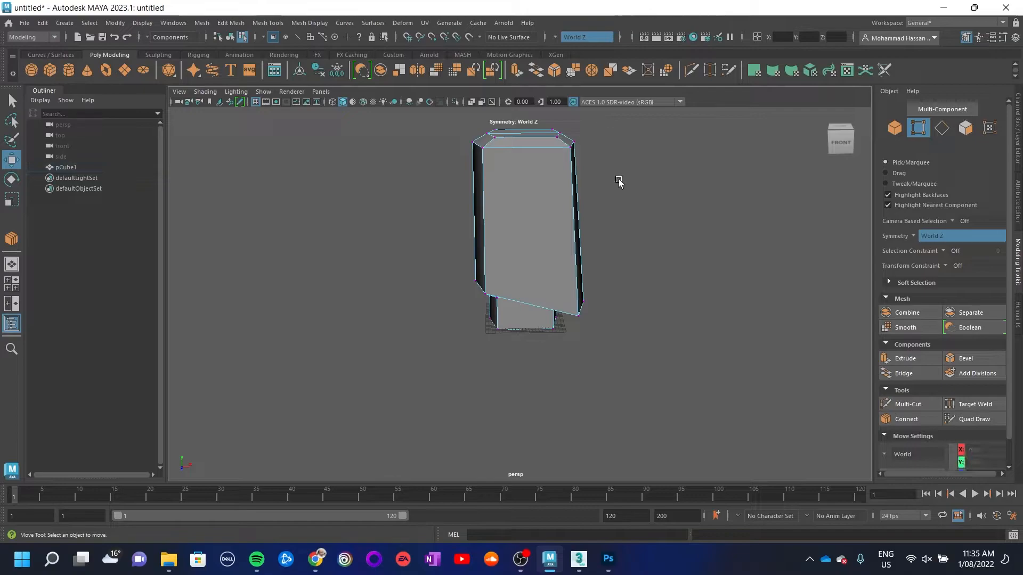
pyautogui.keyDown('alt'); pyautogui.moveTo(554, 390); pyautogui.dragTo(527, 279); pyautogui.keyUp('alt')
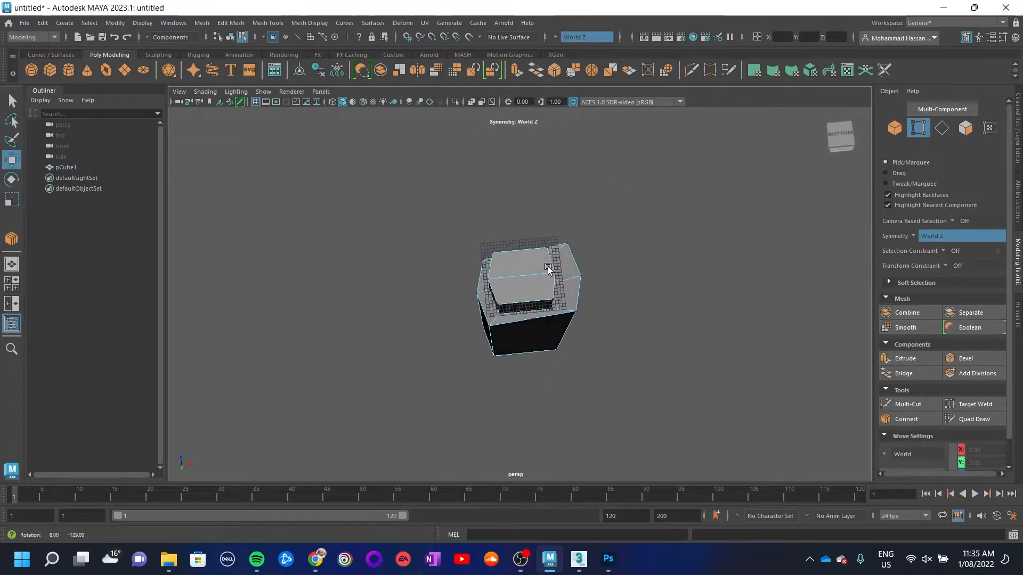
pyautogui.click(528, 322)
pyautogui.click(549, 352)
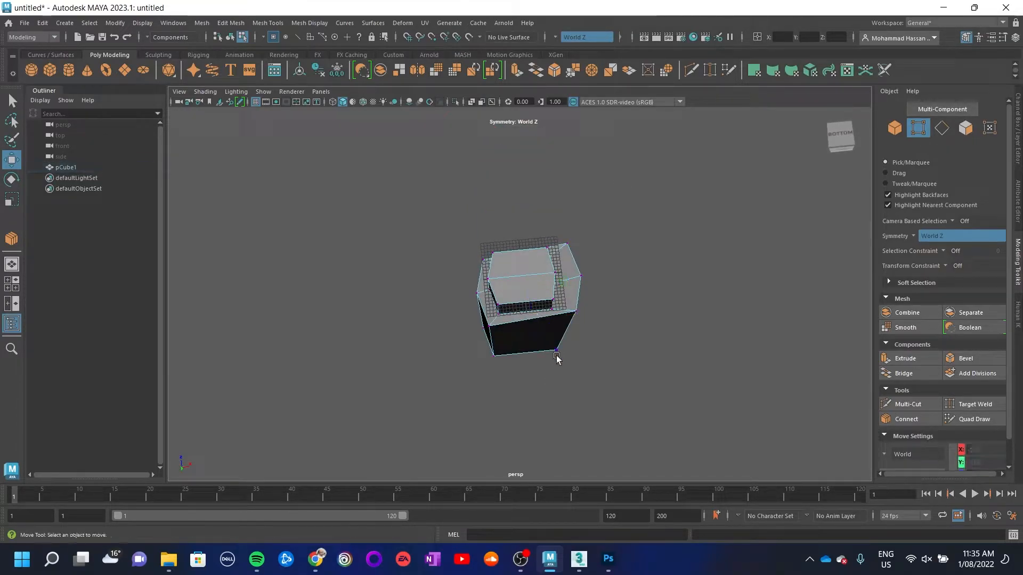
pyautogui.keyDown('alt'); pyautogui.moveTo(564, 382); pyautogui.dragTo(534, 234); pyautogui.keyUp('alt')
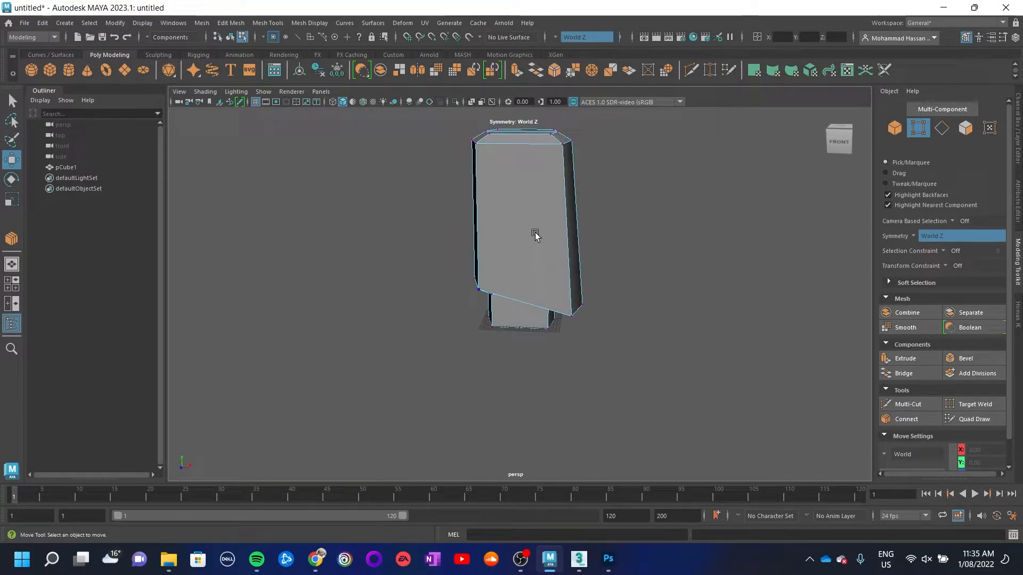
# Select all edges running along X on the head and neck and connect them into a vertical loop dividing the front-to-back depth
pyautogui.rightClick(522, 136)
pyautogui.click(501, 105)
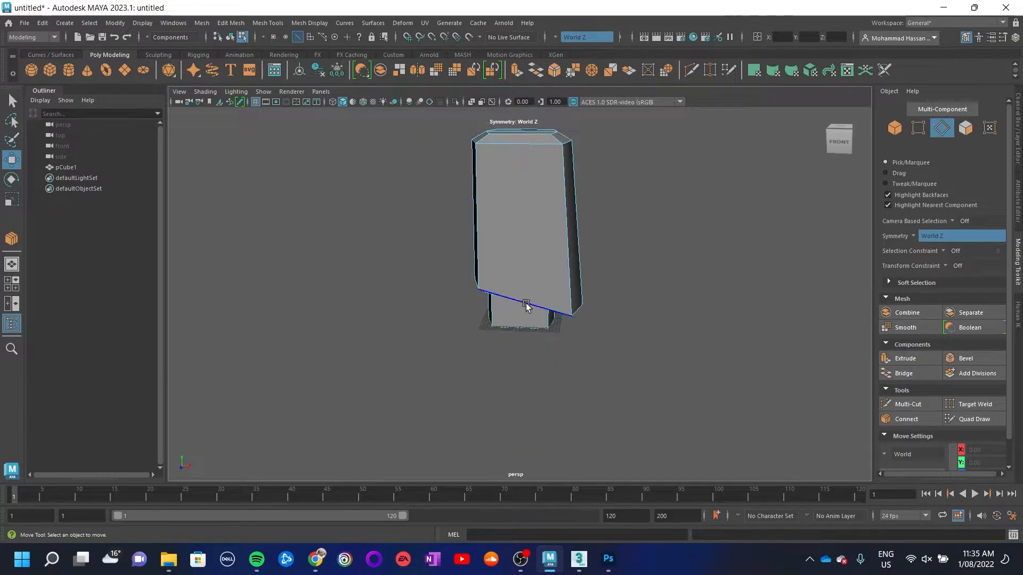
pyautogui.moveTo(520, 356); pyautogui.dragTo(526, 231)
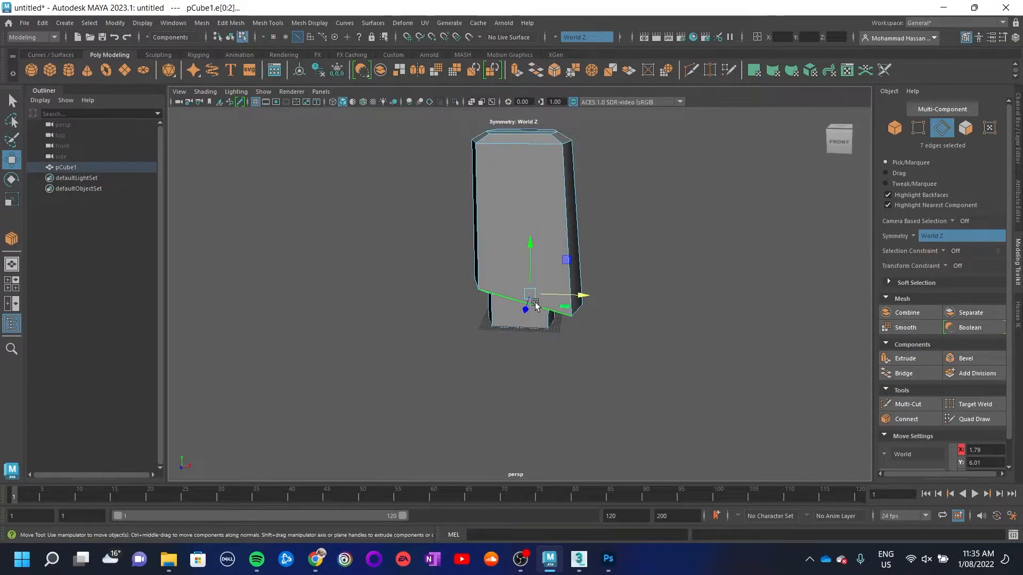
pyautogui.keyDown('alt'); pyautogui.moveTo(527, 310); pyautogui.dragTo(526, 311); pyautogui.keyUp('alt')
pyautogui.click(616, 284)
pyautogui.click(522, 139)
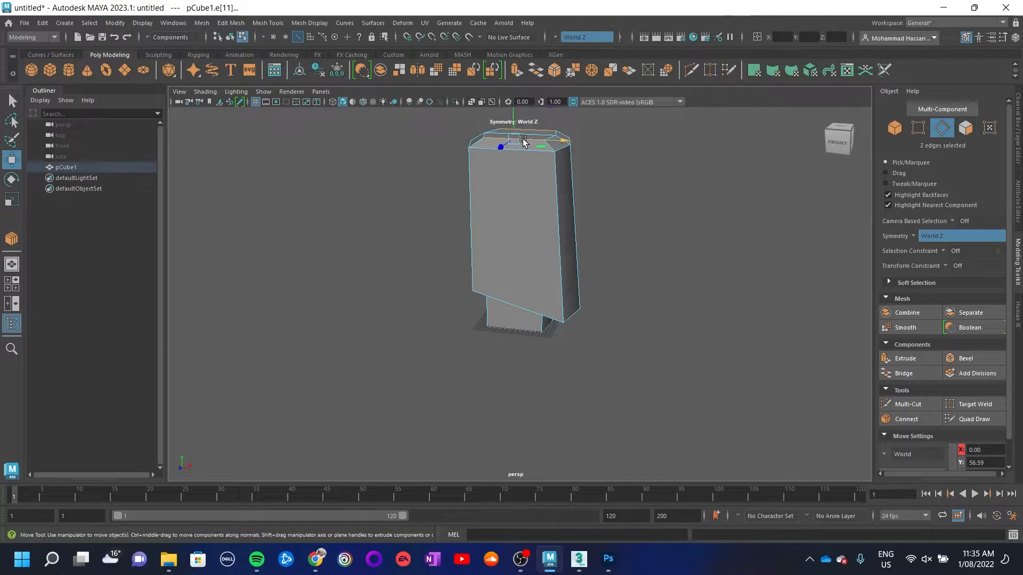
pyautogui.doubleClick(524, 150)
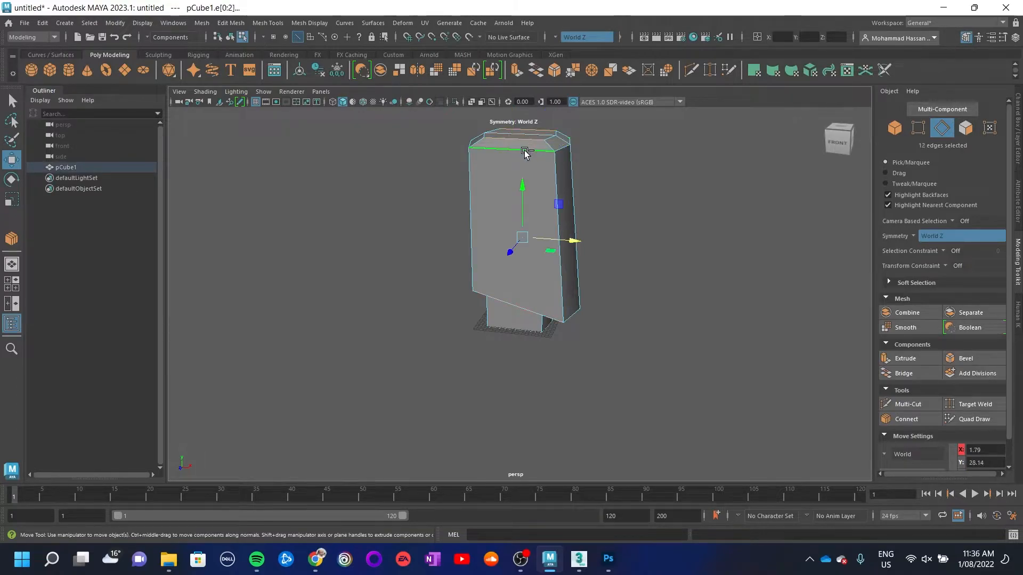
pyautogui.click(915, 421)
pyautogui.press('w')
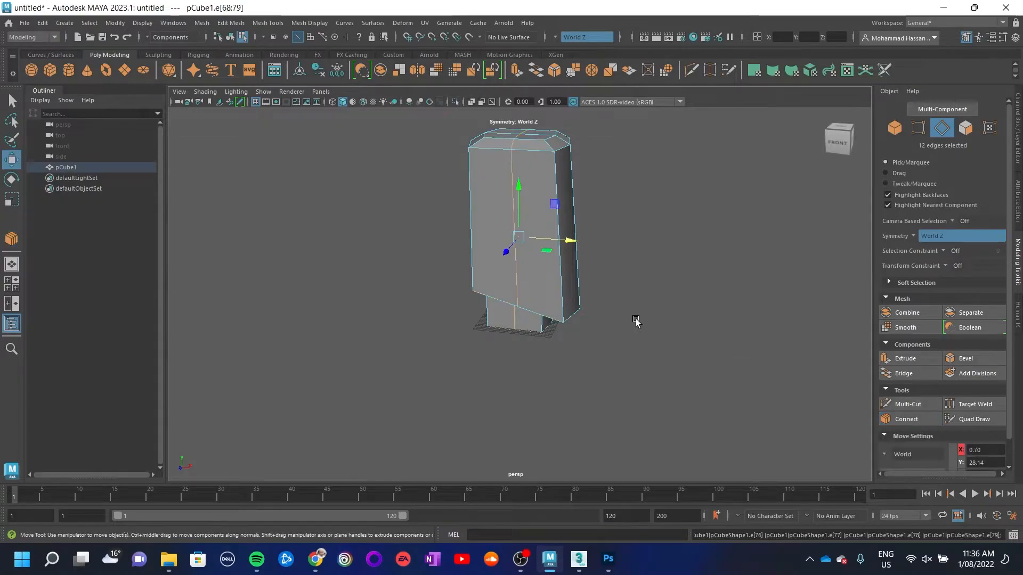
# Turn on the smoothed preview with its cage for the head block and view it in side profile
pyautogui.keyDown('alt'); pyautogui.moveTo(628, 324); pyautogui.dragTo(590, 302); pyautogui.keyUp('alt')
pyautogui.press('r')
pyautogui.press('2')
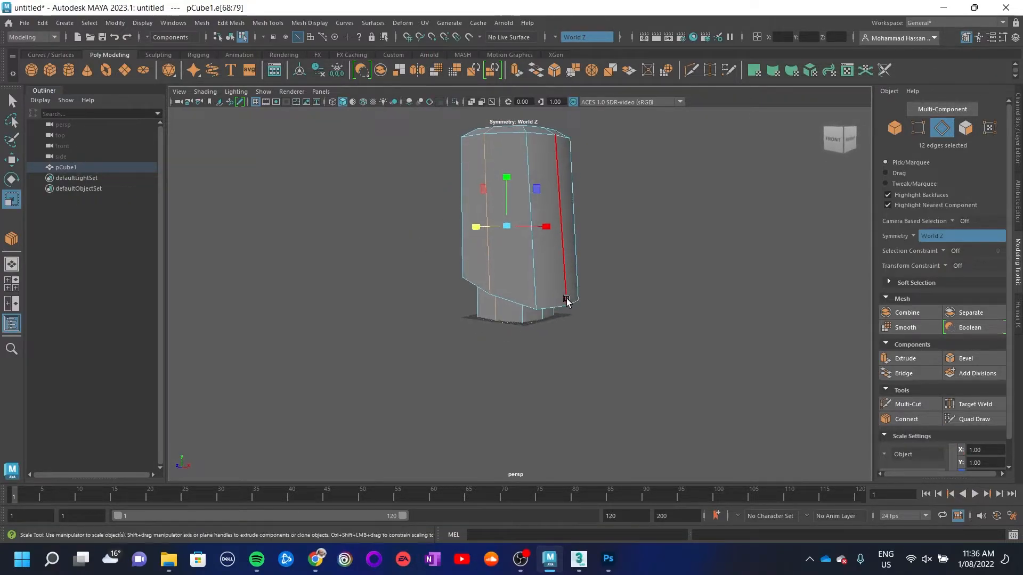
pyautogui.keyDown('alt'); pyautogui.moveTo(525, 258); pyautogui.dragTo(490, 368); pyautogui.keyUp('alt')
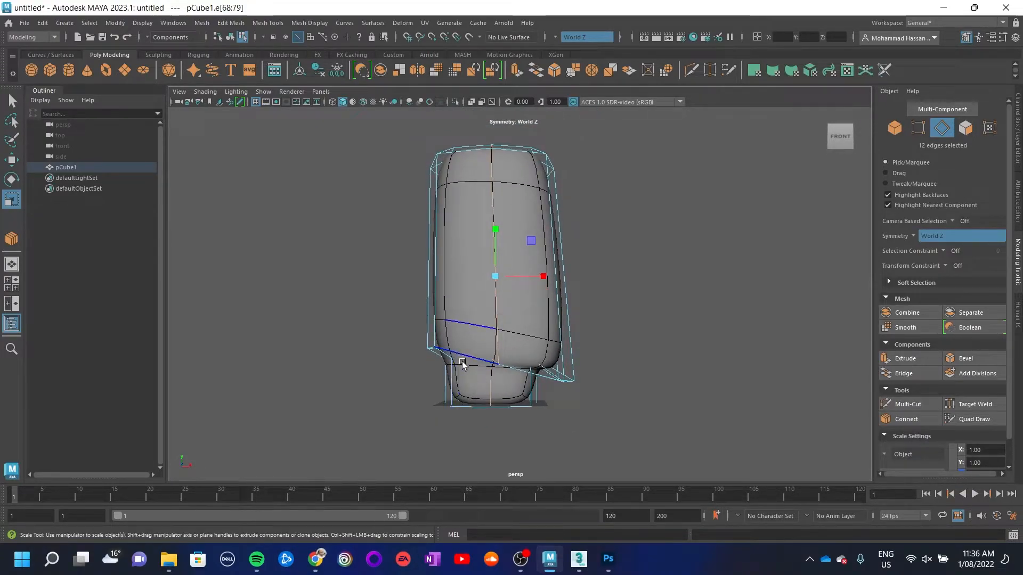
# Move the head's lower vertices on the negative X side up and slightly inward to about X -10.98, Y 22.27
pyautogui.moveTo(471, 239); pyautogui.dragTo(471, 334, button='right')
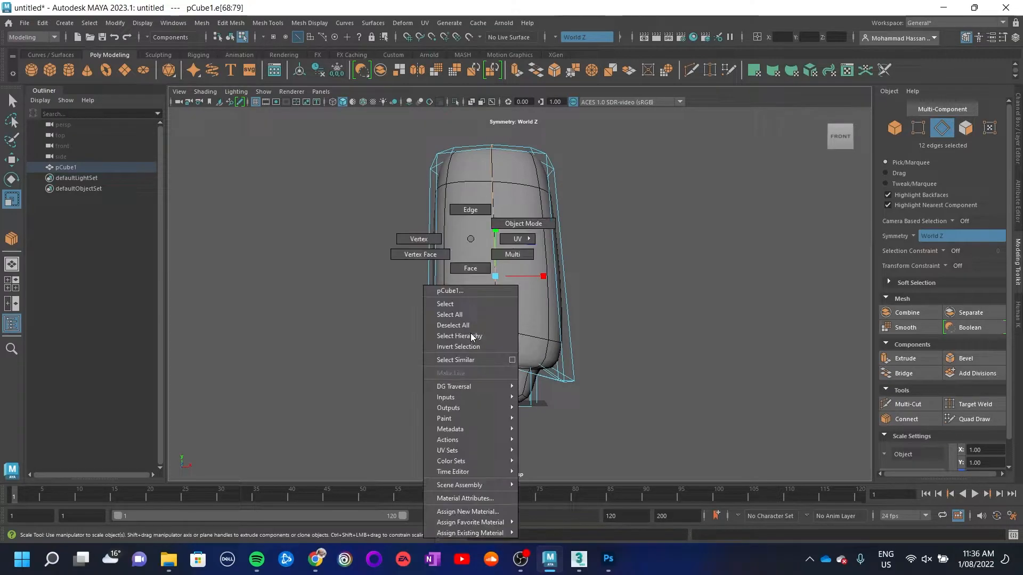
pyautogui.moveTo(413, 239); pyautogui.dragTo(413, 239, button='right')
pyautogui.moveTo(363, 293); pyautogui.dragTo(446, 347)
pyautogui.press('w')
pyautogui.moveTo(475, 316); pyautogui.dragTo(482, 267)
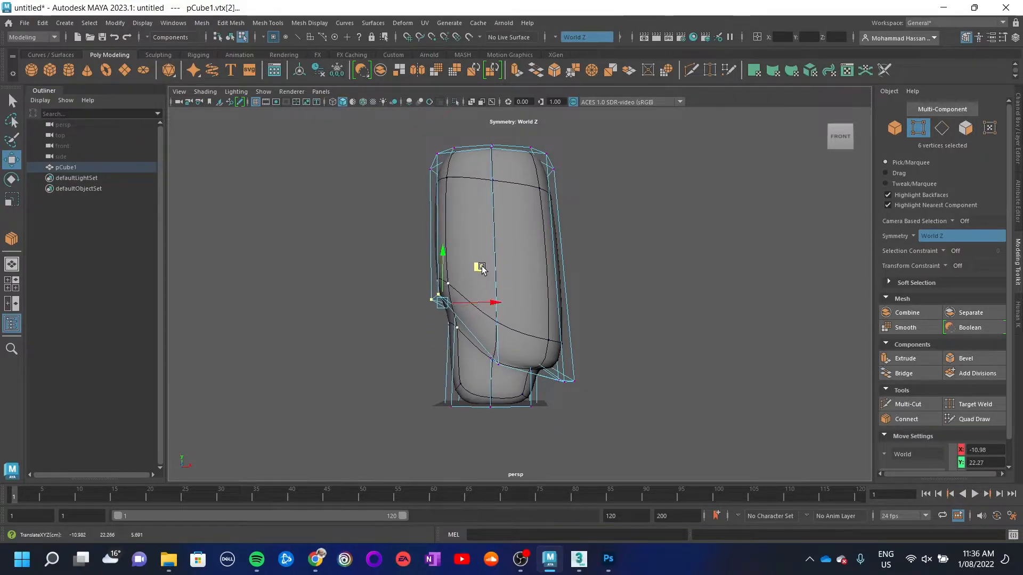
# Select the 17 vertices at the top of the head and scale them narrower along X
pyautogui.moveTo(574, 250)
pyautogui.keyDown('alt'); pyautogui.mouseDown()
pyautogui.moveTo(666, 224)
pyautogui.moveTo(584, 229)
pyautogui.moveTo(580, 245)
pyautogui.mouseUp(); pyautogui.keyUp('alt')
pyautogui.moveTo(539, 212); pyautogui.dragTo(171, 110)
pyautogui.press('r')
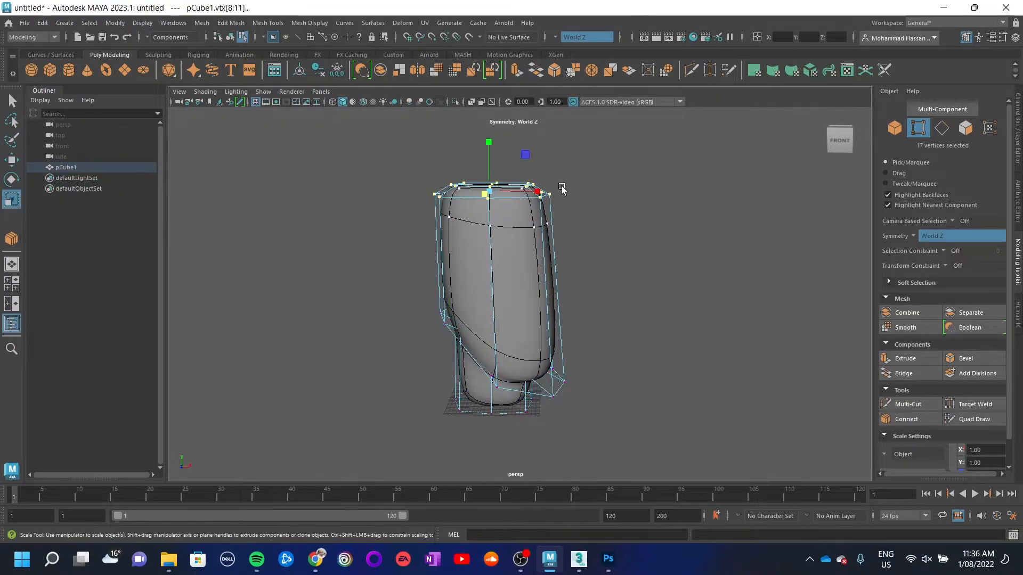
pyautogui.moveTo(540, 197); pyautogui.dragTo(502, 195)
# Move the selected top vertices of the head toward negative X and rotate them to tilt the crown in side profile
pyautogui.press('w')
pyautogui.press('e')
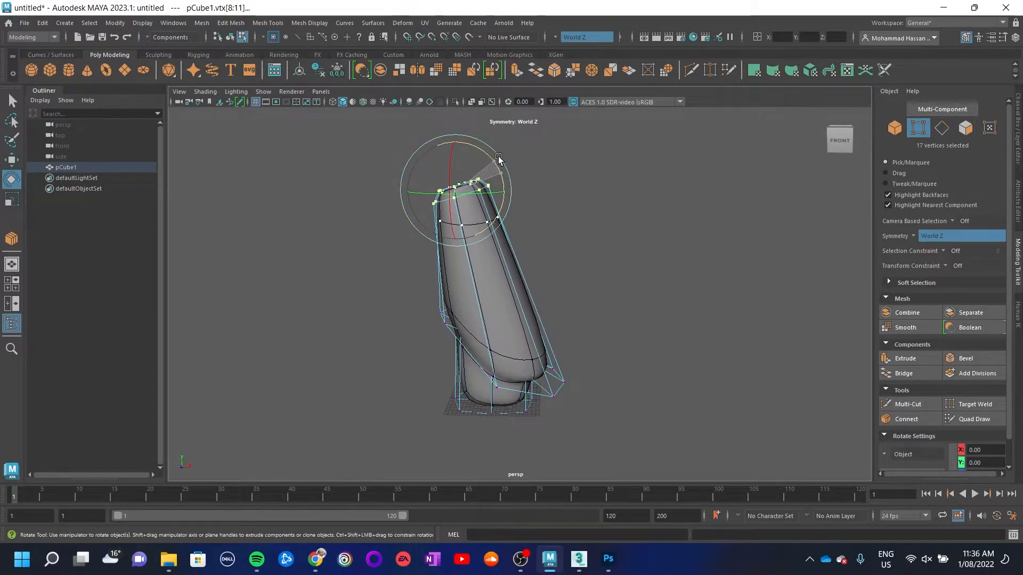
pyautogui.moveTo(637, 267)
pyautogui.keyDown('alt'); pyautogui.mouseDown()
pyautogui.moveTo(563, 274)
pyautogui.moveTo(637, 255)
pyautogui.mouseUp(); pyautogui.keyUp('alt')
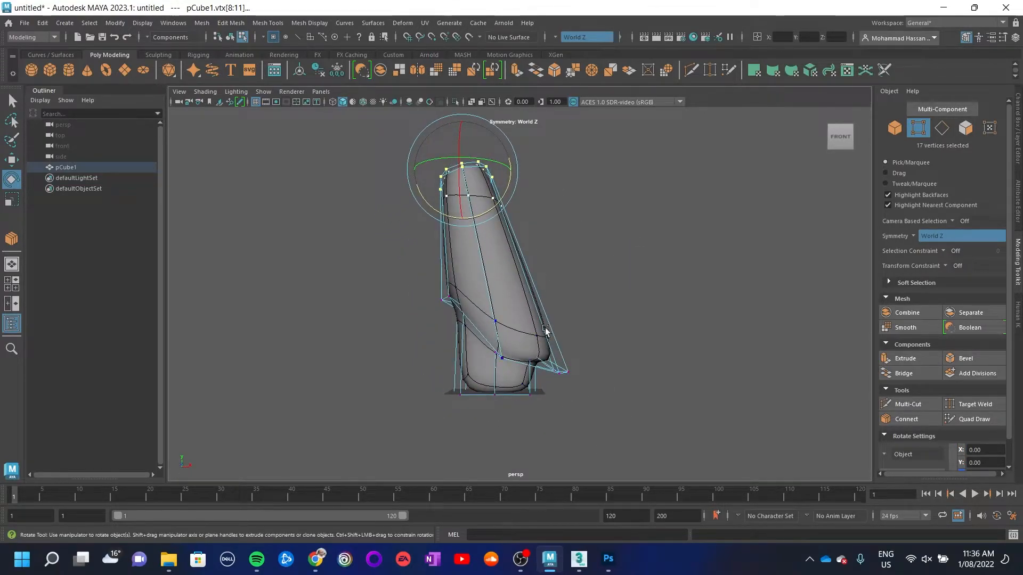
# Select the 8 vertical edges around the middle of the head and connect them with one horizontal loop at slide 0.5
pyautogui.click(618, 368)
pyautogui.moveTo(474, 240); pyautogui.dragTo(477, 213, button='right')
pyautogui.moveTo(370, 238); pyautogui.dragTo(695, 325)
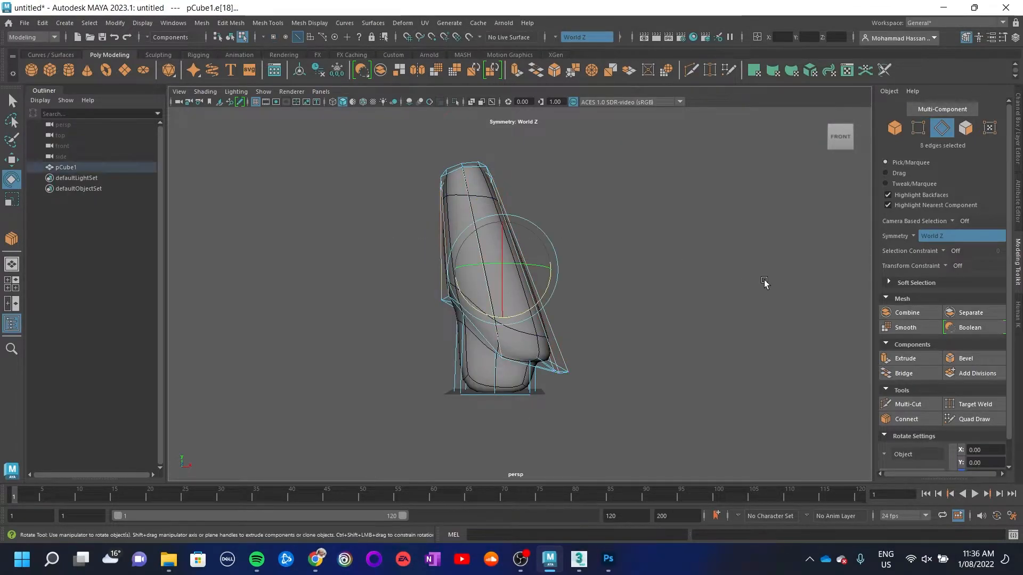
pyautogui.keyDown('alt'); pyautogui.moveTo(767, 282); pyautogui.dragTo(733, 295); pyautogui.keyUp('alt')
pyautogui.click(905, 419)
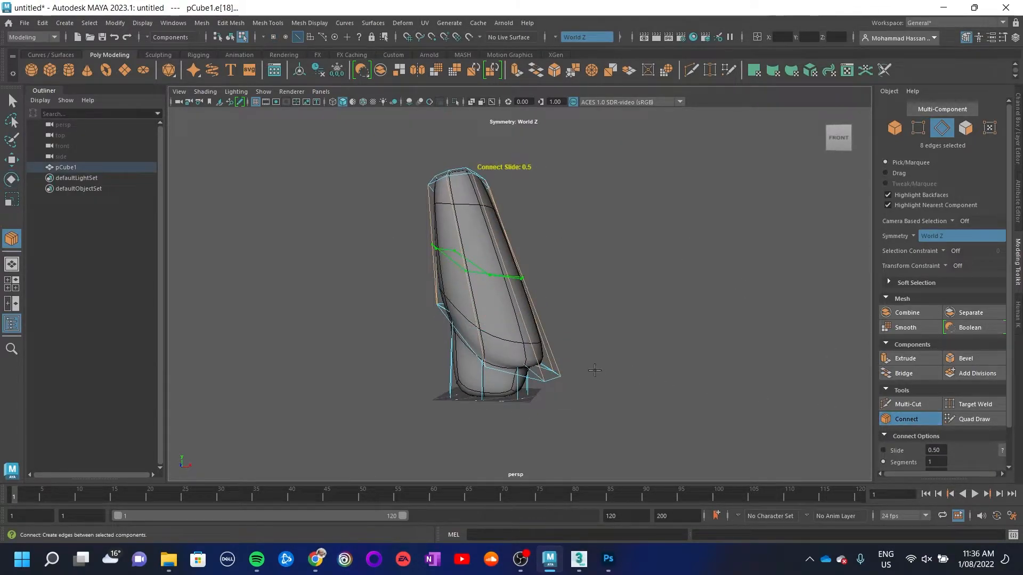
# Scale the new horizontal mid-head loop slightly wider along X, and clear the selection
pyautogui.press('e')
pyautogui.press('r')
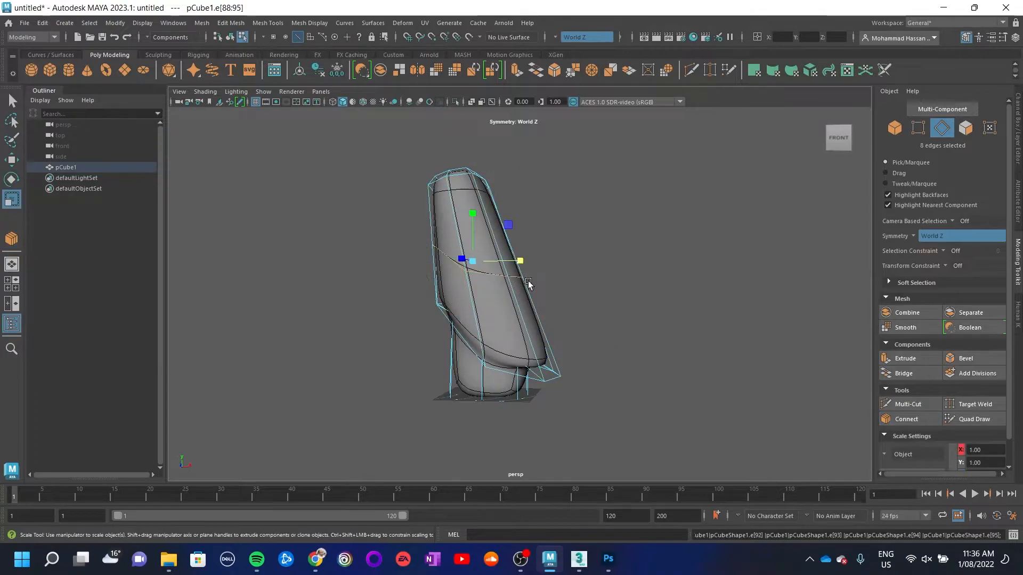
pyautogui.moveTo(522, 260)
pyautogui.mouseDown()
pyautogui.moveTo(540, 265)
pyautogui.moveTo(518, 261)
pyautogui.moveTo(528, 262)
pyautogui.mouseUp()
pyautogui.press('w')
pyautogui.click(669, 366)
# Select the edges across the top of the head, down to the horizontal mid-head loop
pyautogui.keyDown('alt'); pyautogui.moveTo(669, 366); pyautogui.dragTo(515, 365); pyautogui.keyUp('alt')
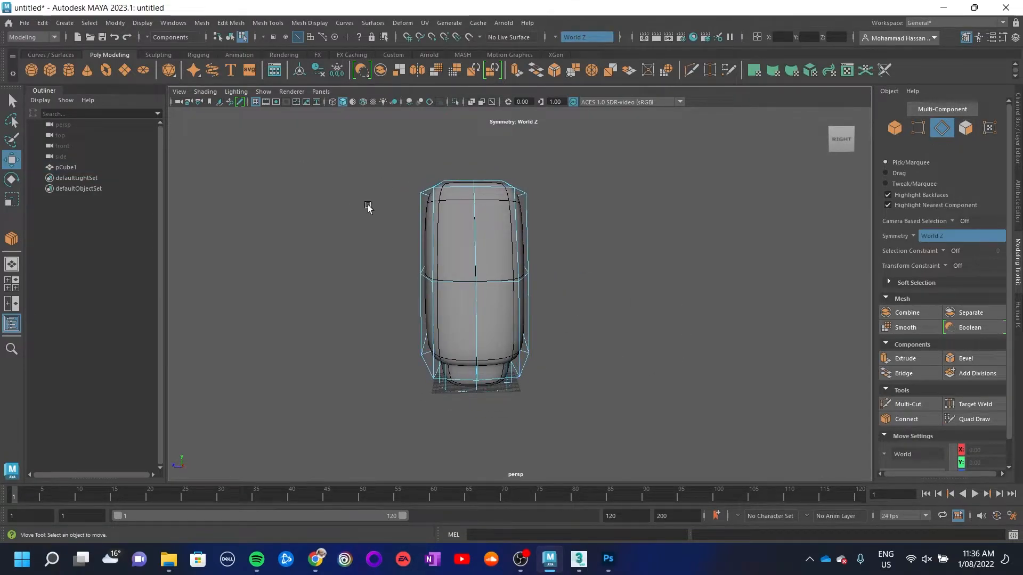
pyautogui.moveTo(352, 202); pyautogui.dragTo(560, 160)
pyautogui.moveTo(465, 287)
pyautogui.keyDown('alt'); pyautogui.mouseDown()
pyautogui.moveTo(586, 279)
pyautogui.moveTo(473, 278)
pyautogui.mouseUp(); pyautogui.keyUp('alt')
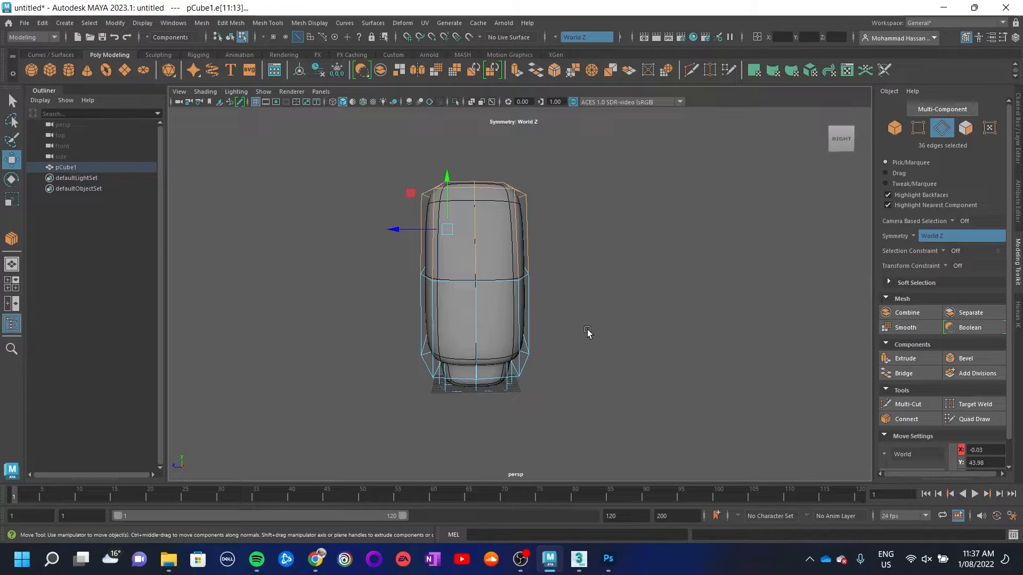
# Try to scale the vertices at the top of the body along Z, and undo the scaling
pyautogui.moveTo(495, 208); pyautogui.dragTo(488, 187, button='right')
pyautogui.moveTo(348, 146); pyautogui.dragTo(706, 248)
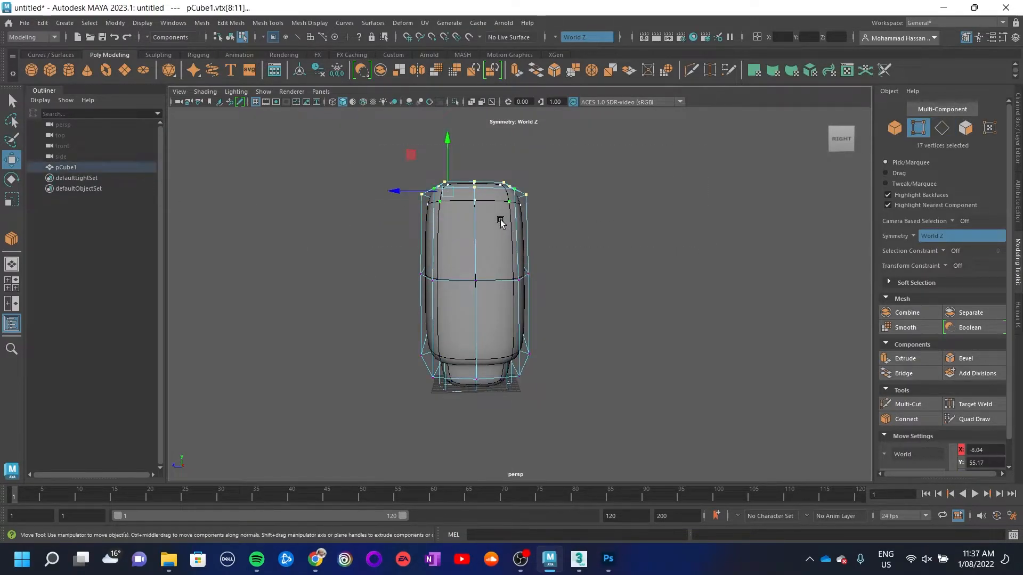
pyautogui.press('r')
pyautogui.moveTo(404, 191); pyautogui.dragTo(431, 190)
pyautogui.hotkey('ctrl', 'z')
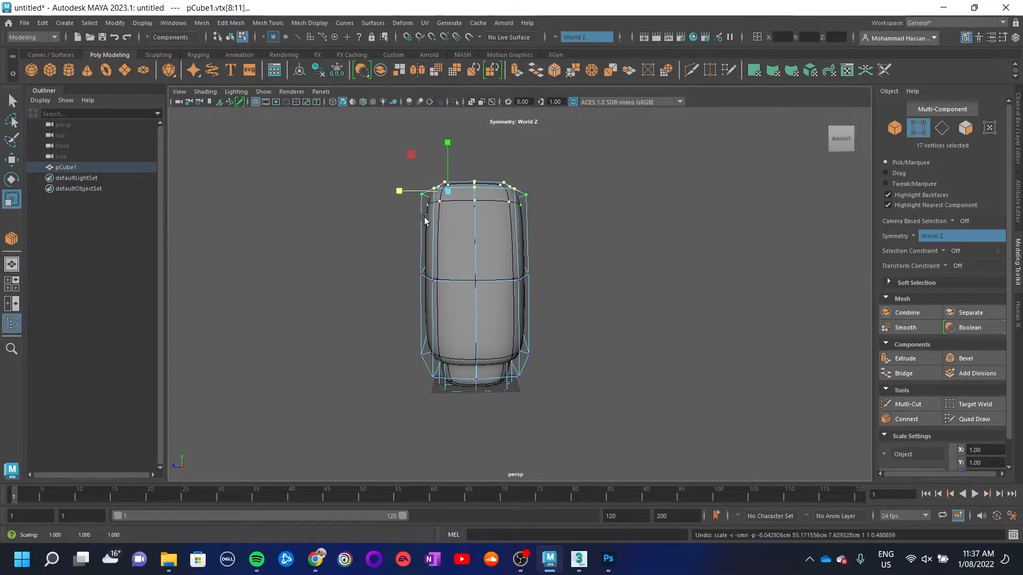
# Remove the centre vertices from the selection at the top of the body, keeping the outer ones selected
pyautogui.keyDown('alt'); pyautogui.moveTo(412, 273); pyautogui.dragTo(534, 227, button='right'); pyautogui.keyUp('alt')
pyautogui.keyDown('alt'); pyautogui.moveTo(477, 222); pyautogui.dragTo(501, 265, button='middle'); pyautogui.keyUp('alt')
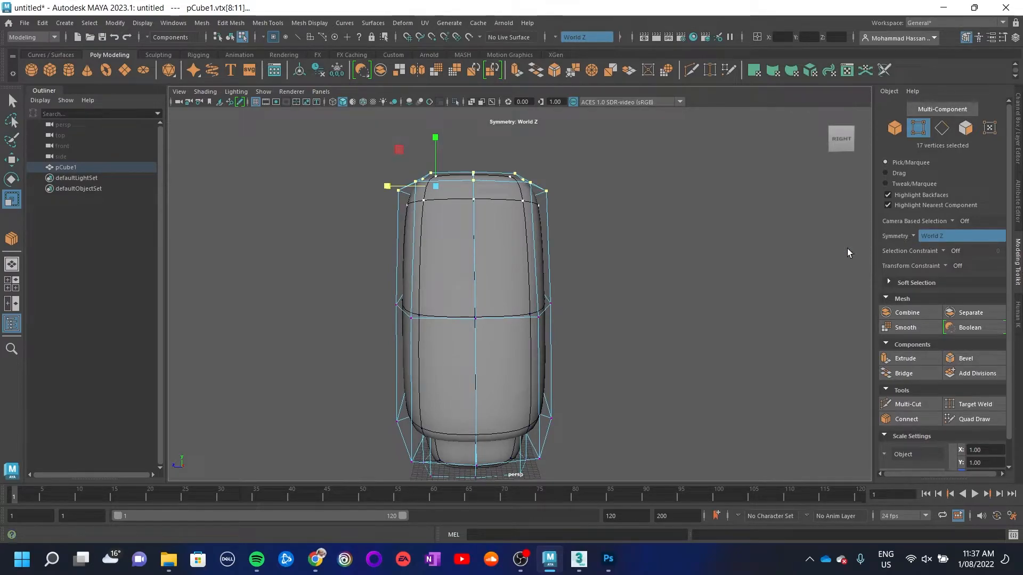
pyautogui.click(569, 213)
pyautogui.moveTo(495, 140); pyautogui.dragTo(495, 140)
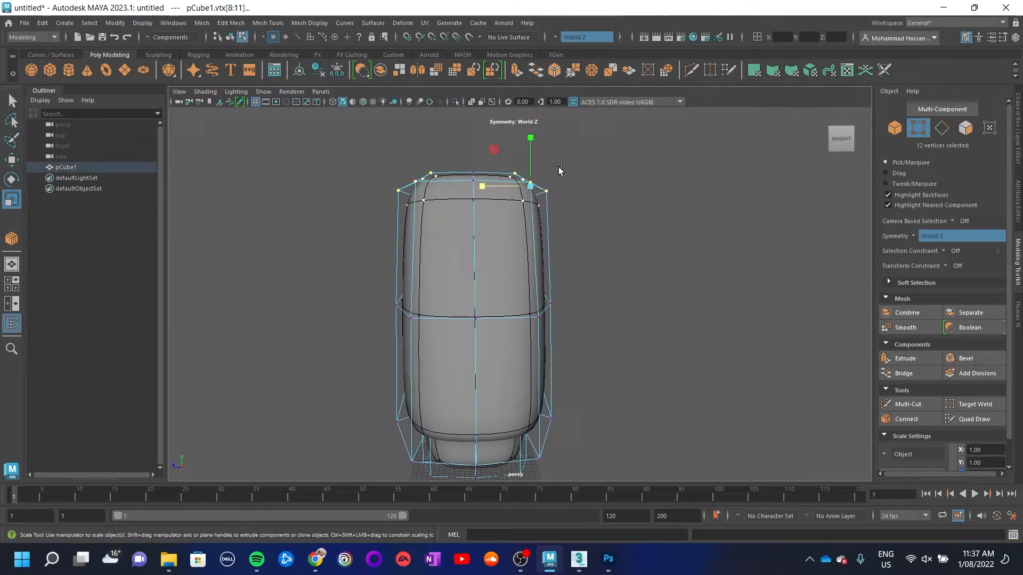
# Try to move the selected outer top vertices inward along Z with World Z symmetry, and undo the move
pyautogui.press('w')
pyautogui.moveTo(509, 187); pyautogui.dragTo(488, 186)
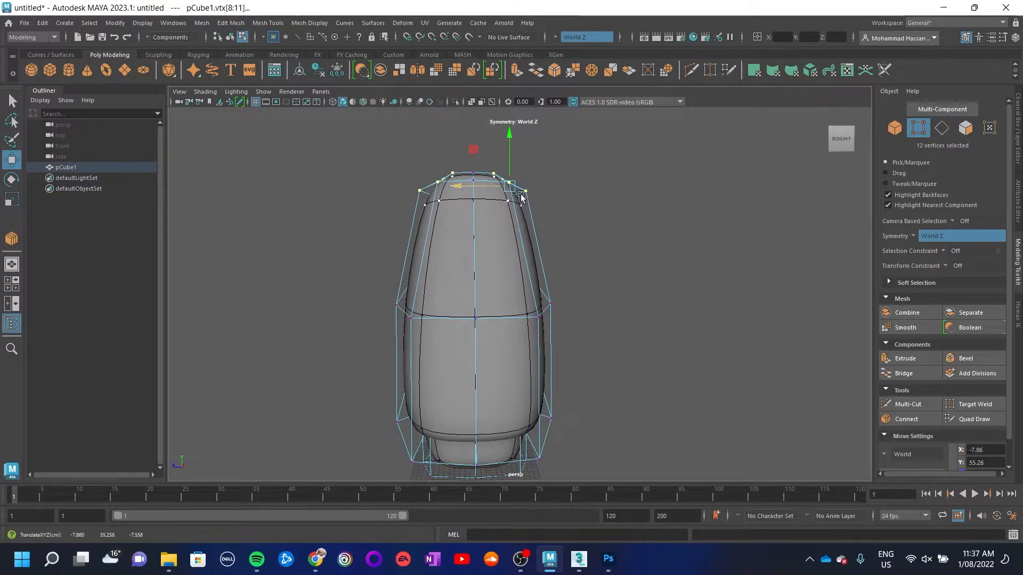
pyautogui.keyDown('alt'); pyautogui.moveTo(580, 252); pyautogui.dragTo(662, 225); pyautogui.keyUp('alt')
pyautogui.hotkey('ctrl', 'z')
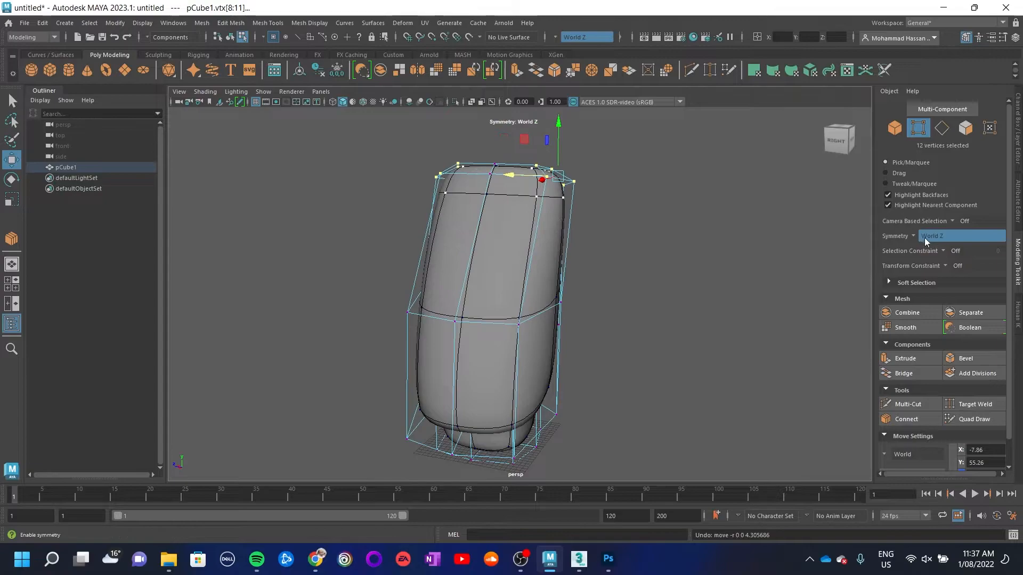
# Try to move the top vertices of one side inward with symmetry turned off, and undo the move
pyautogui.click(912, 236)
pyautogui.click(928, 243)
pyautogui.click(707, 250)
pyautogui.keyDown('alt'); pyautogui.moveTo(603, 241); pyautogui.dragTo(640, 242); pyautogui.keyUp('alt')
pyautogui.moveTo(636, 231); pyautogui.dragTo(491, 130)
pyautogui.moveTo(520, 178); pyautogui.dragTo(495, 177)
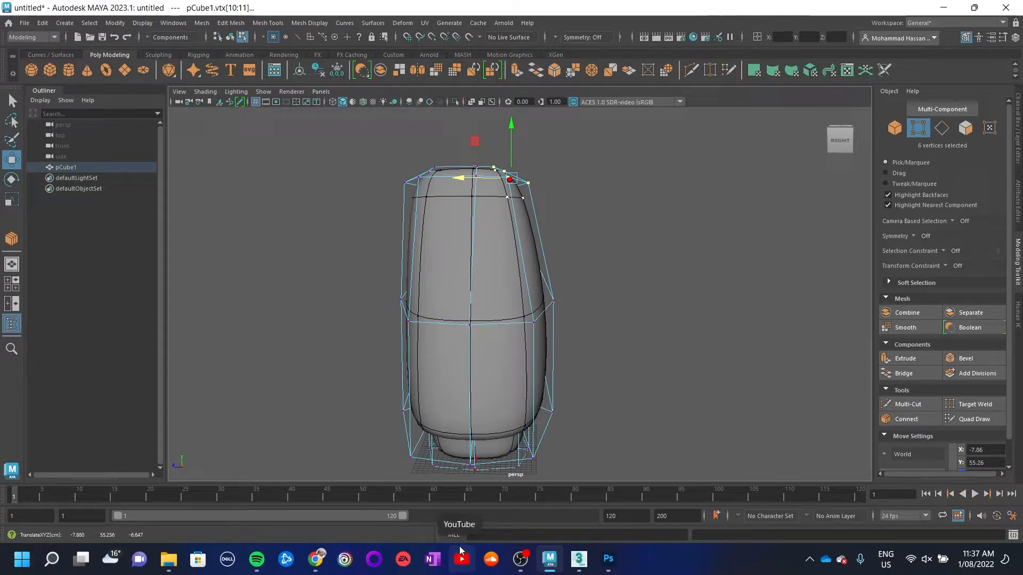
pyautogui.hotkey('ctrl', 'z')
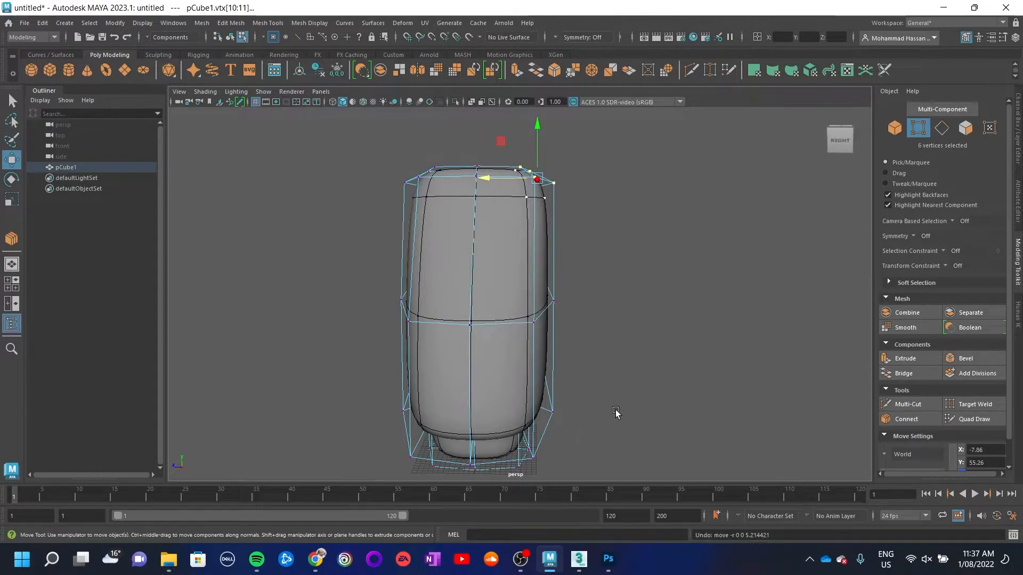
# Set symmetry to Object Z and move the outer top vertices inward on both sides to taper the body
pyautogui.click(912, 236)
pyautogui.click(935, 276)
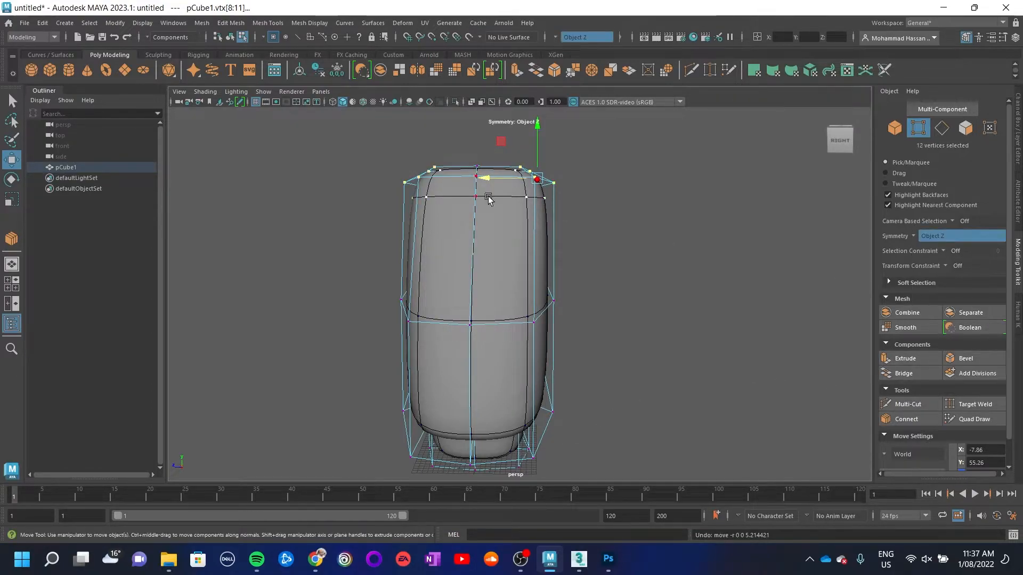
pyautogui.moveTo(495, 176); pyautogui.dragTo(478, 176)
# Select the vertices at the top of the body and rotate them to tilt the top
pyautogui.keyDown('alt'); pyautogui.moveTo(680, 281); pyautogui.dragTo(521, 255); pyautogui.keyUp('alt')
pyautogui.moveTo(692, 229); pyautogui.dragTo(518, 132)
pyautogui.press('d')
pyautogui.press('e')
pyautogui.moveTo(636, 158); pyautogui.dragTo(657, 220)
# Select the lengthwise edges of the body's upper section and connect them with one edge loop at slide 0.5
pyautogui.moveTo(611, 246); pyautogui.dragTo(442, 241)
pyautogui.moveTo(558, 267); pyautogui.dragTo(553, 205, button='right')
pyautogui.doubleClick(552, 206)
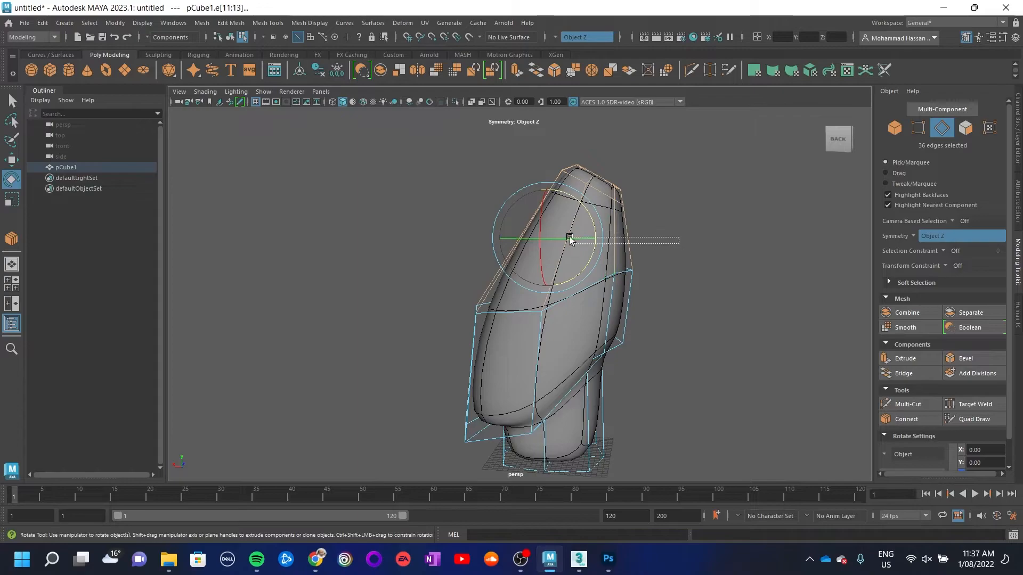
pyautogui.click(905, 419)
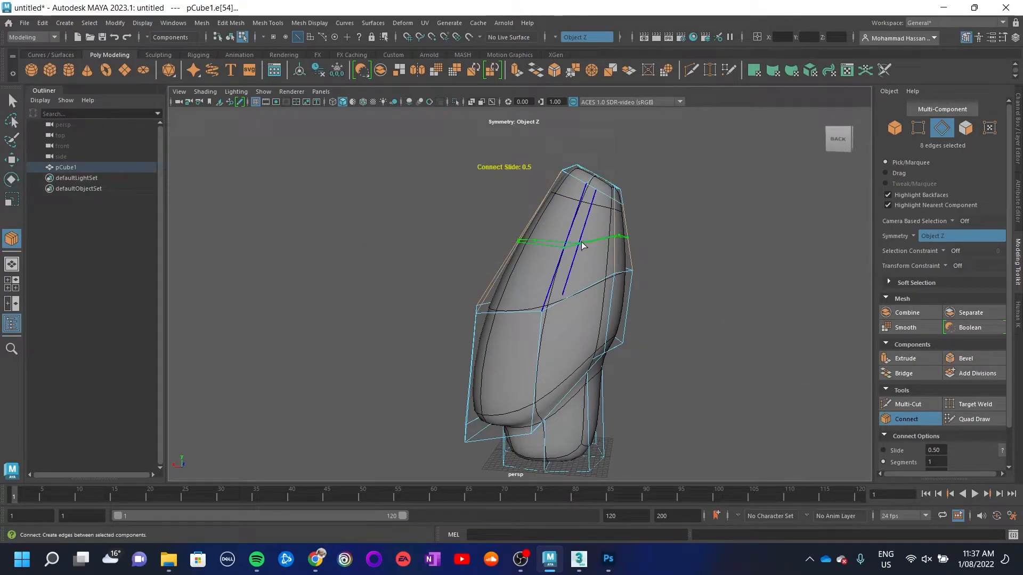
# Rotate the new upper edge loop to follow the body's slant and scale it slightly to round the profile
pyautogui.press('e')
pyautogui.moveTo(609, 219); pyautogui.dragTo(617, 228)
pyautogui.press('r')
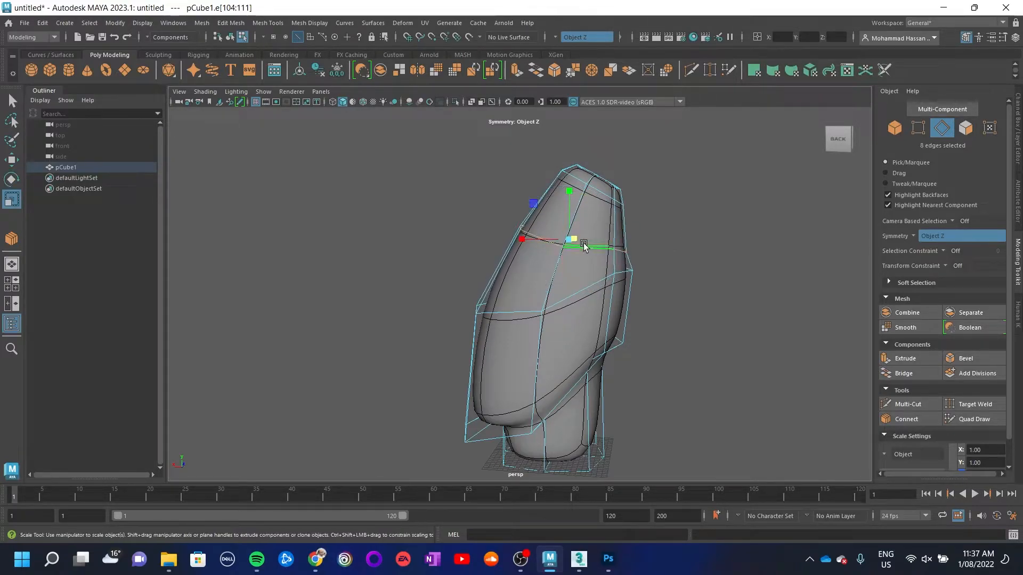
pyautogui.moveTo(523, 247); pyautogui.dragTo(520, 246)
pyautogui.click(789, 260)
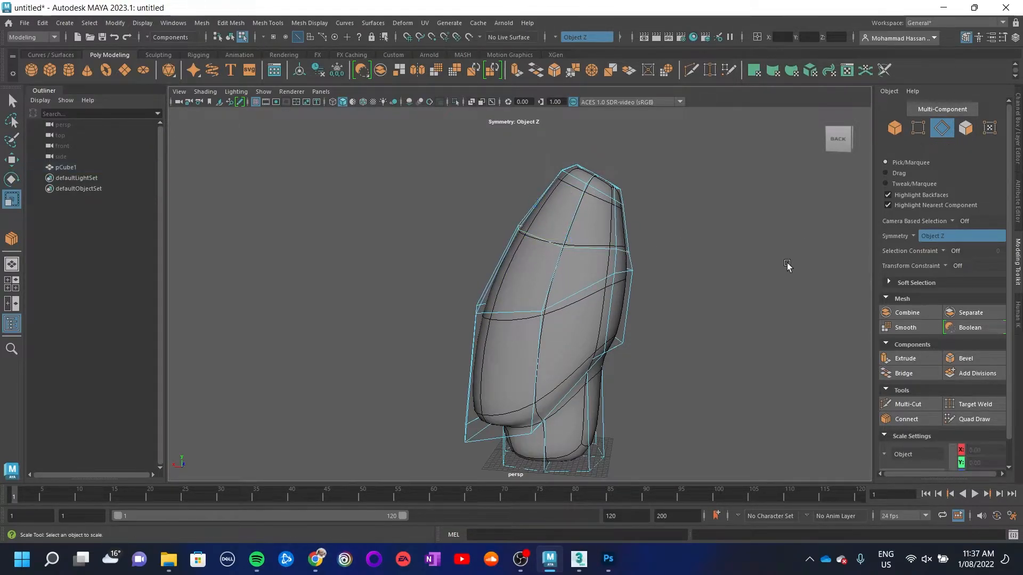
# Try to rotate the lower front rim edges of the body, and undo the rotation
pyautogui.keyDown('alt'); pyautogui.moveTo(625, 385); pyautogui.dragTo(552, 377); pyautogui.keyUp('alt')
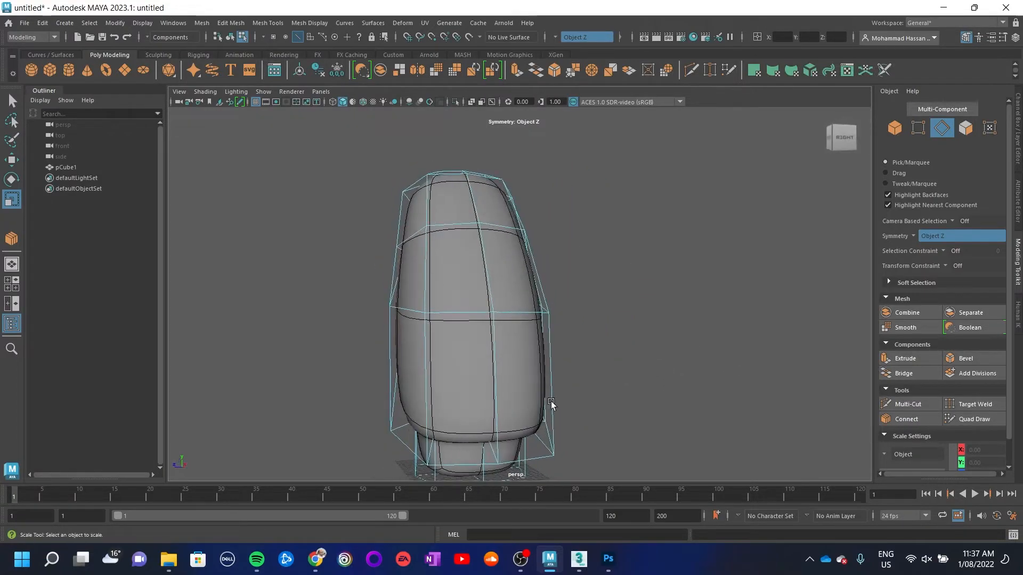
pyautogui.keyDown('alt'); pyautogui.moveTo(562, 421); pyautogui.dragTo(425, 307); pyautogui.keyUp('alt')
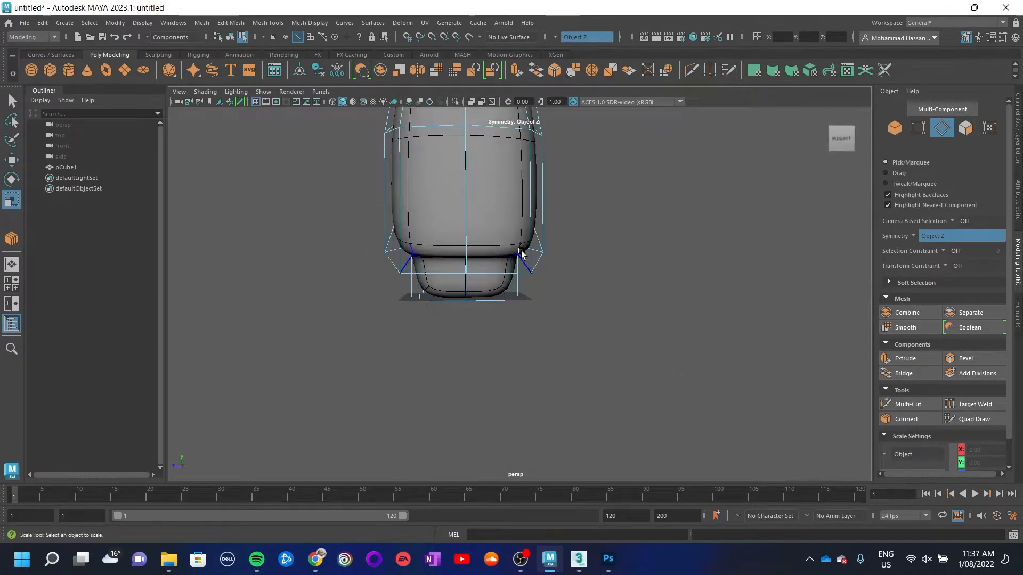
pyautogui.moveTo(464, 275); pyautogui.dragTo(461, 237, button='right')
pyautogui.click(451, 277)
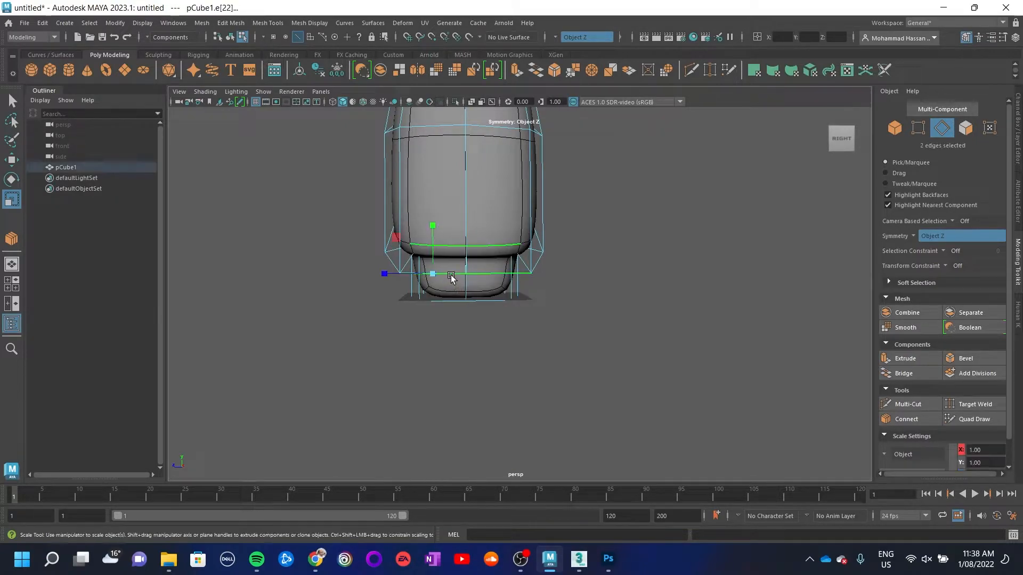
pyautogui.press('e')
pyautogui.moveTo(469, 264); pyautogui.dragTo(476, 262)
pyautogui.hotkey('ctrl', 'z')
# Pull the centre vertex of the body's lower front rim outward and down to about X 21.5, Y 1.3
pyautogui.moveTo(487, 220); pyautogui.dragTo(426, 206, button='right')
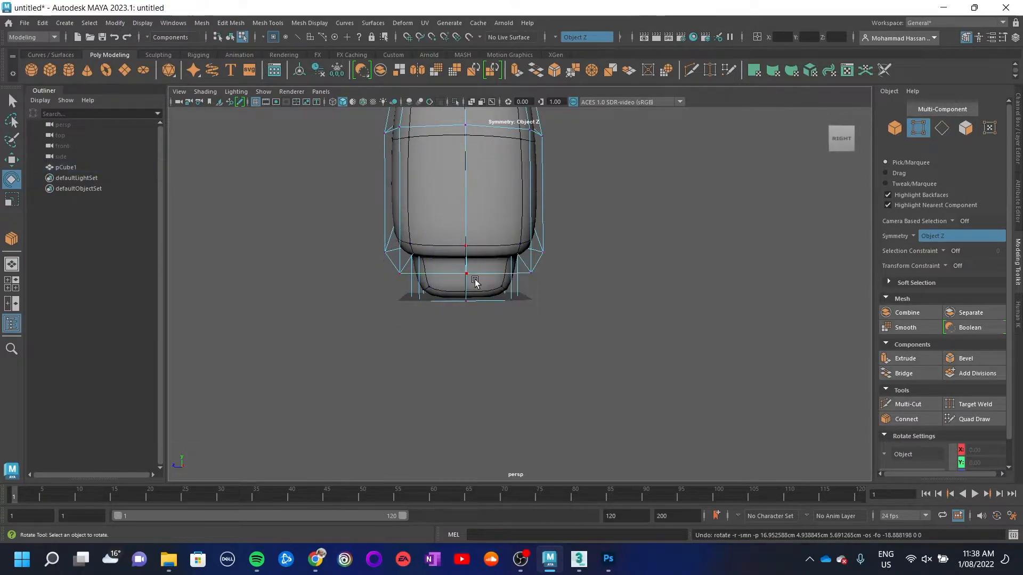
pyautogui.click(468, 274)
pyautogui.press('w')
pyautogui.keyDown('alt'); pyautogui.moveTo(467, 274); pyautogui.dragTo(575, 316); pyautogui.keyUp('alt')
pyautogui.moveTo(561, 232); pyautogui.dragTo(572, 256)
pyautogui.moveTo(590, 299)
pyautogui.mouseDown()
pyautogui.moveTo(612, 298)
pyautogui.moveTo(590, 312)
pyautogui.mouseUp()
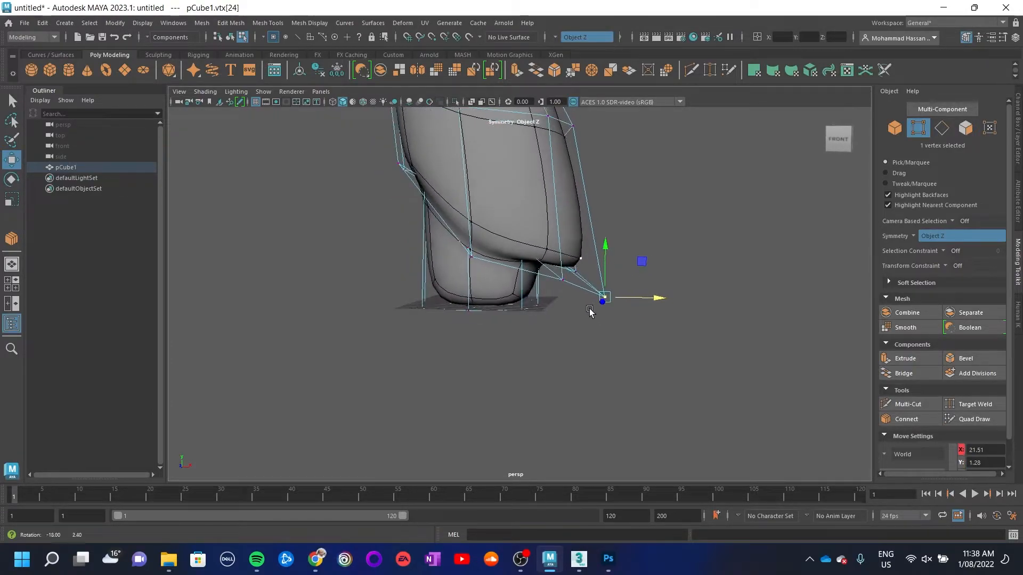
# Move the mirrored pair of rim vertices beside the lower front centre vertex back toward the base
pyautogui.click(583, 274)
pyautogui.moveTo(599, 245); pyautogui.dragTo(579, 242, button='middle')
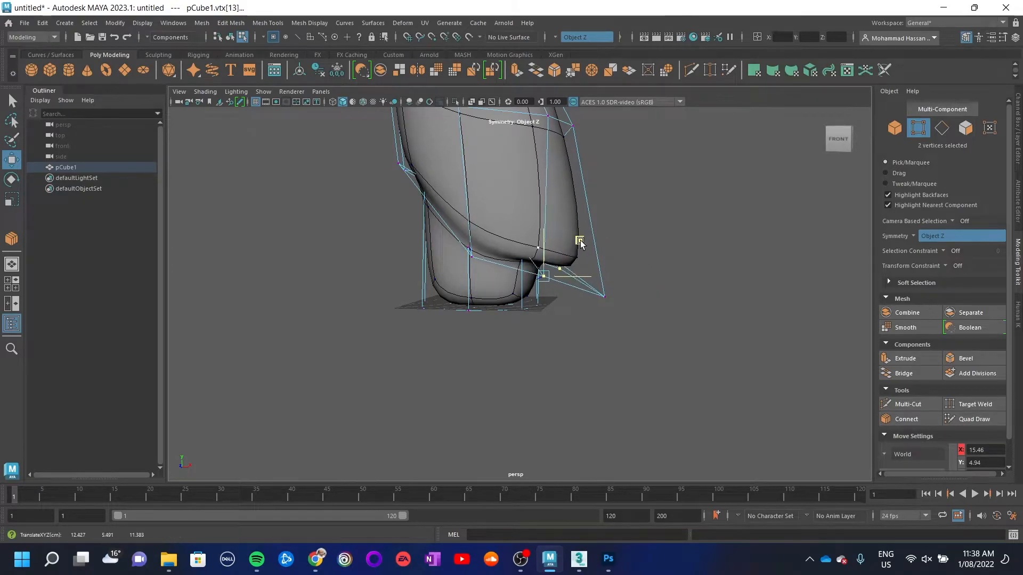
pyautogui.click(473, 260)
pyautogui.moveTo(511, 245); pyautogui.dragTo(459, 358)
pyautogui.click(695, 355)
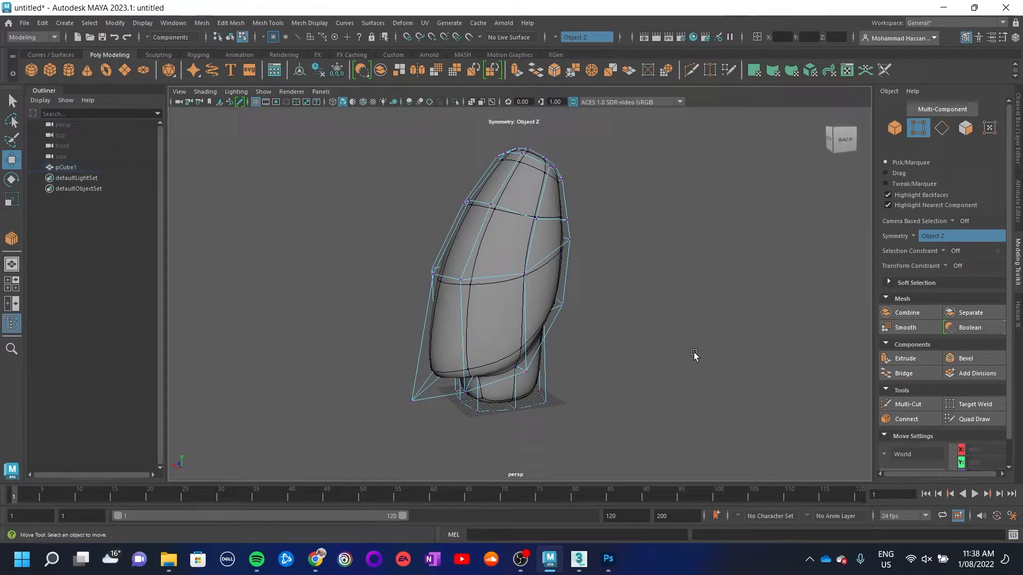
# Show the mesh in smooth preview and extrude the four faces under the base downward to about Y -0.77
pyautogui.press('3')
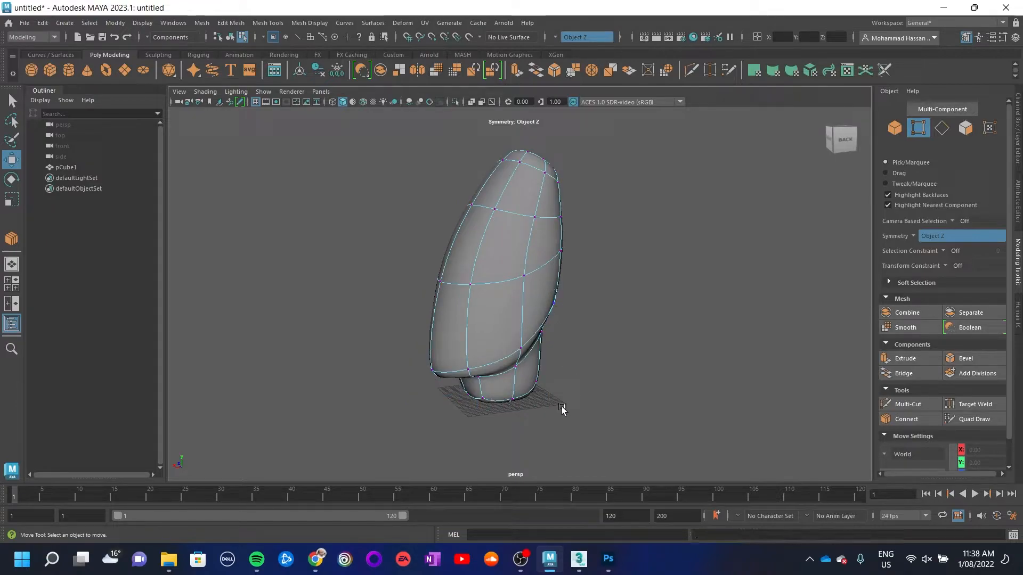
pyautogui.keyDown('alt'); pyautogui.moveTo(472, 392); pyautogui.dragTo(663, 375); pyautogui.keyUp('alt')
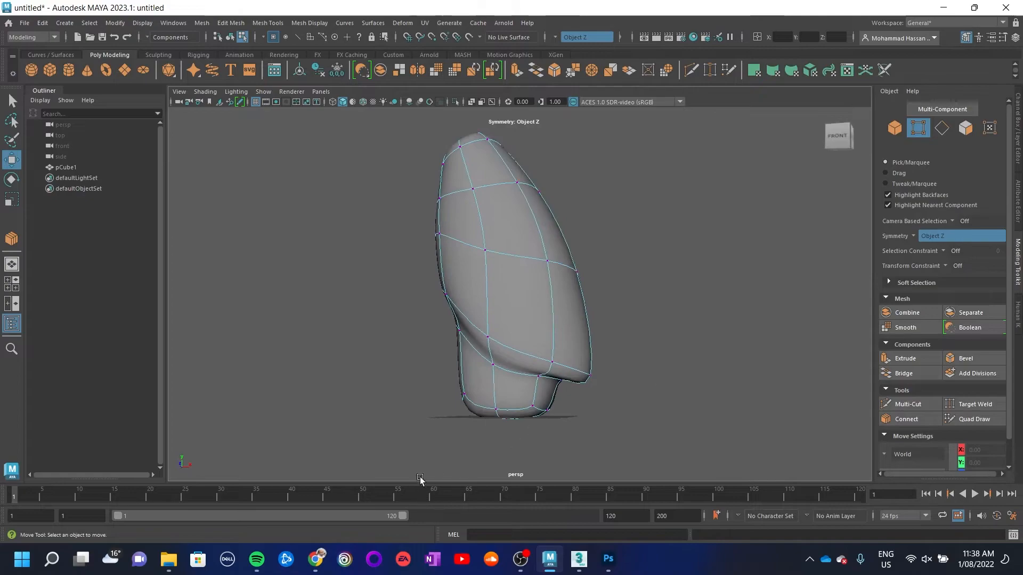
pyautogui.moveTo(459, 460)
pyautogui.keyDown('alt'); pyautogui.mouseDown()
pyautogui.moveTo(448, 472)
pyautogui.moveTo(466, 455)
pyautogui.mouseUp(); pyautogui.keyUp('alt')
pyautogui.moveTo(517, 245); pyautogui.dragTo(521, 269, button='right')
pyautogui.click(528, 366)
pyautogui.keyDown('shift'); pyautogui.click(528, 367); pyautogui.keyUp('shift')
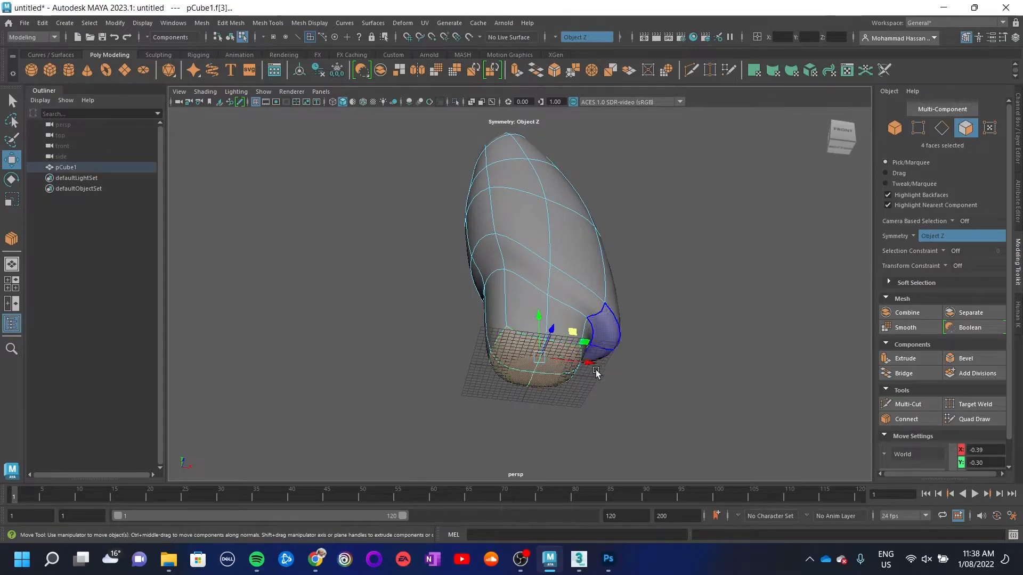
pyautogui.keyDown('shift'); pyautogui.moveTo(540, 326); pyautogui.dragTo(540, 341); pyautogui.keyUp('shift')
# Compare the extruded base and the whole body in unsmoothed and smoothed display, ending with the cage and smooth preview together
pyautogui.moveTo(552, 559)
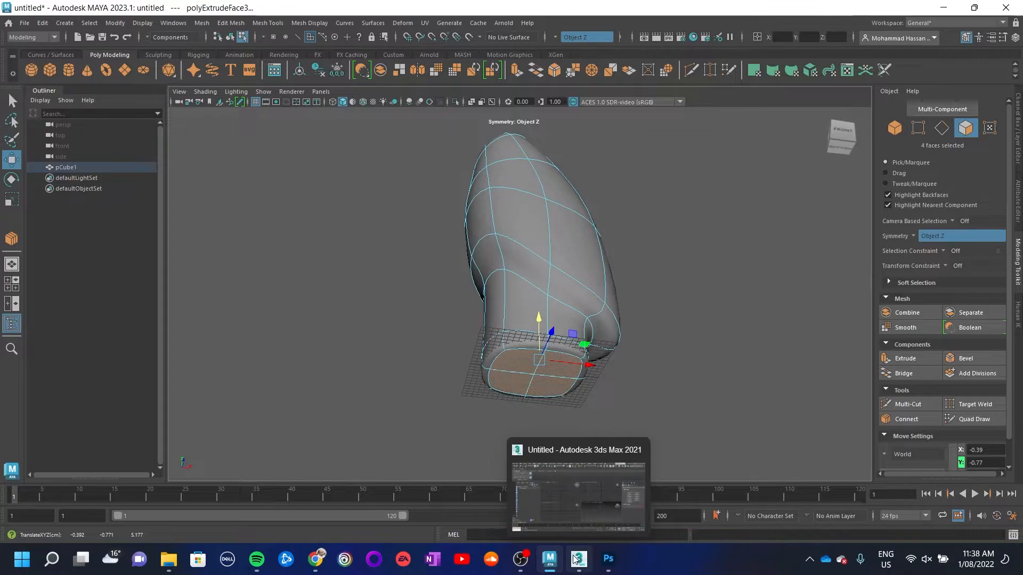
pyautogui.press('1')
pyautogui.keyDown('alt'); pyautogui.moveTo(521, 402); pyautogui.dragTo(488, 422); pyautogui.keyUp('alt')
pyautogui.keyDown('alt'); pyautogui.moveTo(463, 419); pyautogui.dragTo(522, 430, button='right'); pyautogui.keyUp('alt')
pyautogui.keyDown('alt'); pyautogui.moveTo(522, 429); pyautogui.dragTo(490, 291, button='middle'); pyautogui.keyUp('alt')
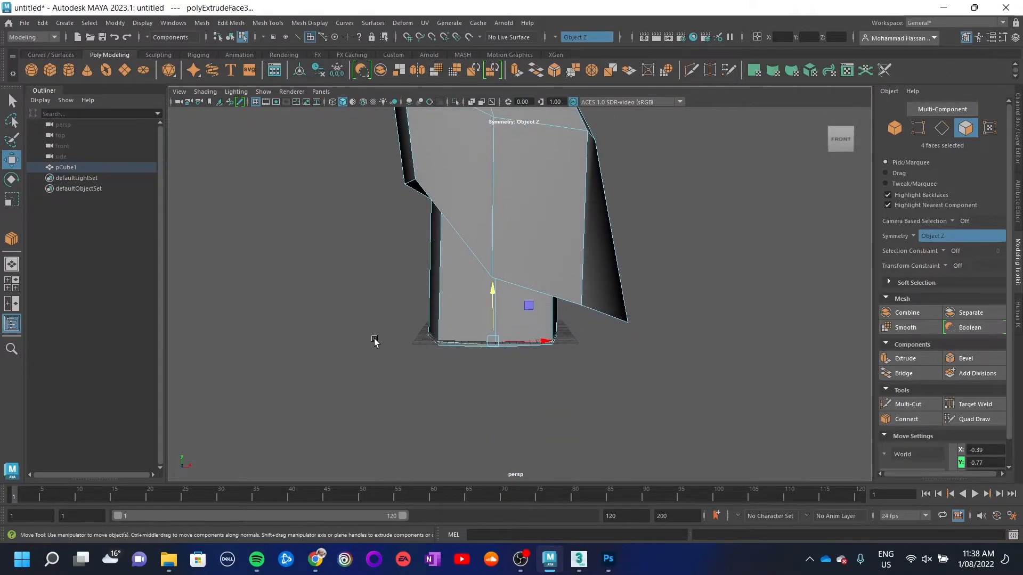
pyautogui.keyDown('alt'); pyautogui.moveTo(368, 344); pyautogui.dragTo(428, 409, button='right'); pyautogui.keyUp('alt')
pyautogui.keyDown('alt'); pyautogui.moveTo(427, 409); pyautogui.dragTo(411, 391); pyautogui.keyUp('alt')
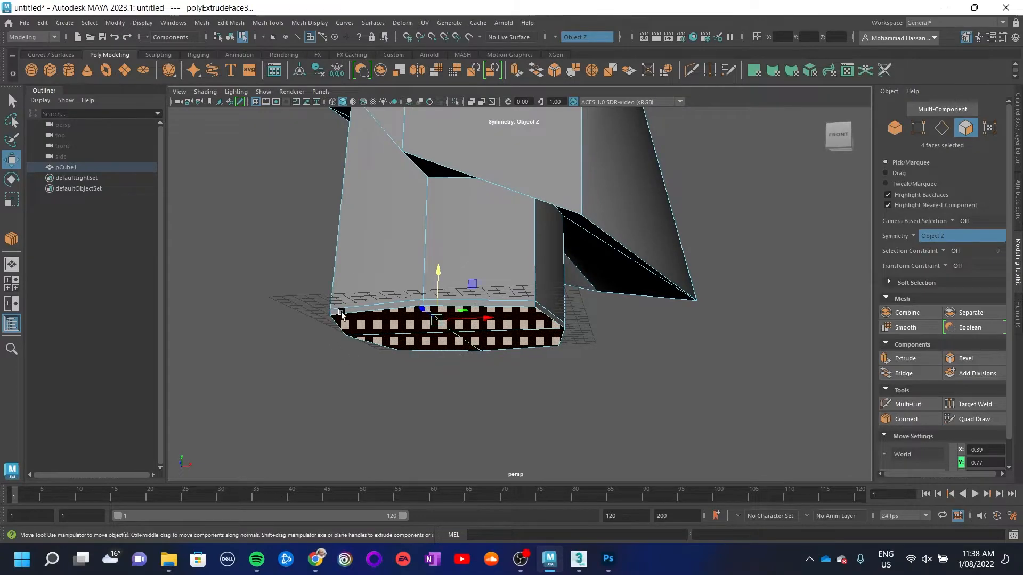
pyautogui.keyDown('alt'); pyautogui.moveTo(342, 315); pyautogui.dragTo(479, 288); pyautogui.keyUp('alt')
pyautogui.press('3')
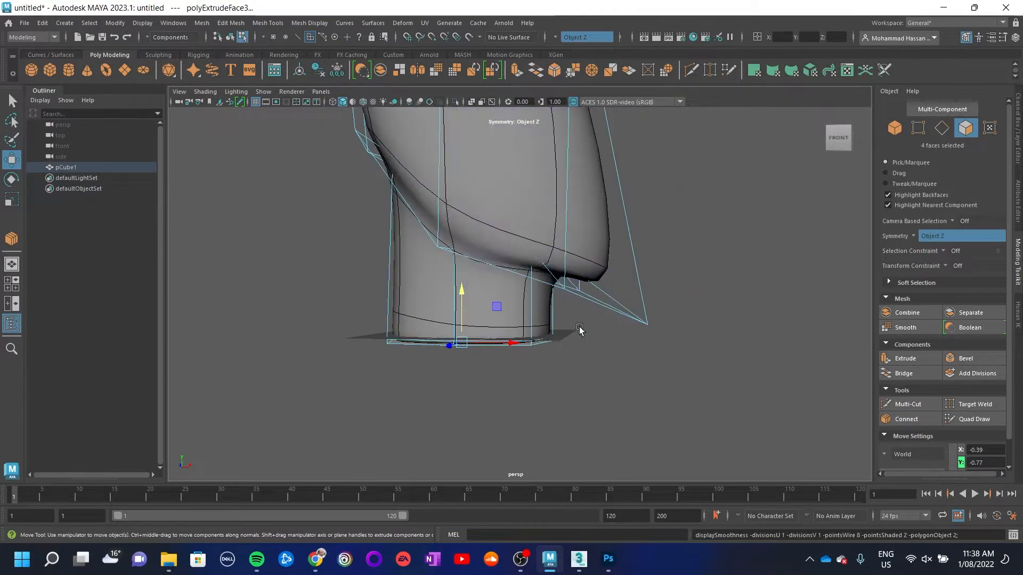
pyautogui.click(506, 395)
pyautogui.keyDown('alt'); pyautogui.moveTo(507, 395); pyautogui.dragTo(432, 392); pyautogui.keyUp('alt')
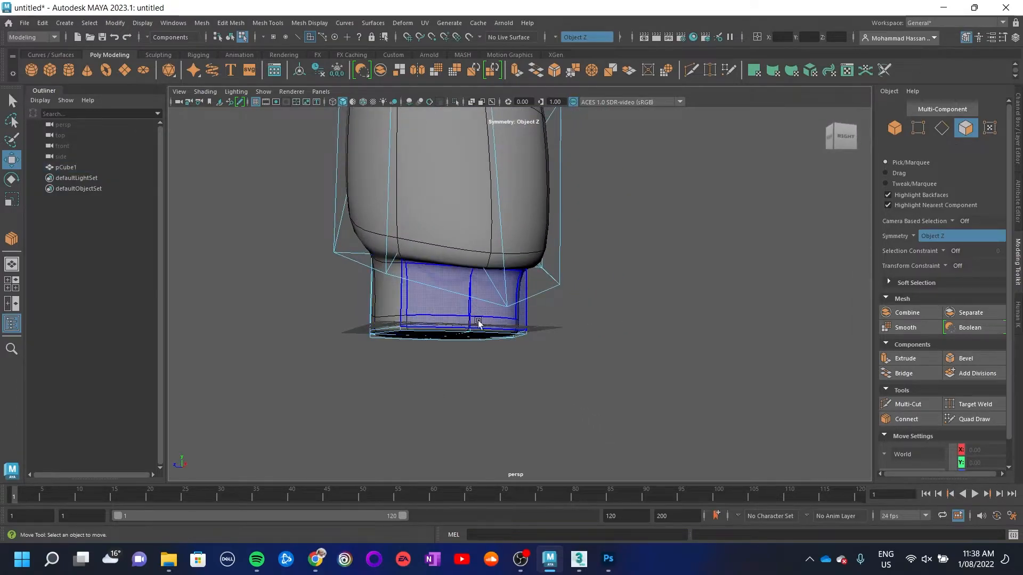
pyautogui.keyDown('alt'); pyautogui.moveTo(438, 307); pyautogui.dragTo(398, 347); pyautogui.keyUp('alt')
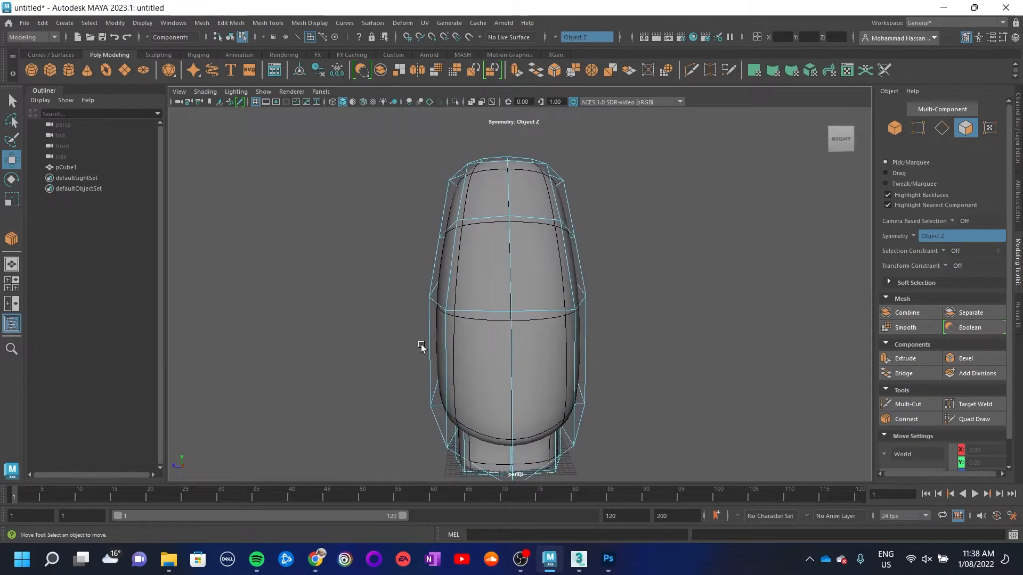
pyautogui.press('2')
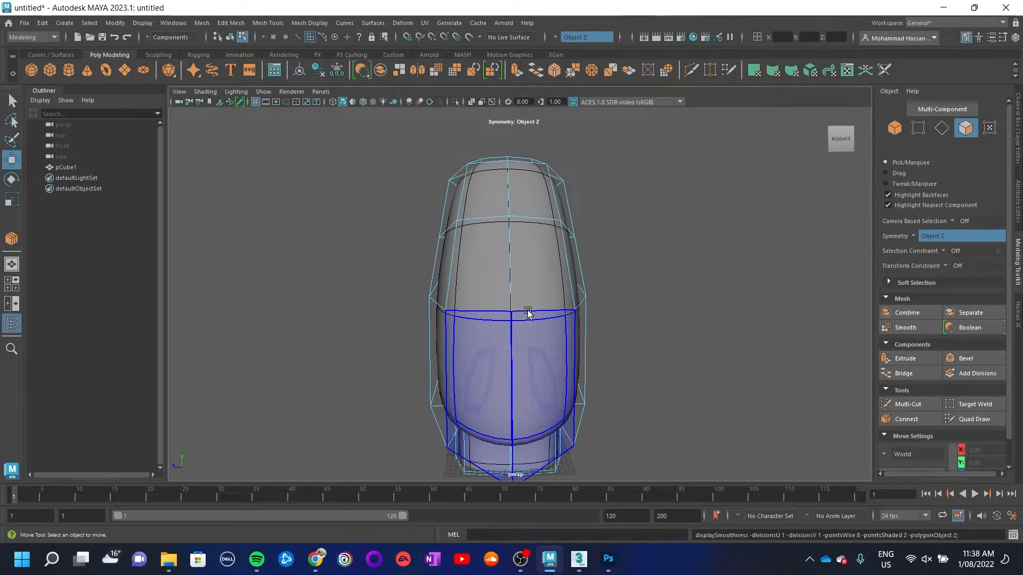
# Scale the middle and lower edge loops of the body wider along Z
pyautogui.rightClick(527, 313)
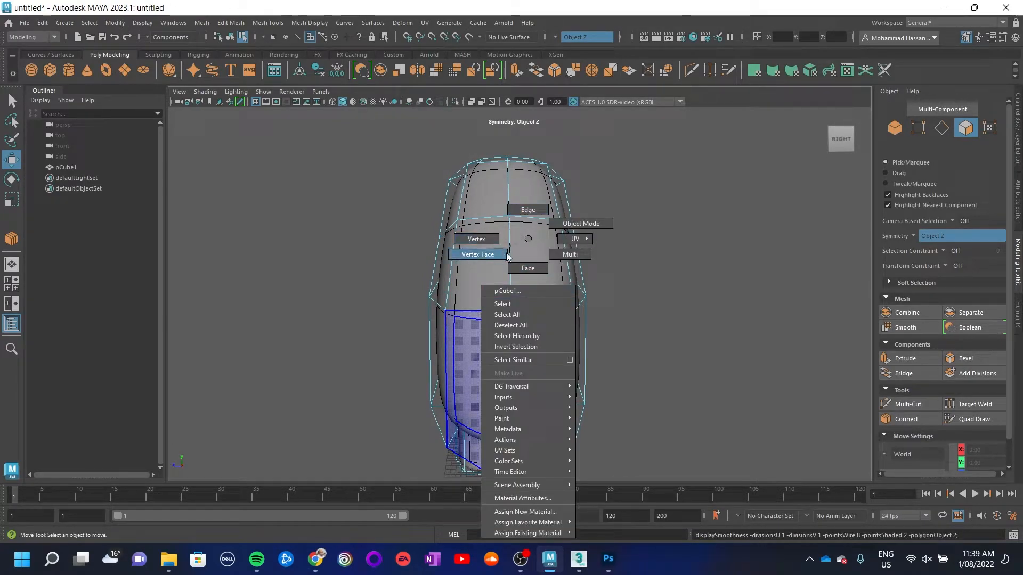
pyautogui.click(527, 211)
pyautogui.doubleClick(548, 310)
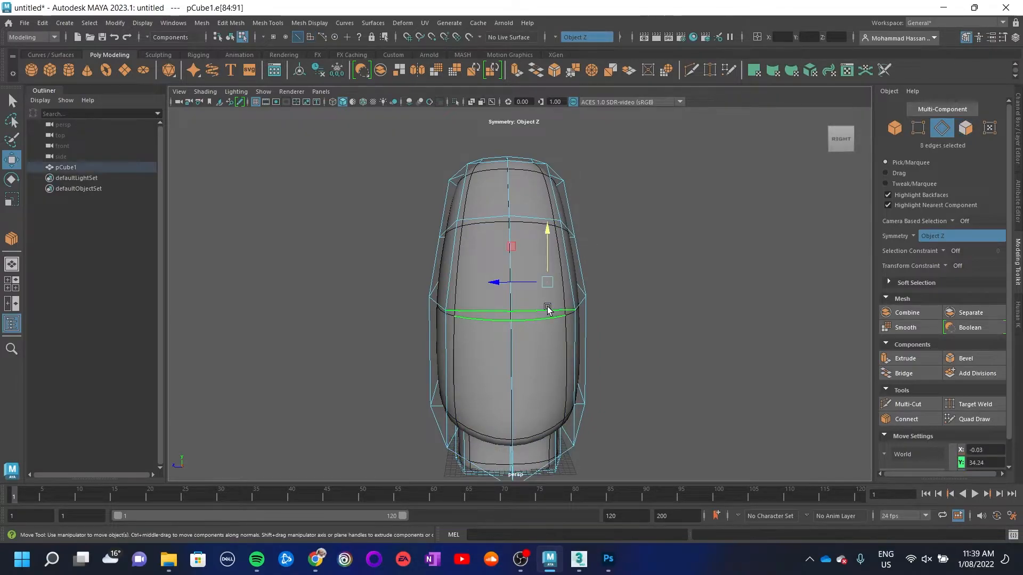
pyautogui.moveTo(480, 334)
pyautogui.keyDown('alt'); pyautogui.mouseDown()
pyautogui.moveTo(596, 329)
pyautogui.moveTo(479, 336)
pyautogui.mouseUp(); pyautogui.keyUp('alt')
pyautogui.press('r')
pyautogui.moveTo(495, 282)
pyautogui.mouseDown()
pyautogui.moveTo(479, 281)
pyautogui.moveTo(491, 283)
pyautogui.mouseUp()
pyautogui.doubleClick(579, 427)
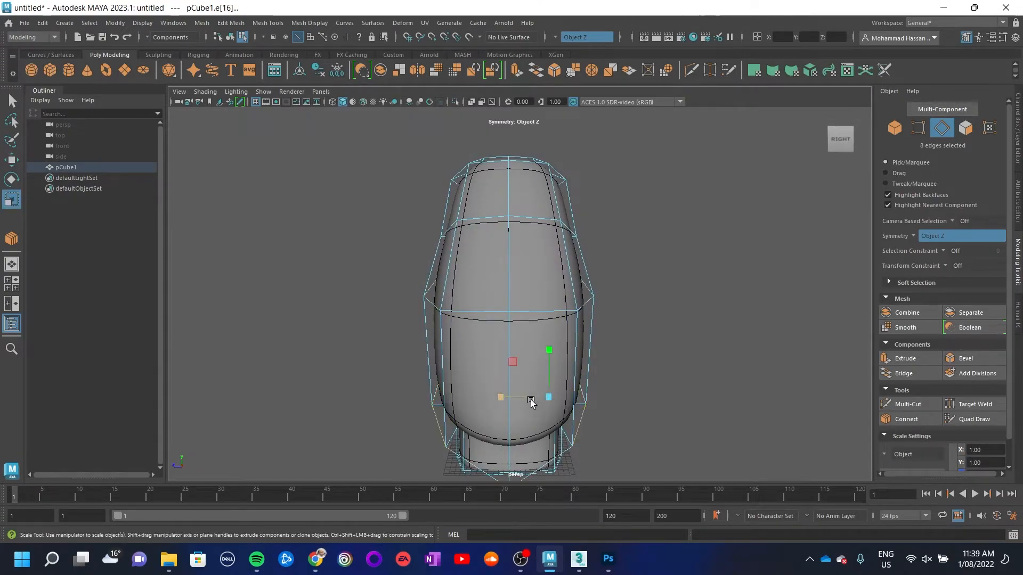
pyautogui.moveTo(500, 398); pyautogui.dragTo(489, 399)
# Scale the body's upper edge loop and the loop just below the top narrower along Z
pyautogui.doubleClick(433, 254)
pyautogui.doubleClick(447, 232)
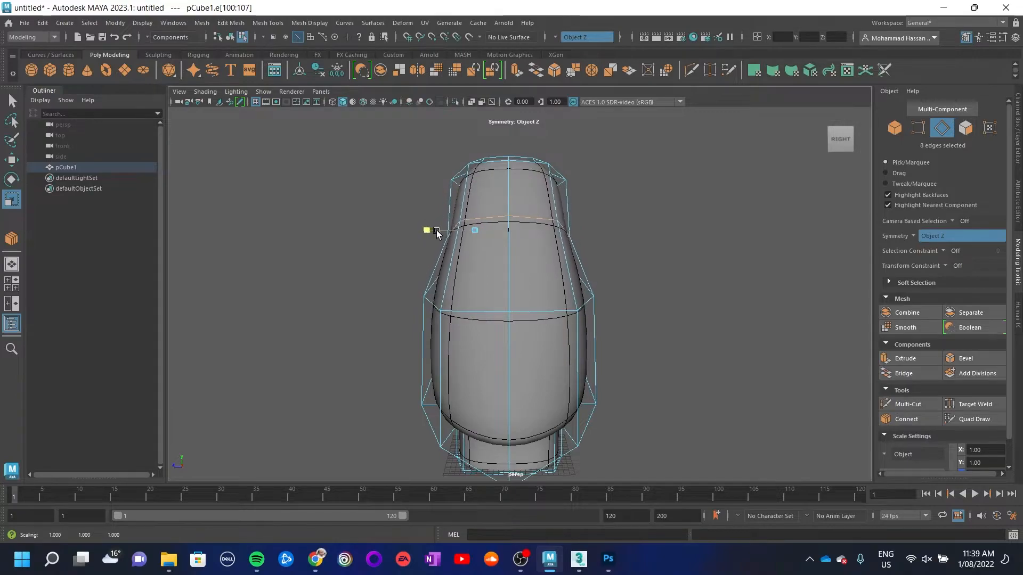
pyautogui.doubleClick(442, 170)
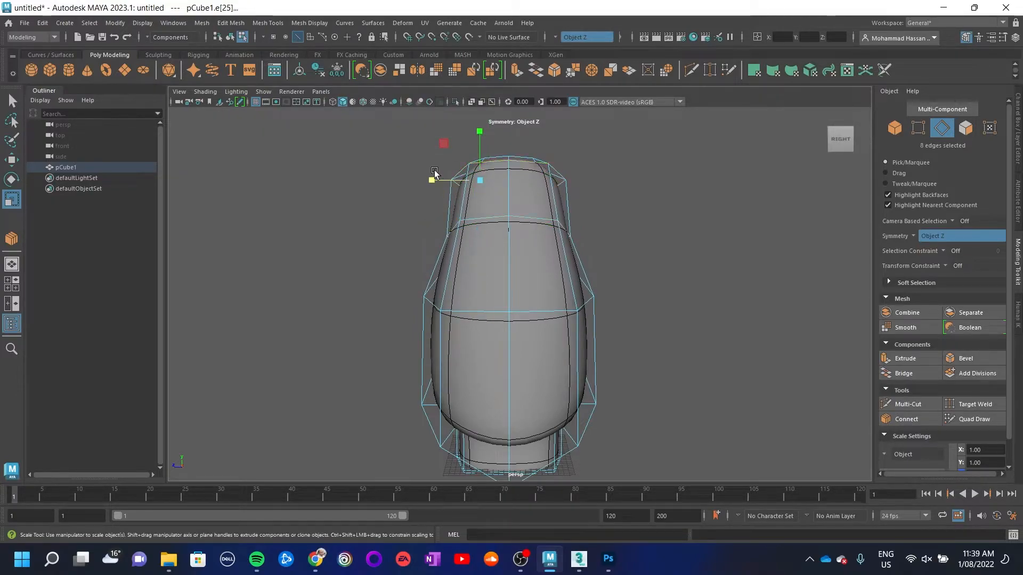
pyautogui.moveTo(431, 182); pyautogui.dragTo(451, 183)
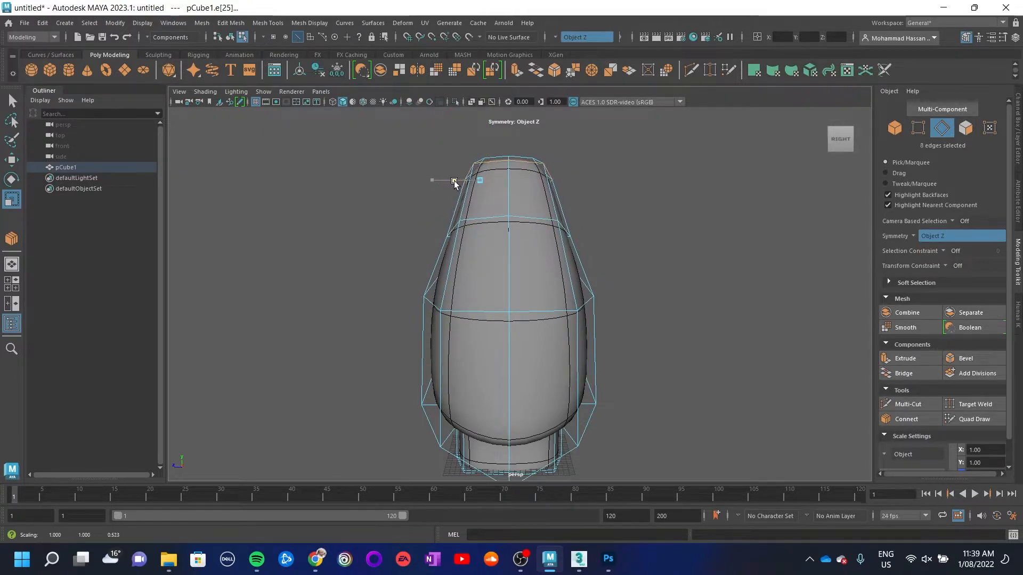
pyautogui.click(688, 253)
pyautogui.keyDown('alt'); pyautogui.moveTo(591, 336); pyautogui.dragTo(642, 341); pyautogui.keyUp('alt')
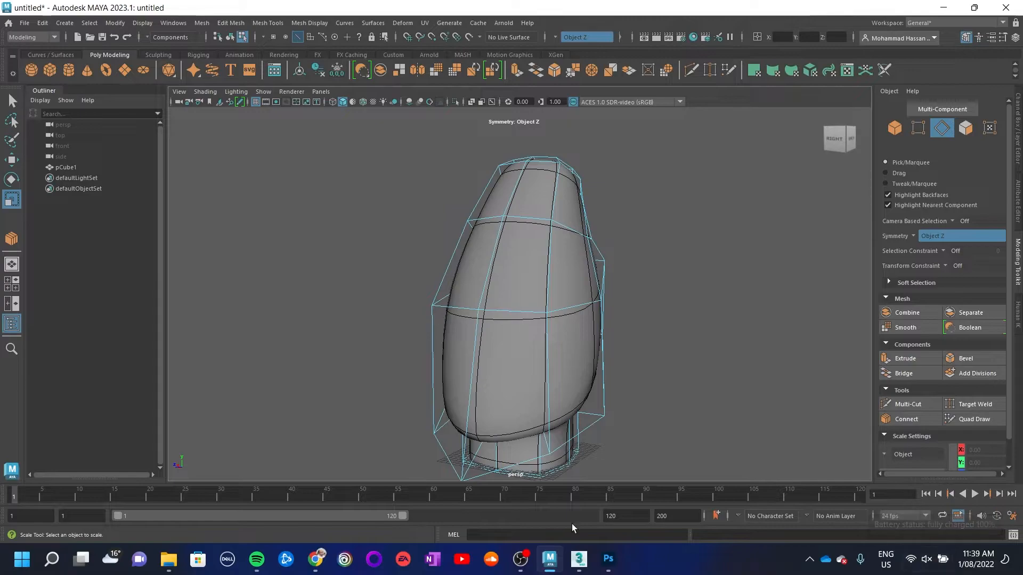
# In unsmoothed display, try extruding the front centre vertex of the body's middle loop with width 0.5 and length 1
pyautogui.click(488, 301)
pyautogui.keyDown('alt'); pyautogui.moveTo(488, 303); pyautogui.dragTo(537, 362); pyautogui.keyUp('alt')
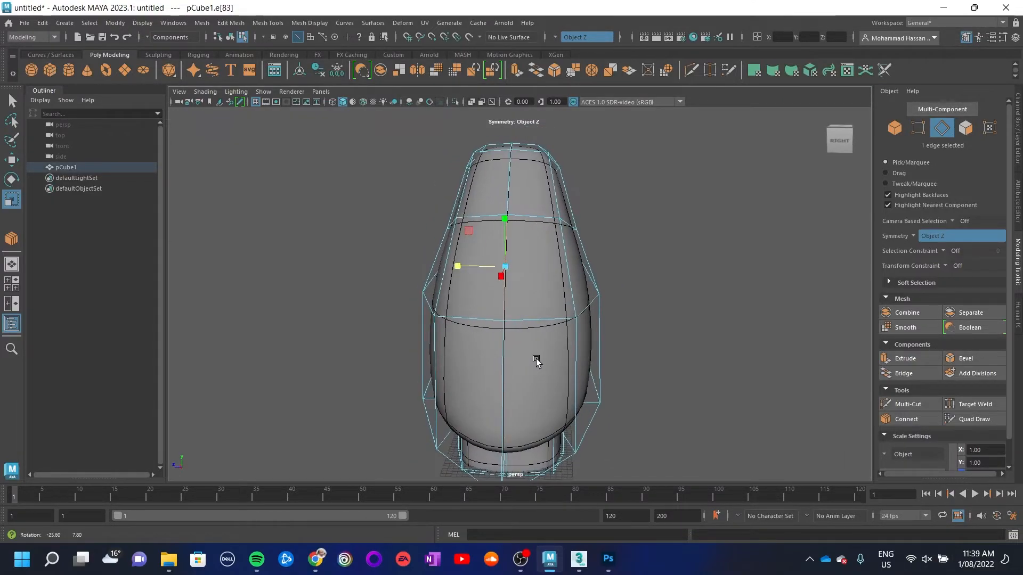
pyautogui.press('1')
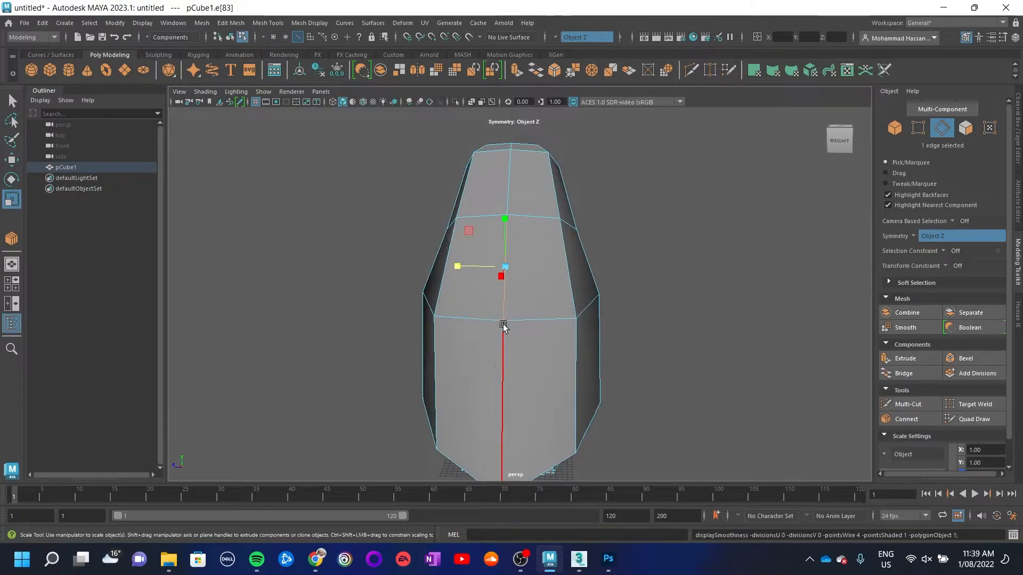
pyautogui.moveTo(501, 240); pyautogui.dragTo(455, 238, button='right')
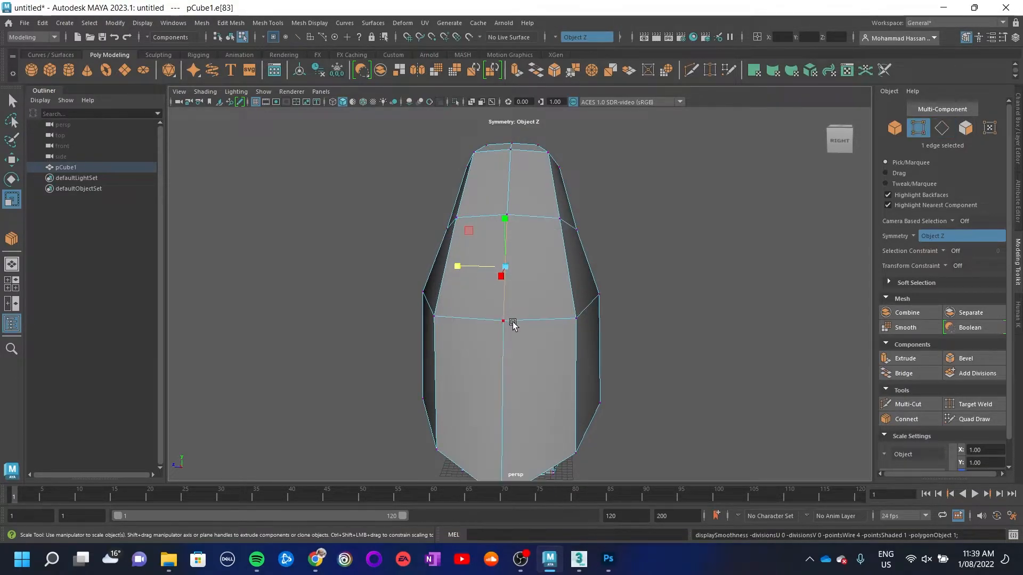
pyautogui.click(503, 321)
pyautogui.keyDown('alt'); pyautogui.moveTo(528, 394); pyautogui.dragTo(511, 373); pyautogui.keyUp('alt')
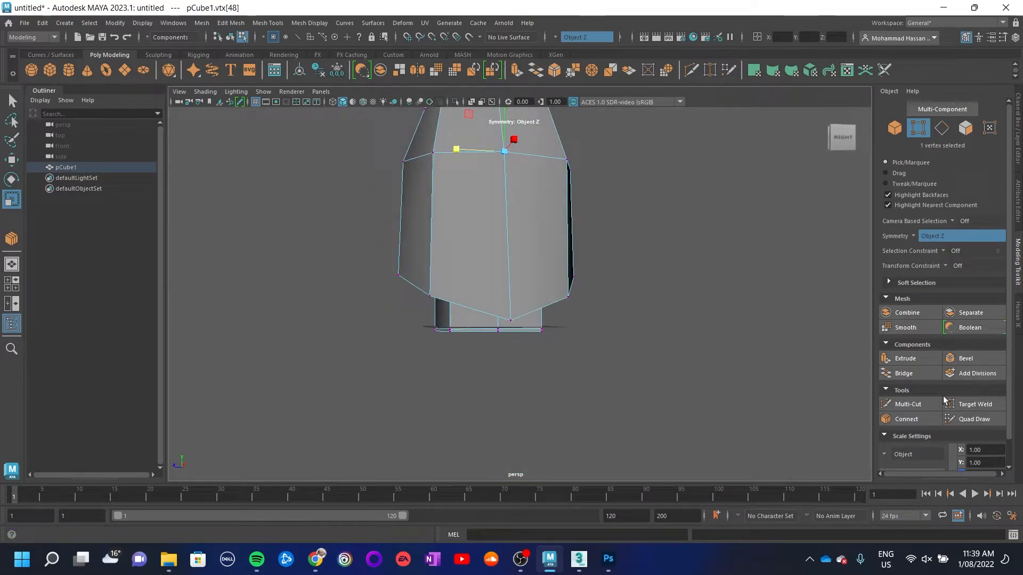
pyautogui.click(922, 355)
pyautogui.keyDown('alt'); pyautogui.moveTo(635, 264); pyautogui.dragTo(493, 264); pyautogui.keyUp('alt')
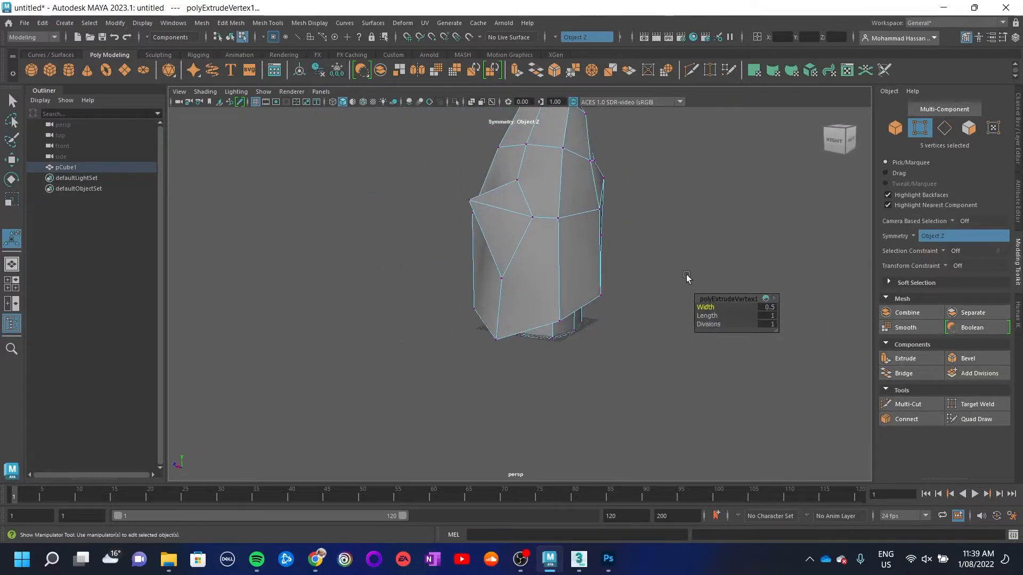
pyautogui.keyDown('alt'); pyautogui.moveTo(563, 235); pyautogui.dragTo(511, 201); pyautogui.keyUp('alt')
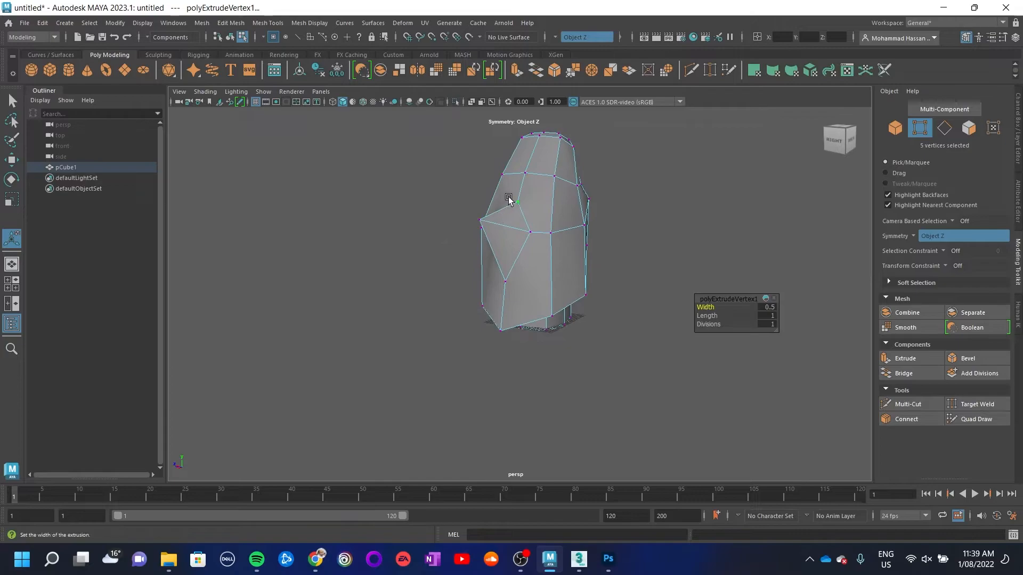
# Inspect the extruded front vertex with the body shown in smooth preview
pyautogui.click(544, 238)
pyautogui.keyDown('alt'); pyautogui.moveTo(543, 238); pyautogui.dragTo(426, 418); pyautogui.keyUp('alt')
pyautogui.keyDown('ctrl'); pyautogui.keyDown('alt'); pyautogui.moveTo(426, 418); pyautogui.dragTo(432, 411); pyautogui.keyUp('alt'); pyautogui.keyUp('ctrl')
pyautogui.hotkey('ctrl', 'z')
pyautogui.keyDown('alt'); pyautogui.moveTo(612, 343); pyautogui.dragTo(460, 306, button='right'); pyautogui.keyUp('alt')
pyautogui.keyDown('alt'); pyautogui.moveTo(459, 306); pyautogui.dragTo(583, 204); pyautogui.keyUp('alt')
pyautogui.press('3')
pyautogui.click(506, 308)
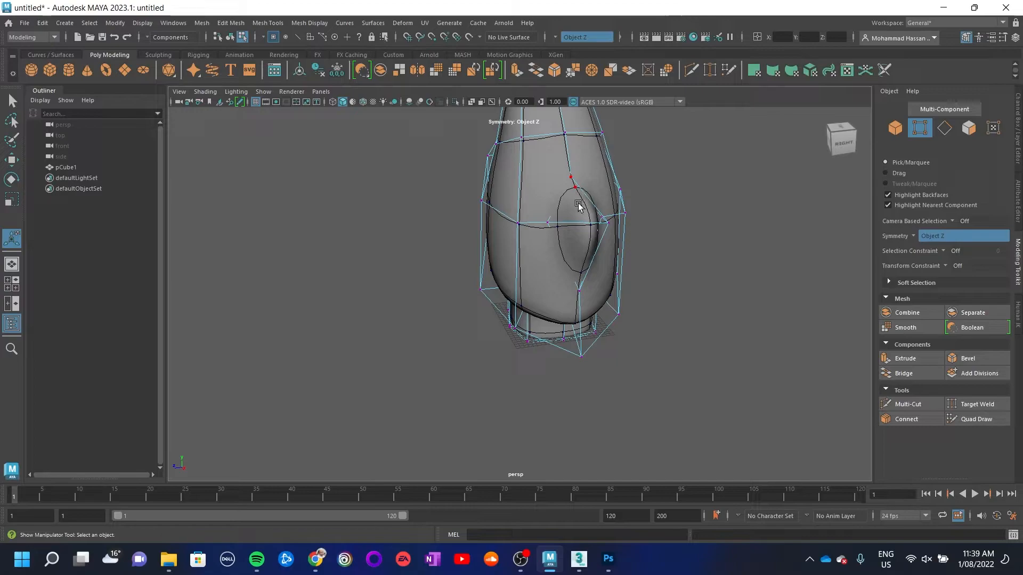
# Undo the vertex extrusion on the front of the body and clear the selection
pyautogui.keyDown('alt'); pyautogui.moveTo(584, 221); pyautogui.dragTo(545, 283); pyautogui.keyUp('alt')
pyautogui.hotkey('ctrl', 'z')
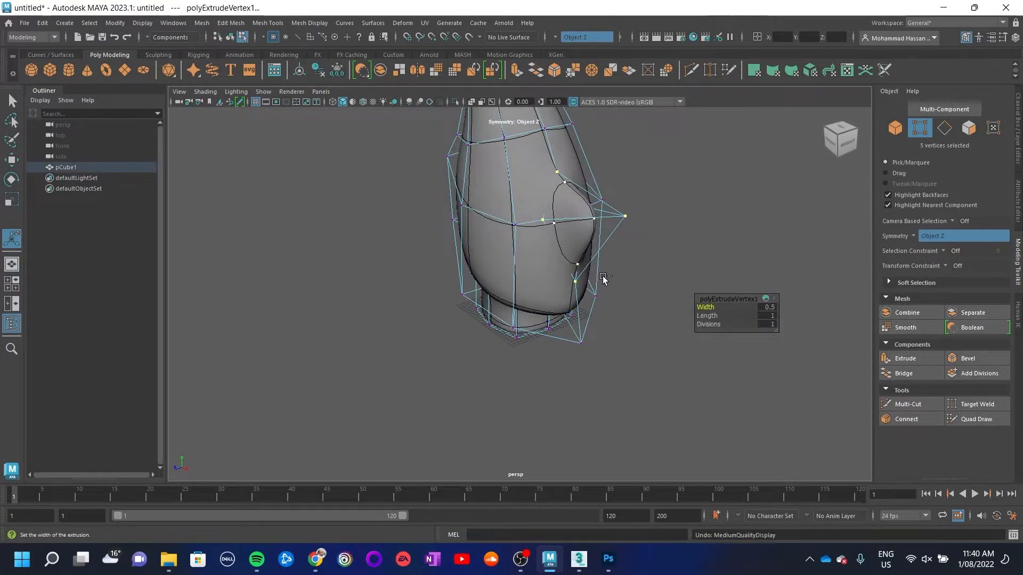
pyautogui.hotkey('ctrl', 'z')
pyautogui.click(677, 263)
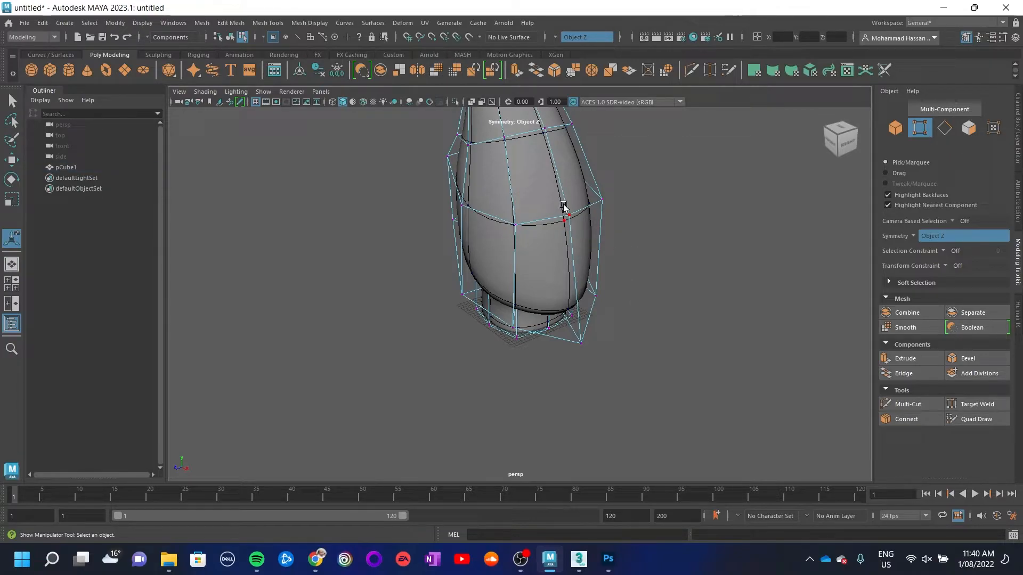
# Try beveling the two front centre edges above and below the middle loop with a fraction of 0.3, and undo it
pyautogui.moveTo(563, 205); pyautogui.dragTo(562, 176, button='right')
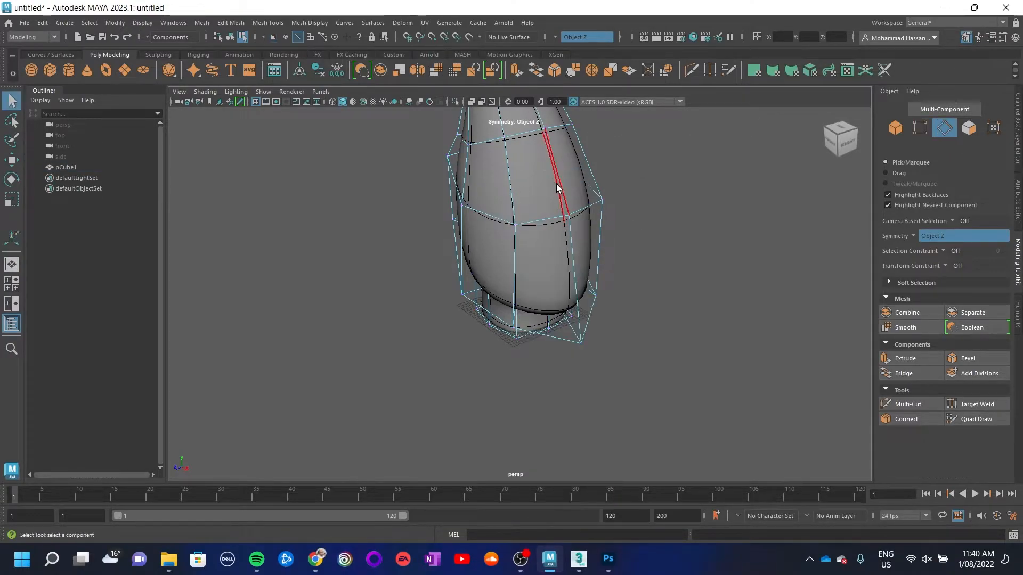
pyautogui.click(605, 282)
pyautogui.click(570, 257)
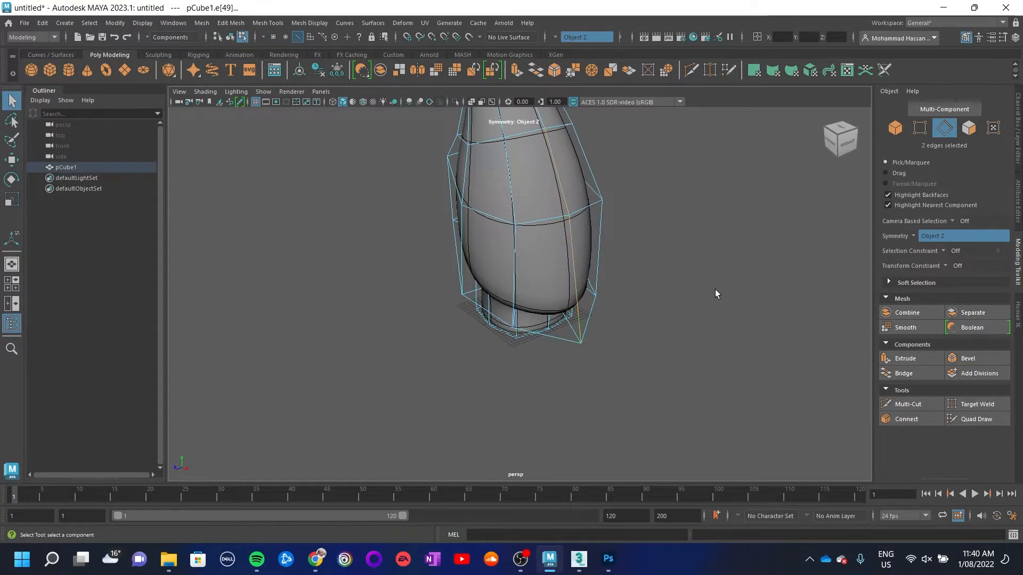
pyautogui.click(957, 357)
pyautogui.keyDown('alt'); pyautogui.moveTo(631, 217); pyautogui.dragTo(754, 315); pyautogui.keyUp('alt')
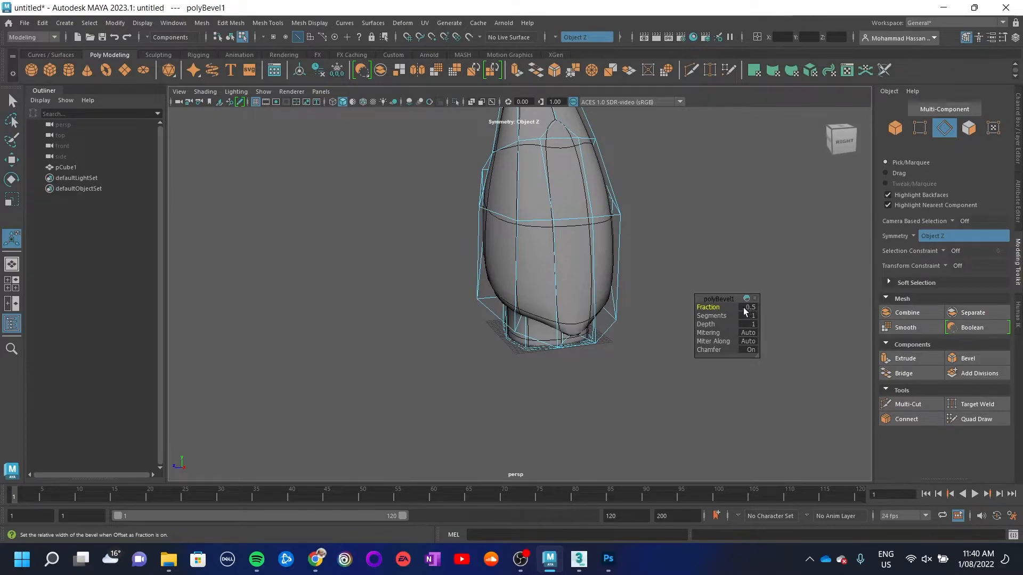
pyautogui.click(751, 307)
pyautogui.moveTo(714, 308); pyautogui.dragTo(714, 306)
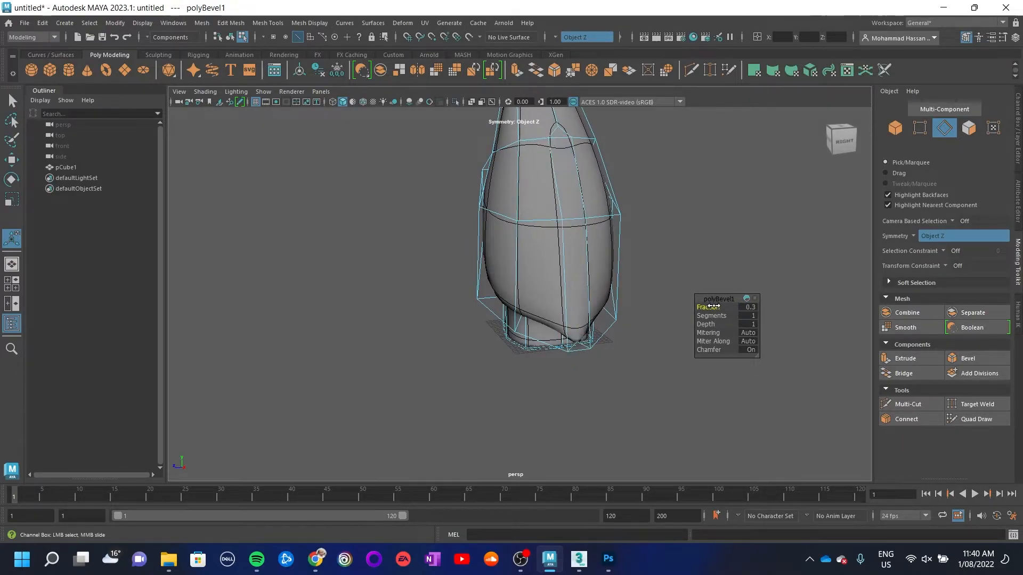
pyautogui.hotkey('ctrl', 'z')
pyautogui.hotkey('ctrl', 'z')
# Try beveling only the front centre edge above the middle loop with a fraction of 0.5, and undo it
pyautogui.click(568, 184)
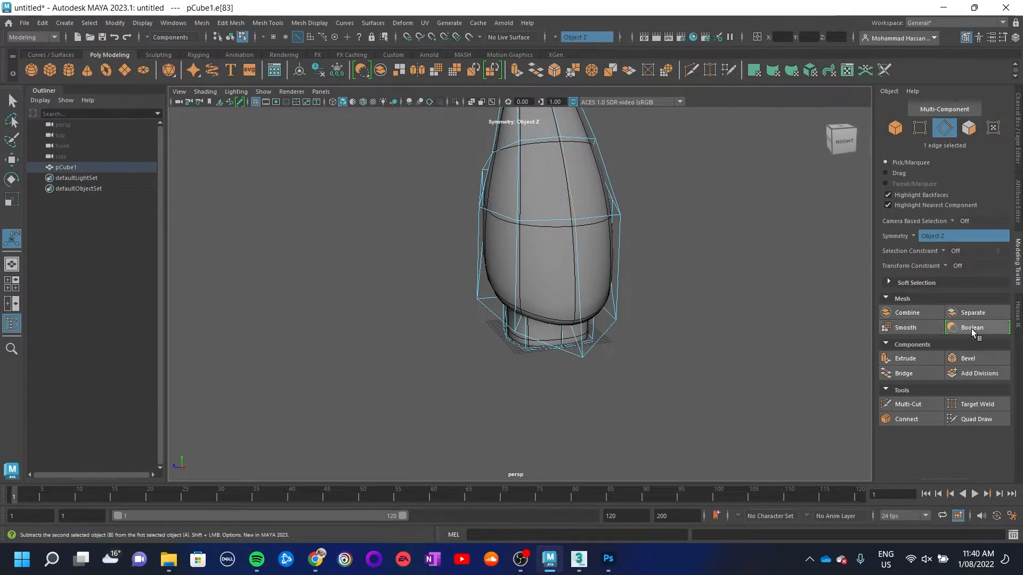
pyautogui.click(974, 357)
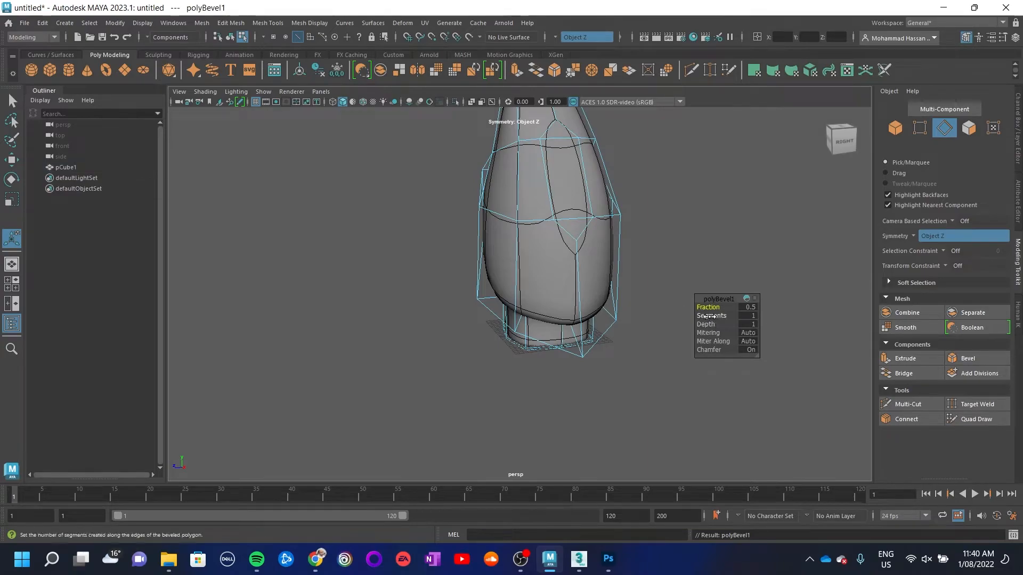
pyautogui.keyDown('alt'); pyautogui.moveTo(566, 277); pyautogui.dragTo(649, 267); pyautogui.keyUp('alt')
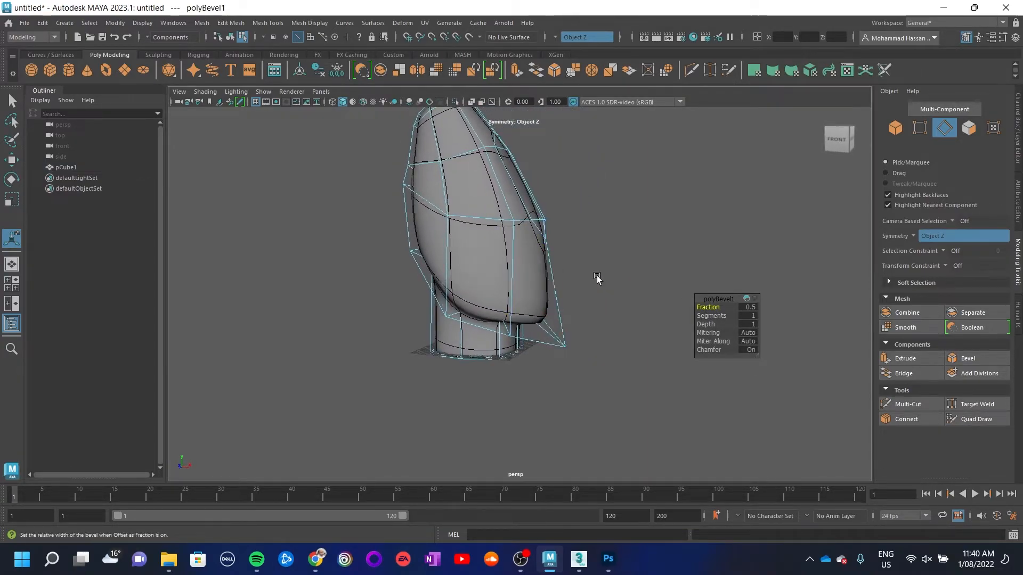
pyautogui.hotkey('ctrl', 'z')
# Connect the ring of vertical edges around the lower body to add a horizontal edge loop between the middle loop and the rim
pyautogui.click(618, 271)
pyautogui.click(513, 272)
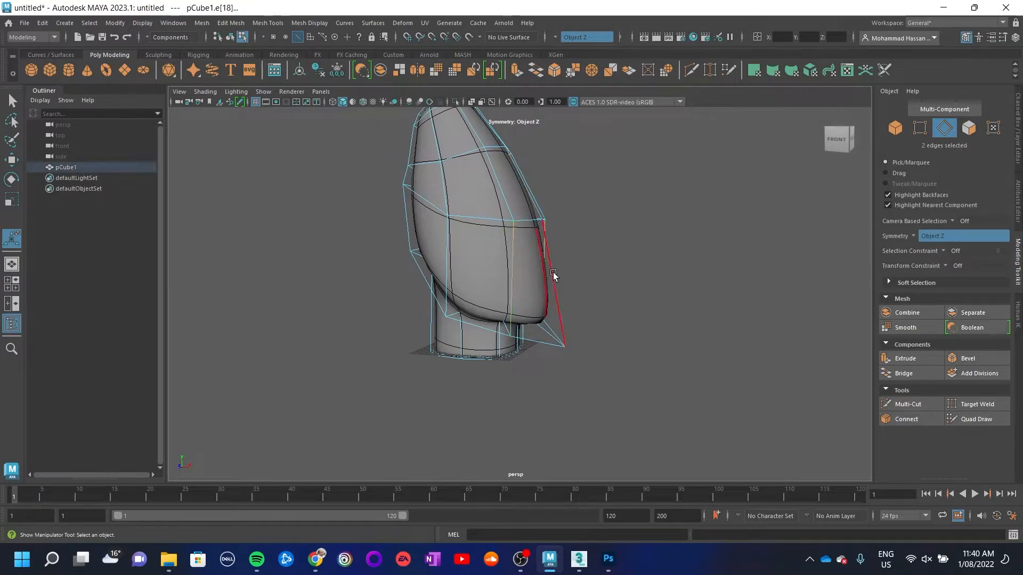
pyautogui.keyDown('alt'); pyautogui.moveTo(685, 291); pyautogui.dragTo(591, 300); pyautogui.keyUp('alt')
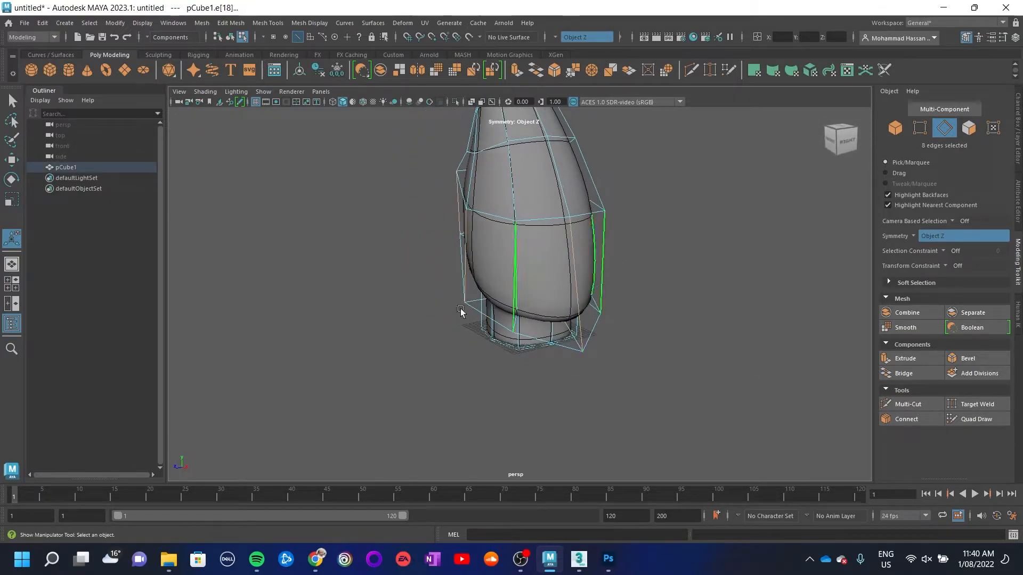
pyautogui.click(906, 418)
pyautogui.press('q')
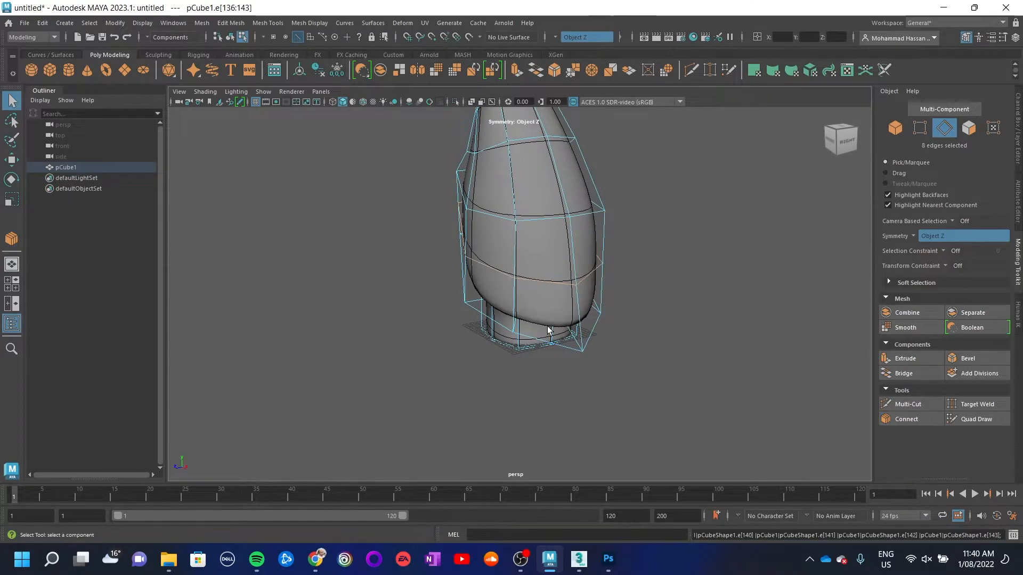
# Bevel the two front centre edges above the new lower loop with a fraction of 0.5 and one segment
pyautogui.click(570, 245)
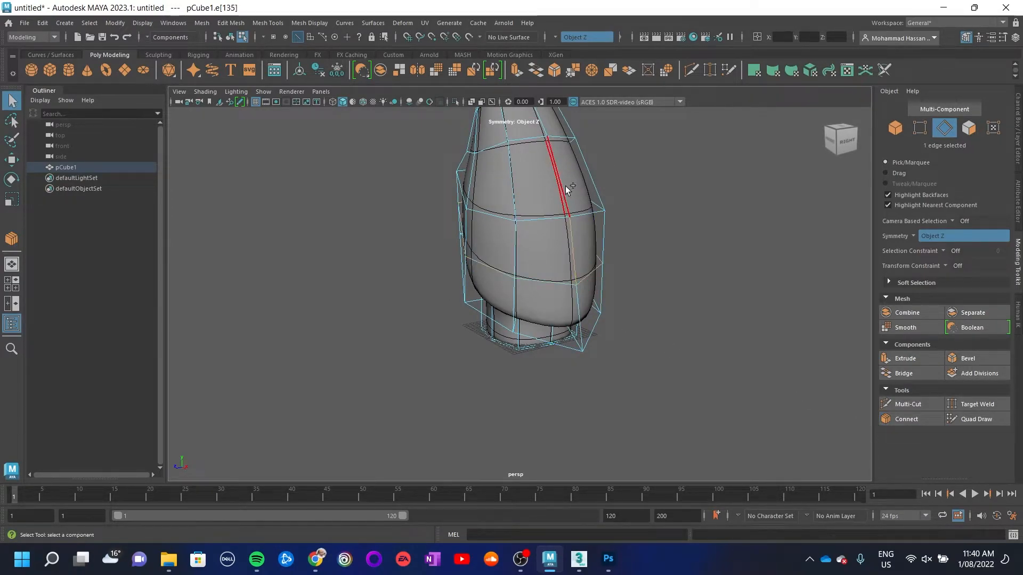
pyautogui.click(964, 359)
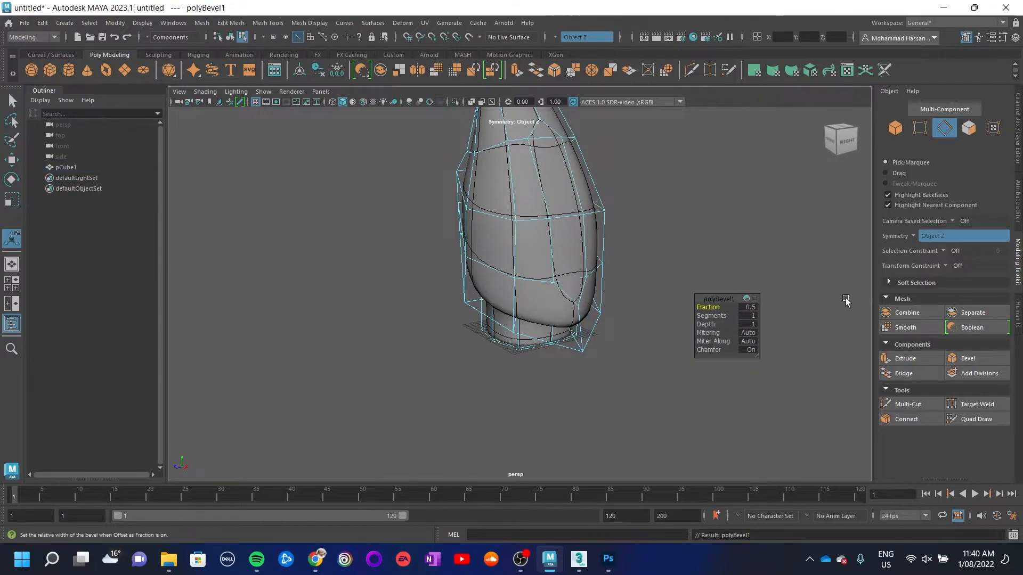
pyautogui.click(715, 310)
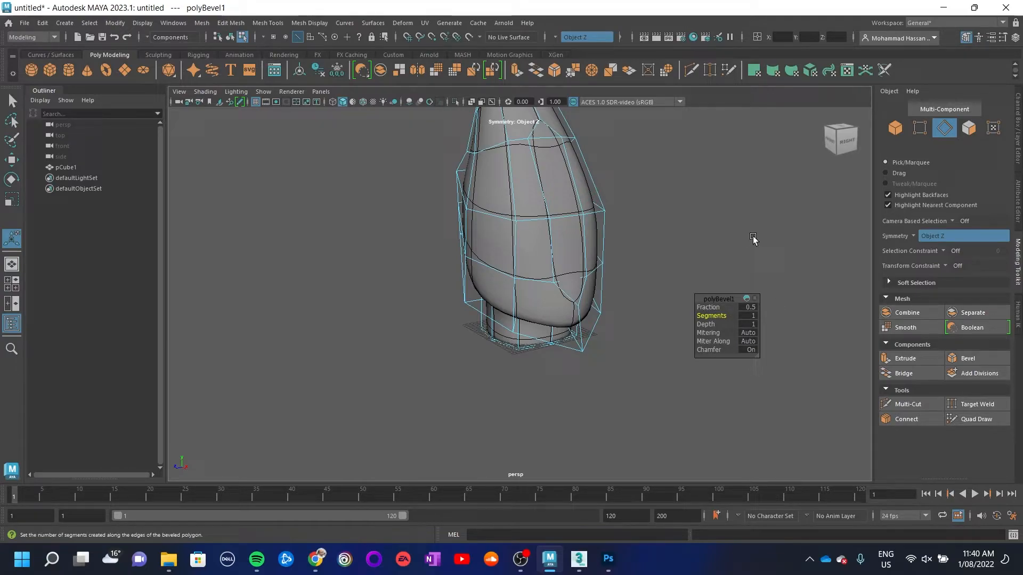
# Select the two front faces created by the bevel, ready for moving
pyautogui.moveTo(491, 265); pyautogui.dragTo(491, 276, button='right')
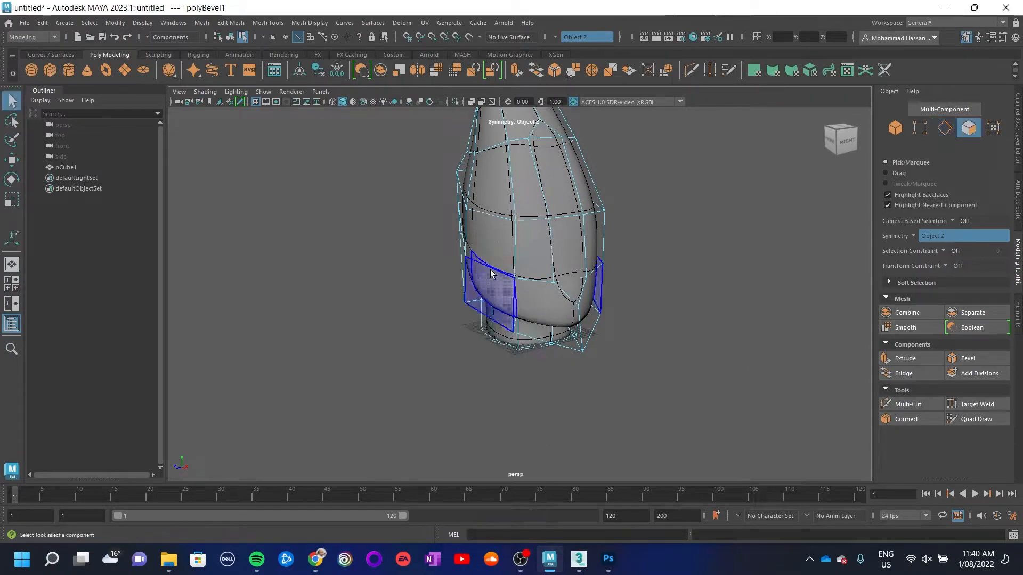
pyautogui.click(567, 262)
pyautogui.keyDown('shift'); pyautogui.click(558, 197); pyautogui.keyUp('shift')
pyautogui.keyDown('alt'); pyautogui.moveTo(606, 281); pyautogui.dragTo(542, 264); pyautogui.keyUp('alt')
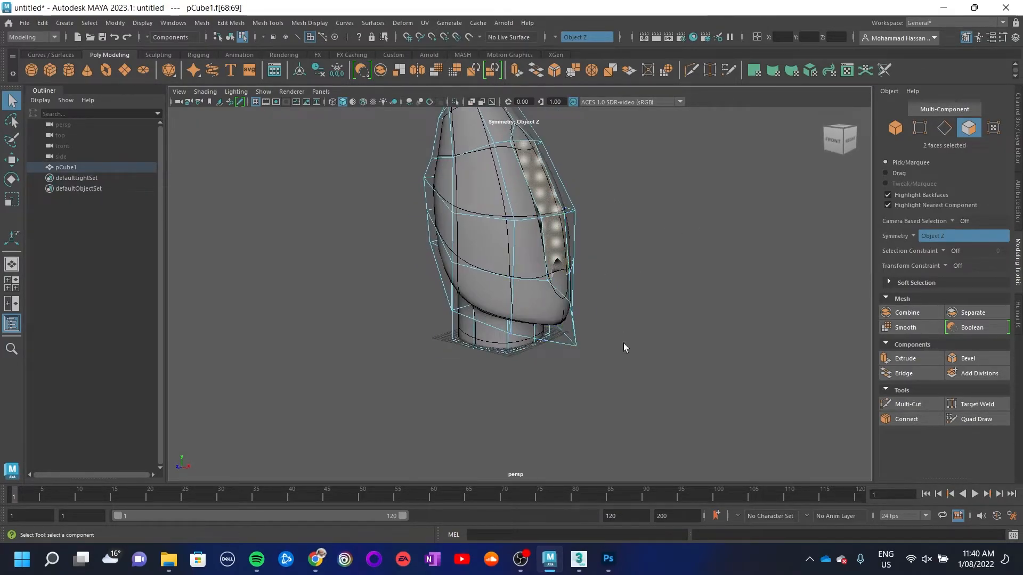
pyautogui.press('w')
# Try extruding the two beveled front faces with the Extrude command, and undo it
pyautogui.click(919, 363)
pyautogui.moveTo(588, 247); pyautogui.dragTo(627, 250)
pyautogui.hotkey('ctrl', 'z')
pyautogui.hotkey('ctrl', 'z')
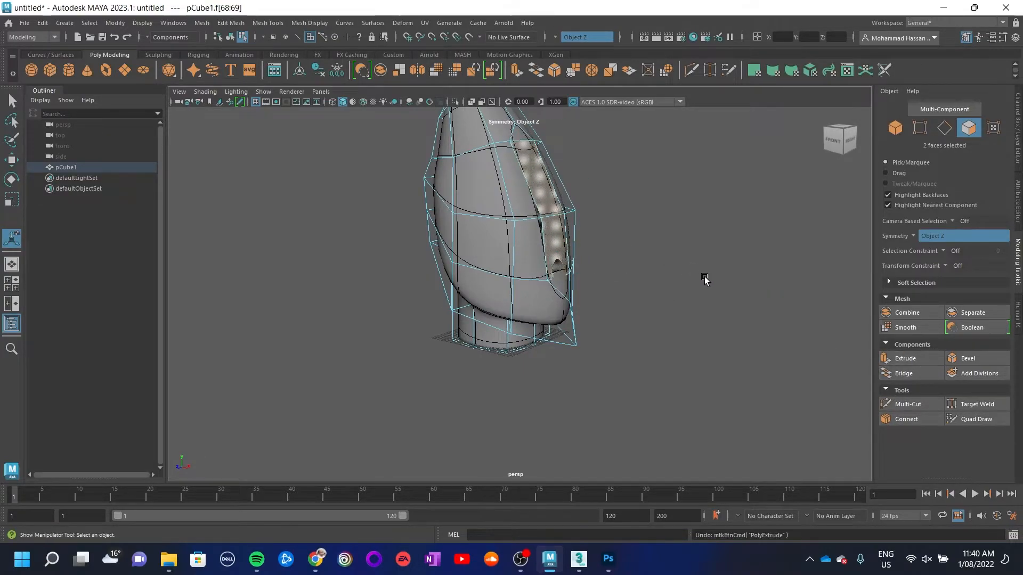
# Extrude the two beveled front faces outward along X to form a raised ridge
pyautogui.press('w')
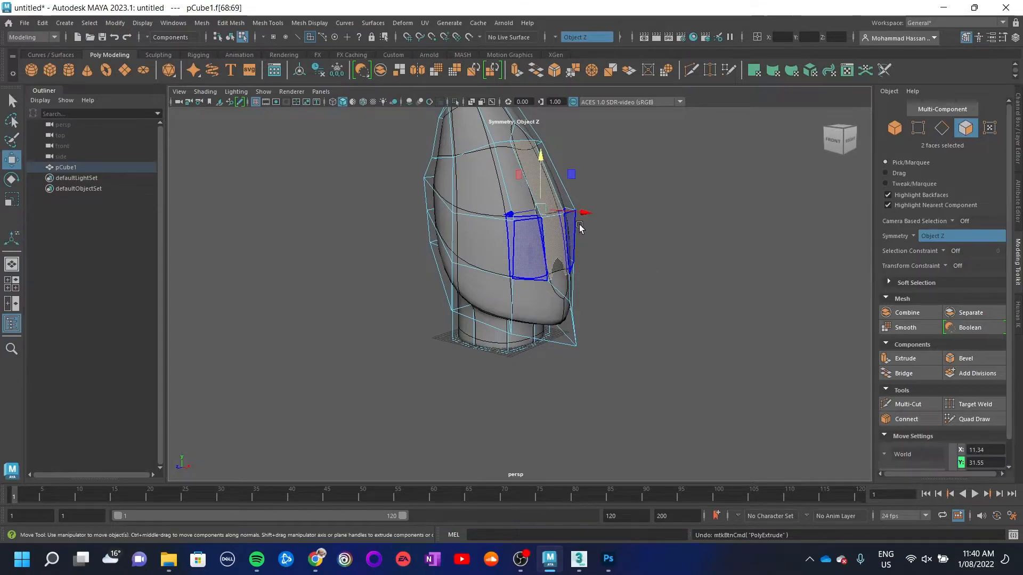
pyautogui.keyDown('shift'); pyautogui.moveTo(586, 217); pyautogui.dragTo(604, 222); pyautogui.keyUp('shift')
pyautogui.keyDown('alt'); pyautogui.moveTo(581, 256); pyautogui.dragTo(571, 288); pyautogui.keyUp('alt')
pyautogui.scroll(2, 568, 111)
pyautogui.keyDown('alt'); pyautogui.moveTo(567, 202); pyautogui.dragTo(538, 244); pyautogui.keyUp('alt')
# In unsmoothed display, target weld the ridge's upper corner vertices to the body vertices behind them, mirrored on both sides
pyautogui.click(680, 244)
pyautogui.moveTo(564, 238); pyautogui.dragTo(519, 233, button='right')
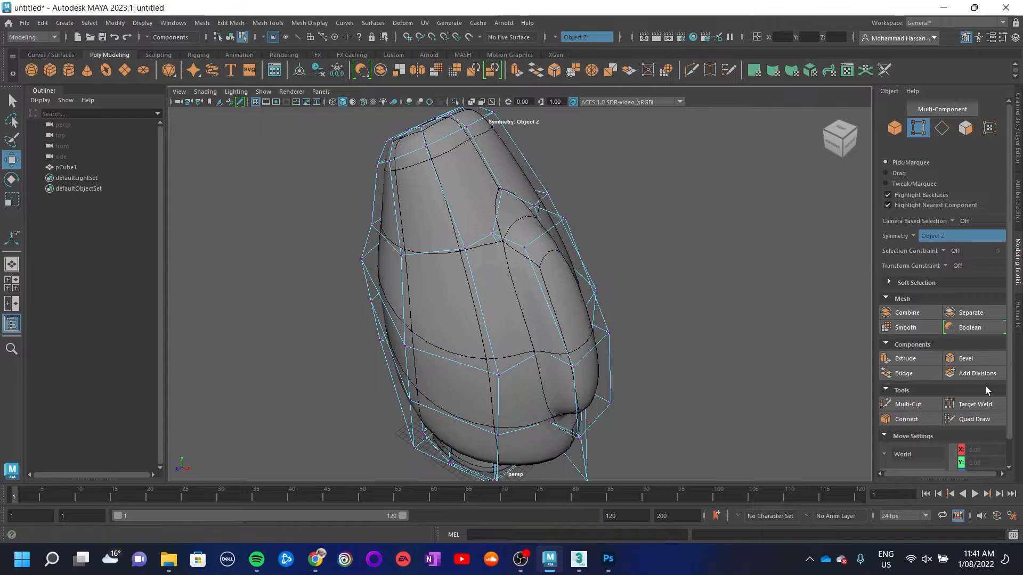
pyautogui.click(975, 404)
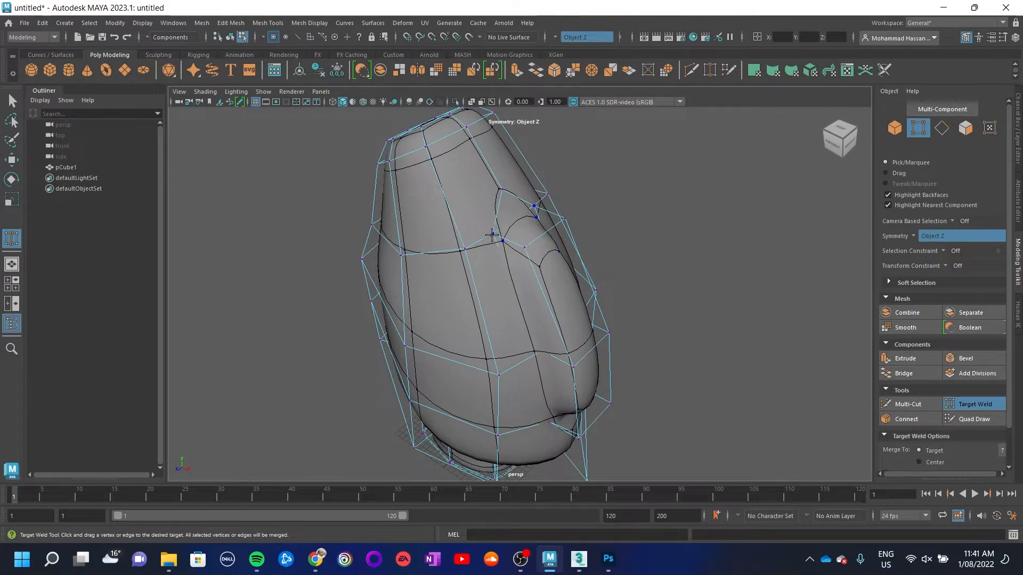
pyautogui.press('1')
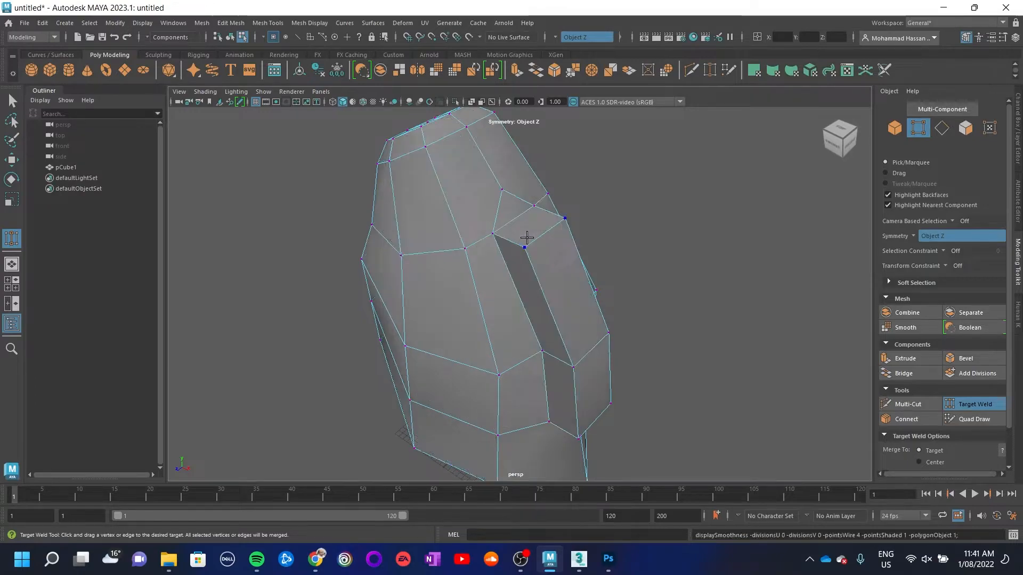
pyautogui.moveTo(495, 229); pyautogui.dragTo(495, 230)
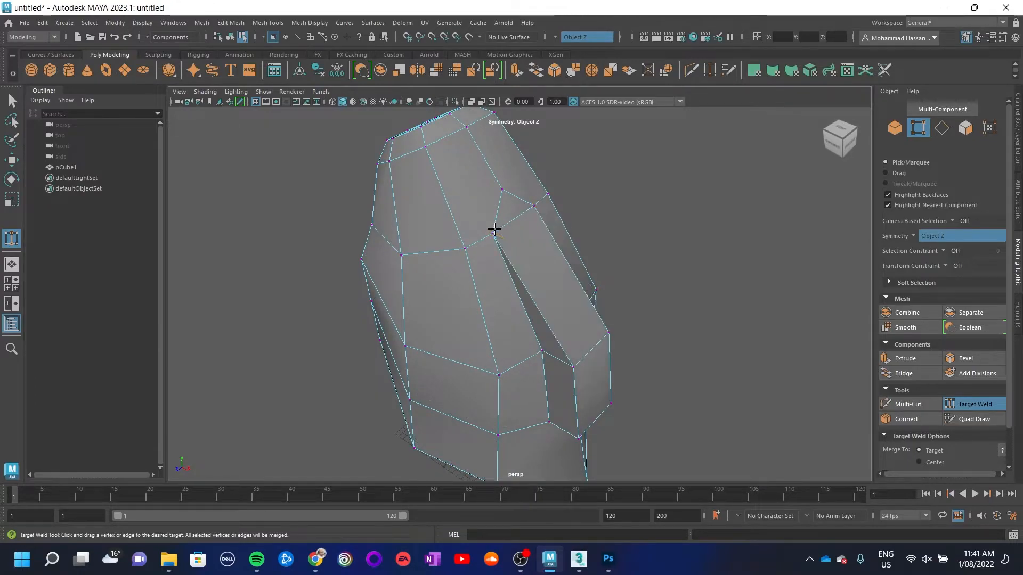
pyautogui.keyDown('alt'); pyautogui.moveTo(660, 304); pyautogui.dragTo(502, 263); pyautogui.keyUp('alt')
pyautogui.keyDown('alt'); pyautogui.moveTo(670, 293); pyautogui.dragTo(456, 338, button='right'); pyautogui.keyUp('alt')
pyautogui.keyDown('alt'); pyautogui.moveTo(457, 337); pyautogui.dragTo(608, 347); pyautogui.keyUp('alt')
pyautogui.keyDown('alt'); pyautogui.moveTo(607, 346); pyautogui.dragTo(538, 341, button='right'); pyautogui.keyUp('alt')
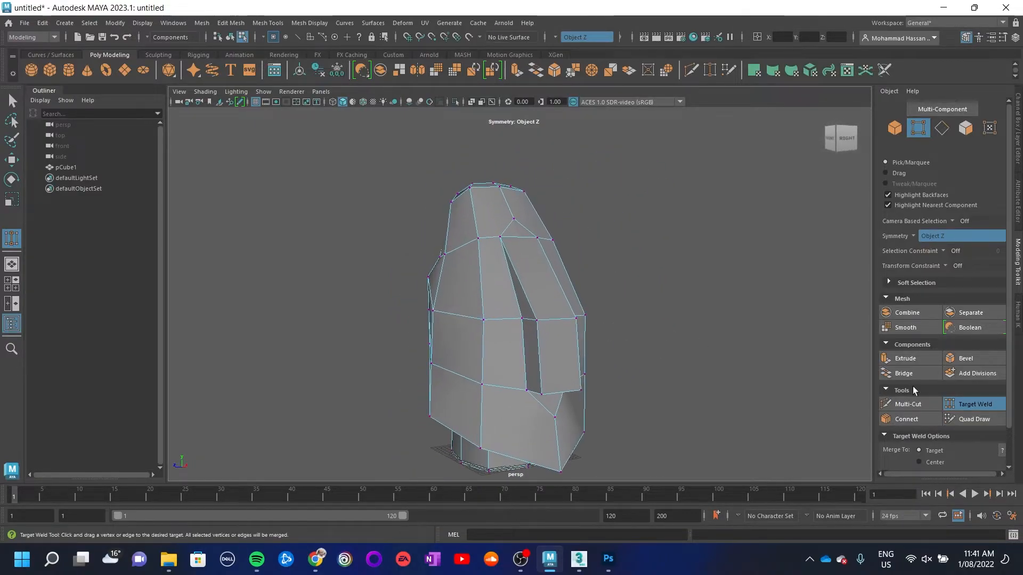
# In smoothed display, move the nose ridge's two middle front vertices back along X to about 16.4
pyautogui.press('3')
pyautogui.keyDown('alt'); pyautogui.moveTo(463, 372); pyautogui.dragTo(532, 356); pyautogui.keyUp('alt')
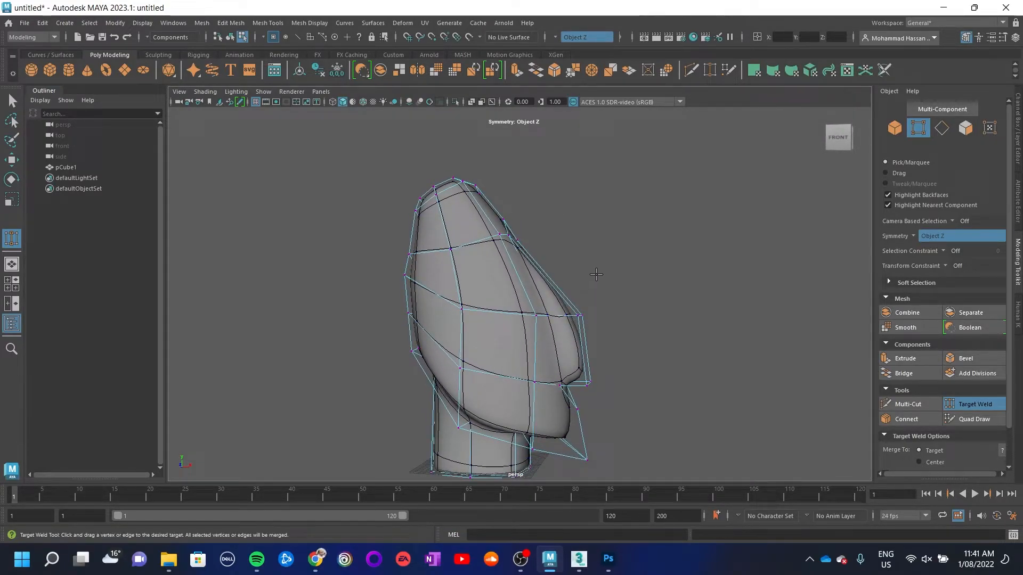
pyautogui.press('w')
pyautogui.click(575, 315)
pyautogui.moveTo(613, 318); pyautogui.dragTo(595, 320)
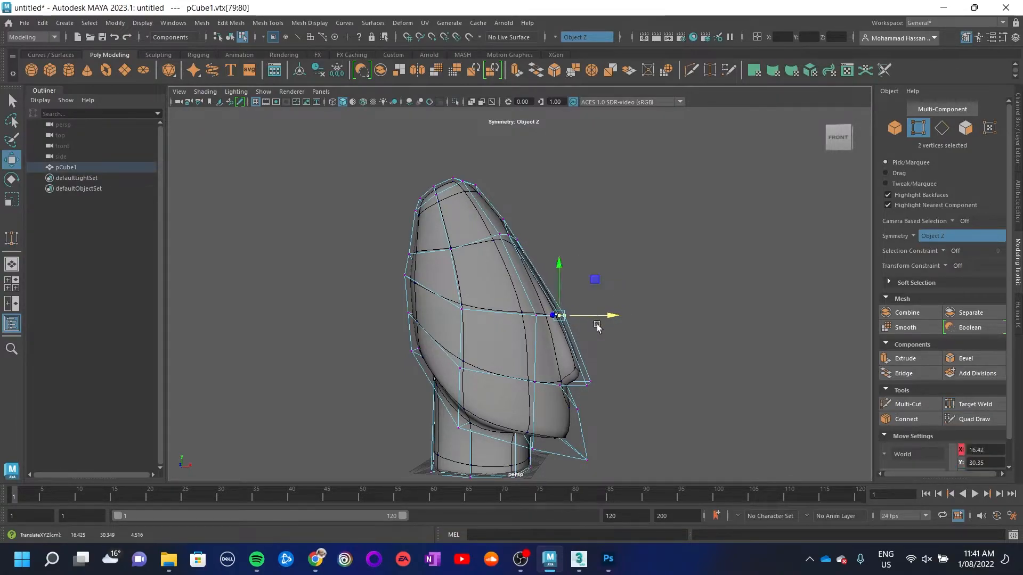
# Select the five vertices around the nose ridge's lower tip and raise them along Y
pyautogui.keyDown('alt'); pyautogui.moveTo(656, 417); pyautogui.dragTo(671, 360, button='middle'); pyautogui.keyUp('alt')
pyautogui.moveTo(558, 364); pyautogui.dragTo(567, 361)
pyautogui.moveTo(626, 302); pyautogui.dragTo(622, 262, button='middle')
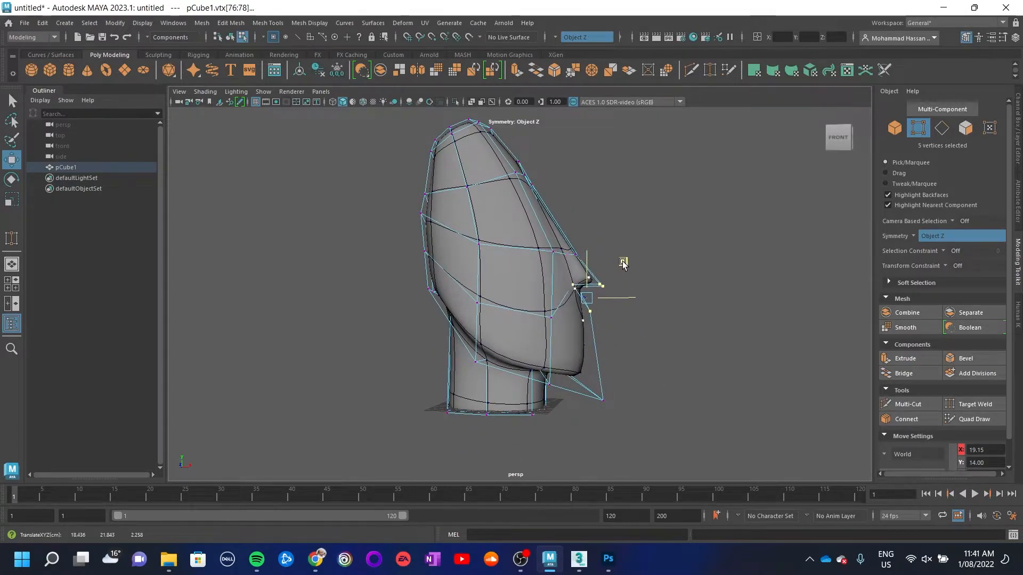
pyautogui.click(715, 381)
pyautogui.keyDown('alt'); pyautogui.moveTo(715, 381); pyautogui.dragTo(592, 394); pyautogui.keyUp('alt')
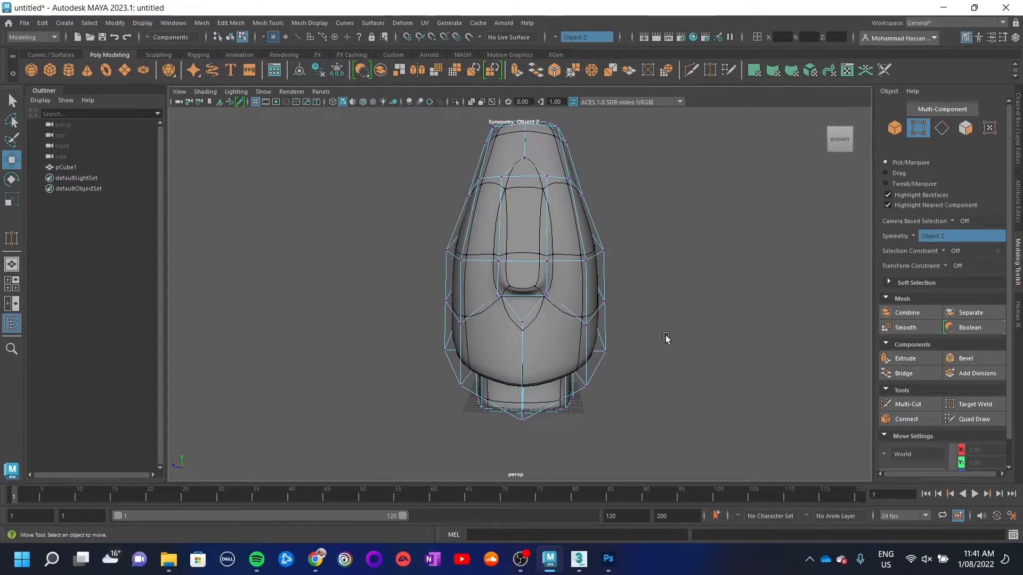
pyautogui.keyDown('alt'); pyautogui.moveTo(533, 327); pyautogui.dragTo(533, 371); pyautogui.keyUp('alt')
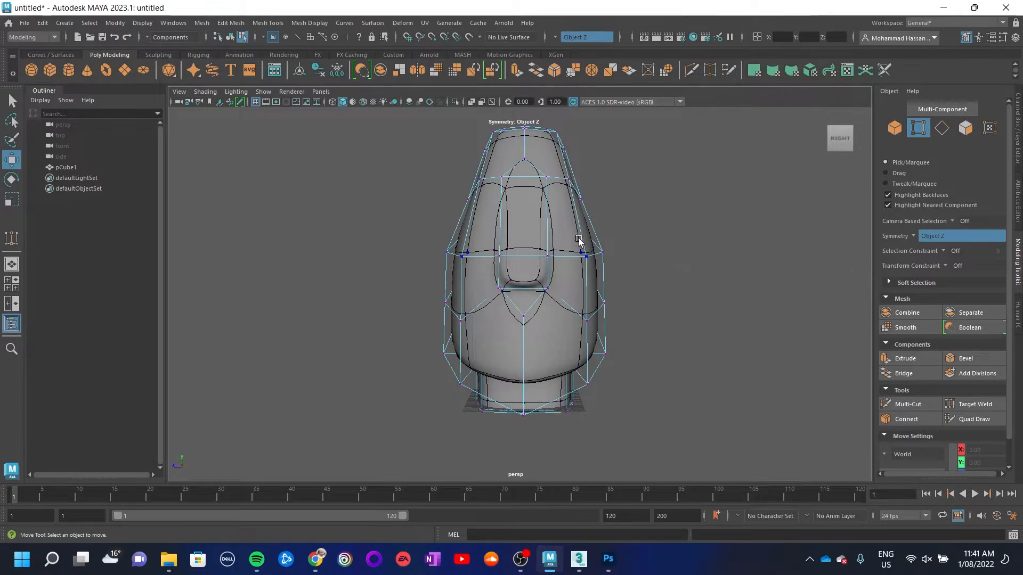
# Bevel the vertical edge loop running through the centre of the face below the nose, with a fraction of 0.5
pyautogui.moveTo(547, 237); pyautogui.dragTo(547, 203, button='right')
pyautogui.click(539, 339)
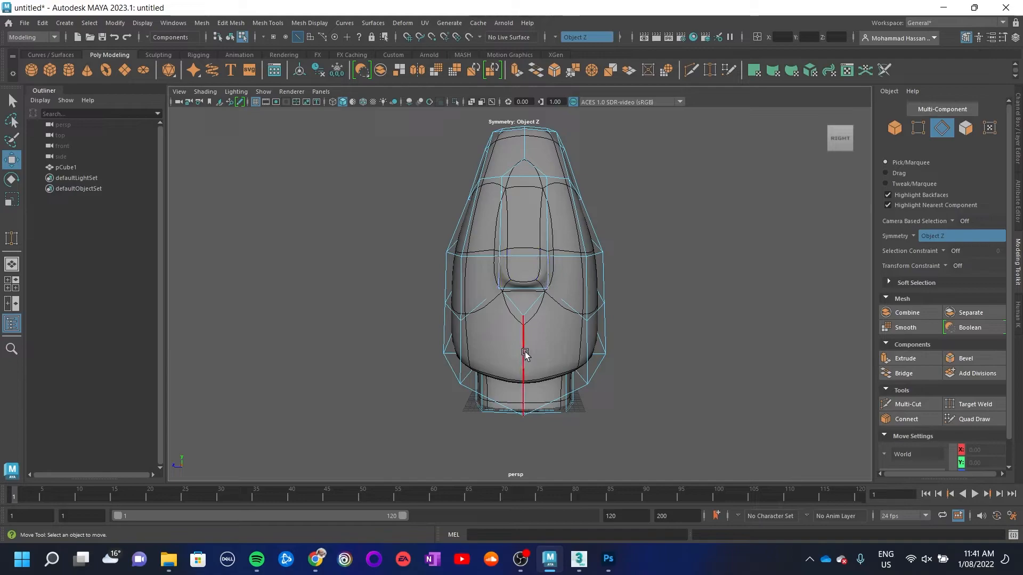
pyautogui.doubleClick(525, 353)
pyautogui.keyDown('alt'); pyautogui.moveTo(526, 353); pyautogui.dragTo(538, 312); pyautogui.keyUp('alt')
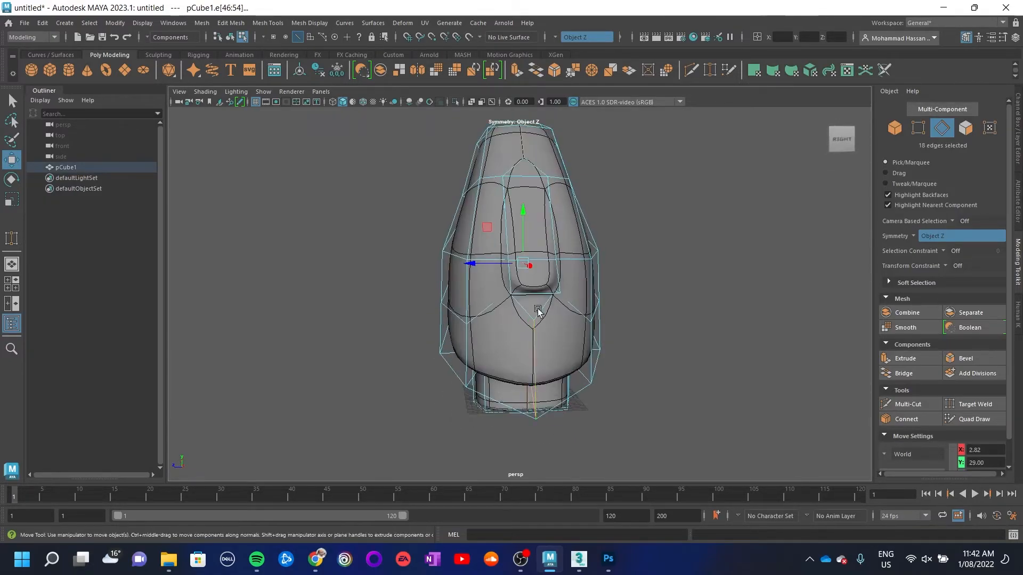
pyautogui.click(966, 359)
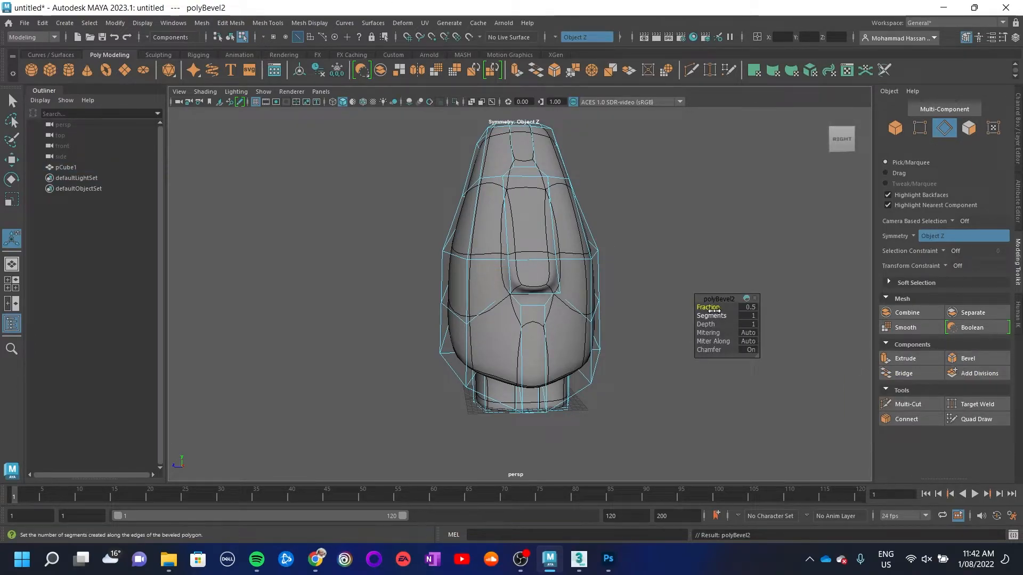
pyautogui.keyDown('alt'); pyautogui.moveTo(521, 427); pyautogui.dragTo(613, 431); pyautogui.keyUp('alt')
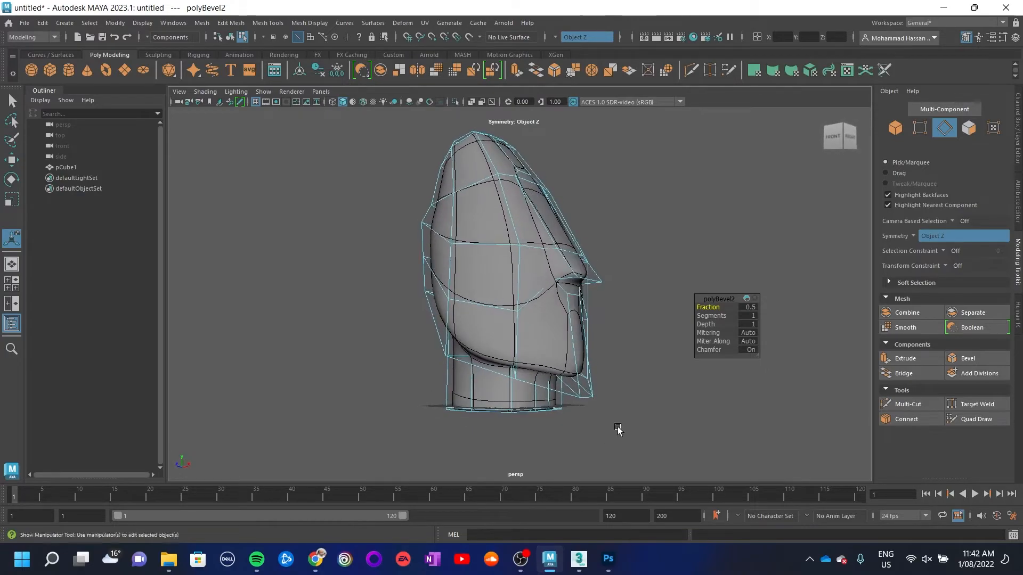
# Move the narrow bevelled face at the neck's front outward along X to about 11.4, and select the matching rear face
pyautogui.moveTo(527, 239); pyautogui.dragTo(536, 268, button='right')
pyautogui.keyDown('alt'); pyautogui.moveTo(545, 270); pyautogui.dragTo(541, 251); pyautogui.keyUp('alt')
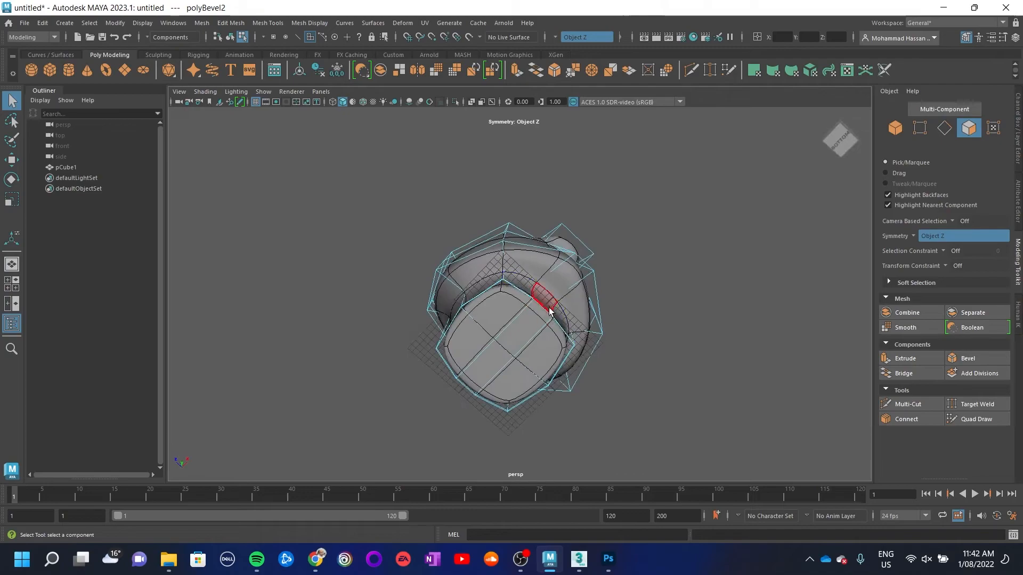
pyautogui.click(541, 298)
pyautogui.press('w')
pyautogui.moveTo(563, 284)
pyautogui.mouseDown()
pyautogui.moveTo(573, 275)
pyautogui.moveTo(566, 281)
pyautogui.mouseUp()
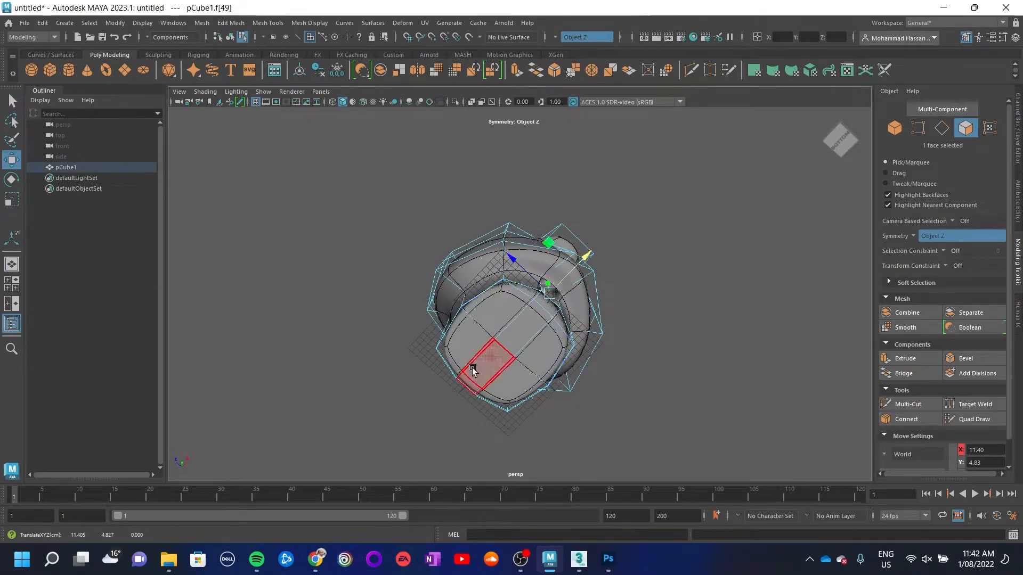
pyautogui.keyDown('alt'); pyautogui.moveTo(465, 399); pyautogui.dragTo(502, 379); pyautogui.keyUp('alt')
pyautogui.click(475, 320)
pyautogui.keyDown('alt'); pyautogui.moveTo(522, 338); pyautogui.dragTo(542, 383); pyautogui.keyUp('alt')
# Lower the short horizontal edge just beneath the nose to about Y 16, with X at about 18.4
pyautogui.moveTo(544, 239); pyautogui.dragTo(544, 209, button='right')
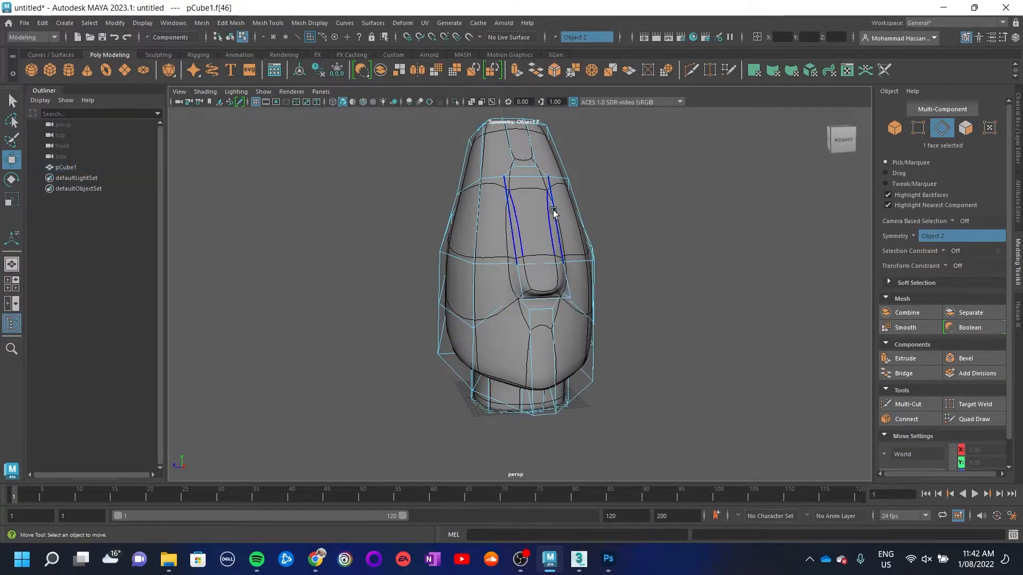
pyautogui.click(537, 304)
pyautogui.moveTo(537, 303); pyautogui.dragTo(610, 336)
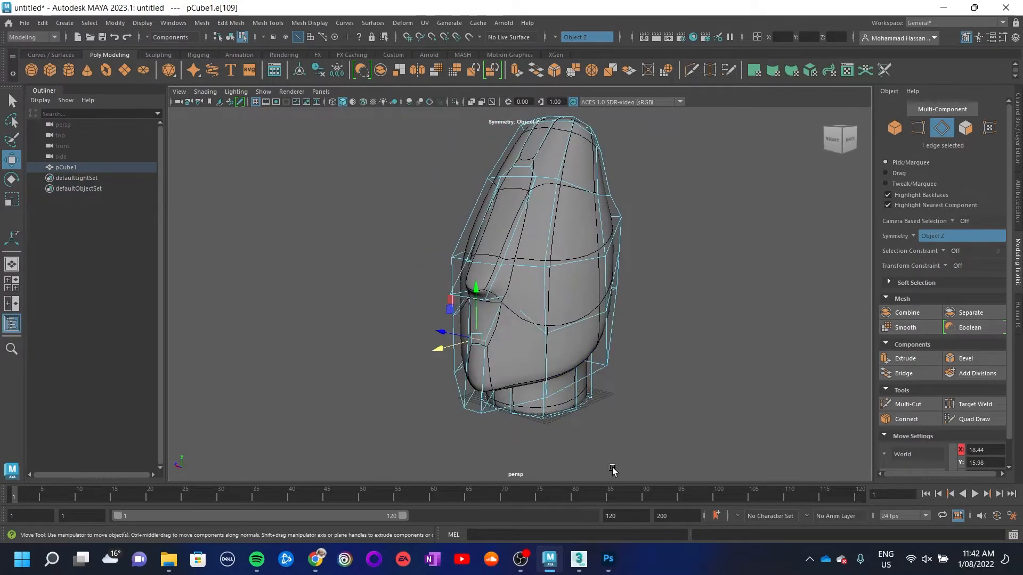
# Reposition the short horizontal edge just above the nose ridge along X to about 5.7
pyautogui.keyDown('alt'); pyautogui.moveTo(387, 226); pyautogui.dragTo(521, 297); pyautogui.keyUp('alt')
pyautogui.click(559, 325)
pyautogui.keyDown('alt'); pyautogui.moveTo(561, 327); pyautogui.dragTo(733, 338); pyautogui.keyUp('alt')
pyautogui.moveTo(564, 290); pyautogui.dragTo(441, 290)
pyautogui.press('r')
pyautogui.keyDown('alt'); pyautogui.moveTo(568, 333); pyautogui.dragTo(637, 308); pyautogui.keyUp('alt')
pyautogui.press('w')
pyautogui.moveTo(579, 292); pyautogui.dragTo(567, 292)
pyautogui.keyDown('alt'); pyautogui.moveTo(548, 317); pyautogui.dragTo(470, 347); pyautogui.keyUp('alt')
pyautogui.scroll(3, 574, 301)
pyautogui.keyDown('alt'); pyautogui.moveTo(461, 316); pyautogui.dragTo(410, 326, button='middle'); pyautogui.keyUp('alt')
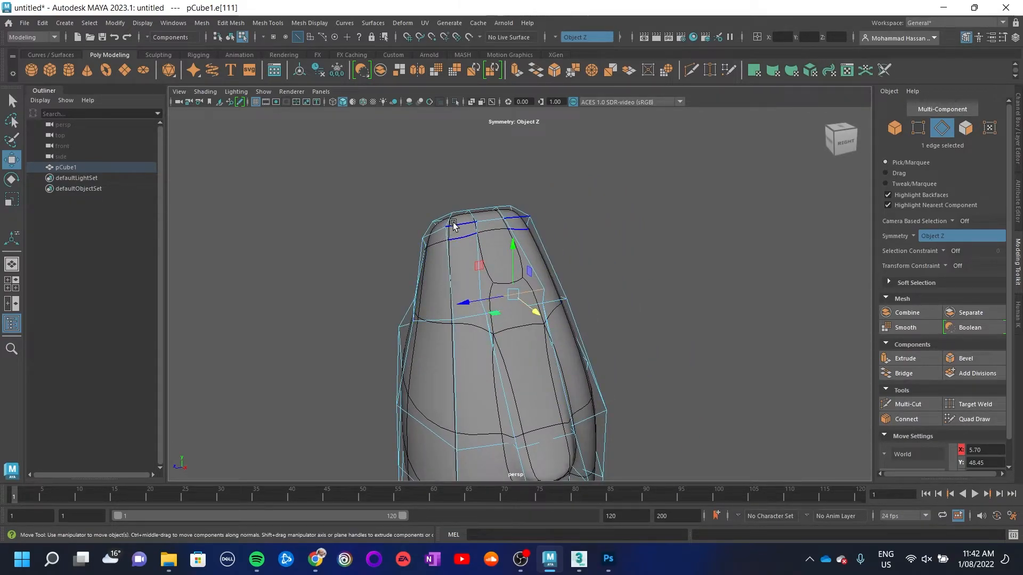
# In unsmoothed display, examine the edges between the top of the head and the nose ridge
pyautogui.press('1')
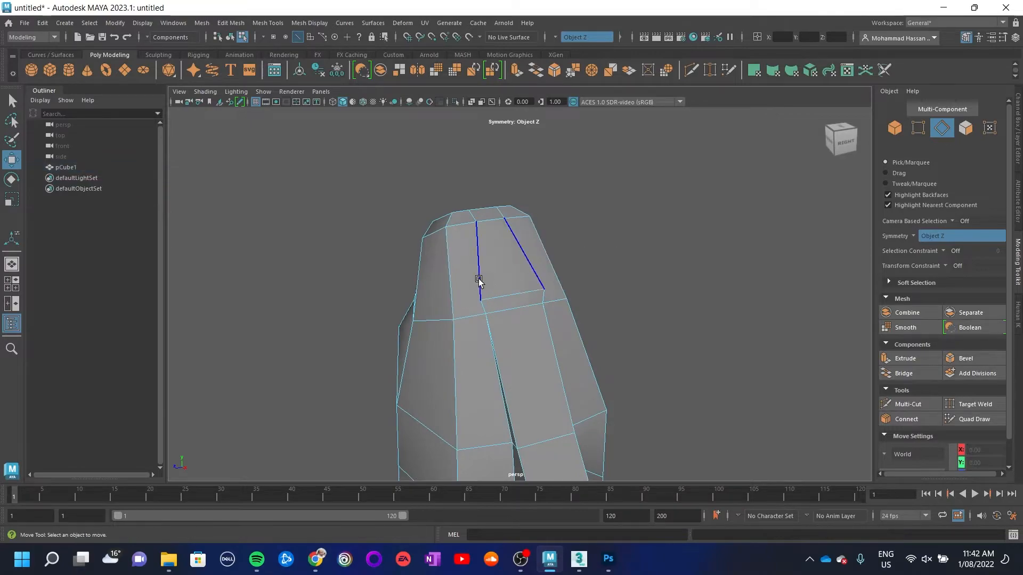
pyautogui.click(476, 285)
pyautogui.click(471, 229)
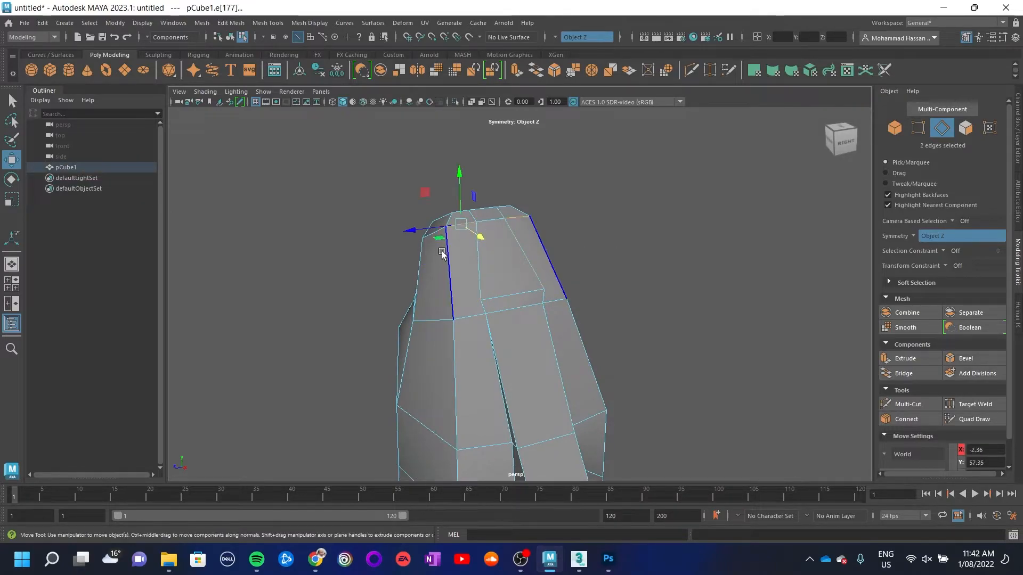
pyautogui.click(477, 313)
pyautogui.click(479, 328)
pyautogui.click(476, 425)
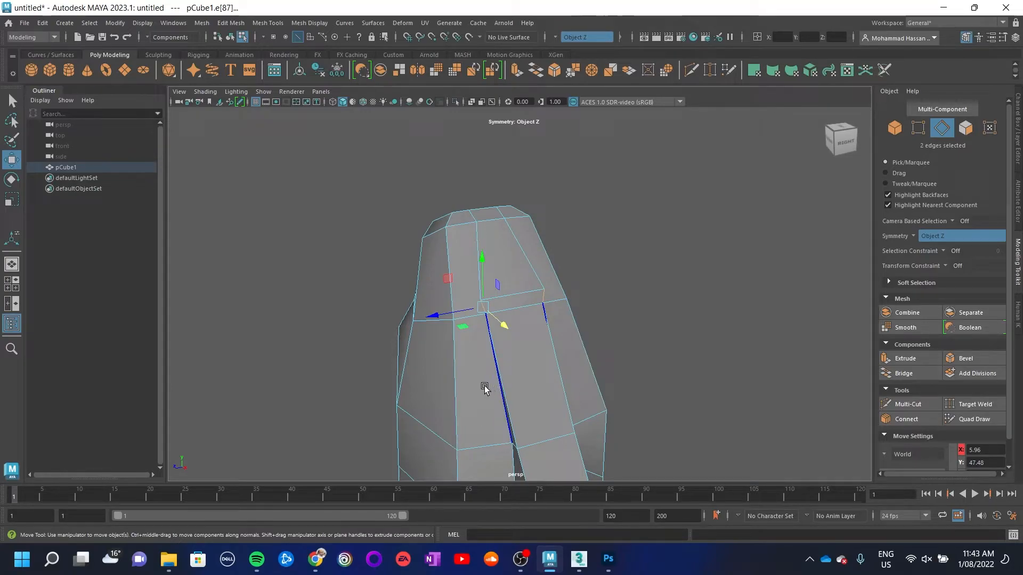
# Connect the vertical edges around the sides and back of the head's upper tier with one segment
pyautogui.click(448, 269)
pyautogui.keyDown('shift'); pyautogui.click(514, 257); pyautogui.keyUp('shift')
pyautogui.keyDown('alt'); pyautogui.moveTo(513, 257); pyautogui.dragTo(491, 352); pyautogui.keyUp('alt')
pyautogui.click(479, 318)
pyautogui.keyDown('shift'); pyautogui.click(546, 327); pyautogui.keyUp('shift')
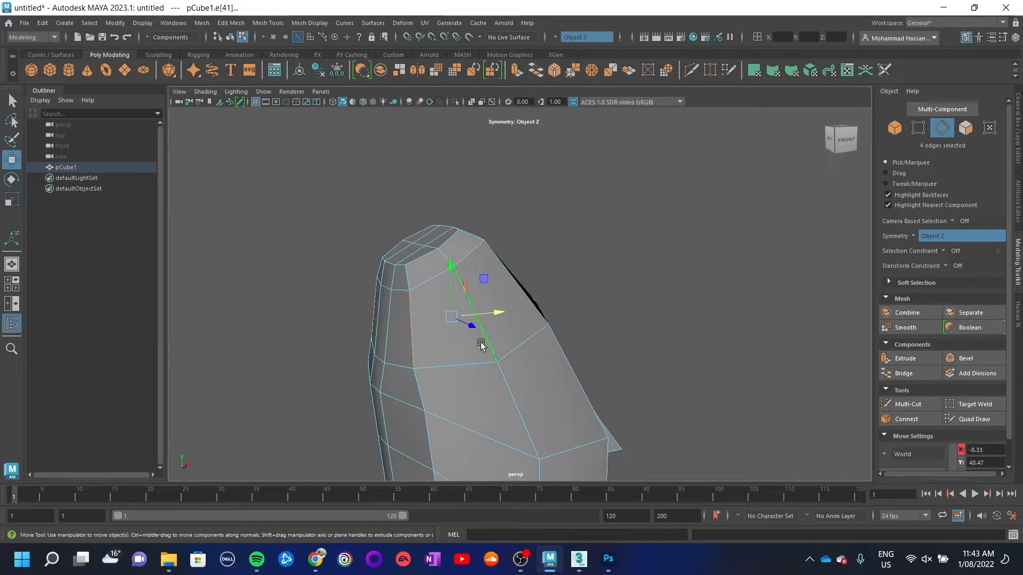
pyautogui.keyDown('shift'); pyautogui.click(391, 331); pyautogui.keyUp('shift')
pyautogui.keyDown('alt'); pyautogui.moveTo(576, 344); pyautogui.dragTo(466, 335); pyautogui.keyUp('alt')
pyautogui.keyDown('shift'); pyautogui.click(469, 322); pyautogui.keyUp('shift')
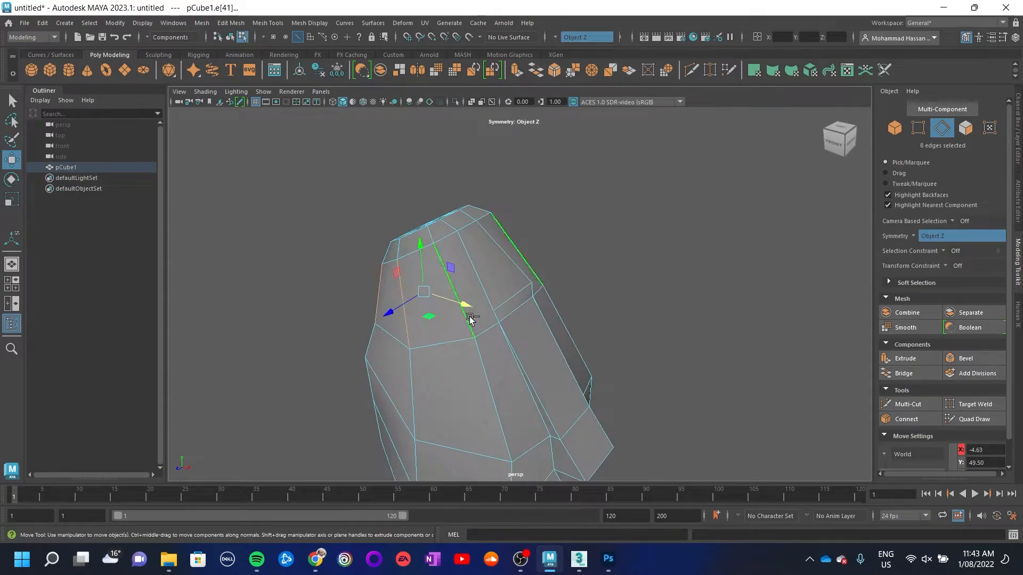
pyautogui.click(919, 420)
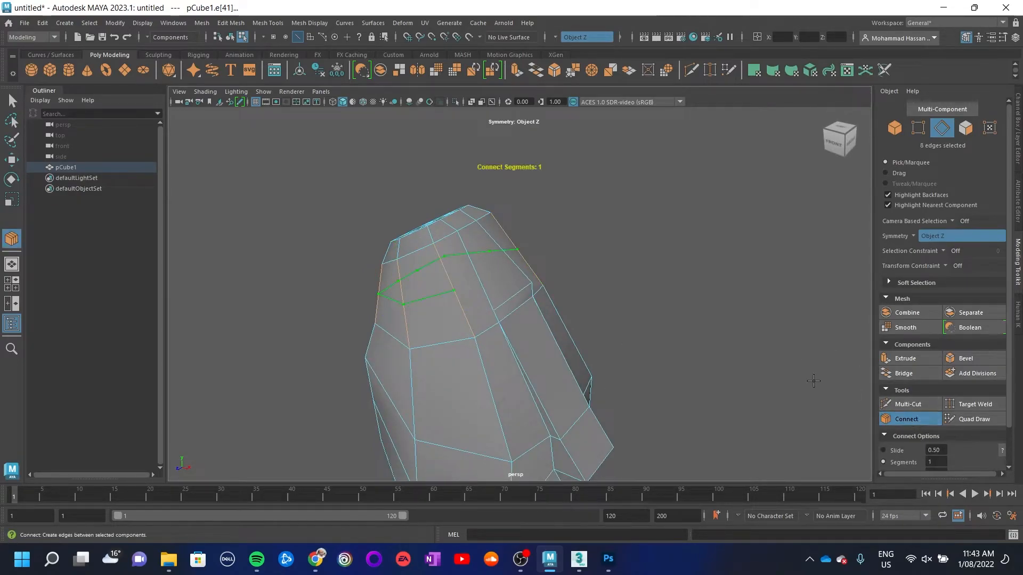
# Use Multi-Cut to join the new edge line to the ends of the short edge above the nose ridge, mirrored
pyautogui.click(907, 405)
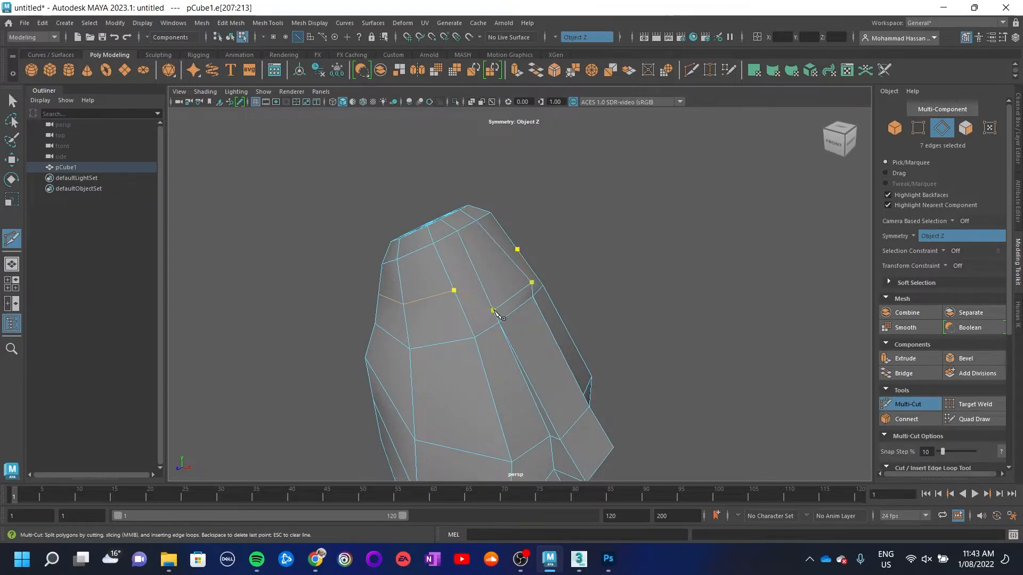
pyautogui.press('Return')
pyautogui.keyDown('alt'); pyautogui.moveTo(699, 288); pyautogui.dragTo(623, 339); pyautogui.keyUp('alt')
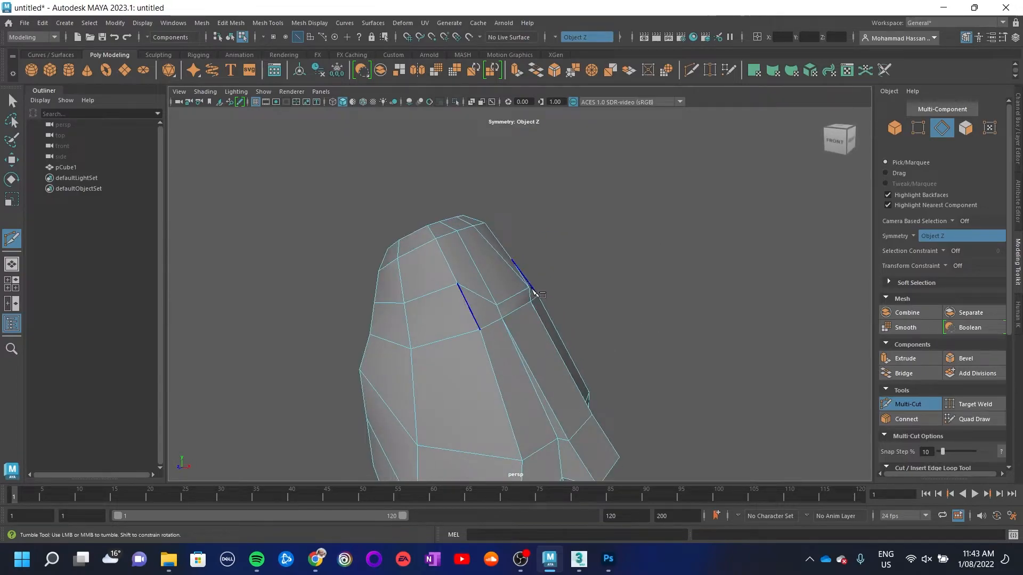
# Raise the short horizontal edge above the nose ridge and scale its width to follow the new loop
pyautogui.moveTo(519, 302); pyautogui.dragTo(530, 215, button='right')
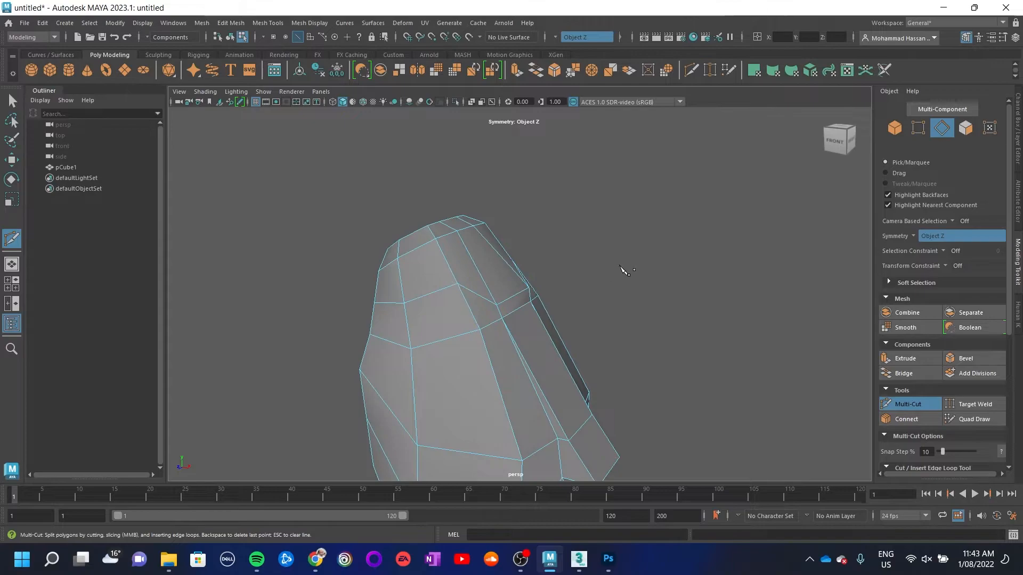
pyautogui.press('w')
pyautogui.click(510, 294)
pyautogui.moveTo(550, 262); pyautogui.dragTo(532, 231)
pyautogui.keyDown('alt'); pyautogui.moveTo(570, 306); pyautogui.dragTo(500, 314); pyautogui.keyUp('alt')
pyautogui.press('r')
pyautogui.moveTo(469, 258); pyautogui.dragTo(482, 259)
pyautogui.keyDown('alt'); pyautogui.moveTo(570, 447); pyautogui.dragTo(642, 420); pyautogui.keyUp('alt')
pyautogui.keyDown('alt'); pyautogui.moveTo(607, 402); pyautogui.dragTo(593, 244, button='middle'); pyautogui.keyUp('alt')
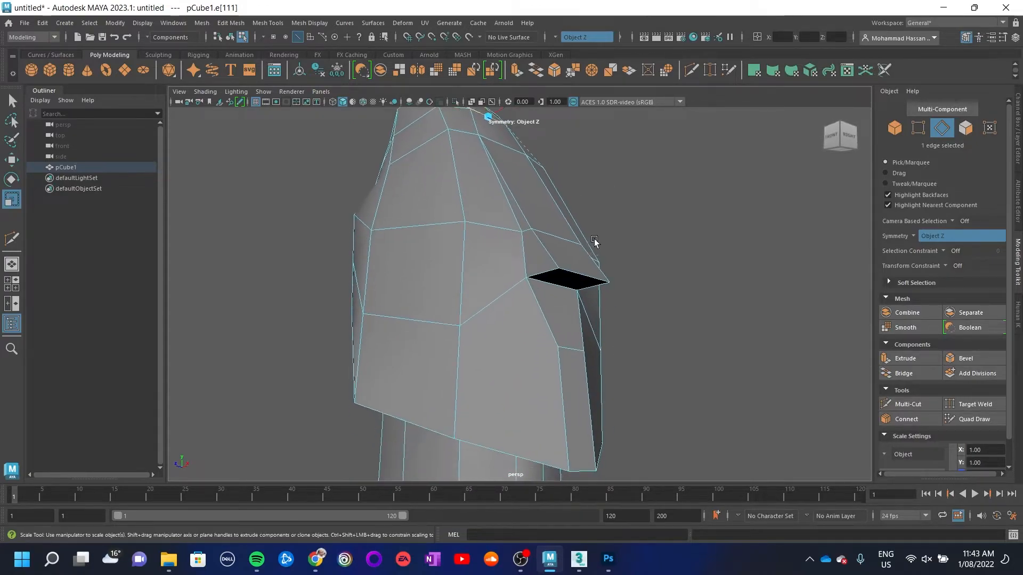
# Connect the eight vertical edges around the sides and back of the head's lowest tier with one segment
pyautogui.keyDown('alt'); pyautogui.moveTo(618, 392); pyautogui.dragTo(601, 398); pyautogui.keyUp('alt')
pyautogui.click(426, 389)
pyautogui.keyDown('shift'); pyautogui.doubleClick(350, 376); pyautogui.keyUp('shift')
pyautogui.keyDown('alt'); pyautogui.moveTo(432, 424); pyautogui.dragTo(567, 381); pyautogui.keyUp('alt')
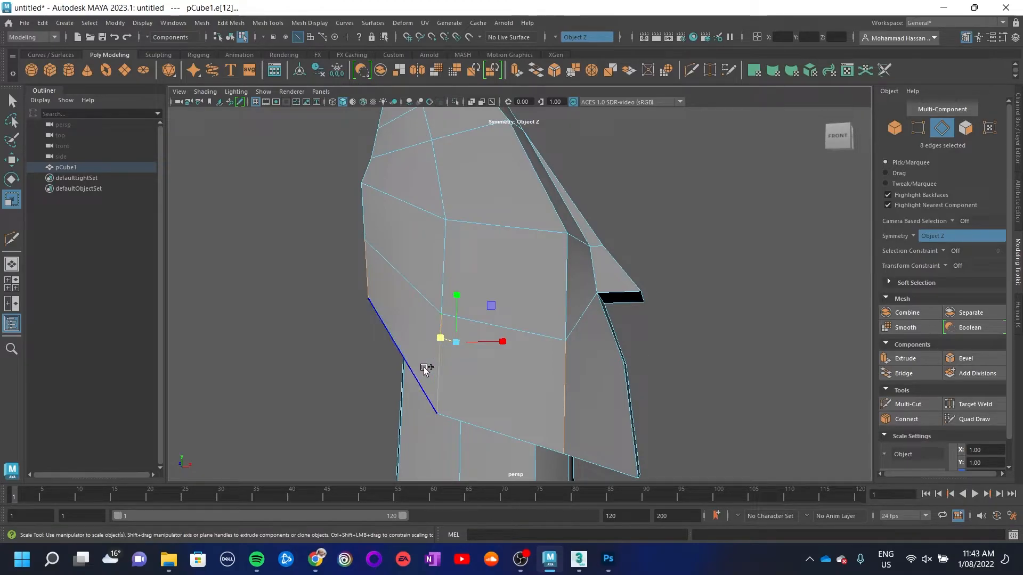
pyautogui.keyDown('alt'); pyautogui.moveTo(503, 384); pyautogui.dragTo(815, 353); pyautogui.keyUp('alt')
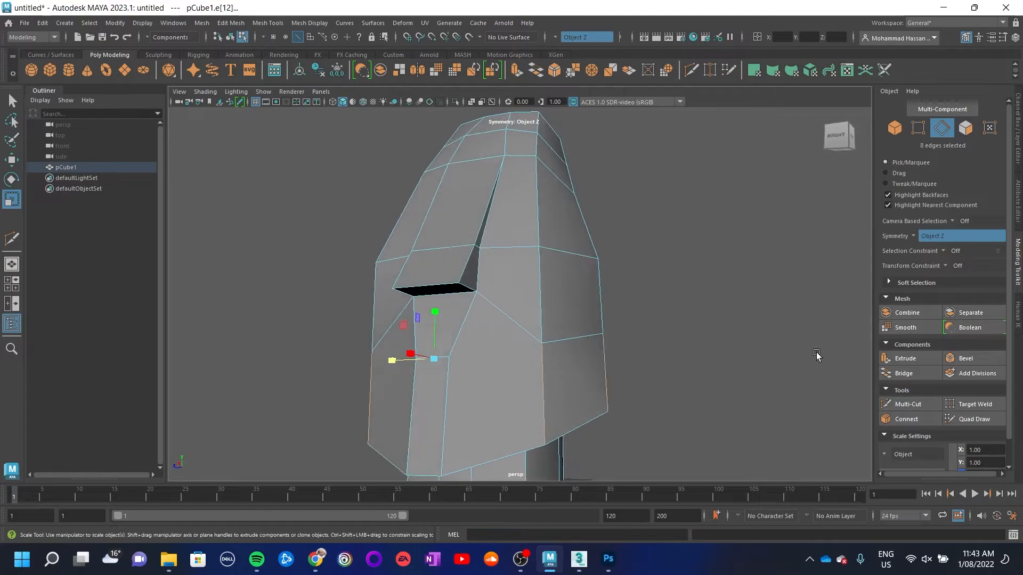
pyautogui.click(922, 419)
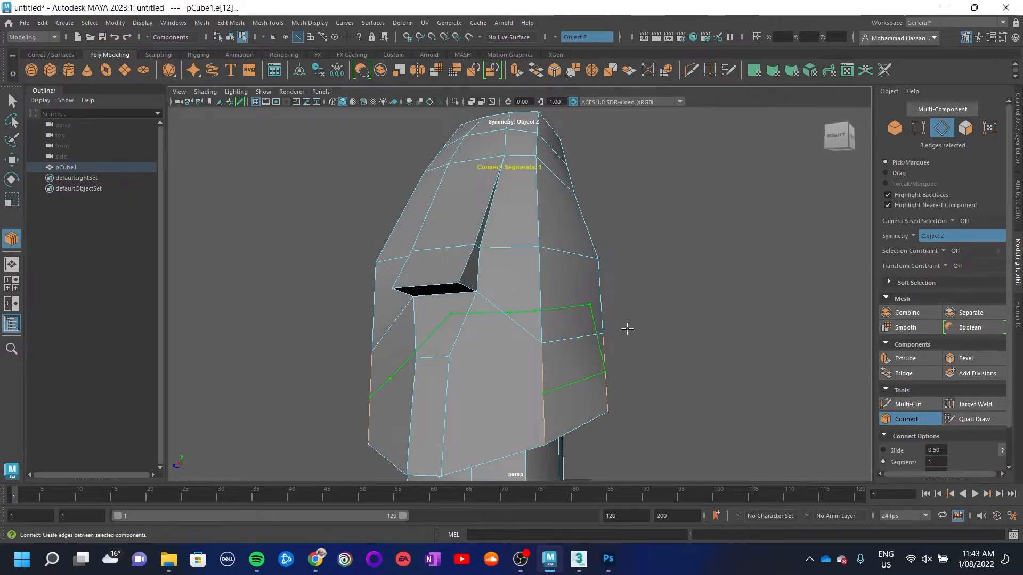
pyautogui.press('r')
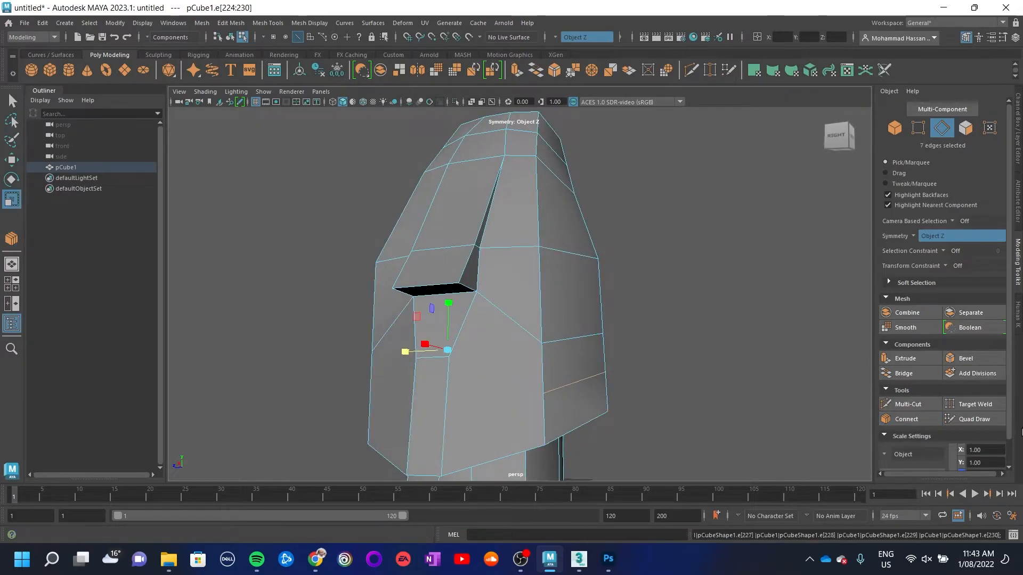
# Use Multi-Cut to join the lower edge line to the ends of the short edge beneath the nose, mirrored
pyautogui.click(906, 406)
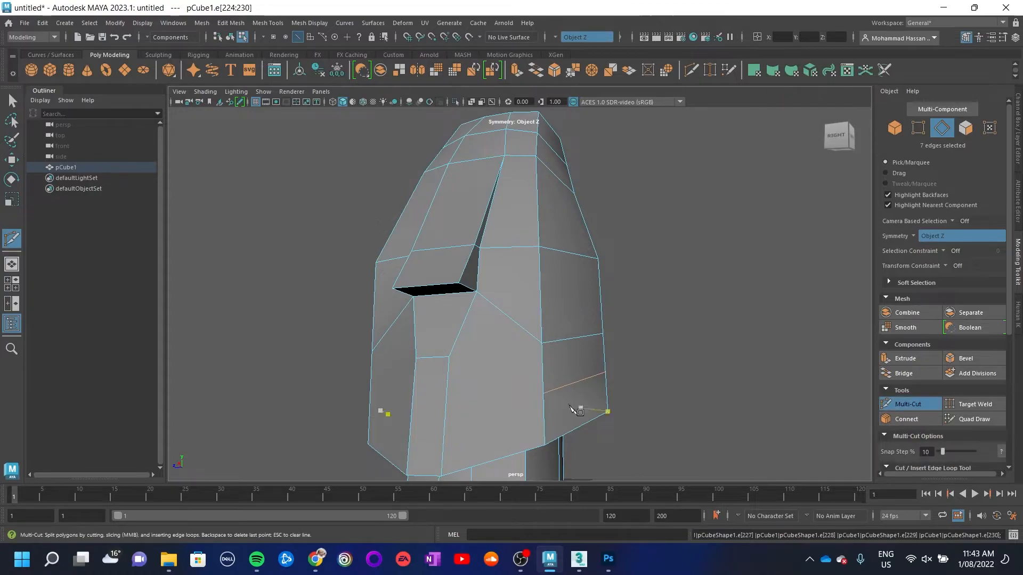
pyautogui.click(543, 395)
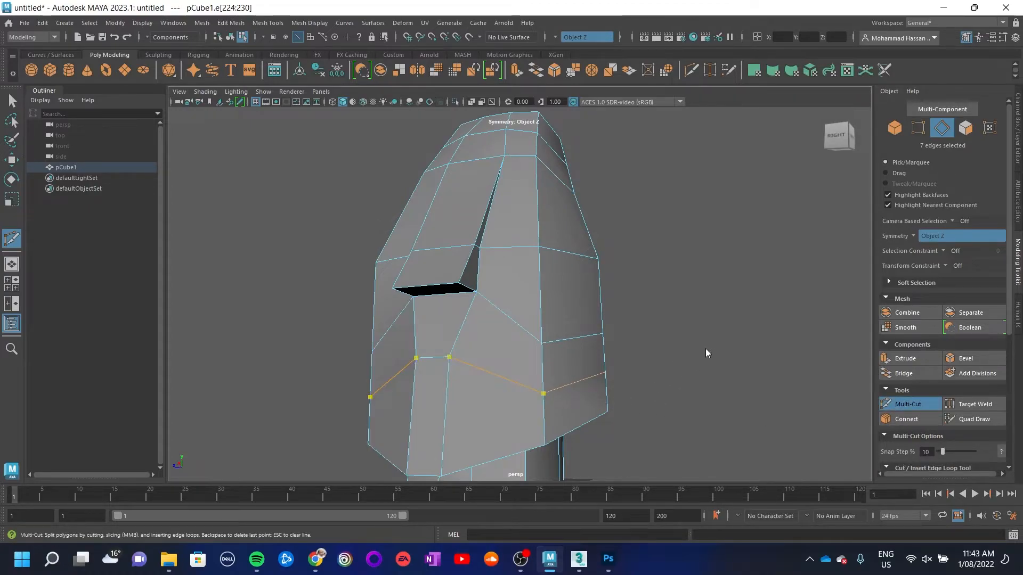
pyautogui.press('Return')
# Lower the short edge beneath the nose to about Y 14.4 and bevel it with a fraction of 0.5
pyautogui.press('w')
pyautogui.click(437, 360)
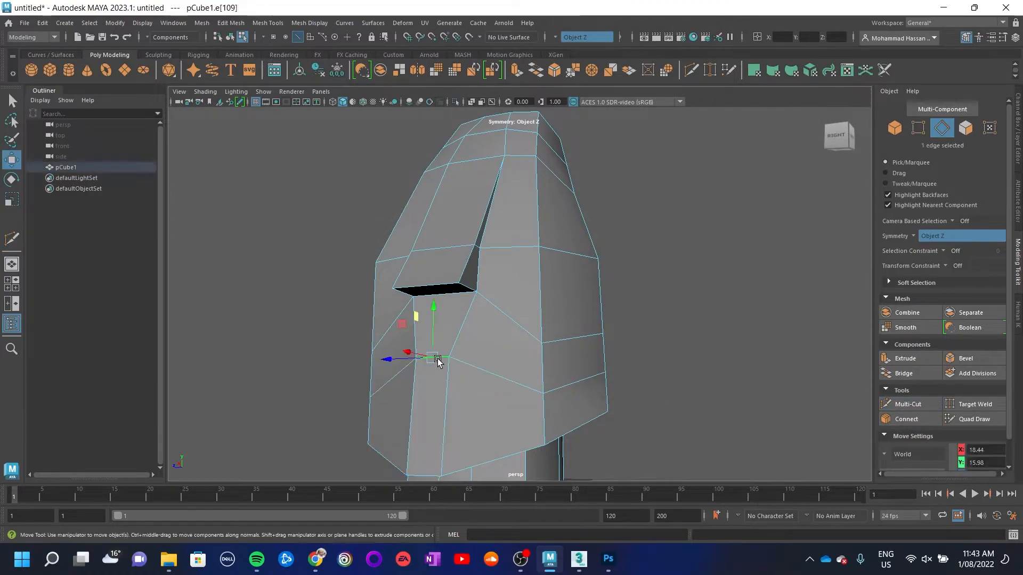
pyautogui.keyDown('alt'); pyautogui.moveTo(427, 368); pyautogui.dragTo(485, 457); pyautogui.keyUp('alt')
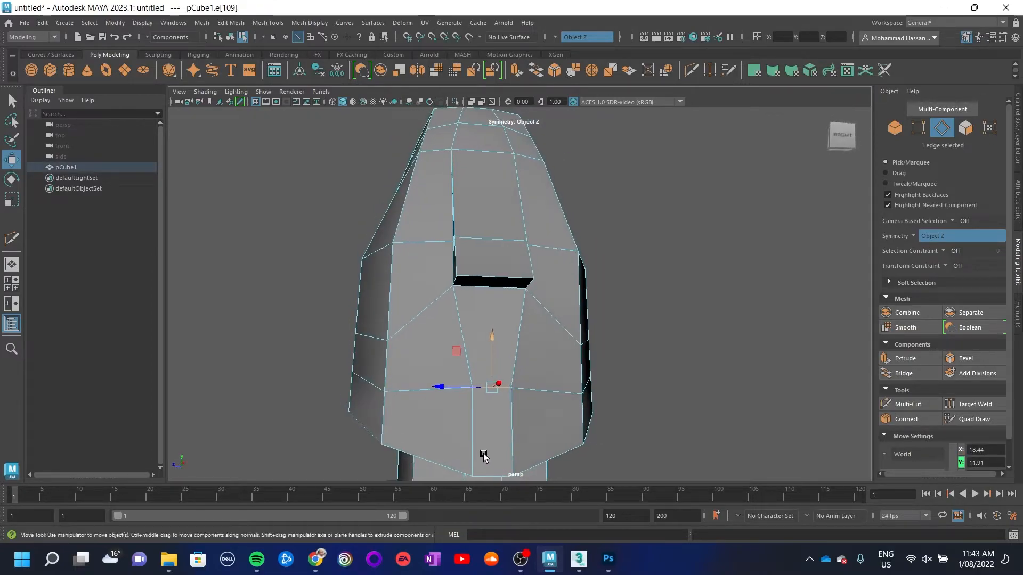
pyautogui.press('r')
pyautogui.keyDown('alt'); pyautogui.moveTo(485, 380); pyautogui.dragTo(538, 422); pyautogui.keyUp('alt')
pyautogui.press('w')
pyautogui.moveTo(569, 354); pyautogui.dragTo(557, 334)
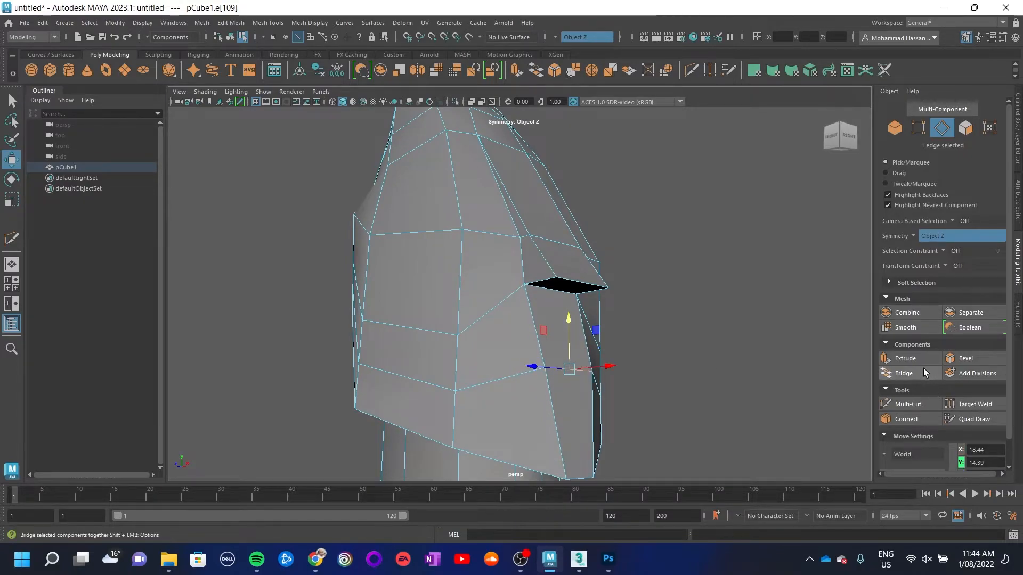
pyautogui.click(968, 359)
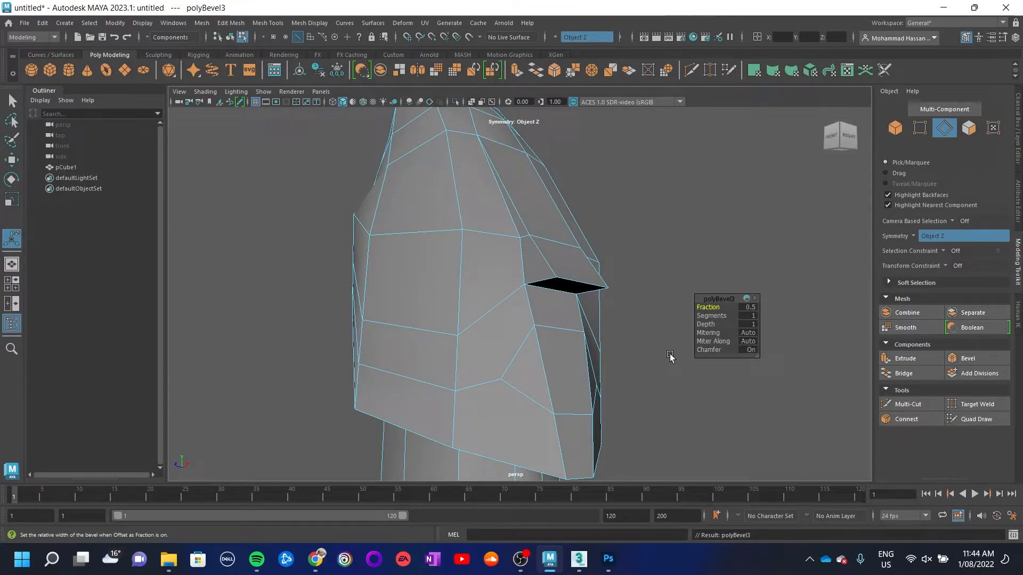
pyautogui.keyDown('alt'); pyautogui.moveTo(609, 388); pyautogui.dragTo(673, 332); pyautogui.keyUp('alt')
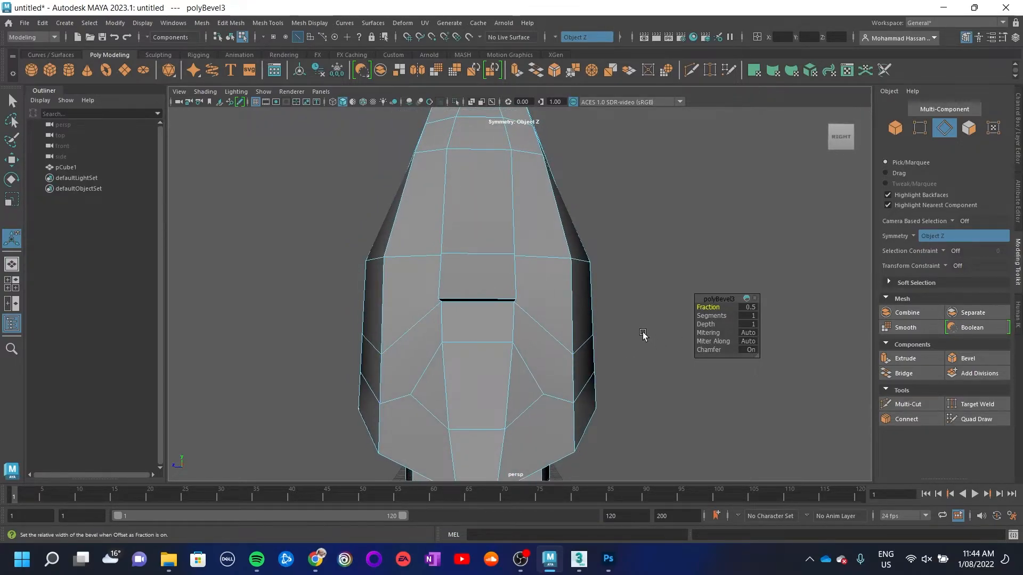
# Turn symmetry off and Multi-Cut a horizontal edge across the centre face of the mouth area
pyautogui.click(907, 405)
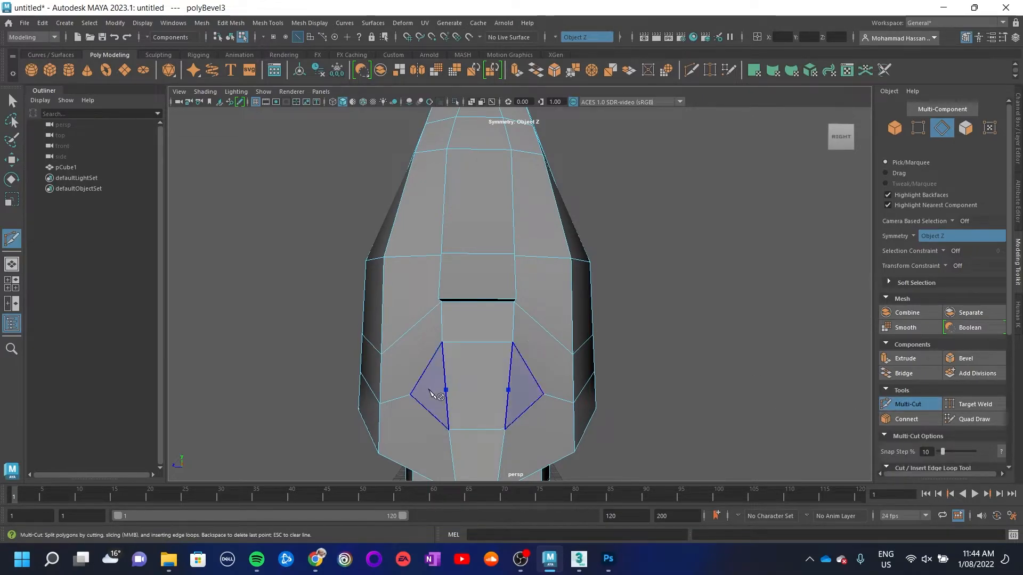
pyautogui.click(446, 390)
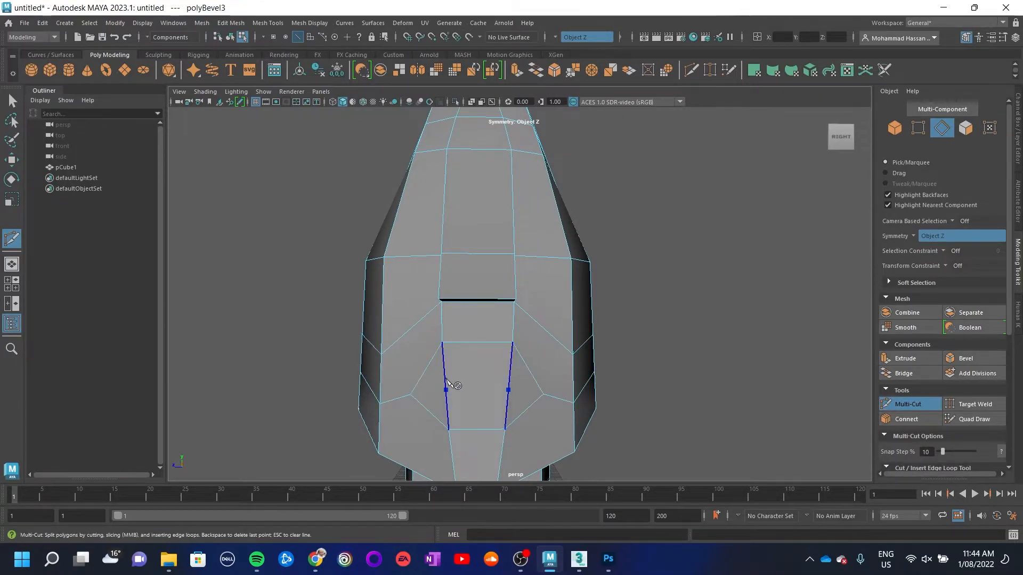
pyautogui.press('Escape')
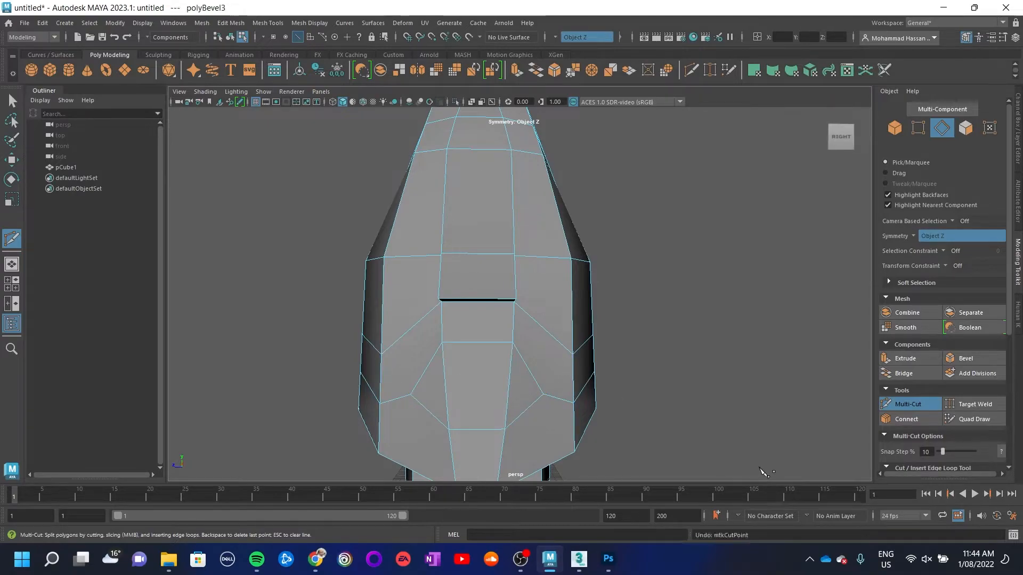
pyautogui.click(911, 237)
pyautogui.click(922, 244)
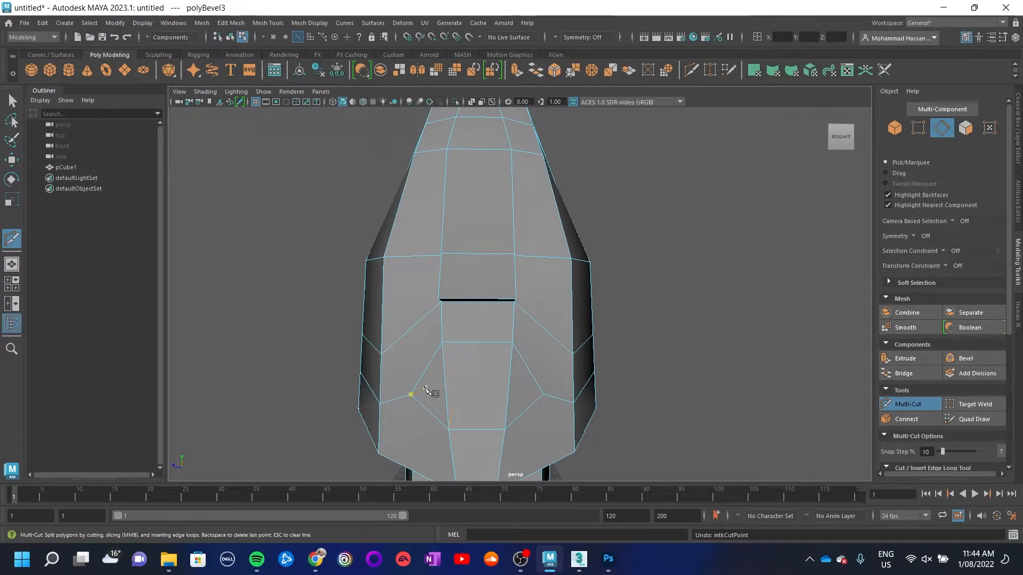
pyautogui.click(509, 390)
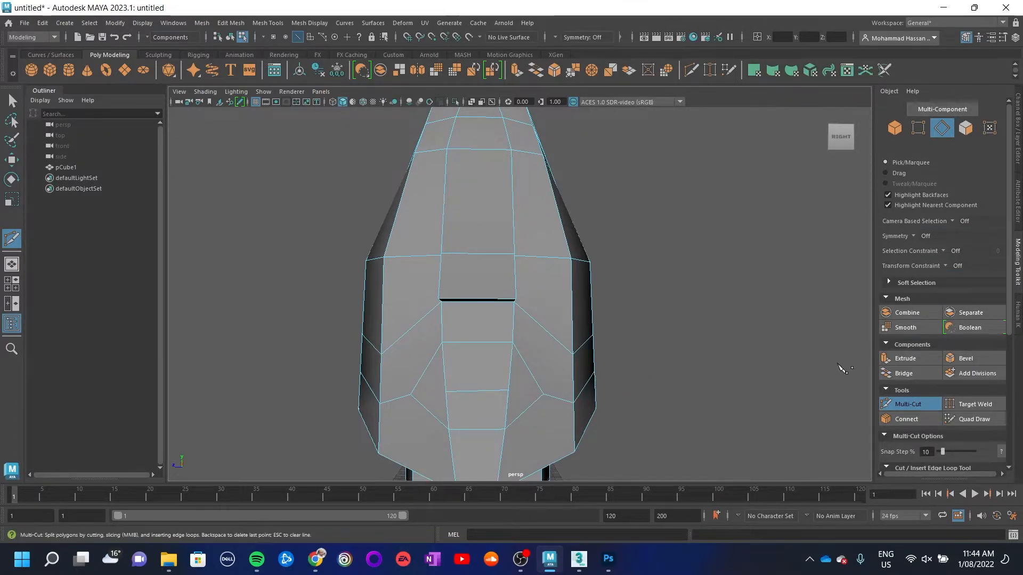
# Multi-Cut a smaller six-sided ring inside the mouth outline and join its side corners to the outer mouth corners
pyautogui.click(411, 395)
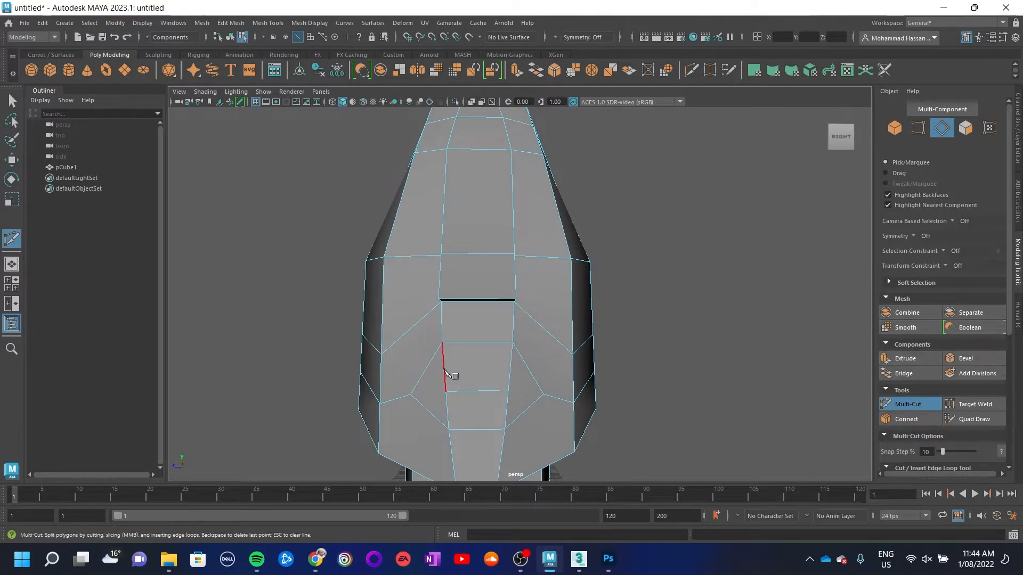
pyautogui.click(527, 393)
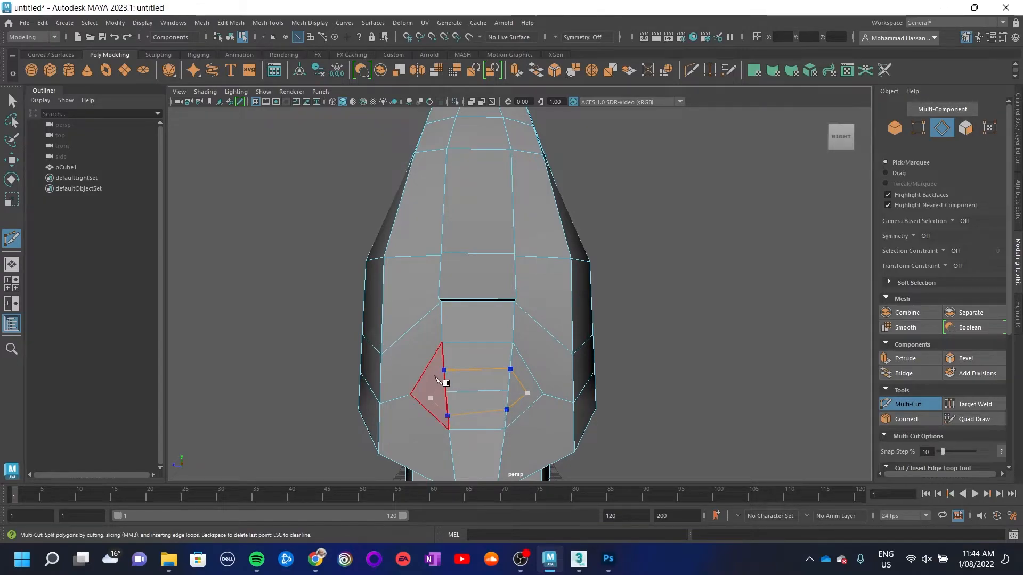
pyautogui.keyDown('alt'); pyautogui.moveTo(557, 377); pyautogui.dragTo(468, 416); pyautogui.keyUp('alt')
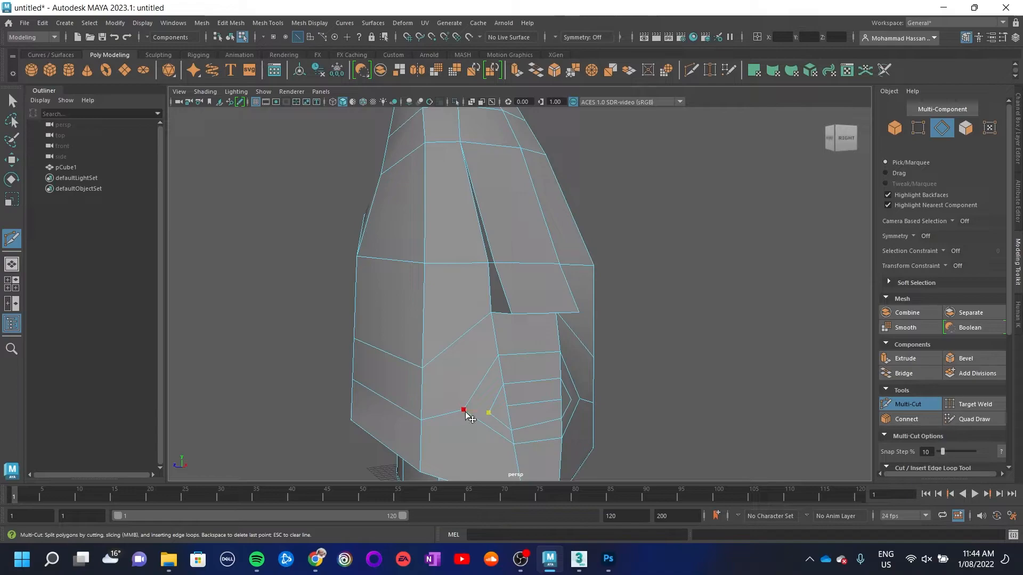
pyautogui.press('Return')
pyautogui.click(579, 399)
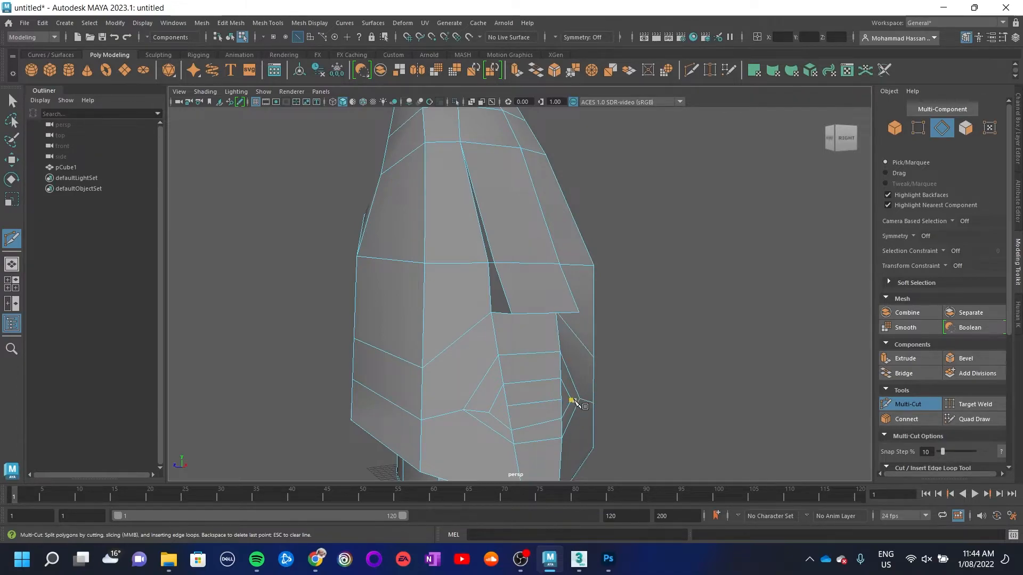
pyautogui.keyDown('alt'); pyautogui.moveTo(586, 403); pyautogui.dragTo(623, 413); pyautogui.keyUp('alt')
pyautogui.click(527, 403)
pyautogui.click(509, 403)
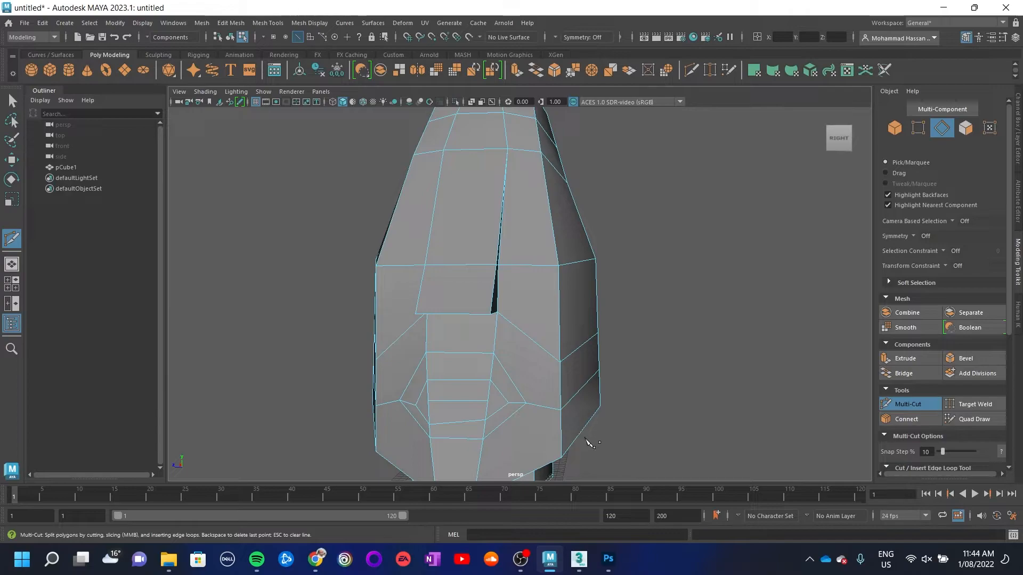
# In smooth preview with the cage shown, move the mouth's upper and lower inner edges forward and together at about Y 13
pyautogui.press('2')
pyautogui.keyDown('alt'); pyautogui.moveTo(508, 406); pyautogui.dragTo(537, 370); pyautogui.keyUp('alt')
pyautogui.press('w')
pyautogui.click(555, 397)
pyautogui.click(498, 362)
pyautogui.keyDown('alt'); pyautogui.moveTo(538, 410); pyautogui.dragTo(566, 330); pyautogui.keyUp('alt')
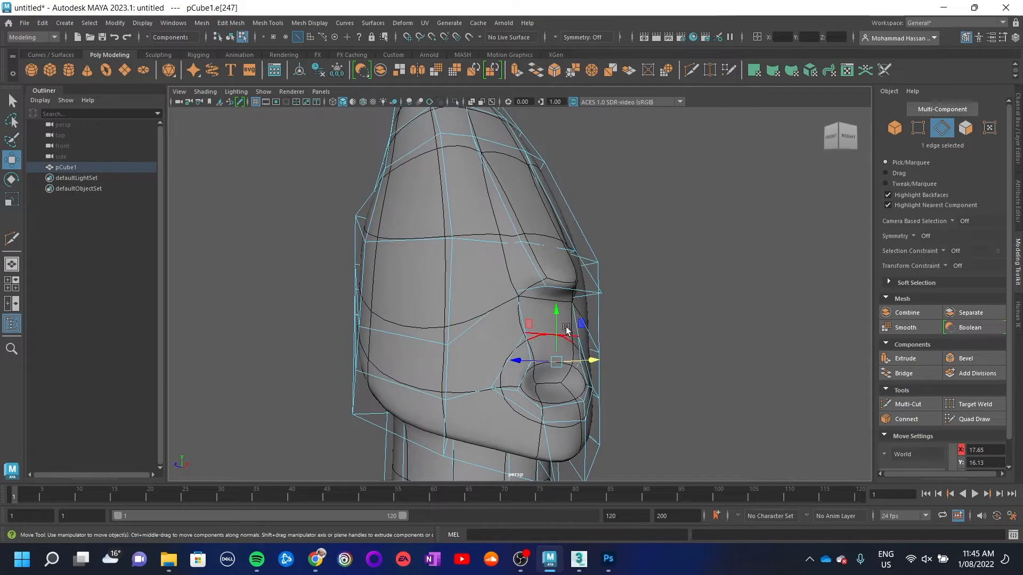
pyautogui.click(594, 348)
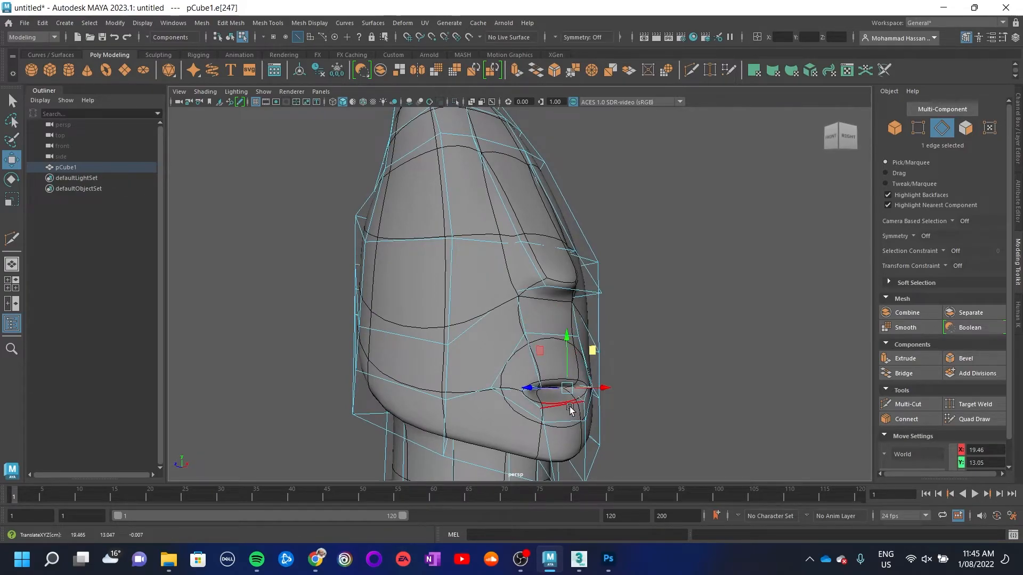
pyautogui.moveTo(588, 369); pyautogui.dragTo(594, 351)
pyautogui.keyDown('alt'); pyautogui.moveTo(562, 398); pyautogui.dragTo(535, 385); pyautogui.keyUp('alt')
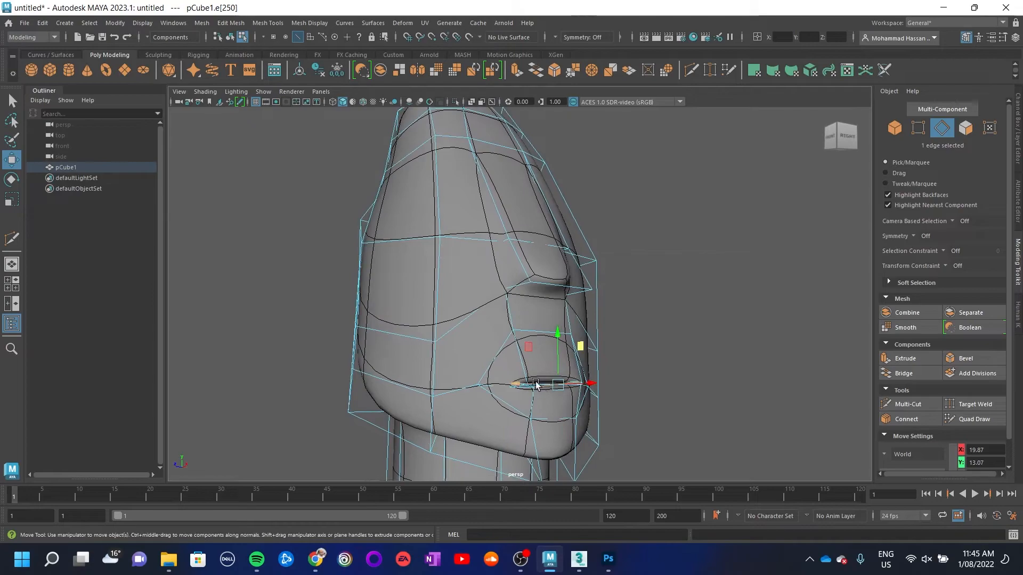
# Connect the six edges between the mouth's inner and outer rings and move the new loop forward to about X 19.6
pyautogui.doubleClick(498, 383)
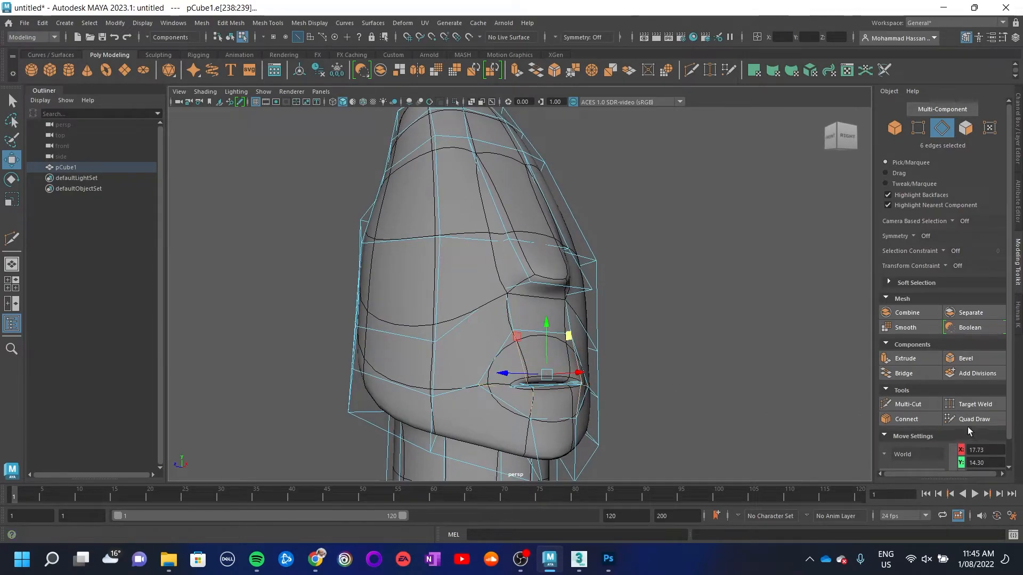
pyautogui.click(901, 420)
pyautogui.keyDown('alt'); pyautogui.moveTo(527, 400); pyautogui.dragTo(658, 395); pyautogui.keyUp('alt')
pyautogui.press('w')
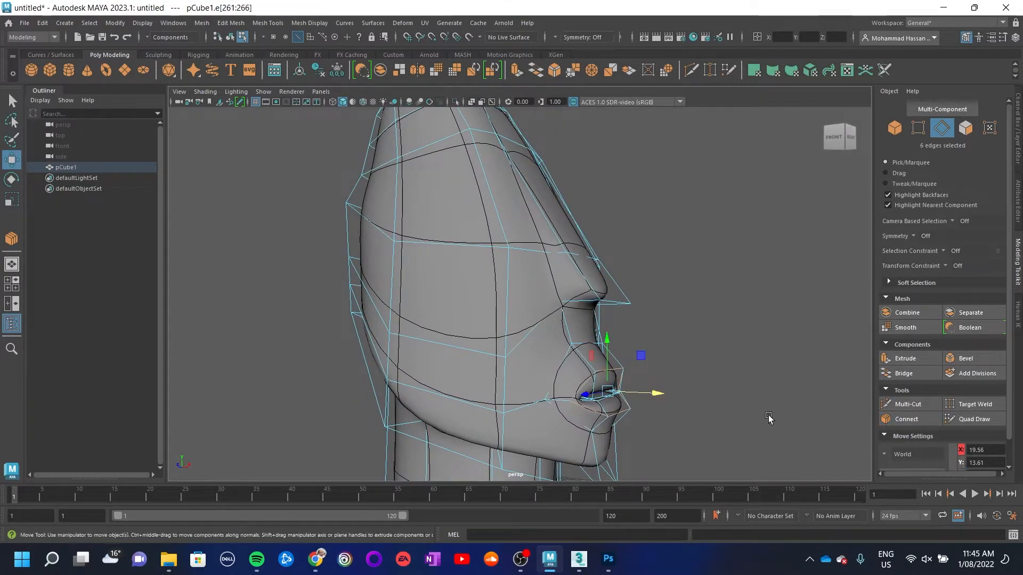
pyautogui.click(735, 414)
# Inspect the lips and overall head shape from the sides and front in smooth preview
pyautogui.keyDown('alt'); pyautogui.moveTo(713, 423); pyautogui.dragTo(546, 423); pyautogui.keyUp('alt')
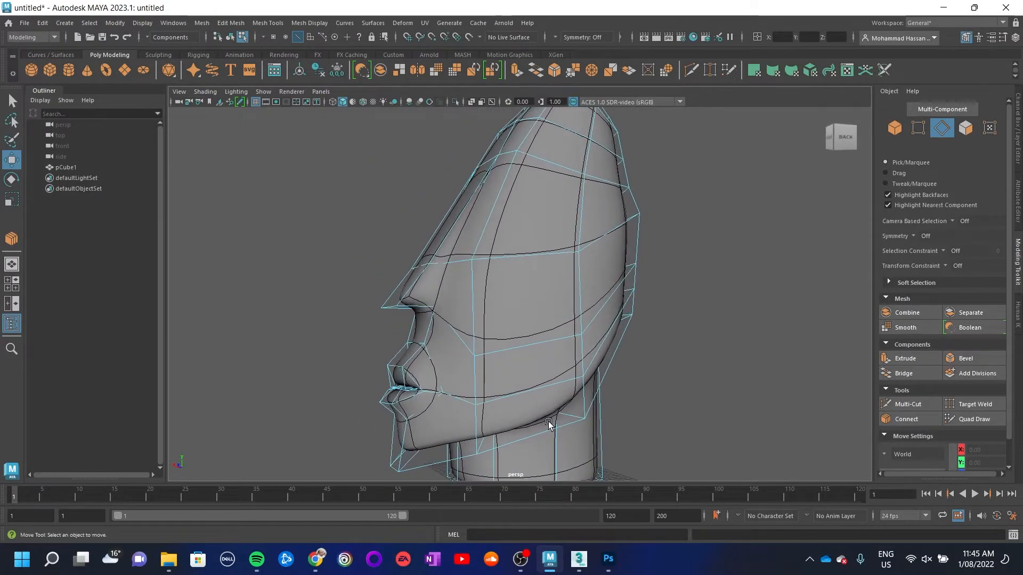
pyautogui.keyDown('alt'); pyautogui.moveTo(546, 423); pyautogui.dragTo(299, 361, button='right'); pyautogui.keyUp('alt')
pyautogui.keyDown('alt'); pyautogui.moveTo(327, 362); pyautogui.dragTo(434, 365); pyautogui.keyUp('alt')
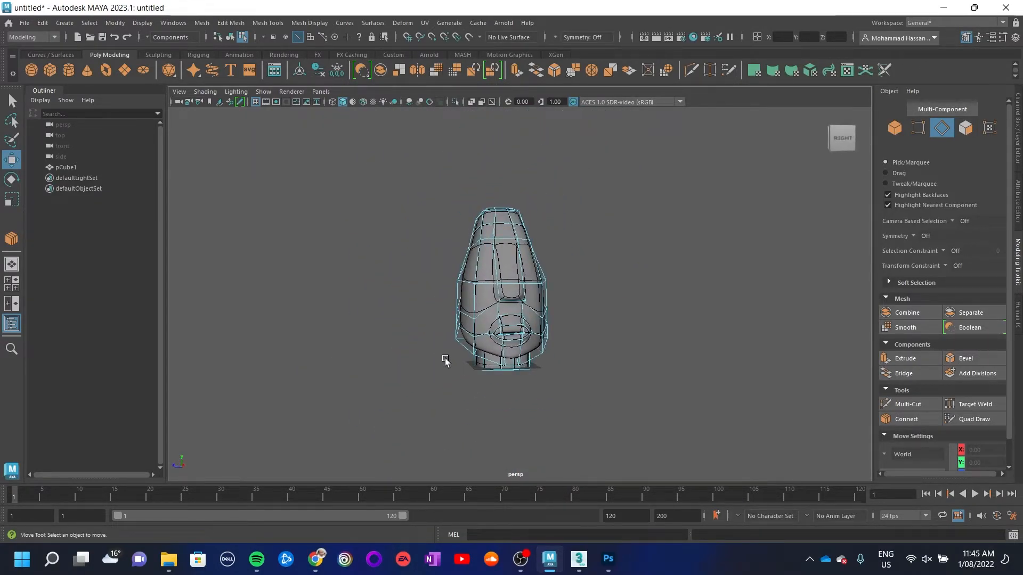
pyautogui.keyDown('alt'); pyautogui.moveTo(460, 310); pyautogui.dragTo(608, 314, button='right'); pyautogui.keyUp('alt')
pyautogui.keyDown('alt'); pyautogui.moveTo(607, 315); pyautogui.dragTo(560, 338); pyautogui.keyUp('alt')
pyautogui.press('3')
pyautogui.click(655, 360)
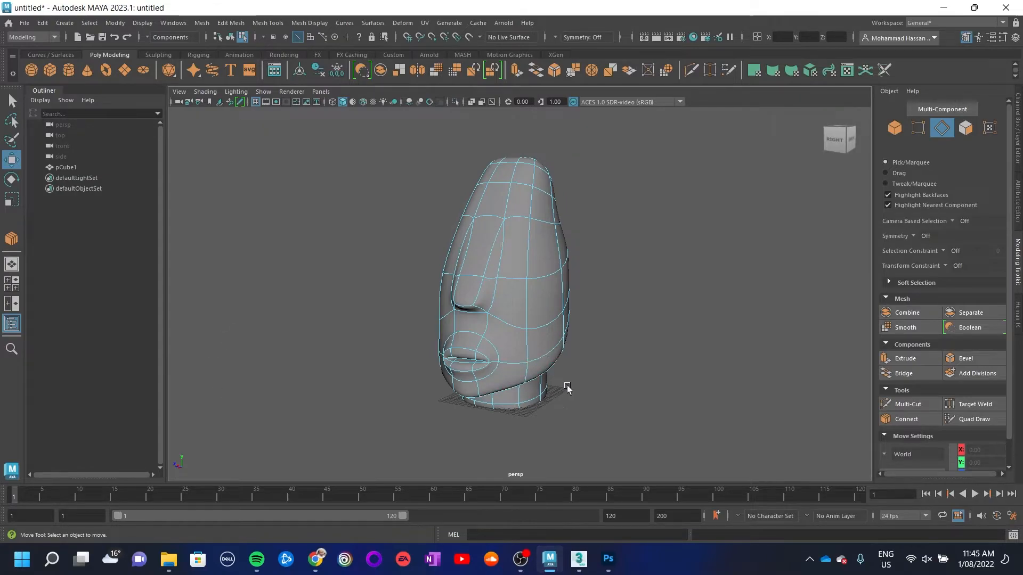
# Examine the unsmoothed mesh and its vertices around the jaw, neck, crown and nose
pyautogui.press('1')
pyautogui.keyDown('alt'); pyautogui.moveTo(569, 322); pyautogui.dragTo(555, 375); pyautogui.keyUp('alt')
pyautogui.keyDown('alt'); pyautogui.moveTo(555, 375); pyautogui.dragTo(573, 400, button='right'); pyautogui.keyUp('alt')
pyautogui.keyDown('alt'); pyautogui.moveTo(574, 400); pyautogui.dragTo(612, 395); pyautogui.keyUp('alt')
pyautogui.keyDown('alt'); pyautogui.moveTo(461, 413); pyautogui.dragTo(535, 295); pyautogui.keyUp('alt')
pyautogui.keyDown('alt'); pyautogui.moveTo(535, 350); pyautogui.dragTo(554, 309); pyautogui.keyUp('alt')
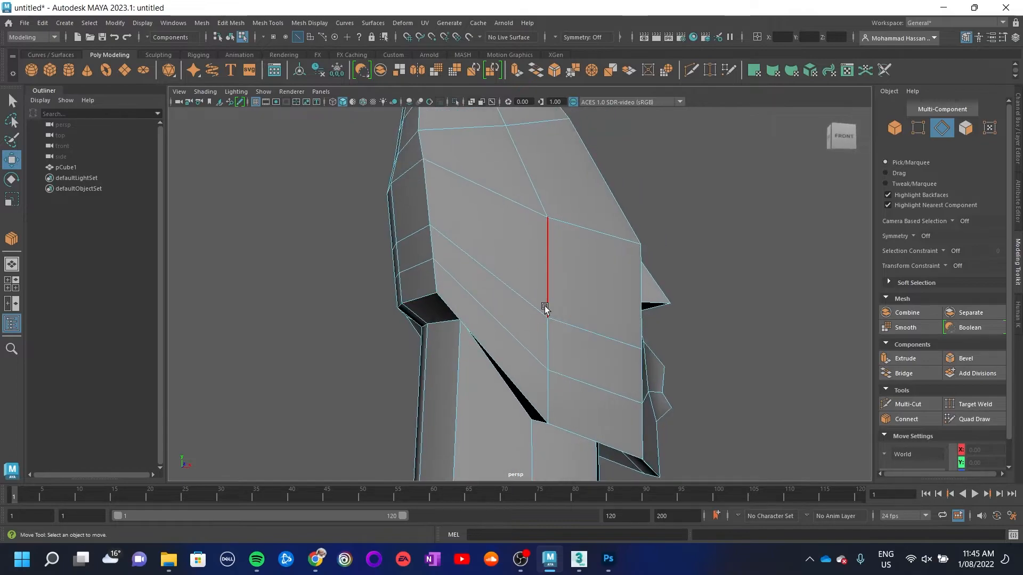
pyautogui.press('F9')
pyautogui.keyDown('alt'); pyautogui.moveTo(631, 343); pyautogui.dragTo(523, 359); pyautogui.keyUp('alt')
pyautogui.scroll(-5, 535, 343)
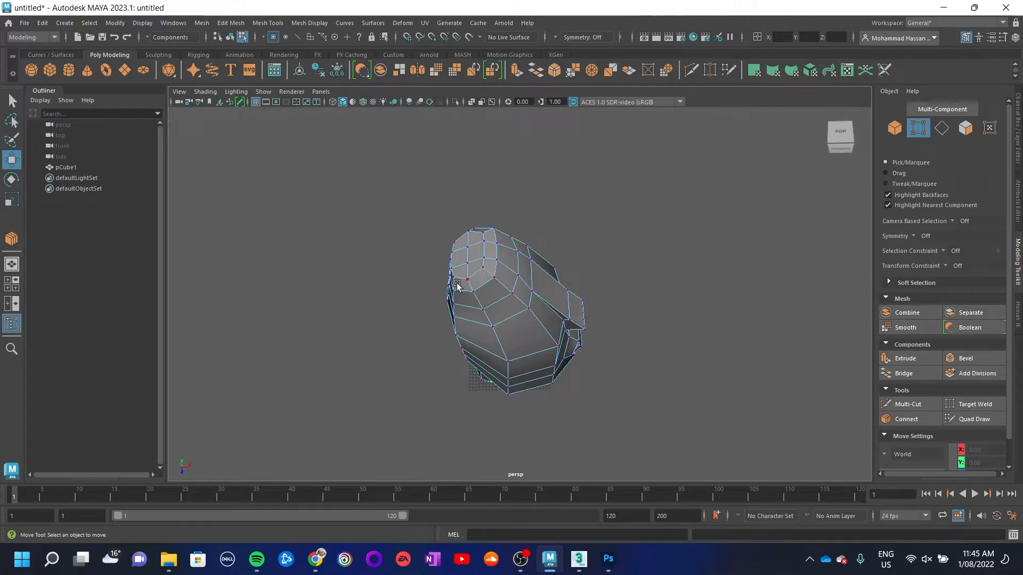
pyautogui.scroll(3, 462, 283)
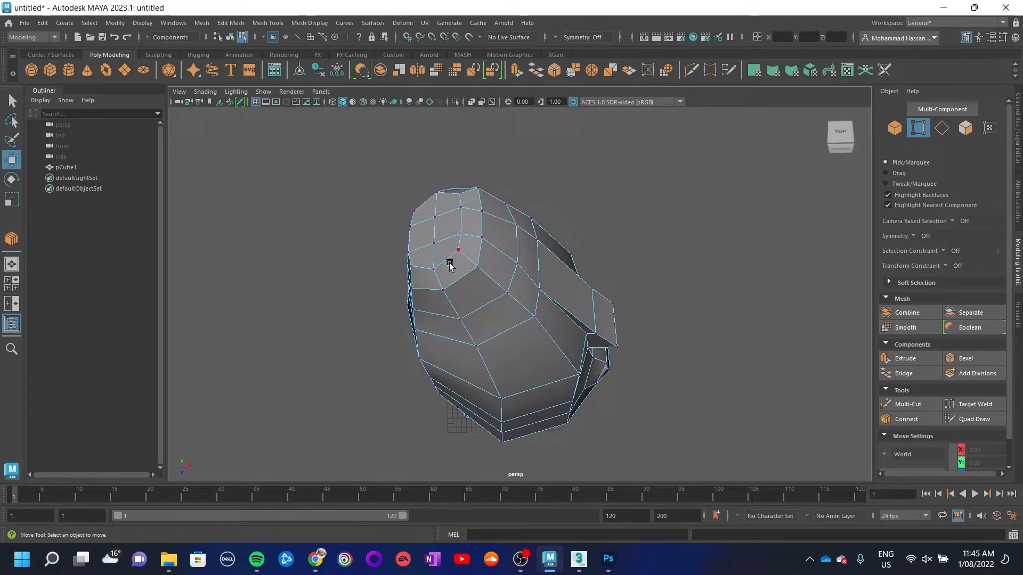
pyautogui.keyDown('alt'); pyautogui.moveTo(440, 274); pyautogui.dragTo(497, 201); pyautogui.keyUp('alt')
pyautogui.keyDown('alt'); pyautogui.moveTo(498, 200); pyautogui.dragTo(645, 208, button='right'); pyautogui.keyUp('alt')
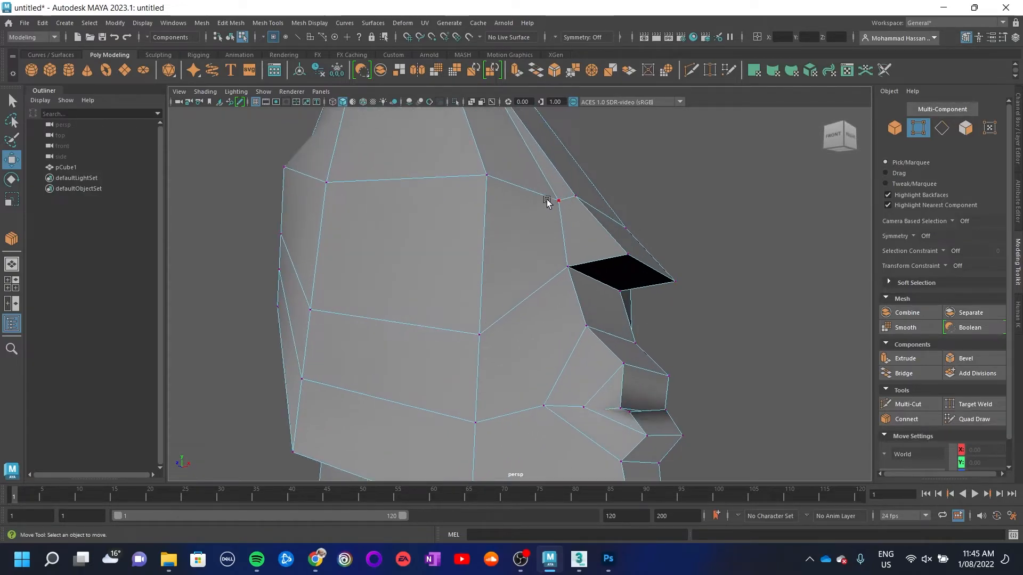
pyautogui.keyDown('alt'); pyautogui.moveTo(543, 206); pyautogui.dragTo(552, 331, button='middle'); pyautogui.keyUp('alt')
pyautogui.keyDown('alt'); pyautogui.moveTo(559, 343); pyautogui.dragTo(475, 135); pyautogui.keyUp('alt')
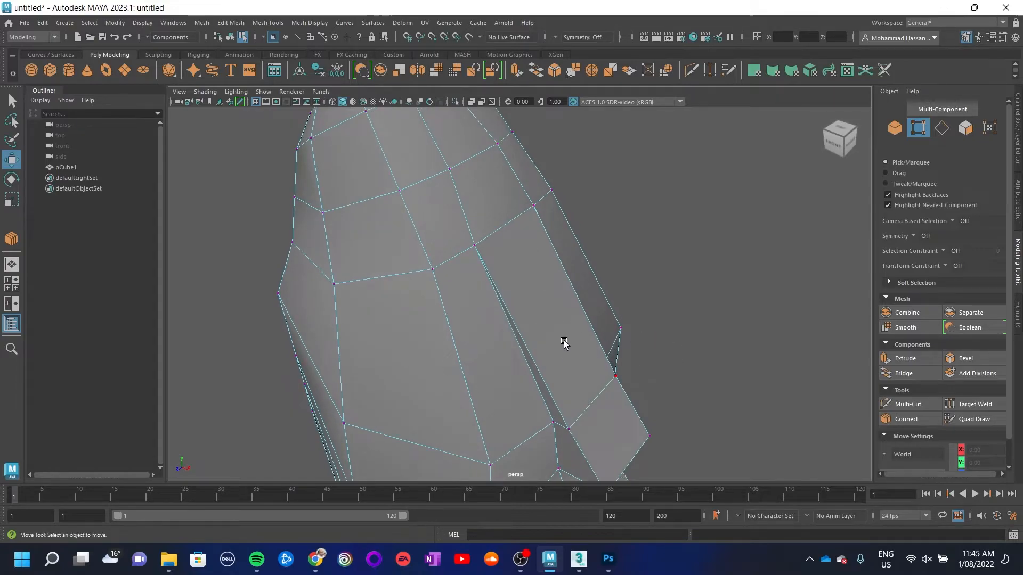
# Check the smoothed head's side profile in object mode with the wireframe hidden
pyautogui.press('3')
pyautogui.keyDown('alt'); pyautogui.moveTo(564, 353); pyautogui.dragTo(580, 324); pyautogui.keyUp('alt')
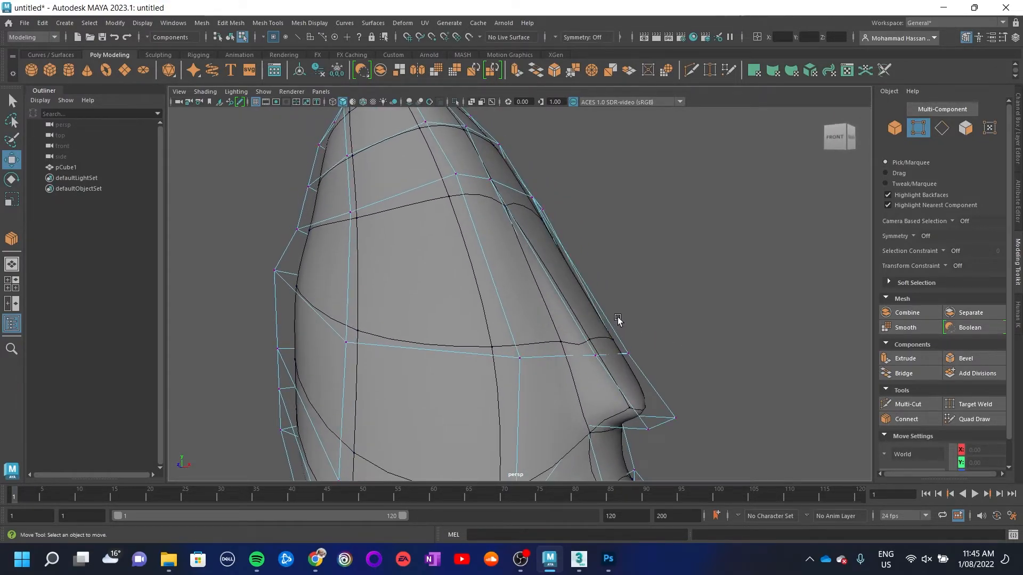
pyautogui.press('3')
pyautogui.moveTo(559, 239); pyautogui.dragTo(618, 217, button='right')
pyautogui.click(728, 315)
pyautogui.scroll(-8, 674, 394)
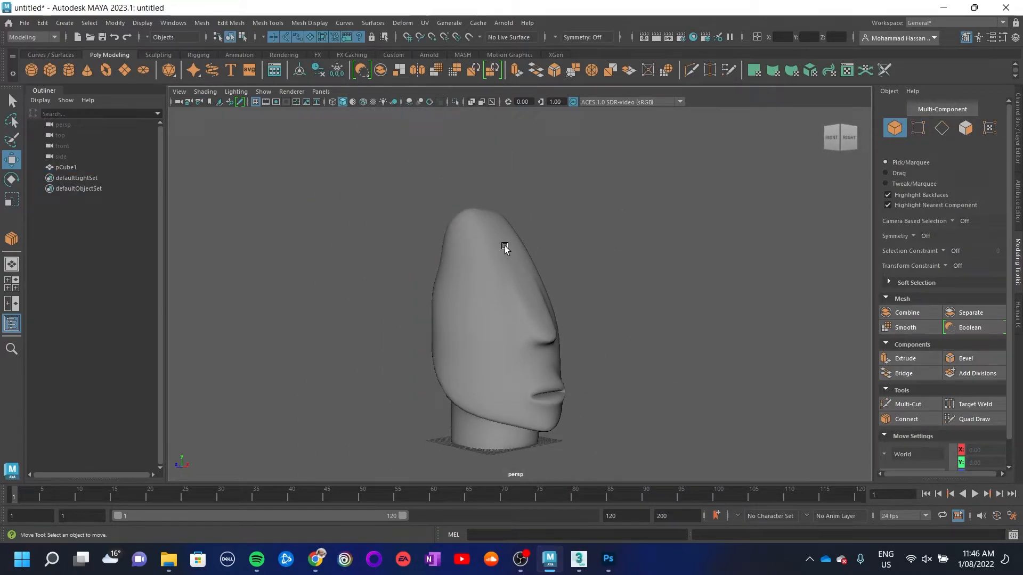
pyautogui.keyDown('alt'); pyautogui.moveTo(513, 267); pyautogui.dragTo(518, 286); pyautogui.keyUp('alt')
# Scale the ten-edge loop around the upper head, just below the crown, uniformly to about 1.1
pyautogui.click(517, 287)
pyautogui.moveTo(519, 238); pyautogui.dragTo(515, 209, button='right')
pyautogui.keyDown('alt'); pyautogui.moveTo(543, 228); pyautogui.dragTo(453, 274); pyautogui.keyUp('alt')
pyautogui.click(457, 247)
pyautogui.scroll(3, 357, 275)
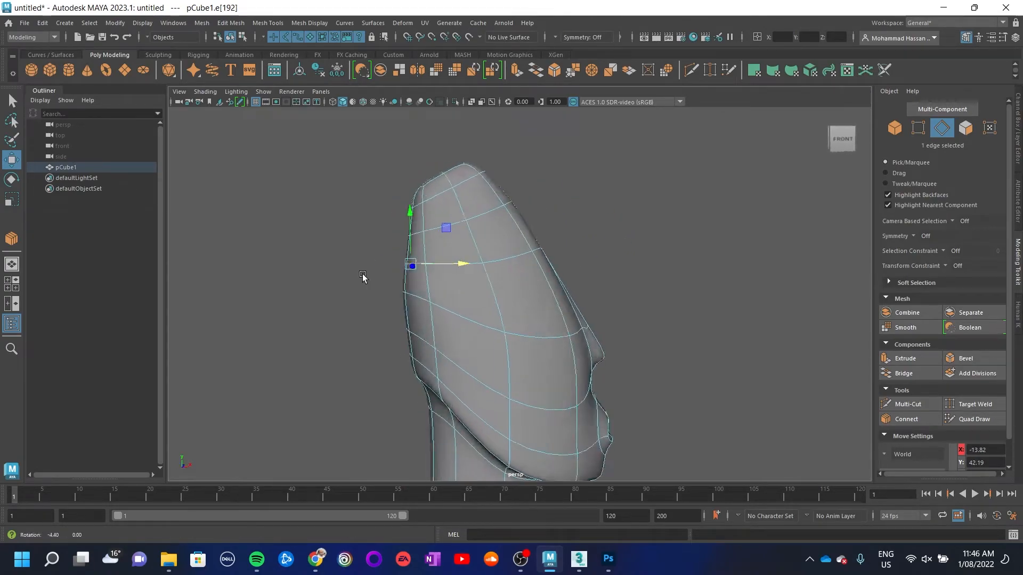
pyautogui.keyDown('alt'); pyautogui.moveTo(357, 276); pyautogui.dragTo(446, 244); pyautogui.keyUp('alt')
pyautogui.doubleClick(559, 230)
pyautogui.keyDown('alt'); pyautogui.moveTo(584, 273); pyautogui.dragTo(587, 276); pyautogui.keyUp('alt')
pyautogui.press('r')
pyautogui.click(519, 248)
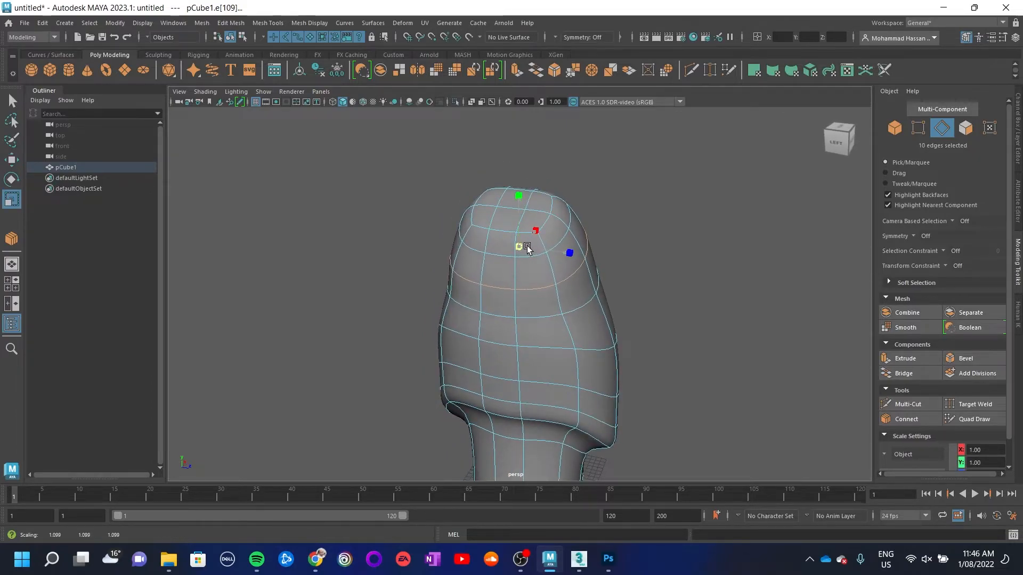
# Select the next edge loop down, reduce it to its five rear edges and move them along the X axis
pyautogui.doubleClick(540, 321)
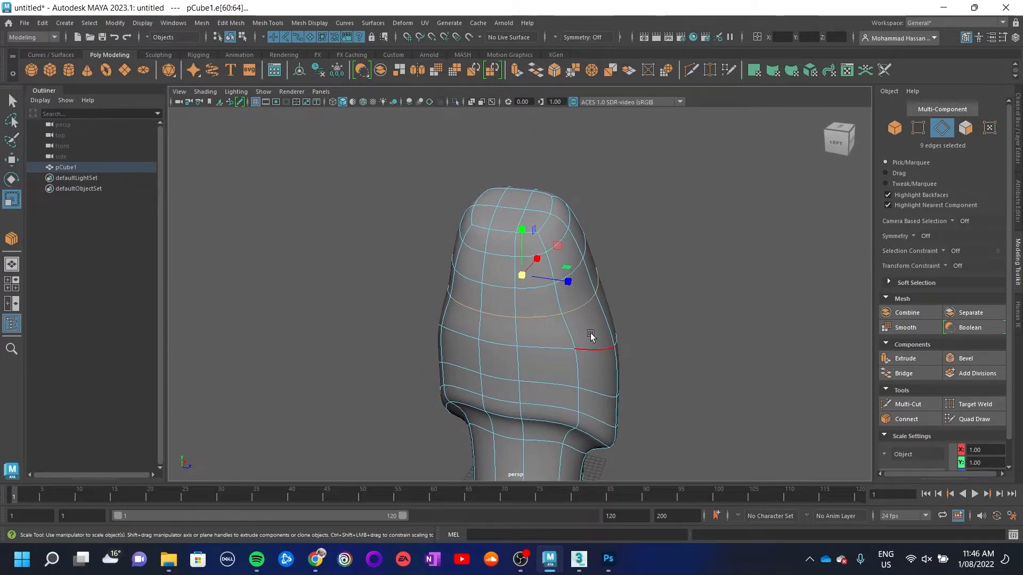
pyautogui.keyDown('alt'); pyautogui.moveTo(507, 436); pyautogui.dragTo(584, 373); pyautogui.keyUp('alt')
pyautogui.keyDown('ctrl'); pyautogui.moveTo(630, 168); pyautogui.dragTo(495, 309); pyautogui.keyUp('ctrl')
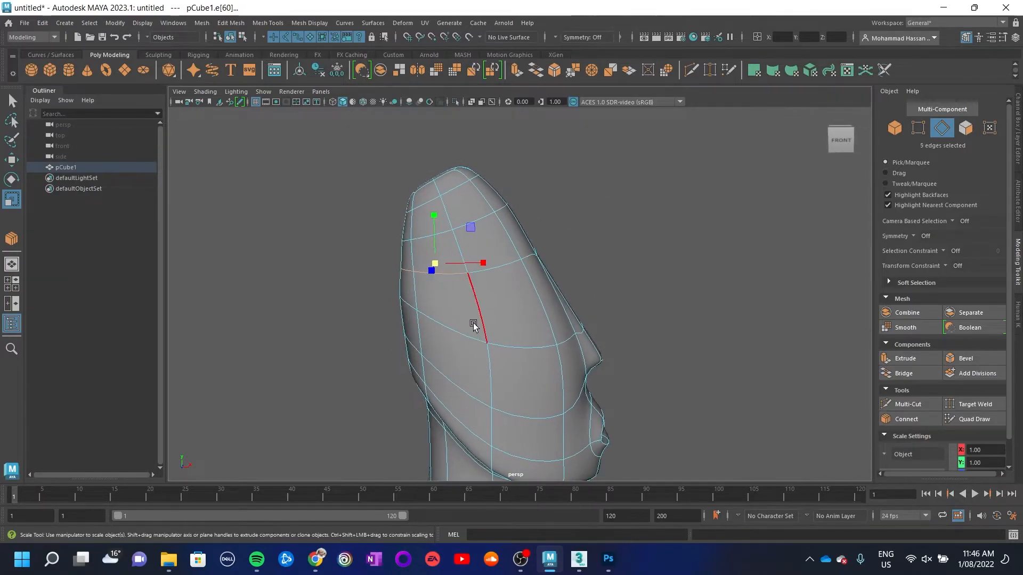
pyautogui.press('w')
pyautogui.moveTo(462, 265); pyautogui.dragTo(528, 320)
pyautogui.press('r')
pyautogui.click(703, 311)
# Move the single edge at the rear of the crown back and up to about X -11.1, Y 57.6
pyautogui.keyDown('alt'); pyautogui.moveTo(703, 312); pyautogui.dragTo(649, 356); pyautogui.keyUp('alt')
pyautogui.keyDown('alt'); pyautogui.moveTo(513, 328); pyautogui.dragTo(533, 345); pyautogui.keyUp('alt')
pyautogui.click(437, 208)
pyautogui.press('w')
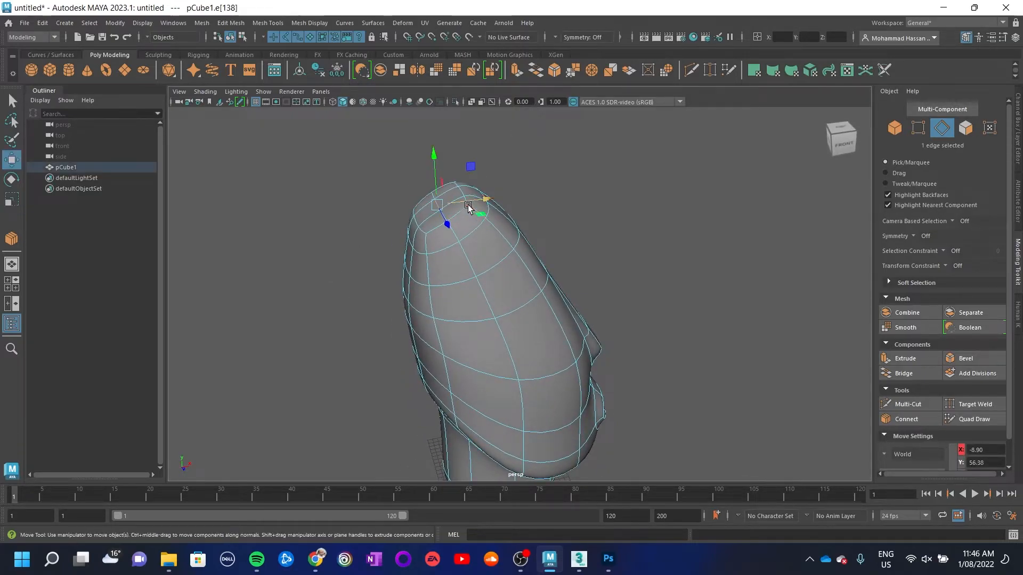
pyautogui.moveTo(469, 184); pyautogui.dragTo(477, 195, button='middle')
pyautogui.keyDown('alt'); pyautogui.moveTo(495, 222); pyautogui.dragTo(446, 254); pyautogui.keyUp('alt')
pyautogui.moveTo(471, 172); pyautogui.dragTo(451, 136)
# Inspect the reshaped head from the front and sides and clear the edge selection
pyautogui.keyDown('alt'); pyautogui.moveTo(561, 234); pyautogui.dragTo(478, 220); pyautogui.keyUp('alt')
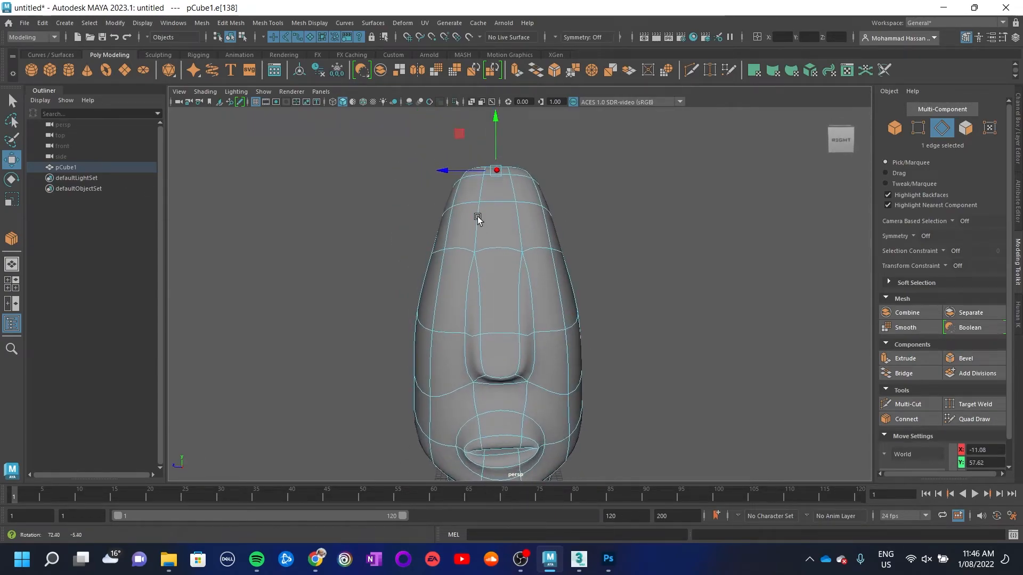
pyautogui.keyDown('alt'); pyautogui.moveTo(478, 220); pyautogui.dragTo(283, 250, button='right'); pyautogui.keyUp('alt')
pyautogui.keyDown('alt'); pyautogui.moveTo(532, 333); pyautogui.dragTo(464, 334, button='right'); pyautogui.keyUp('alt')
pyautogui.keyDown('alt'); pyautogui.moveTo(463, 334); pyautogui.dragTo(592, 331); pyautogui.keyUp('alt')
pyautogui.keyDown('alt'); pyautogui.moveTo(591, 331); pyautogui.dragTo(722, 317, button='right'); pyautogui.keyUp('alt')
pyautogui.keyDown('alt'); pyautogui.moveTo(722, 317); pyautogui.dragTo(501, 368); pyautogui.keyUp('alt')
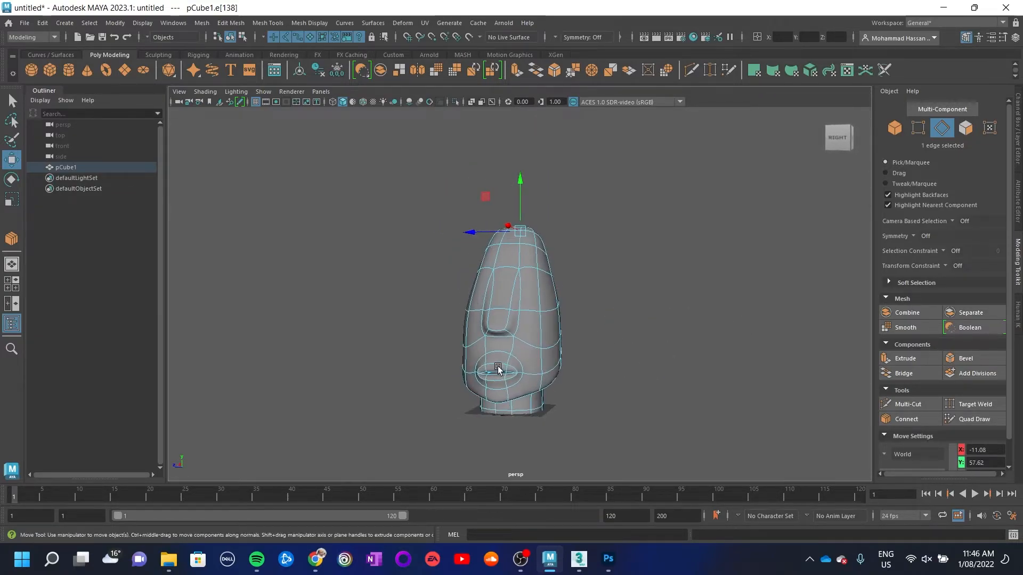
pyautogui.click(565, 417)
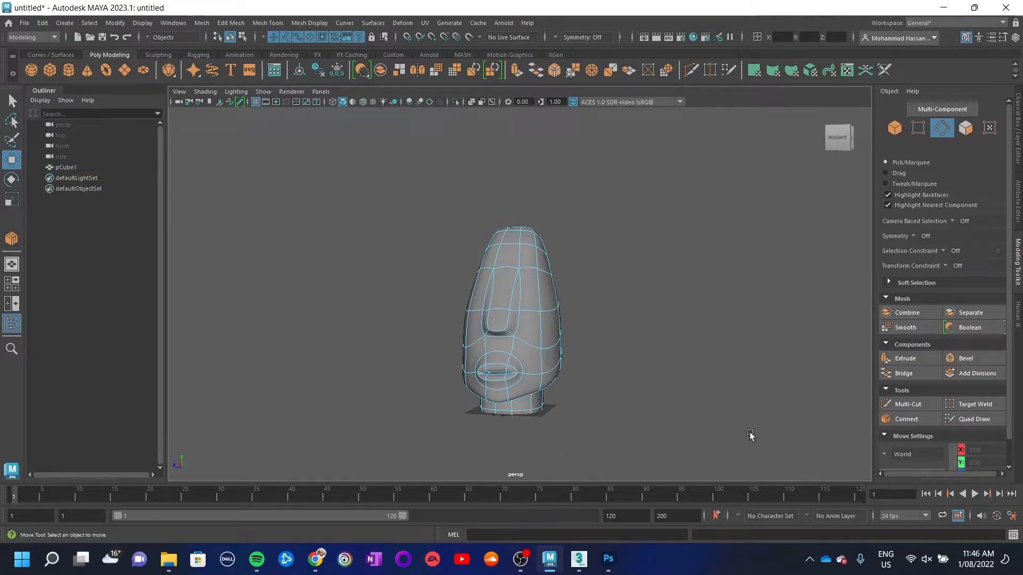
# Show the head unsmoothed and switch from edge mode to object mode
pyautogui.press('1')
pyautogui.keyDown('alt'); pyautogui.moveTo(521, 347); pyautogui.dragTo(452, 362); pyautogui.keyUp('alt')
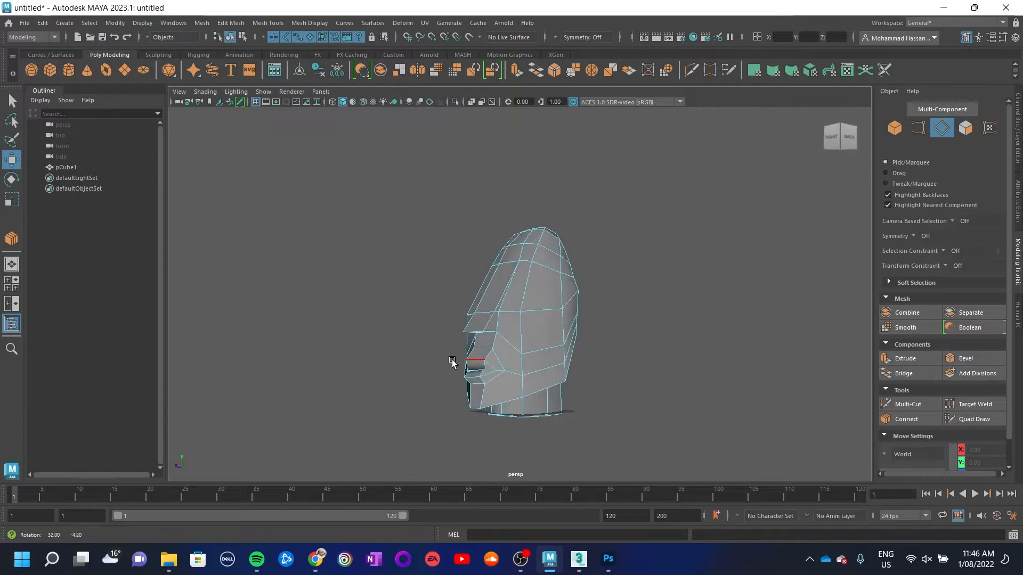
pyautogui.moveTo(525, 324); pyautogui.dragTo(579, 224, button='right')
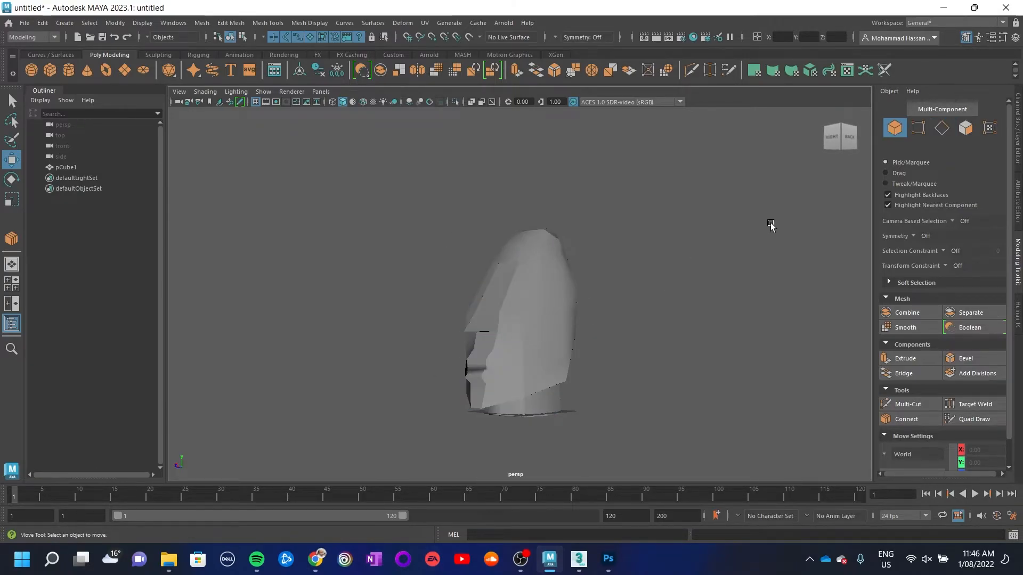
pyautogui.keyDown('alt'); pyautogui.moveTo(425, 336); pyautogui.dragTo(532, 353); pyautogui.keyUp('alt')
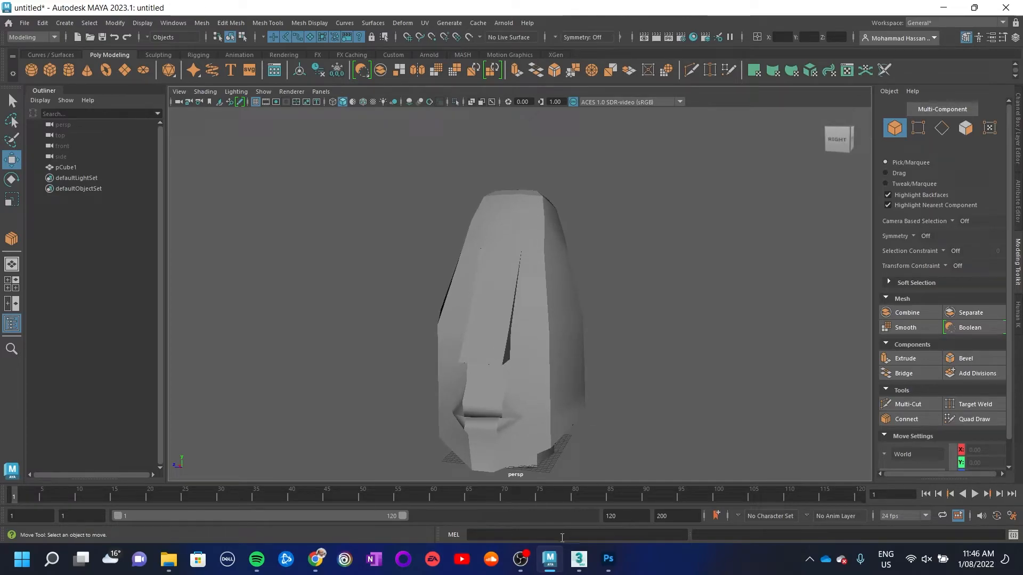
pyautogui.click(516, 568)
pyautogui.click(513, 568)
pyautogui.keyDown('alt'); pyautogui.moveTo(482, 338); pyautogui.dragTo(495, 264); pyautogui.keyUp('alt')
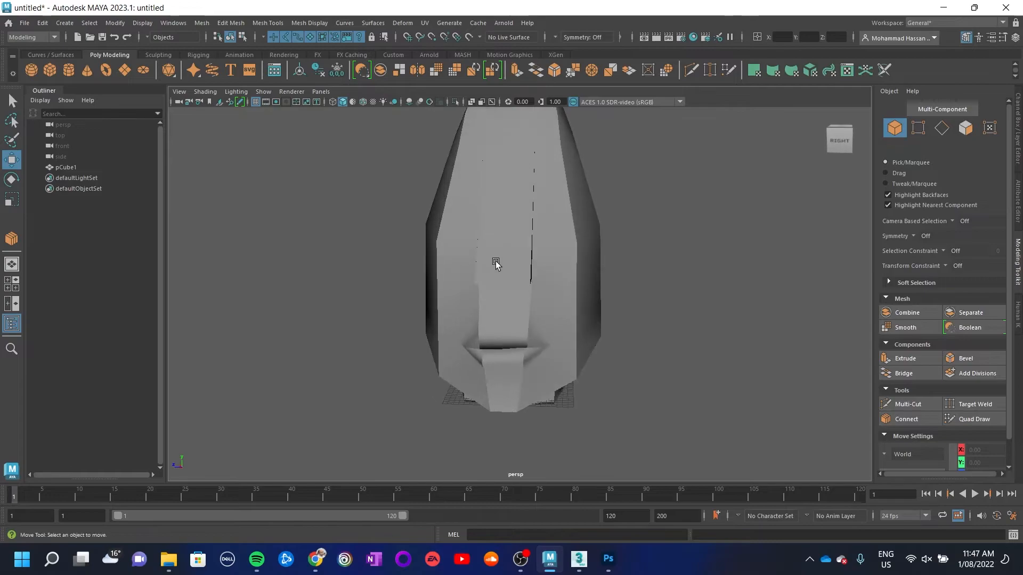
pyautogui.keyDown('alt'); pyautogui.moveTo(507, 329); pyautogui.dragTo(533, 321); pyautogui.keyUp('alt')
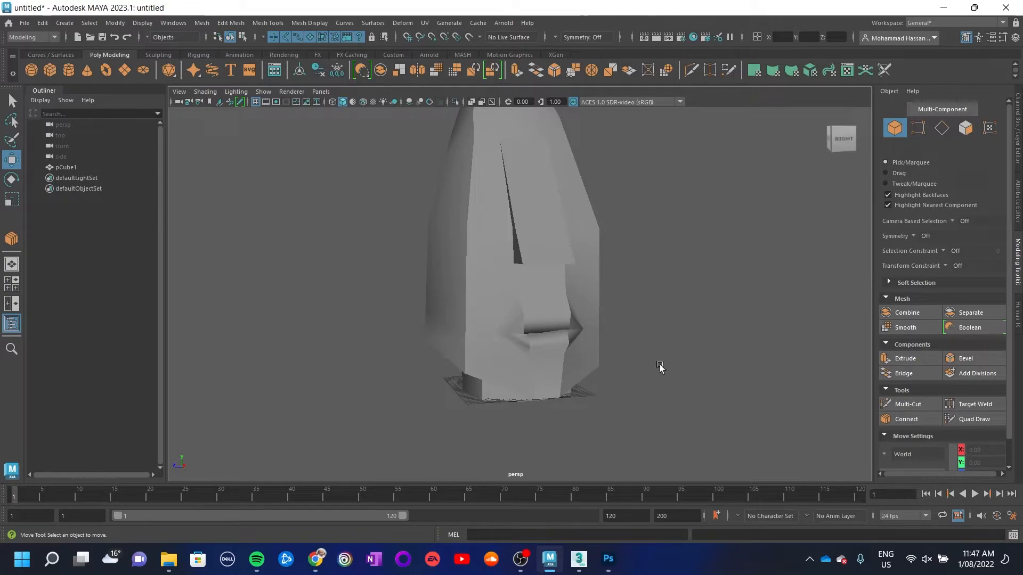
pyautogui.keyDown('alt'); pyautogui.moveTo(358, 199); pyautogui.dragTo(521, 293); pyautogui.keyUp('alt')
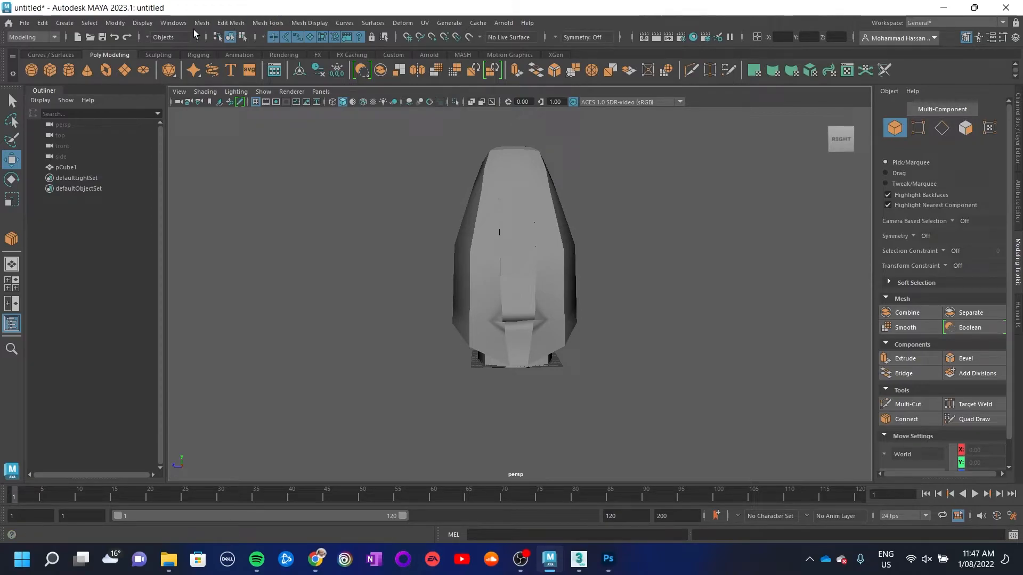
# Open the UV Editor and place its window so the head in the viewport stays visible beside it
pyautogui.click(202, 23)
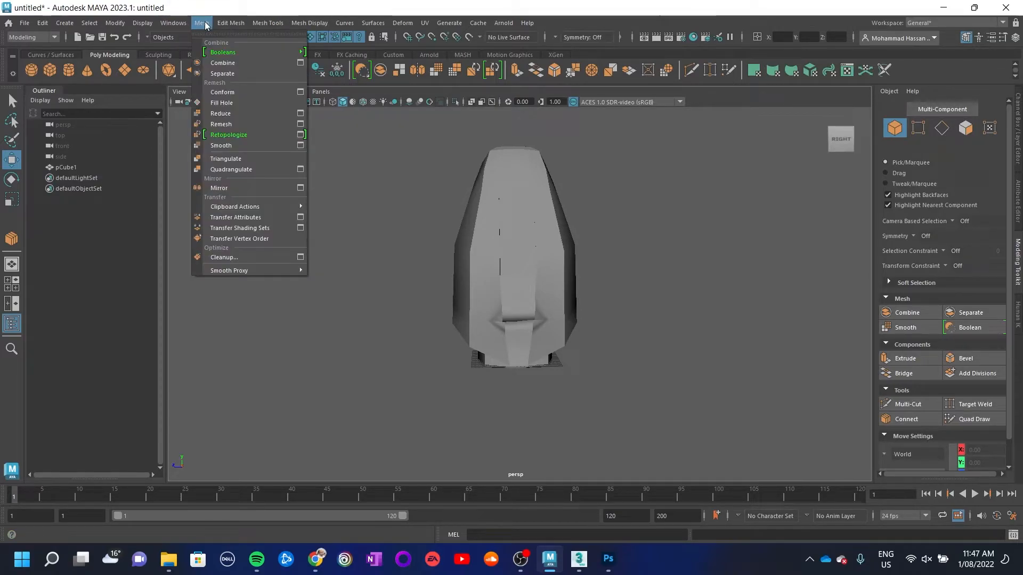
pyautogui.moveTo(175, 25)
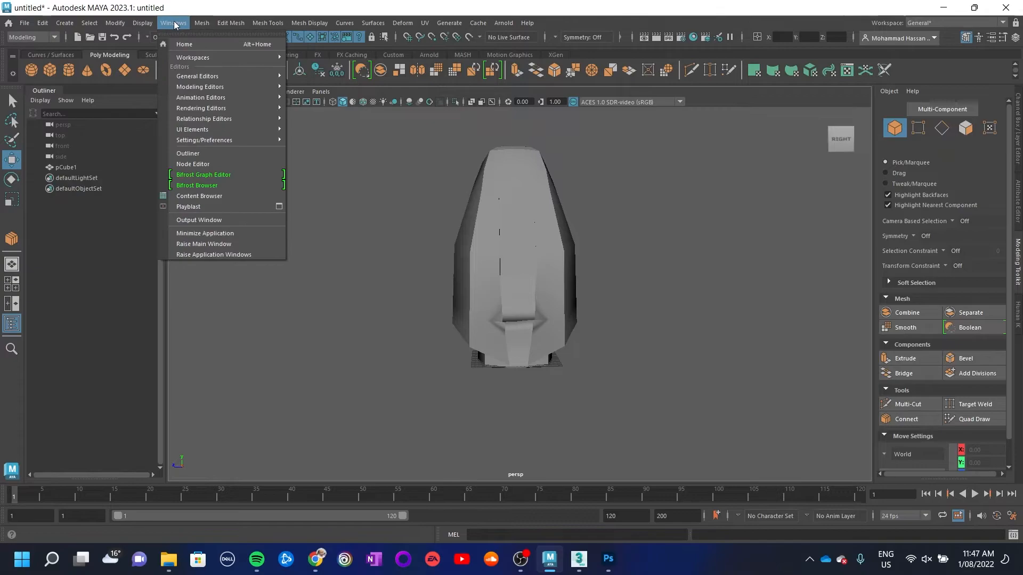
pyautogui.moveTo(276, 90)
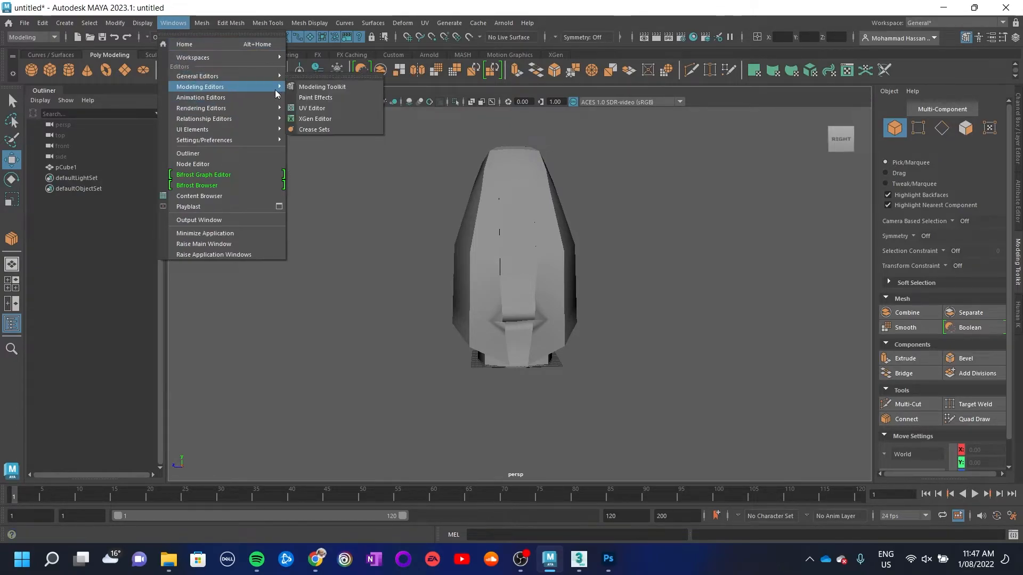
pyautogui.click(321, 105)
pyautogui.moveTo(690, 124); pyautogui.dragTo(272, 15)
pyautogui.keyDown('alt'); pyautogui.moveTo(562, 212); pyautogui.dragTo(104, 174, button='right'); pyautogui.keyUp('alt')
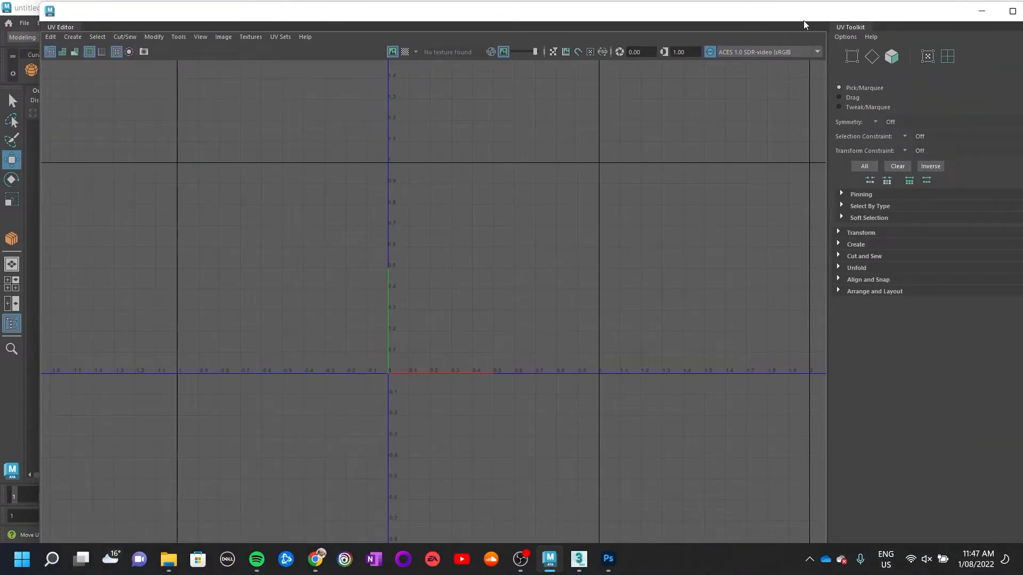
pyautogui.moveTo(48, 2); pyautogui.dragTo(394, 159)
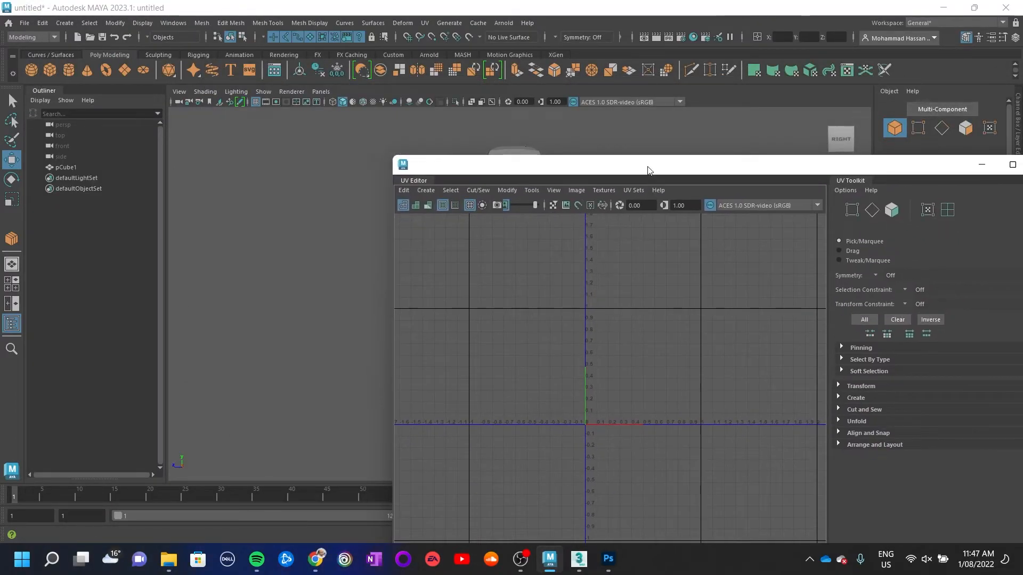
pyautogui.moveTo(646, 171); pyautogui.dragTo(785, 140)
# Select the head mesh to display its UV layout alongside the model
pyautogui.keyDown('alt'); pyautogui.moveTo(468, 242); pyautogui.dragTo(299, 252); pyautogui.keyUp('alt')
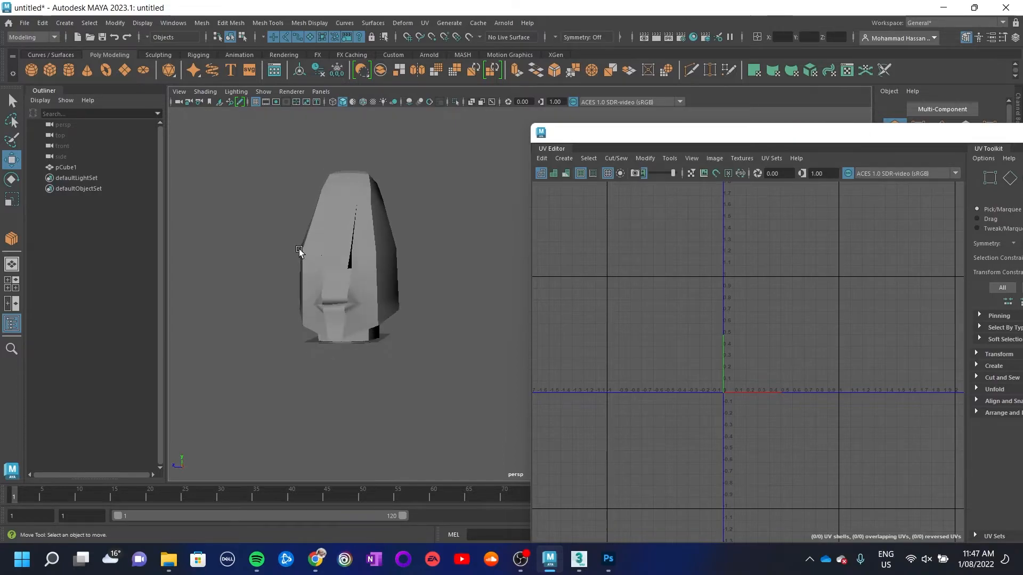
pyautogui.click(324, 253)
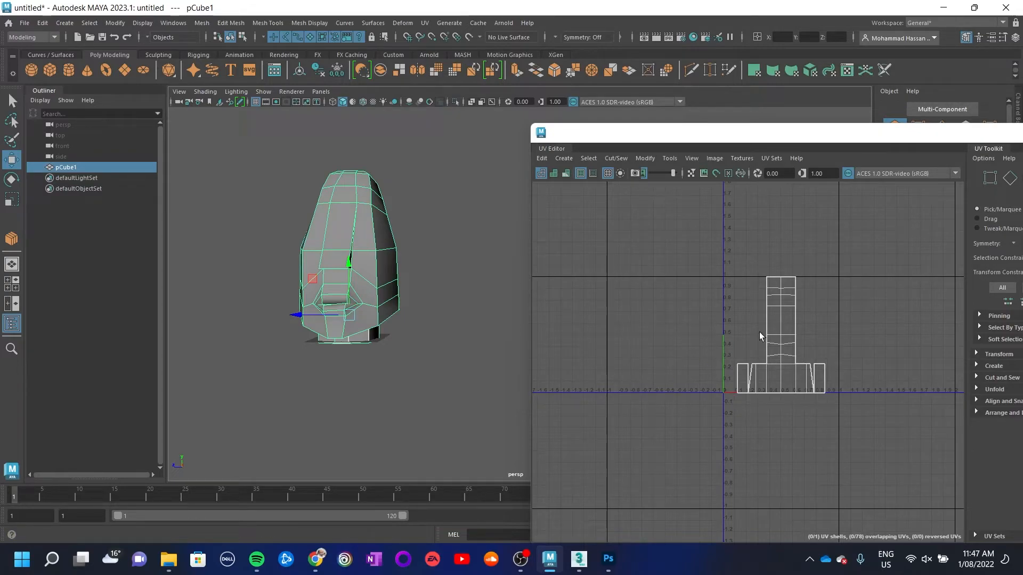
pyautogui.keyDown('alt'); pyautogui.moveTo(258, 290); pyautogui.dragTo(309, 282); pyautogui.keyUp('alt')
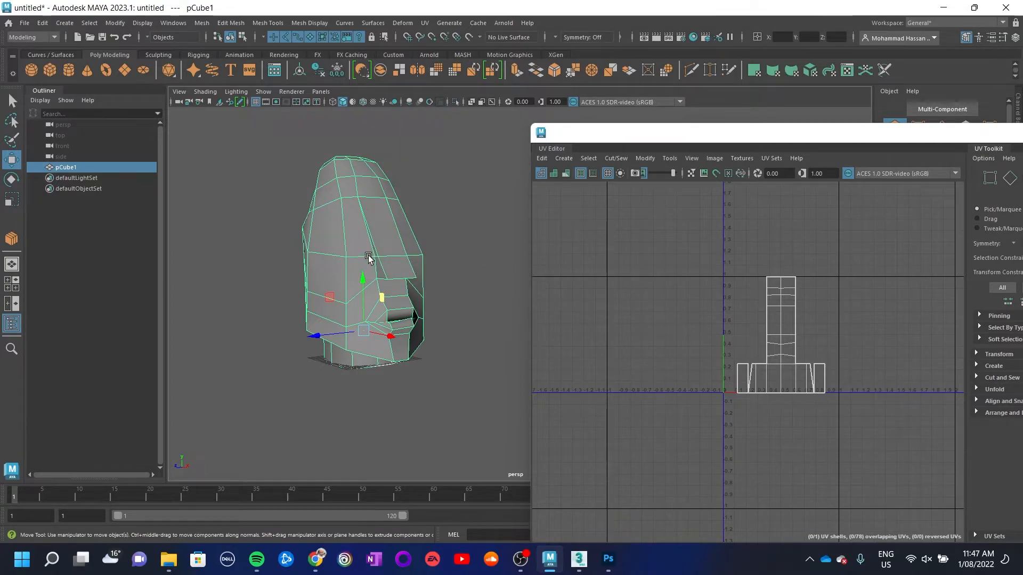
pyautogui.rightClick(368, 238)
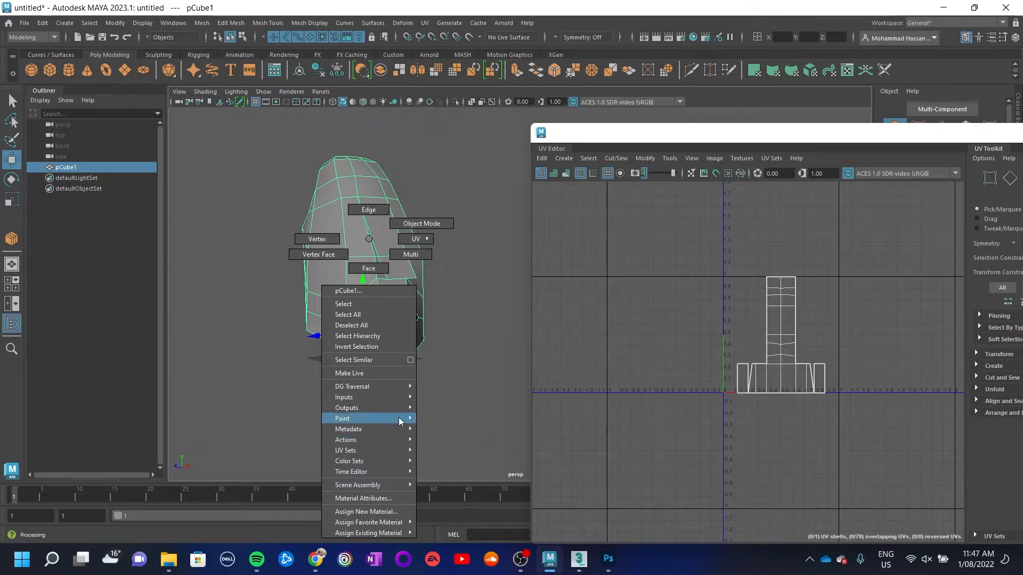
pyautogui.moveTo(392, 414)
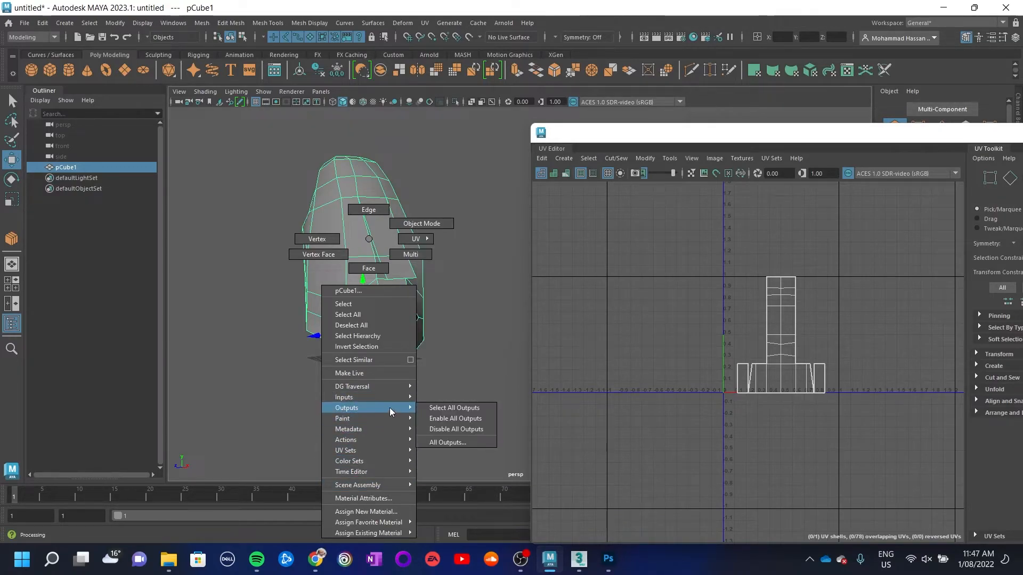
pyautogui.click(272, 304)
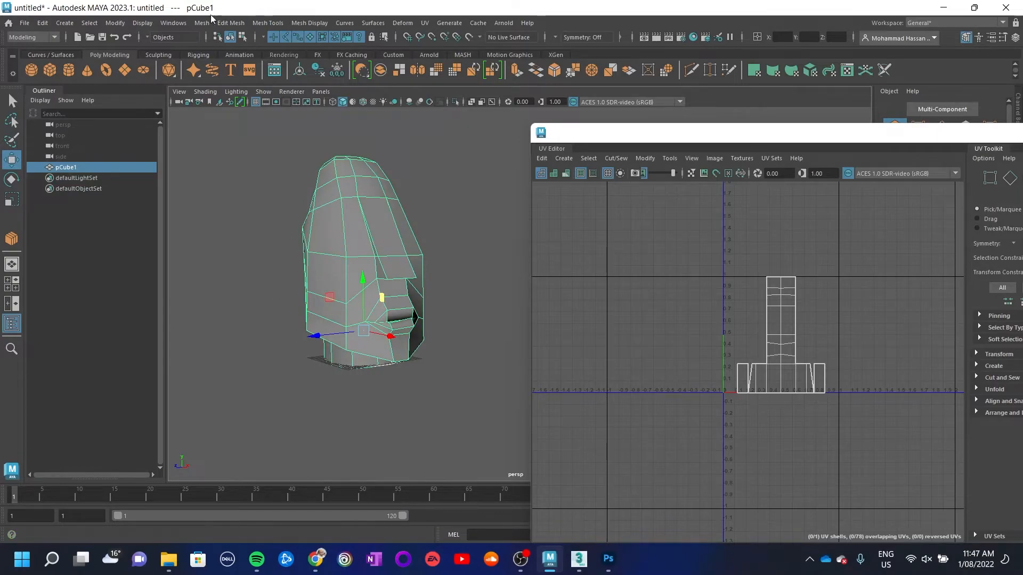
# Open the Hypershade and create a new Blinn material, keeping its node graph and properties in view
pyautogui.click(170, 23)
pyautogui.moveTo(221, 88)
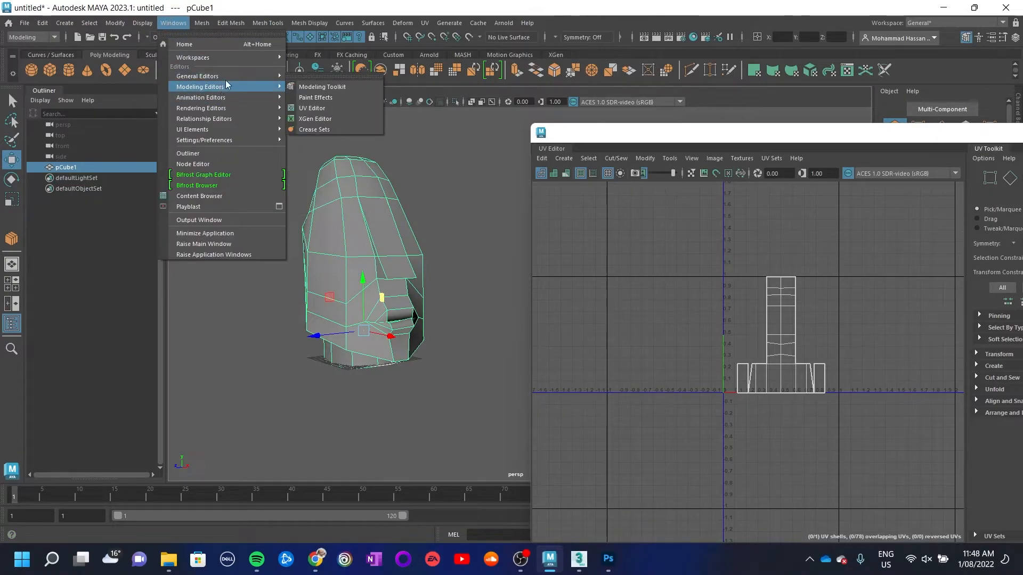
pyautogui.moveTo(229, 109)
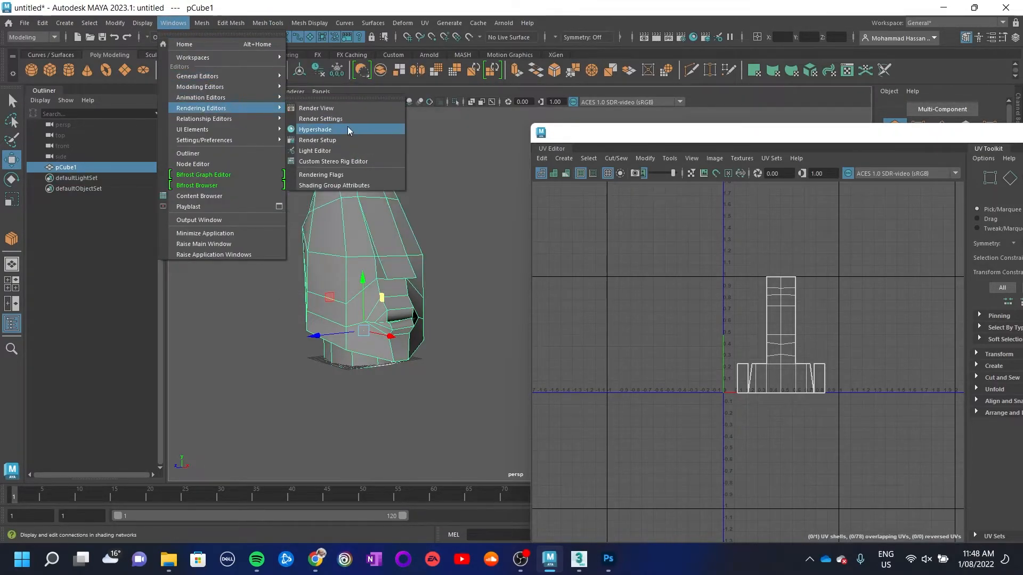
pyautogui.click(331, 130)
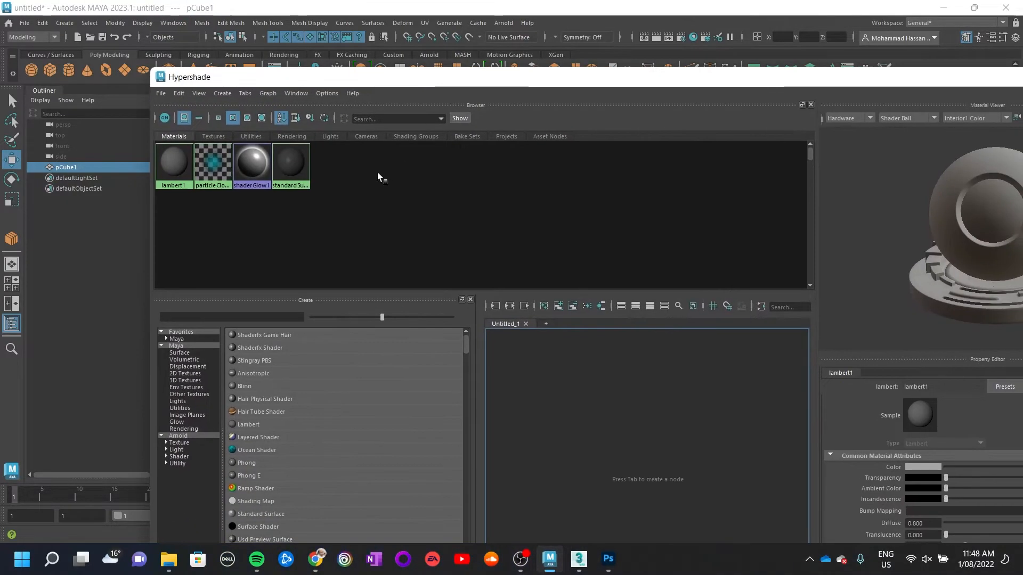
pyautogui.click(384, 181)
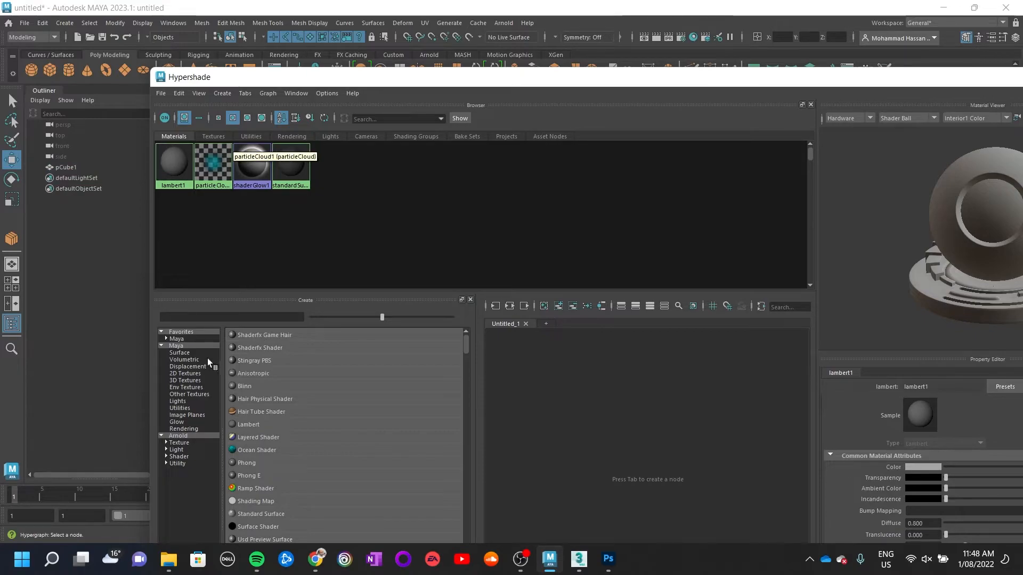
pyautogui.click(245, 387)
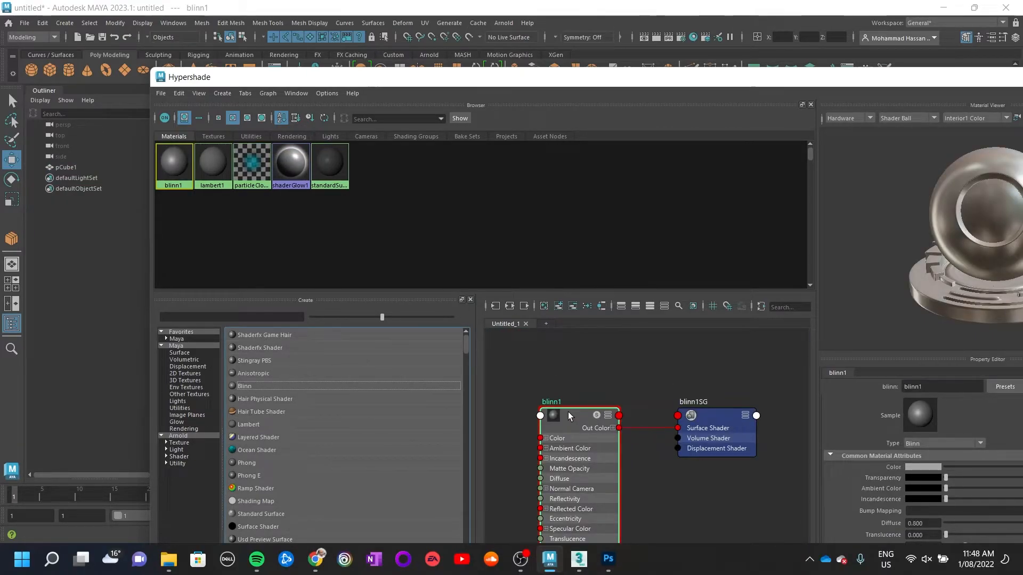
pyautogui.moveTo(638, 74); pyautogui.dragTo(507, 49)
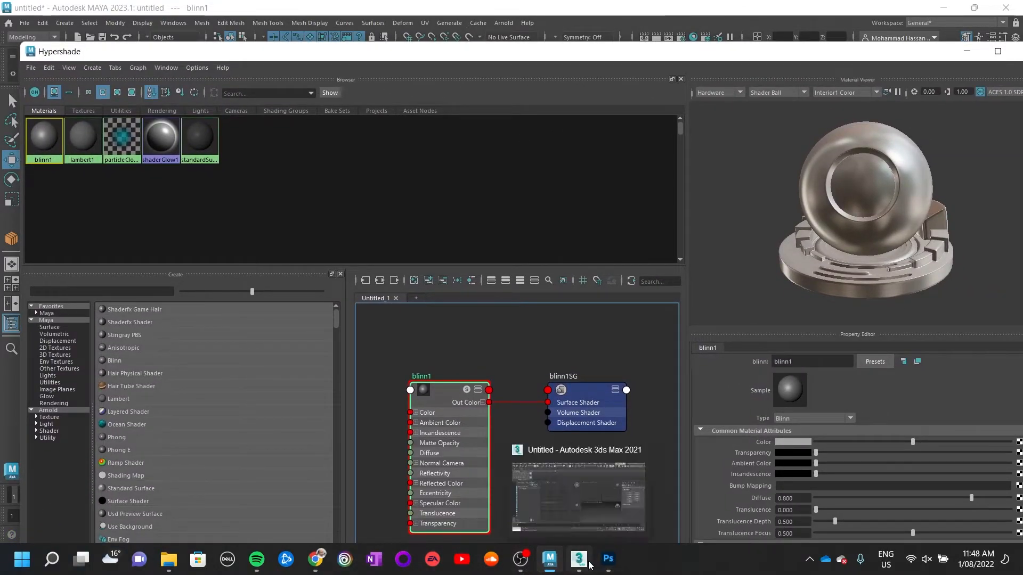
# Switch to the Chrome browser window showing YouTube
pyautogui.moveTo(606, 563)
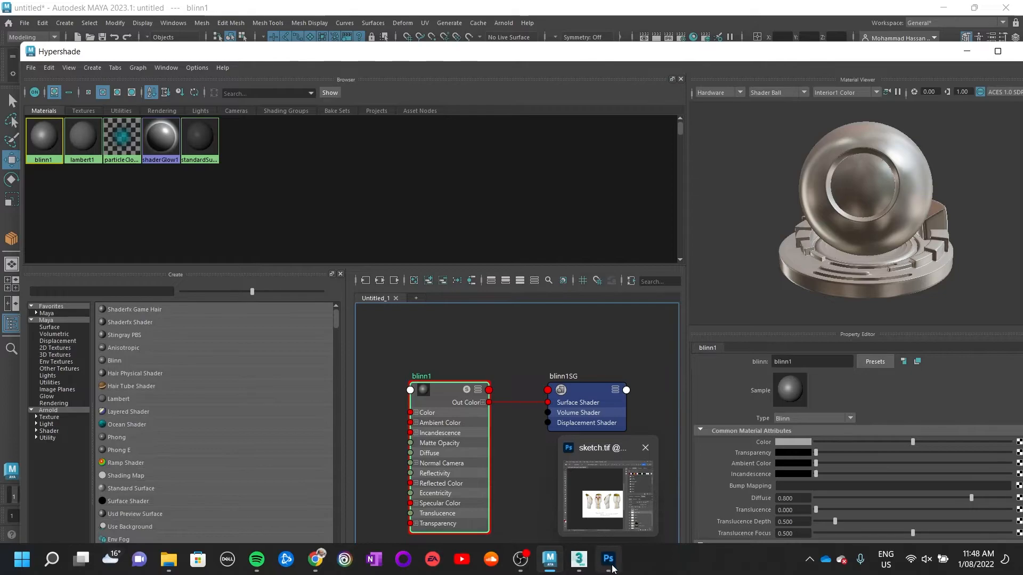
pyautogui.click(602, 512)
pyautogui.hotkey('alt', 'Tab')
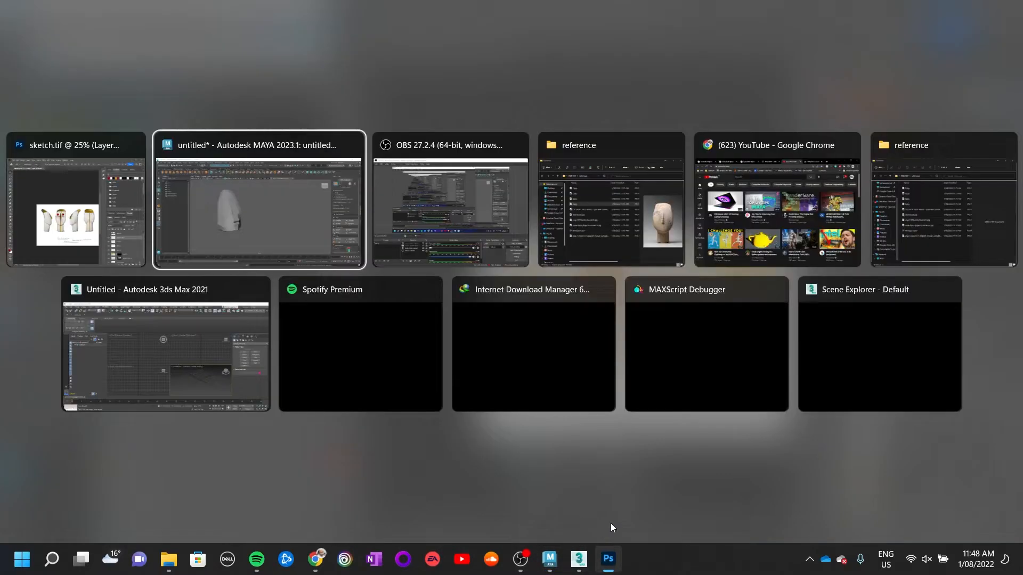
pyautogui.click(813, 193)
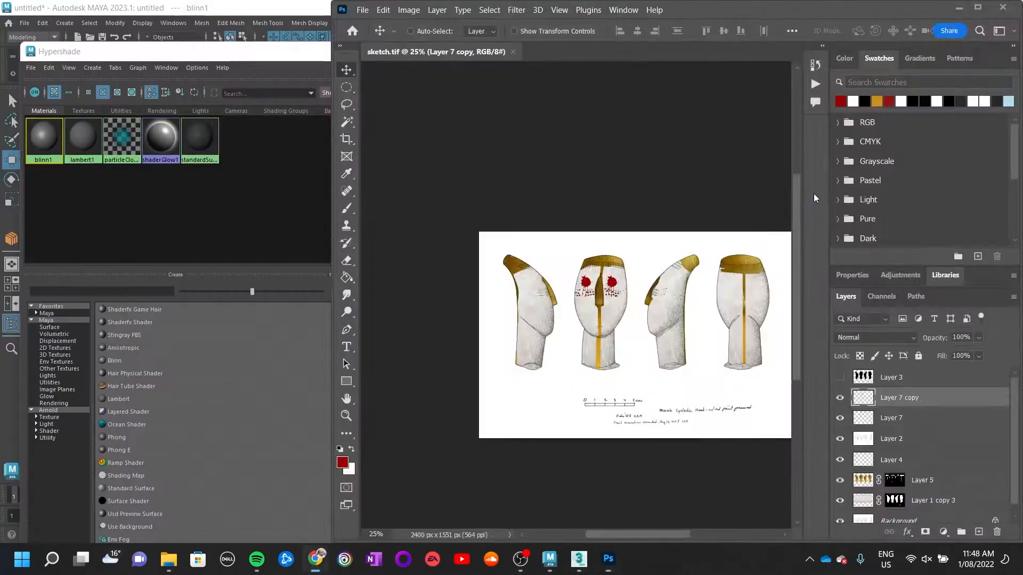
# Search Google for "bone textue" and preview the first image result's options
pyautogui.click(467, 43)
pyautogui.write('bone textue')
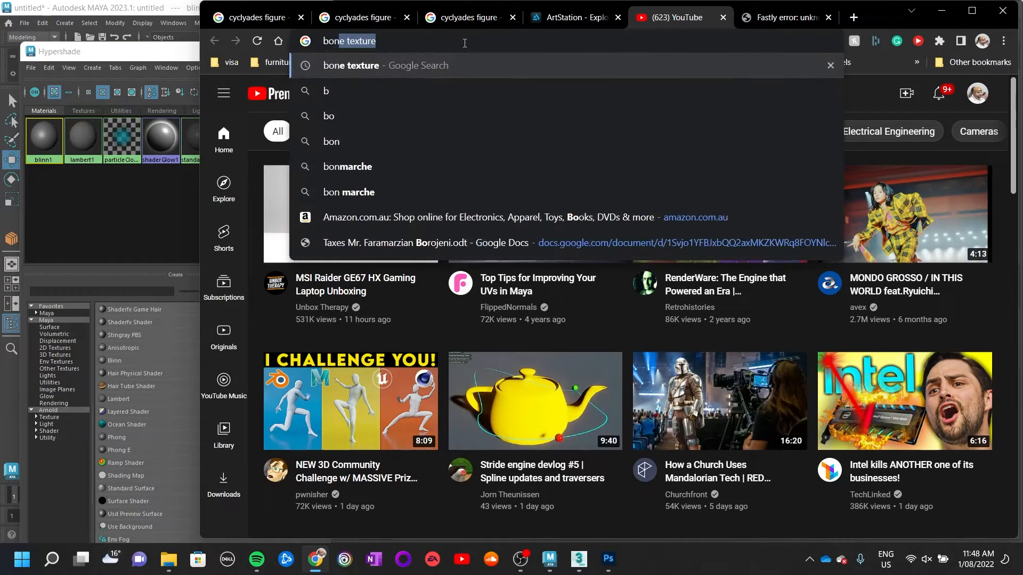
pyautogui.press('Return')
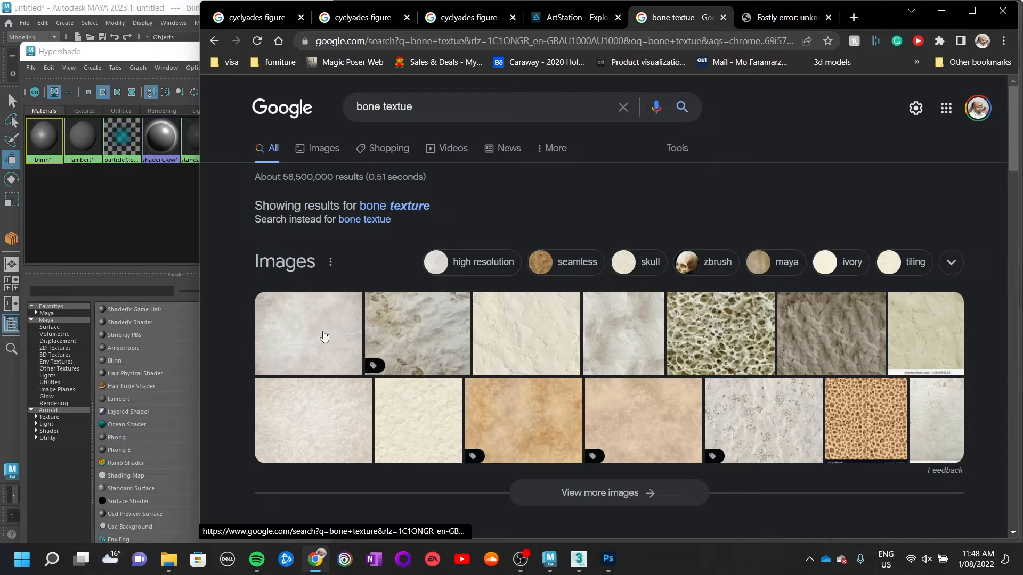
pyautogui.click(324, 336)
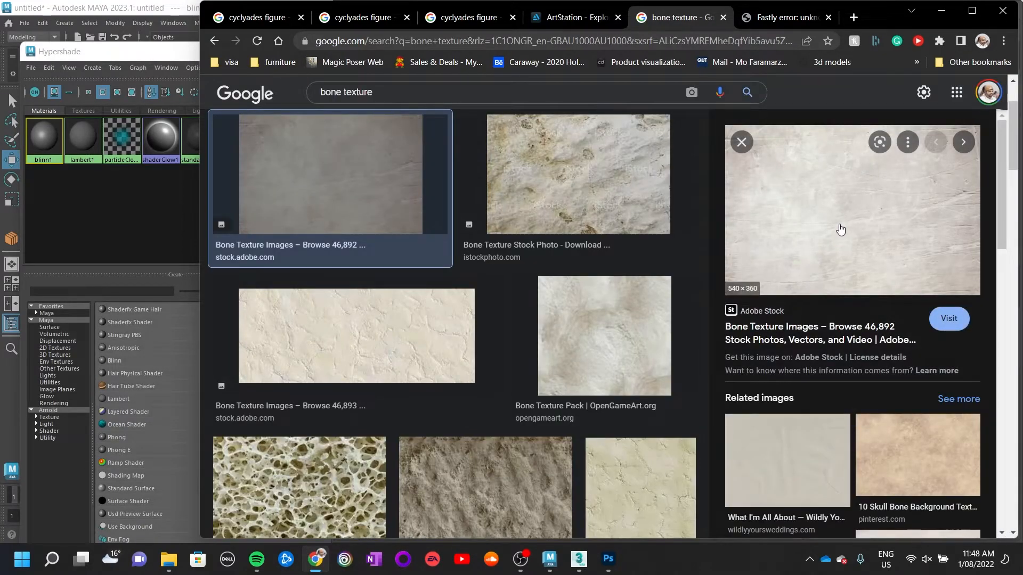
pyautogui.rightClick(840, 229)
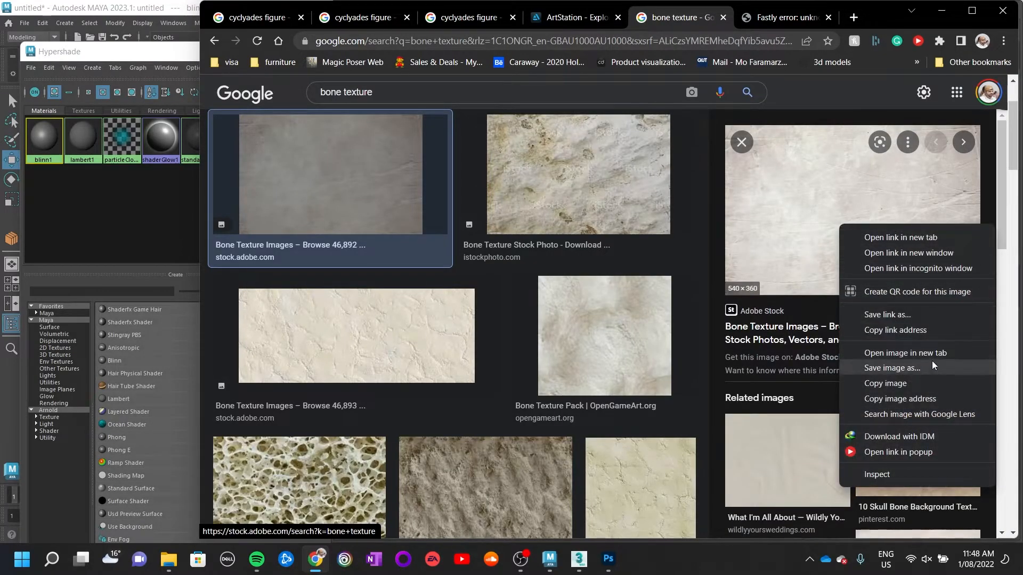
# Search Google Images for "uv checker" and open the Wikimedia Commons checker map by Valle
pyautogui.click(341, 94)
pyautogui.click(366, 92)
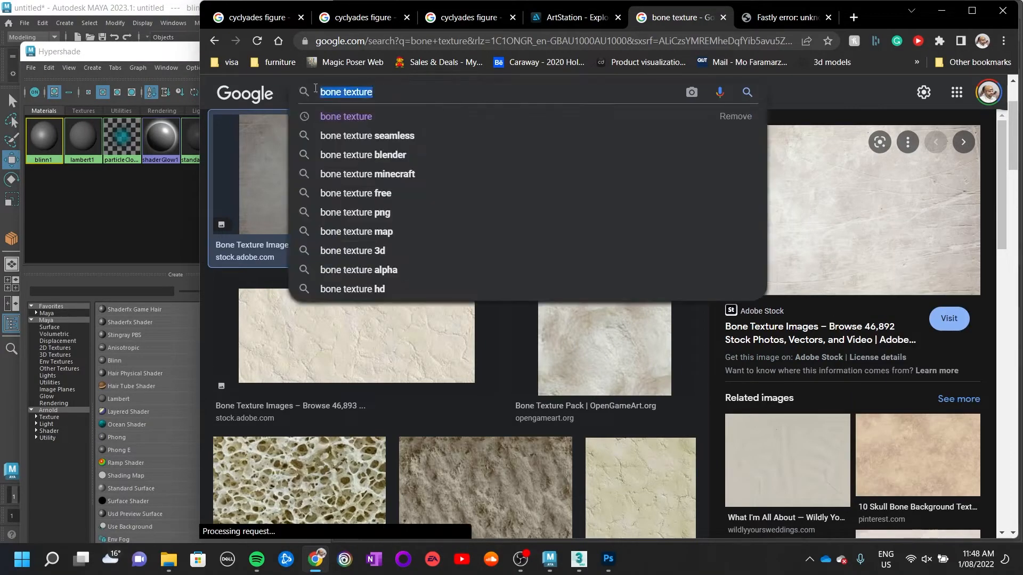
pyautogui.write('uv checker')
pyautogui.press('Return')
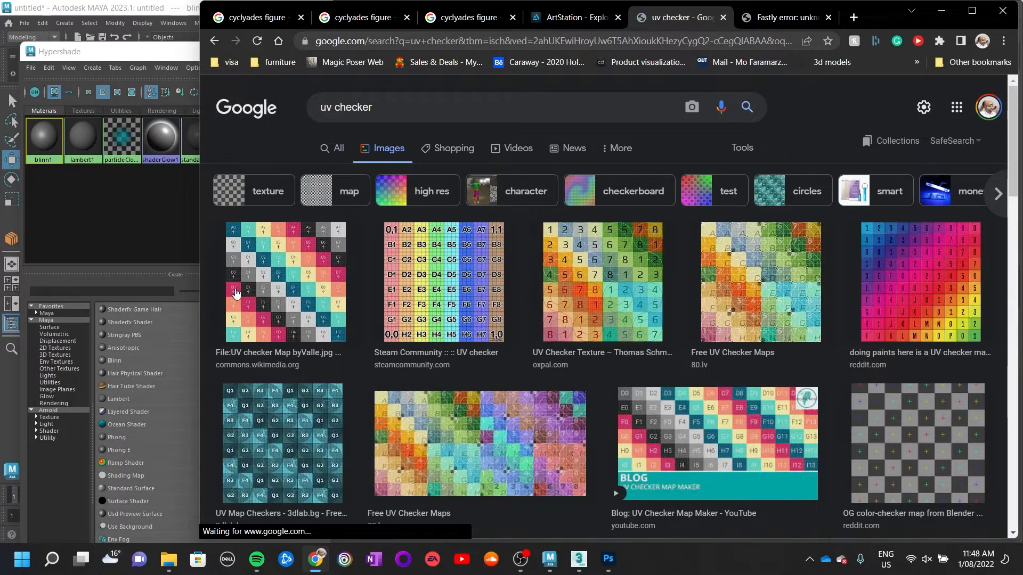
pyautogui.click(260, 294)
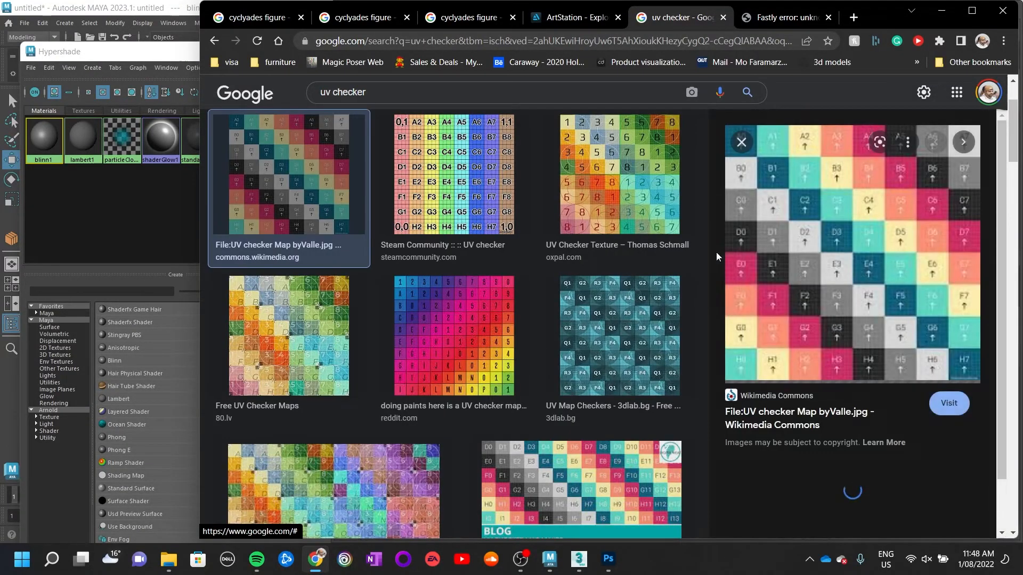
# Save the checker image as UV_checker_Map_byValle.jpg in the KNB 137 folder on the Desktop
pyautogui.rightClick(851, 248)
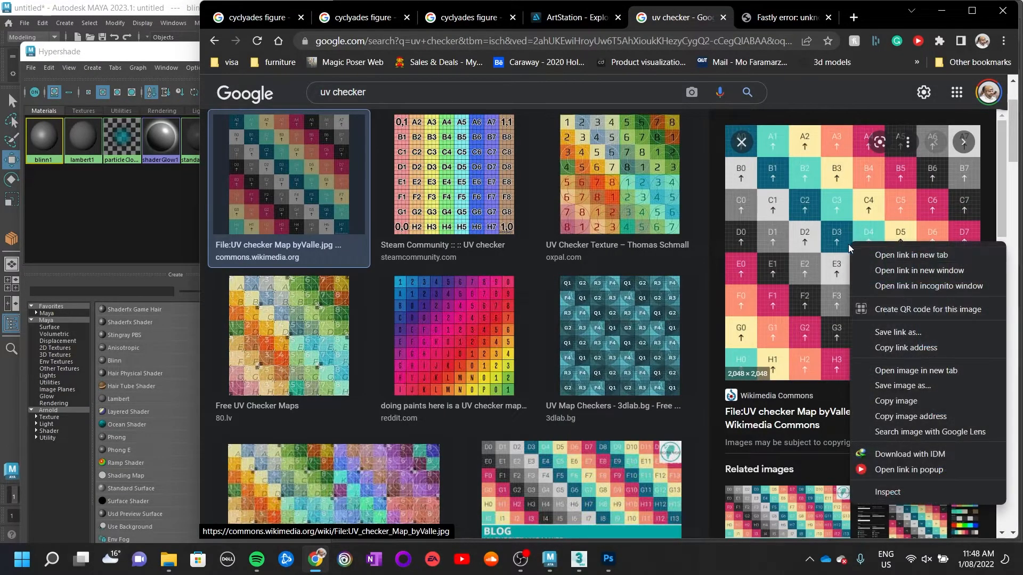
pyautogui.click(898, 386)
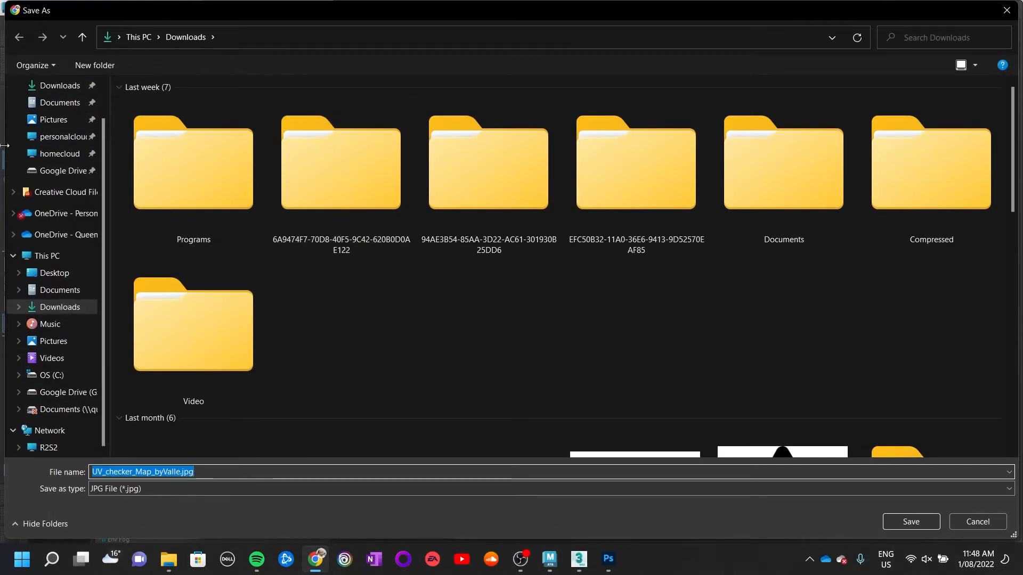
pyautogui.click(80, 273)
pyautogui.doubleClick(151, 110)
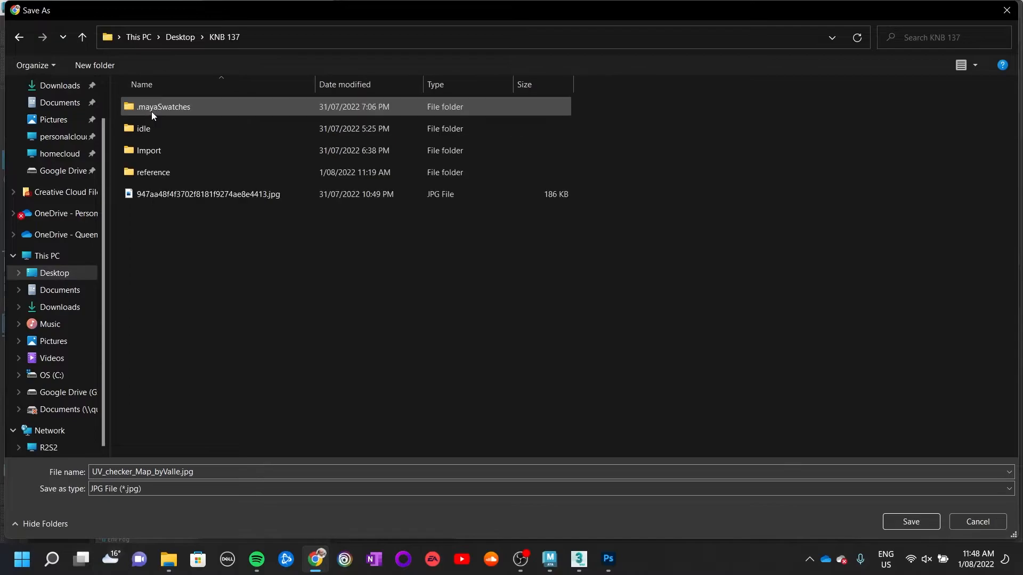
pyautogui.click(932, 524)
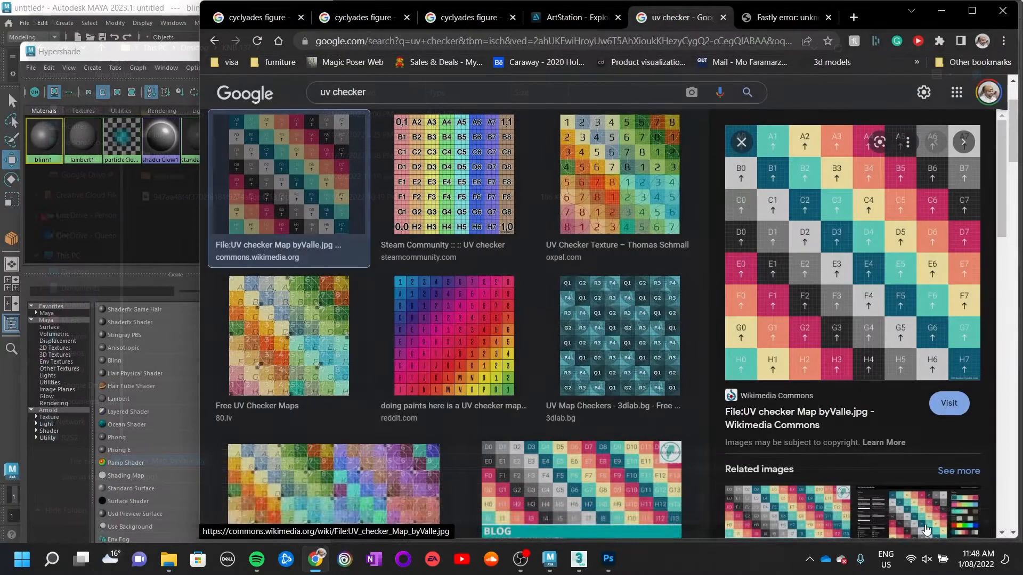
# Return to Maya's Hypershade and connect a File texture using UV_checker_Map_byValle.jpg from the Desktop's KNB 137 folder to blinn1's Color
pyautogui.click(142, 50)
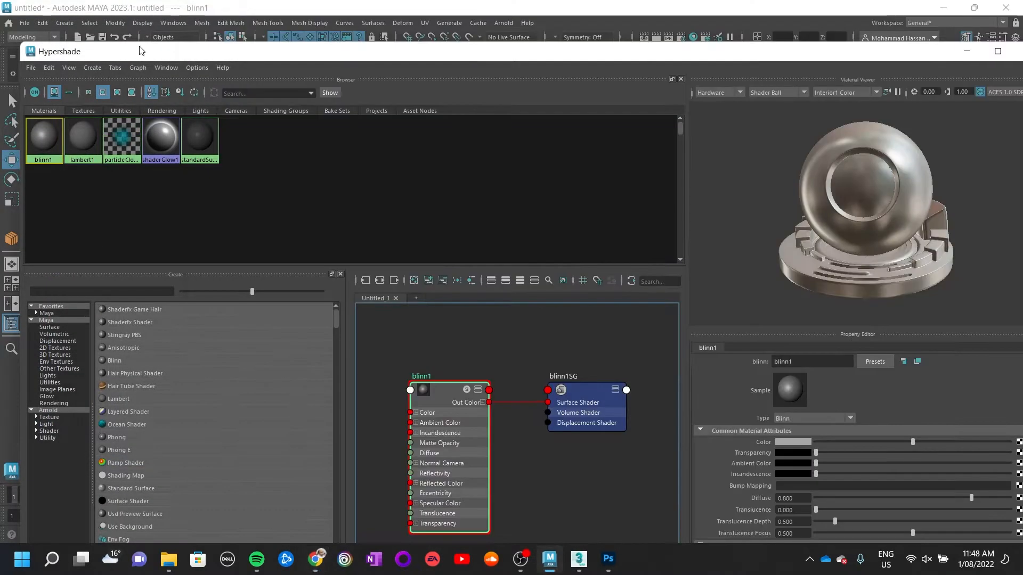
pyautogui.click(1019, 444)
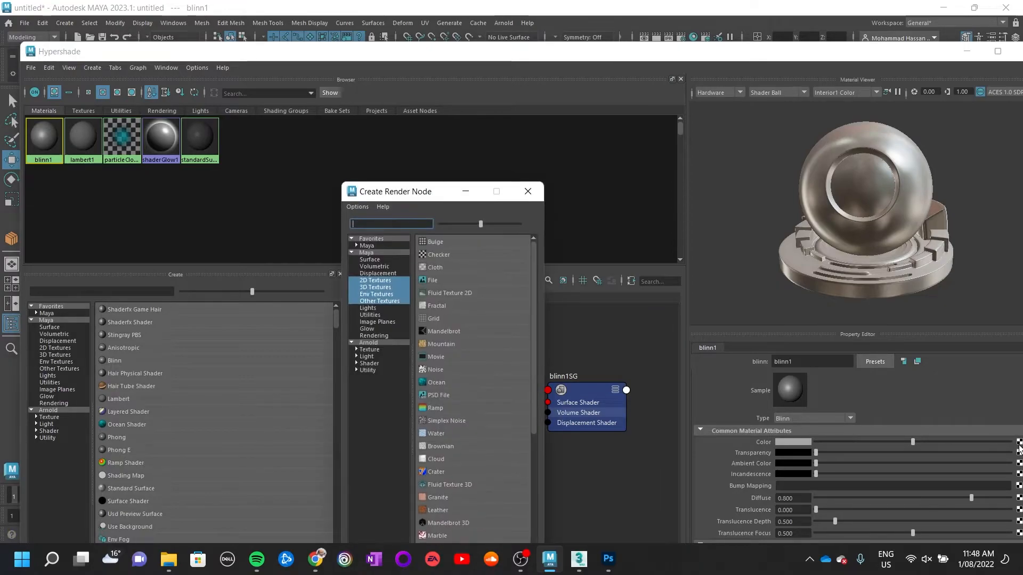
pyautogui.click(433, 278)
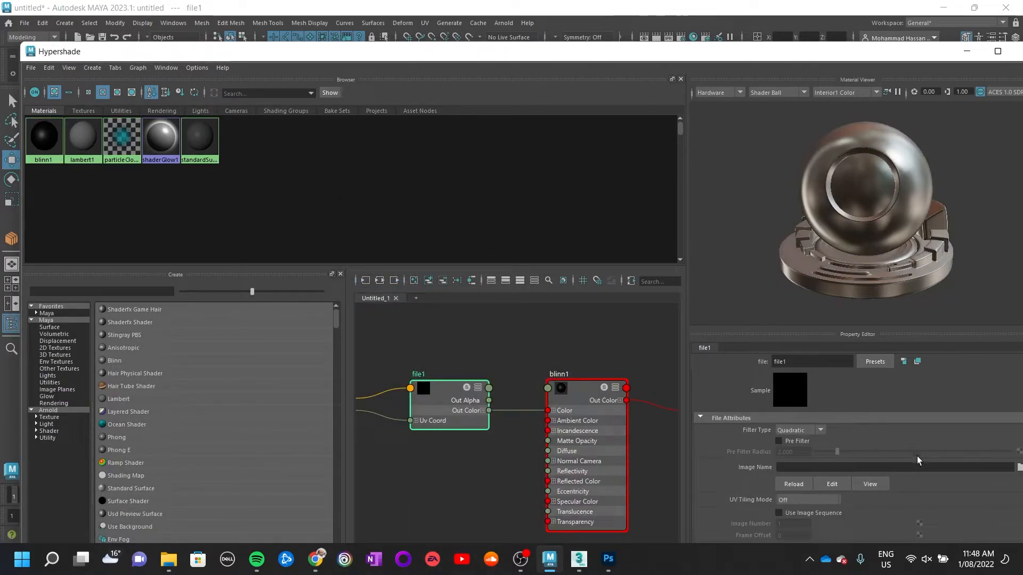
pyautogui.click(1019, 467)
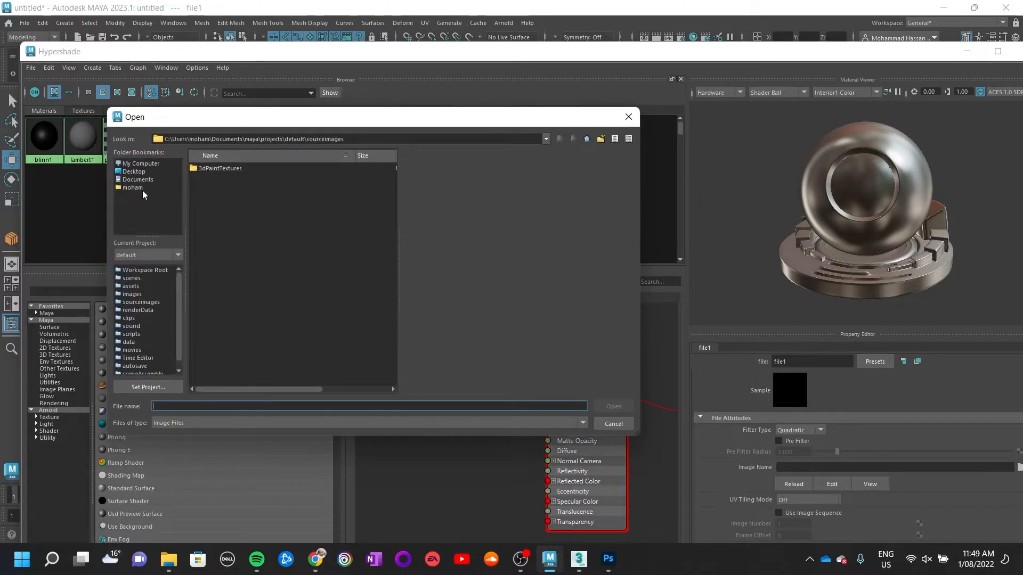
pyautogui.click(133, 172)
pyautogui.doubleClick(205, 178)
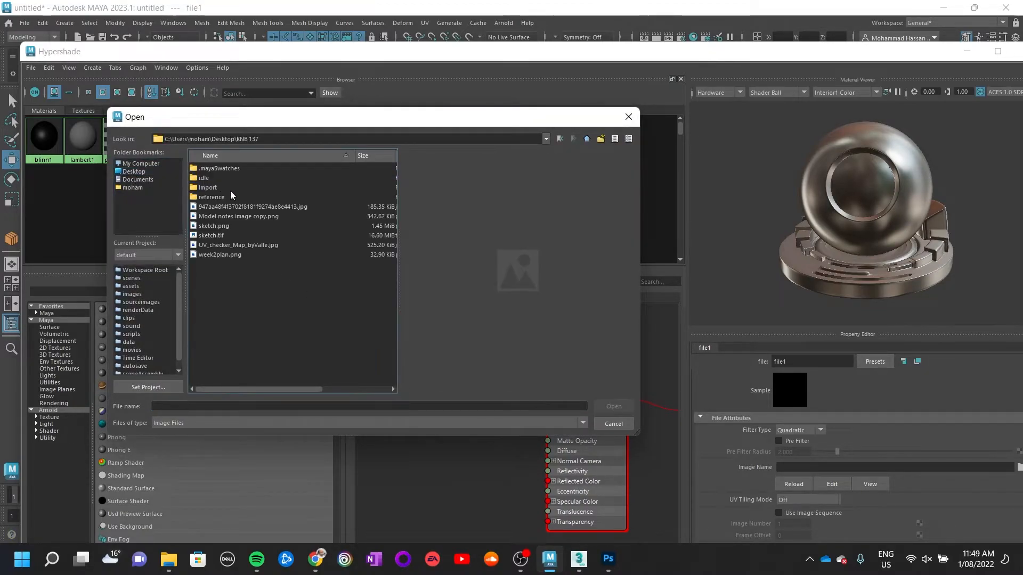
pyautogui.doubleClick(224, 244)
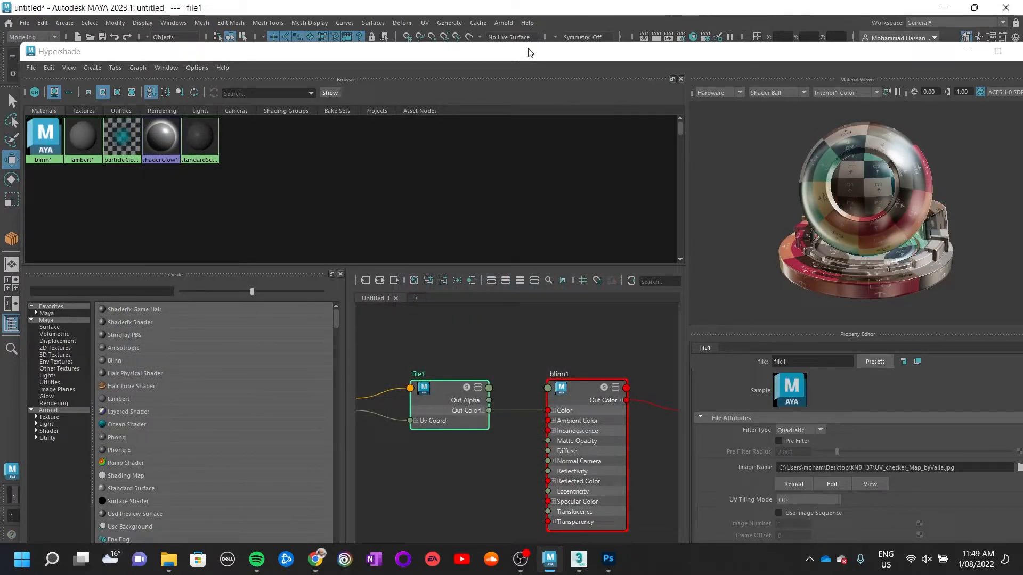
# Apply the blinn1 checker material to the head, turn on textured display in the viewport, and clear the Hypershade out of the way
pyautogui.doubleClick(529, 51)
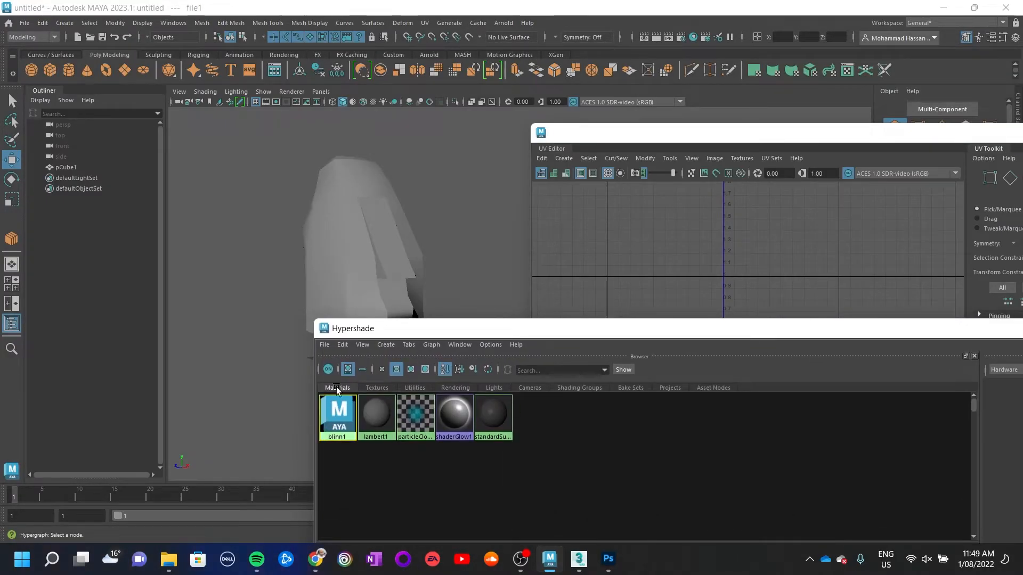
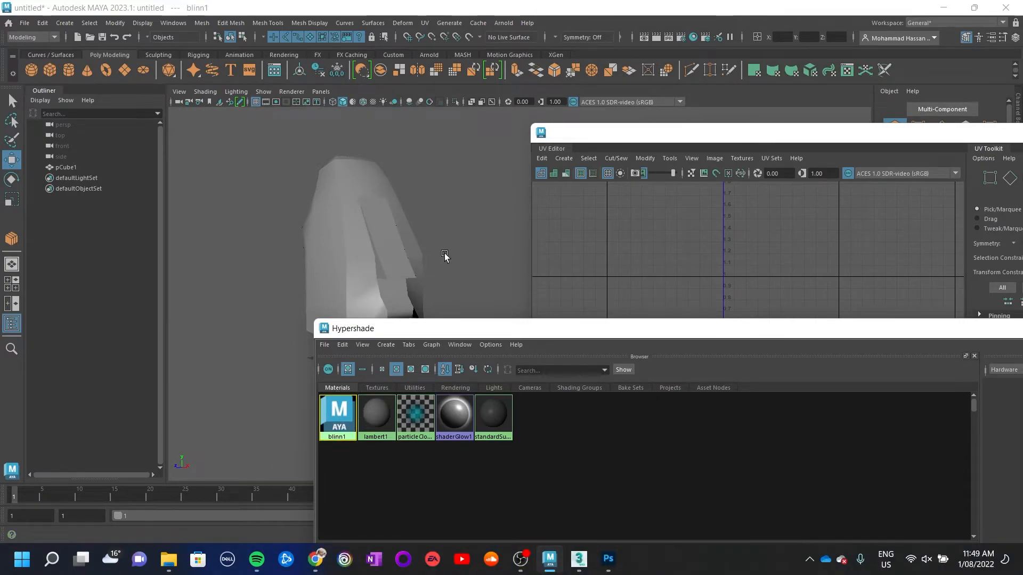
pyautogui.press('6')
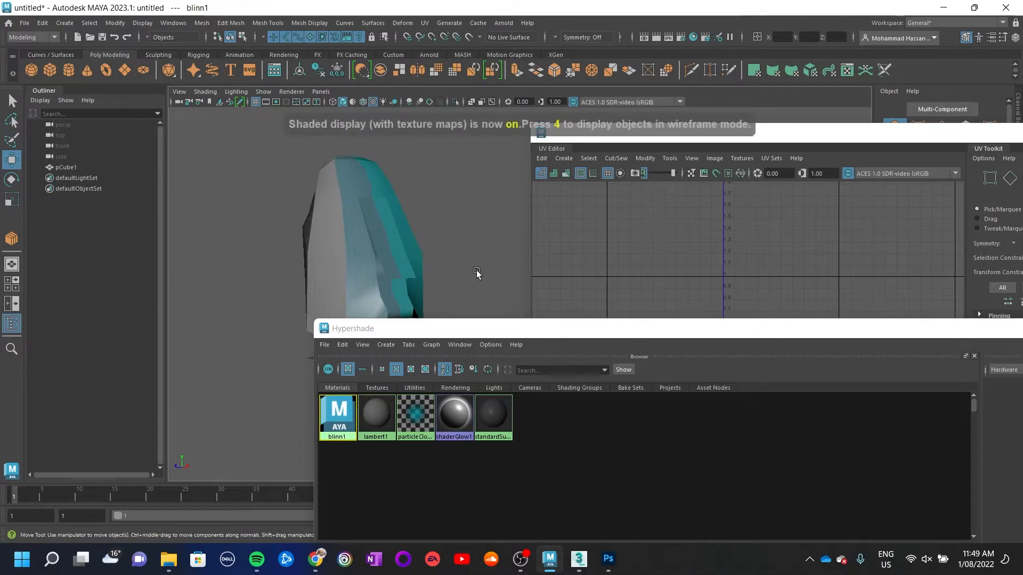
pyautogui.moveTo(773, 334); pyautogui.dragTo(525, 376)
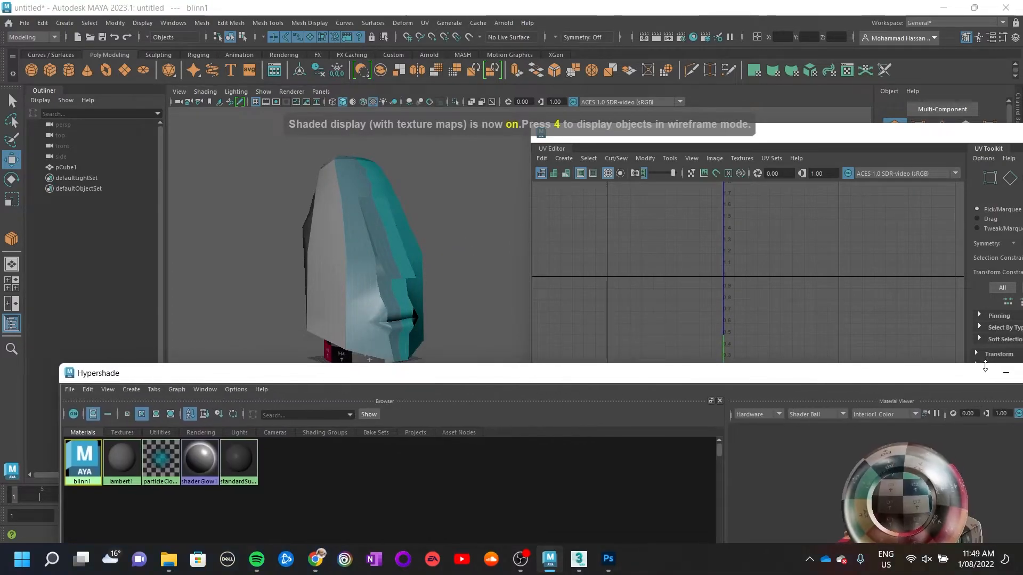
pyautogui.click(960, 371)
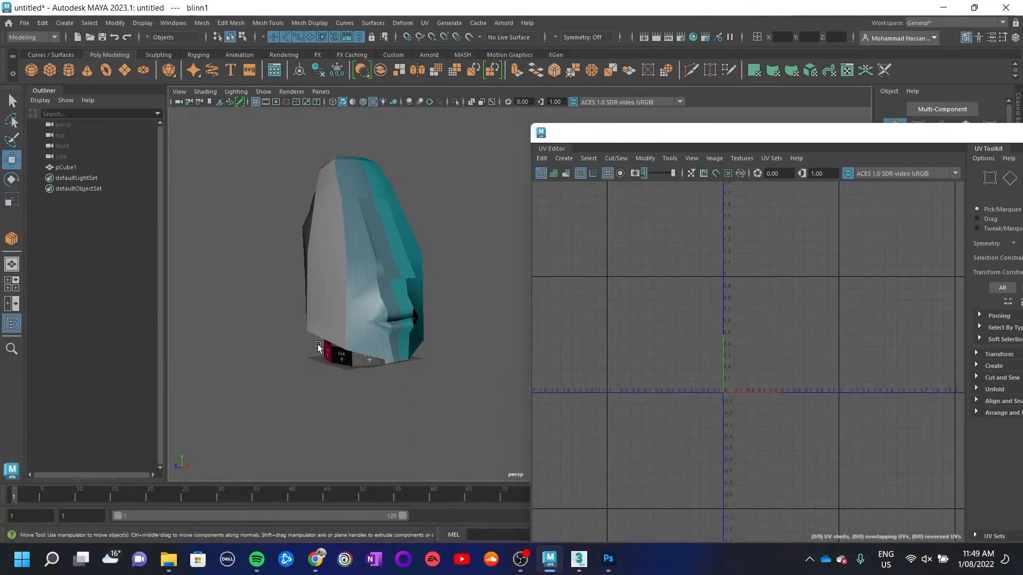
# Select the head to show its UVs and dim the checker image in the UV Editor
pyautogui.moveTo(270, 297)
pyautogui.keyDown('alt'); pyautogui.mouseDown()
pyautogui.moveTo(383, 293)
pyautogui.moveTo(447, 310)
pyautogui.moveTo(400, 281)
pyautogui.moveTo(316, 311)
pyautogui.moveTo(333, 306)
pyautogui.moveTo(319, 290)
pyautogui.moveTo(313, 303)
pyautogui.moveTo(384, 345)
pyautogui.moveTo(415, 347)
pyautogui.moveTo(262, 361)
pyautogui.moveTo(306, 283)
pyautogui.moveTo(406, 297)
pyautogui.moveTo(391, 308)
pyautogui.moveTo(293, 315)
pyautogui.moveTo(331, 236)
pyautogui.mouseUp(); pyautogui.keyUp('alt')
pyautogui.click(330, 236)
pyautogui.scroll(4, 666, 380)
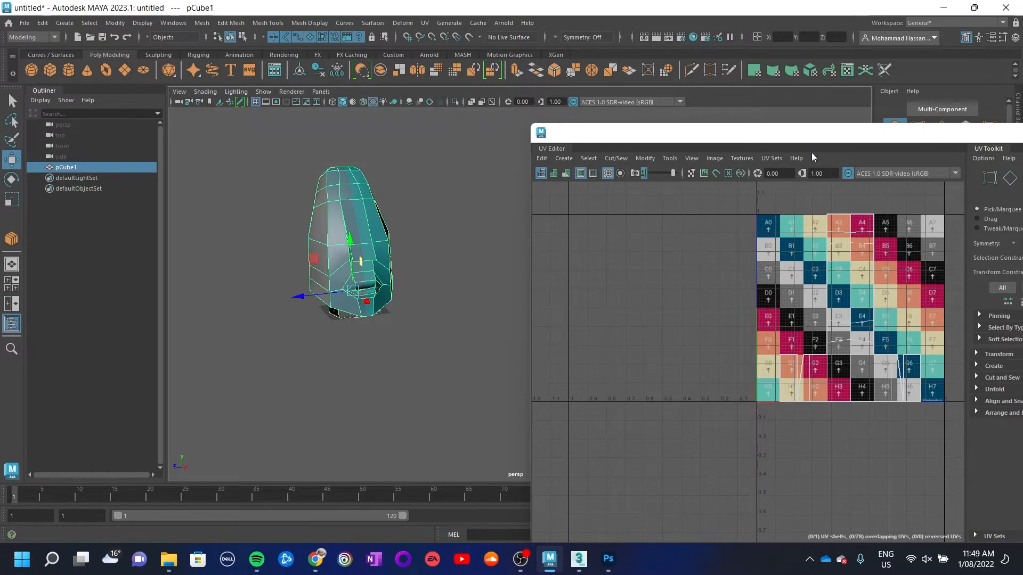
pyautogui.moveTo(821, 134); pyautogui.dragTo(641, 86)
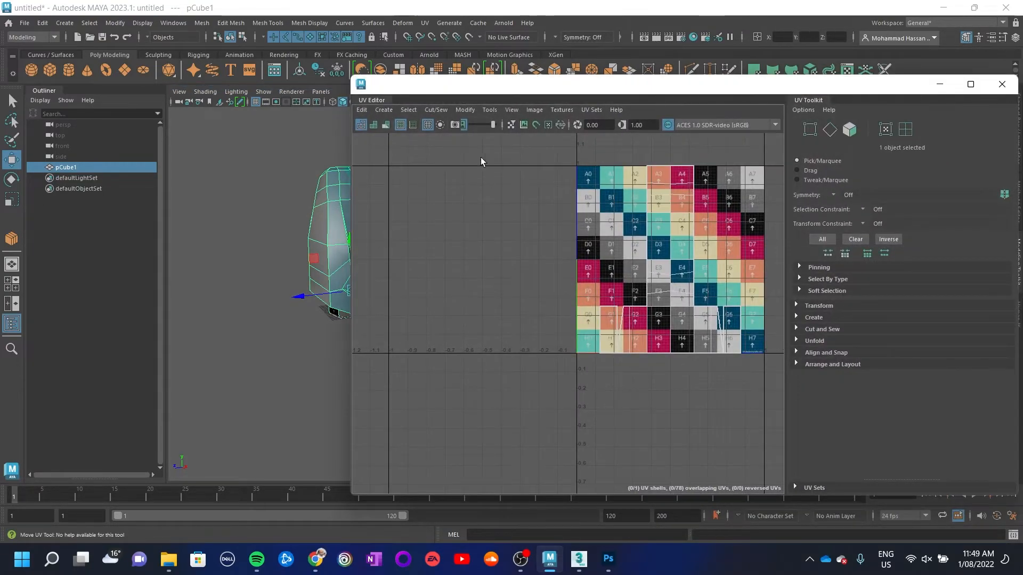
pyautogui.moveTo(491, 125)
pyautogui.mouseDown()
pyautogui.moveTo(477, 126)
pyautogui.moveTo(486, 126)
pyautogui.mouseUp()
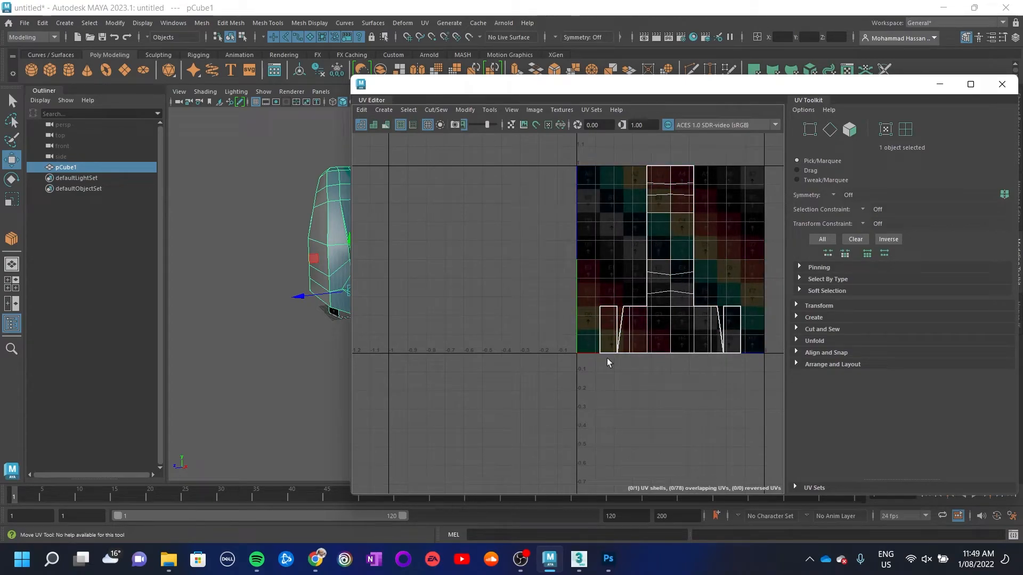
# Switch the head to face selection and select all of its faces
pyautogui.keyDown('alt'); pyautogui.moveTo(336, 290); pyautogui.dragTo(242, 298, button='middle'); pyautogui.keyUp('alt')
pyautogui.keyDown('alt'); pyautogui.moveTo(279, 287); pyautogui.dragTo(308, 222); pyautogui.keyUp('alt')
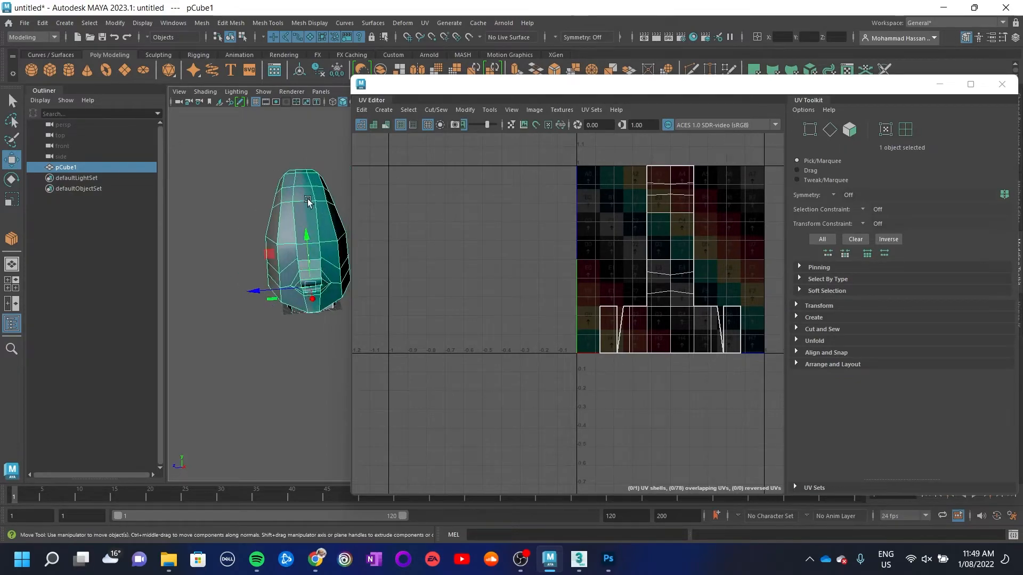
pyautogui.rightClick(298, 222)
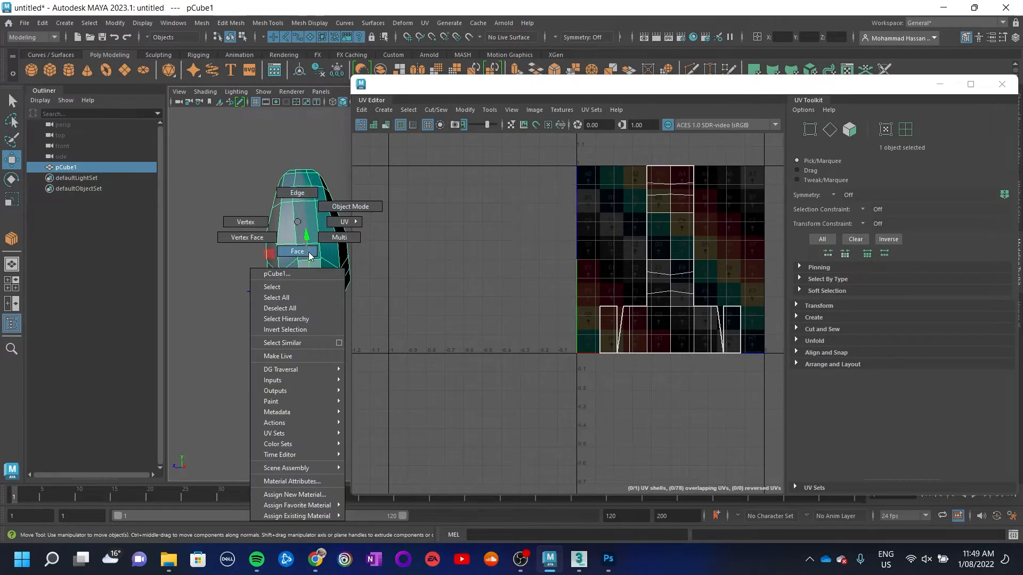
pyautogui.click(350, 206)
pyautogui.click(215, 159)
pyautogui.moveTo(397, 372); pyautogui.dragTo(403, 369)
# Project camera-based UVs onto all faces from the front view and move the shell to the left of the checker tile
pyautogui.keyDown('alt'); pyautogui.moveTo(358, 347); pyautogui.dragTo(399, 410, button='middle'); pyautogui.keyUp('alt')
pyautogui.moveTo(555, 89); pyautogui.dragTo(732, 82)
pyautogui.keyDown('alt'); pyautogui.moveTo(374, 447); pyautogui.dragTo(374, 420); pyautogui.keyUp('alt')
pyautogui.press('f')
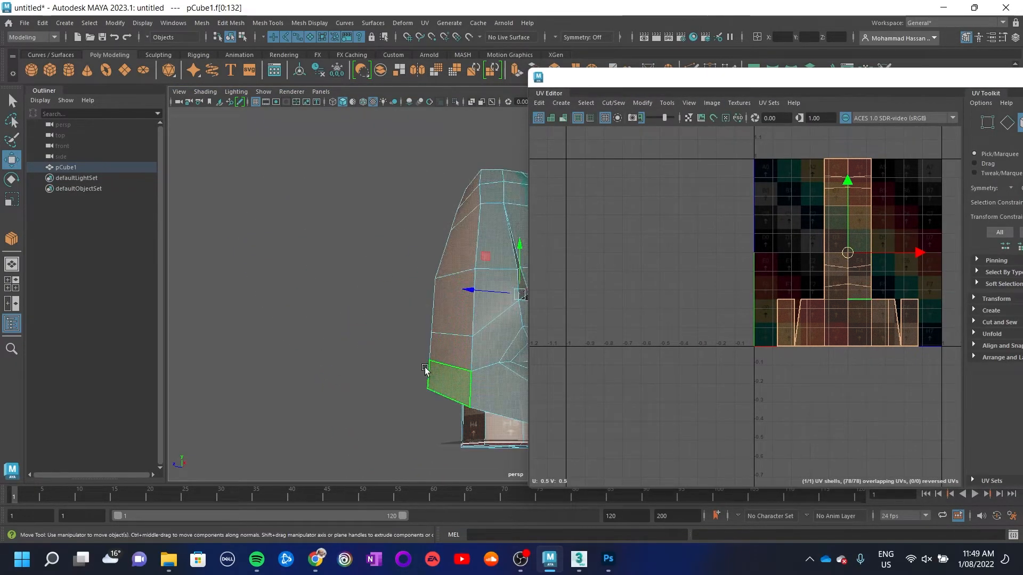
pyautogui.keyDown('alt'); pyautogui.moveTo(457, 376); pyautogui.dragTo(479, 359); pyautogui.keyUp('alt')
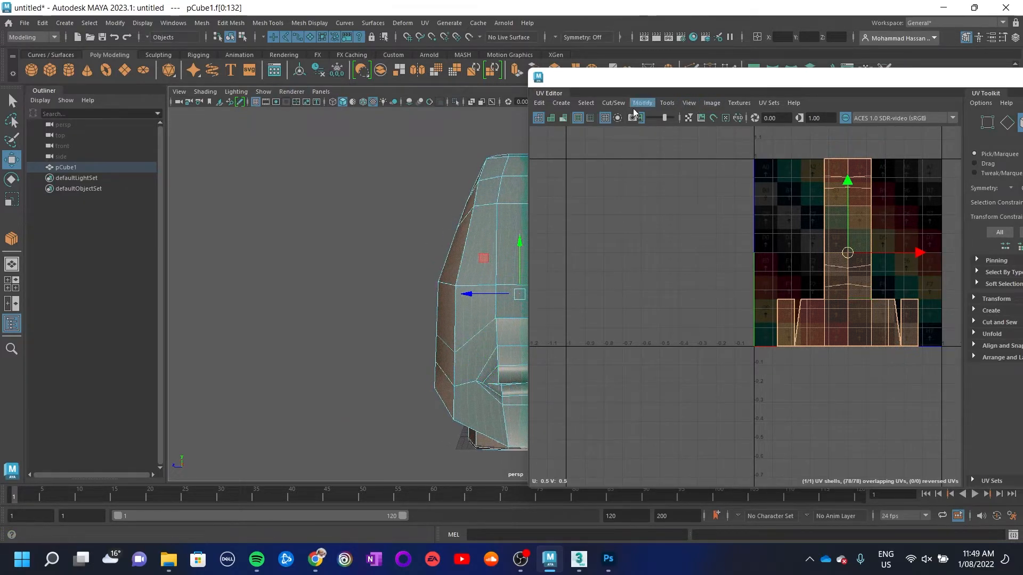
pyautogui.click(561, 103)
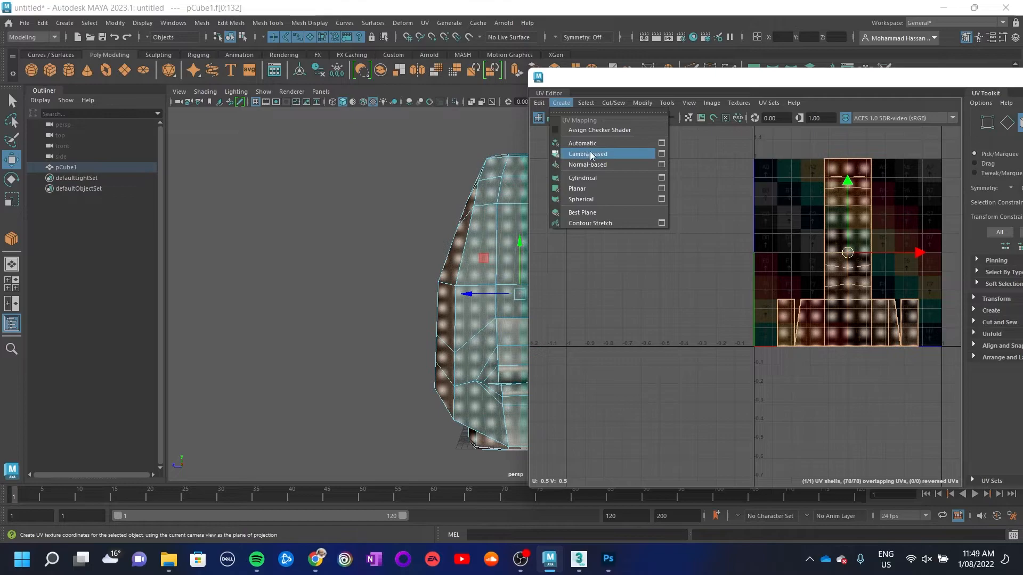
pyautogui.click(616, 155)
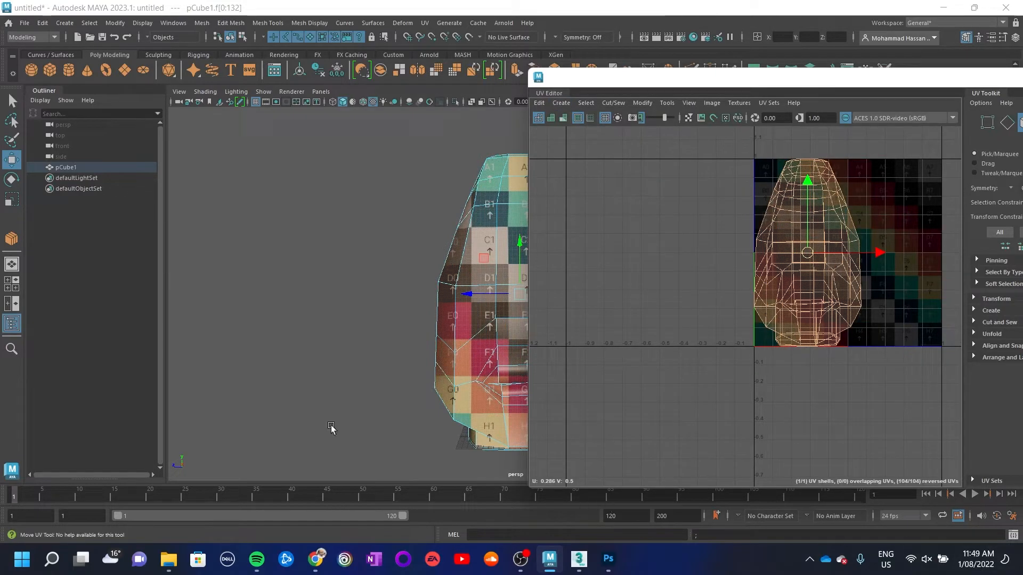
pyautogui.moveTo(877, 255); pyautogui.dragTo(710, 253)
# Start selecting the faces on one side of the head, from temple to jaw and neck, and switch to untextured shading
pyautogui.keyDown('alt'); pyautogui.moveTo(469, 322); pyautogui.dragTo(313, 320); pyautogui.keyUp('alt')
pyautogui.keyDown('alt'); pyautogui.moveTo(388, 304); pyautogui.dragTo(416, 334); pyautogui.keyUp('alt')
pyautogui.click(431, 231)
pyautogui.keyDown('alt'); pyautogui.moveTo(416, 333); pyautogui.dragTo(322, 271, button='middle'); pyautogui.keyUp('alt')
pyautogui.keyDown('shift'); pyautogui.click(350, 283); pyautogui.keyUp('shift')
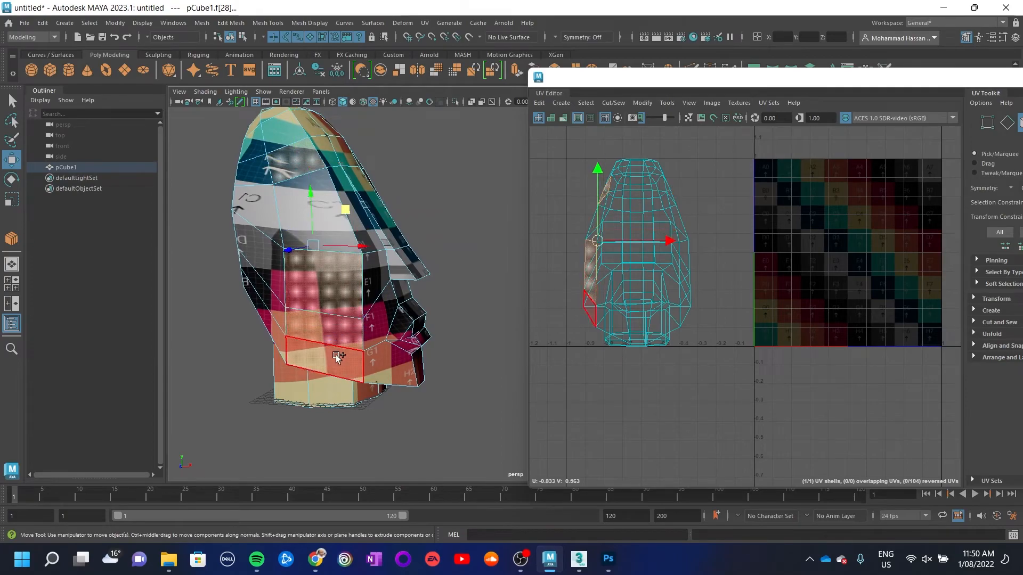
pyautogui.click(323, 395)
pyautogui.keyDown('alt'); pyautogui.moveTo(323, 396); pyautogui.dragTo(334, 422); pyautogui.keyUp('alt')
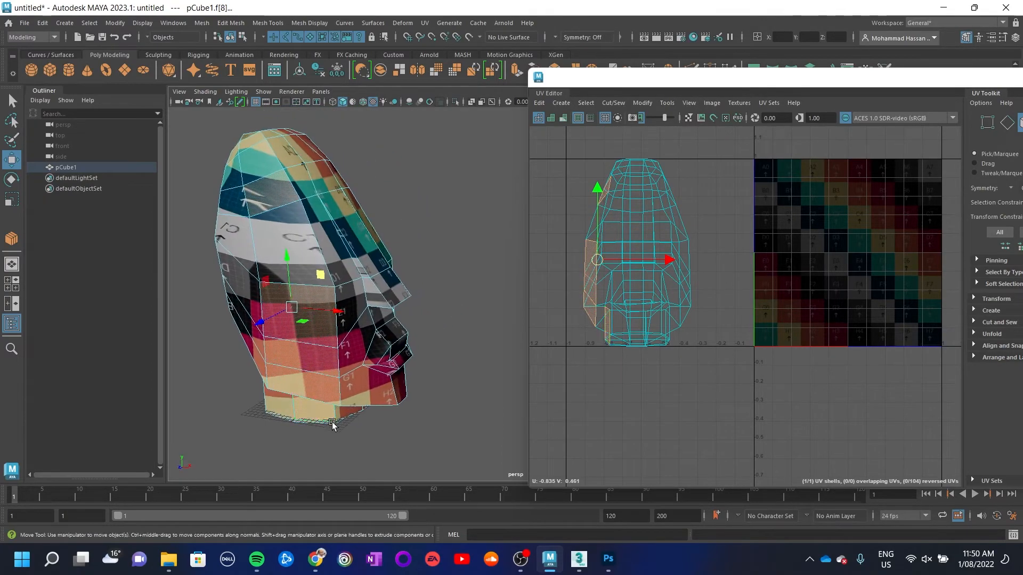
pyautogui.press('5')
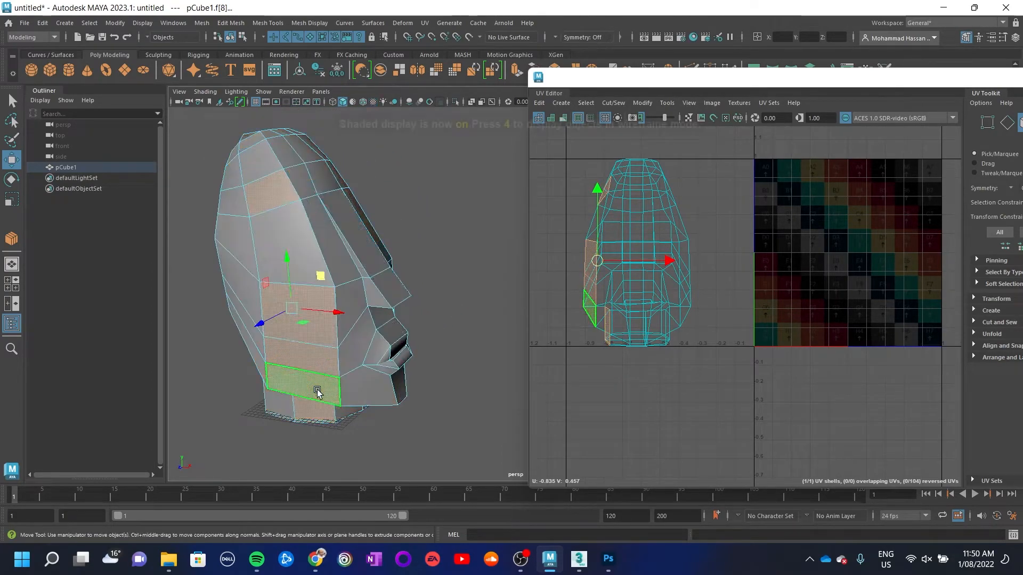
# Add the remaining jaw and neck faces on that side of the head to the selection
pyautogui.moveTo(320, 416)
pyautogui.keyDown('alt'); pyautogui.mouseDown()
pyautogui.moveTo(358, 392)
pyautogui.moveTo(367, 341)
pyautogui.mouseUp(); pyautogui.keyUp('alt')
pyautogui.keyDown('shift'); pyautogui.click(390, 206); pyautogui.keyUp('shift')
pyautogui.keyDown('shift'); pyautogui.click(343, 309); pyautogui.keyUp('shift')
pyautogui.keyDown('shift'); pyautogui.click(340, 325); pyautogui.keyUp('shift')
pyautogui.keyDown('shift'); pyautogui.click(338, 352); pyautogui.keyUp('shift')
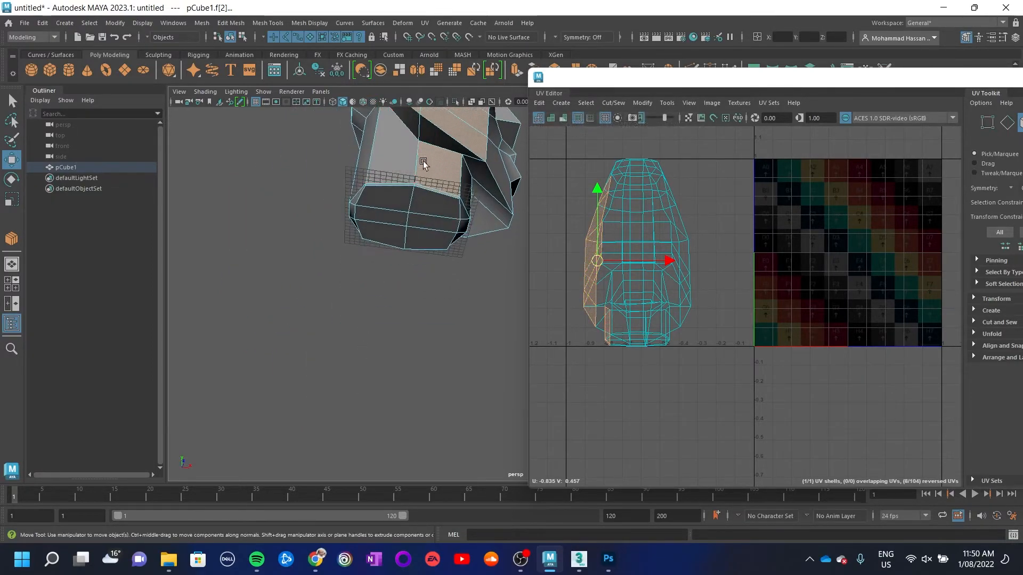
pyautogui.keyDown('shift'); pyautogui.click(439, 141); pyautogui.keyUp('shift')
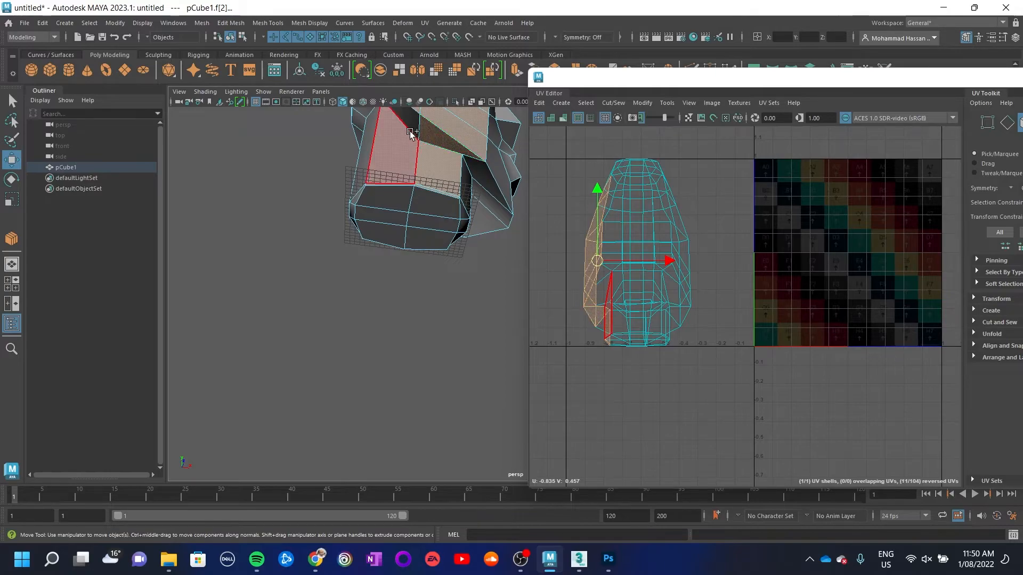
pyautogui.keyDown('shift'); pyautogui.click(400, 155); pyautogui.keyUp('shift')
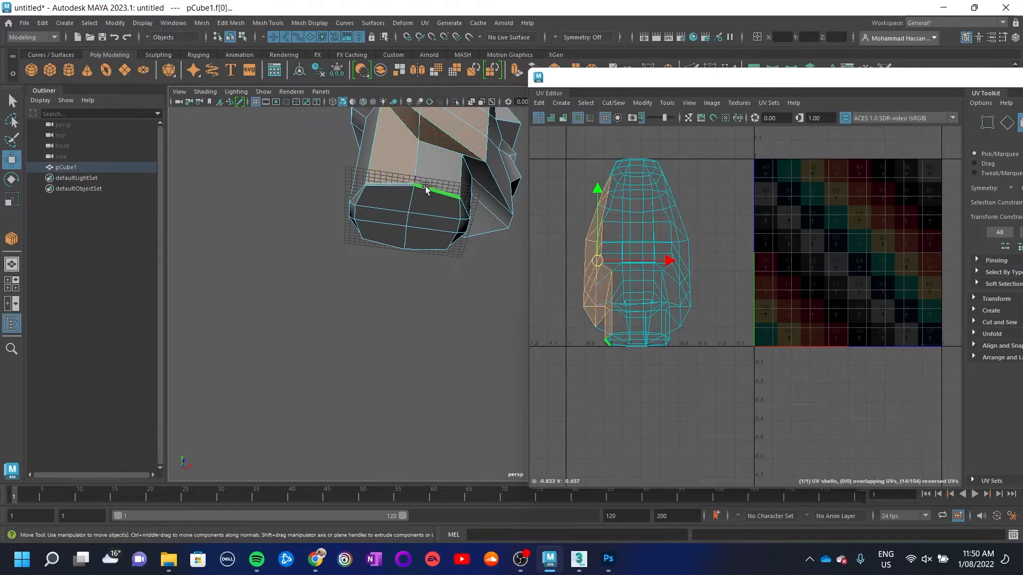
# Add the upper rear faces on the same side of the head to the selection
pyautogui.keyDown('alt'); pyautogui.moveTo(425, 189); pyautogui.dragTo(430, 379); pyautogui.keyUp('alt')
pyautogui.press('f')
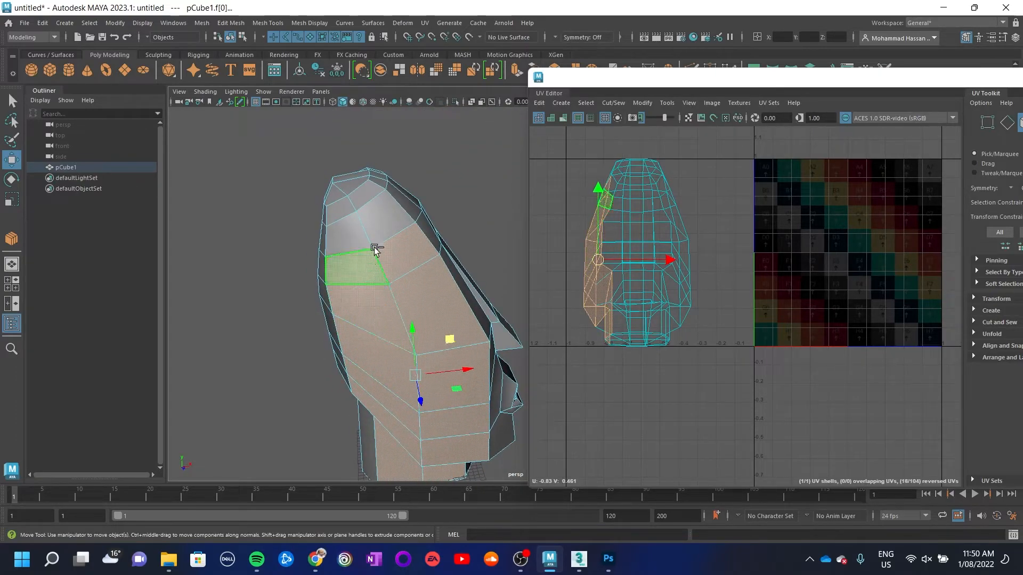
pyautogui.keyDown('shift'); pyautogui.click(346, 219); pyautogui.keyUp('shift')
pyautogui.keyDown('shift'); pyautogui.click(344, 210); pyautogui.keyUp('shift')
pyautogui.keyDown('shift'); pyautogui.click(357, 201); pyautogui.keyUp('shift')
# Add the faces on the opposite side of the head, from the crown down to the jaw, to the selection
pyautogui.keyDown('alt'); pyautogui.moveTo(314, 290); pyautogui.dragTo(149, 287); pyautogui.keyUp('alt')
pyautogui.keyDown('shift'); pyautogui.click(435, 124); pyautogui.keyUp('shift')
pyautogui.keyDown('shift'); pyautogui.click(420, 131); pyautogui.keyUp('shift')
pyautogui.keyDown('shift'); pyautogui.click(439, 138); pyautogui.keyUp('shift')
pyautogui.keyDown('shift'); pyautogui.click(411, 151); pyautogui.keyUp('shift')
pyautogui.keyDown('shift'); pyautogui.click(381, 193); pyautogui.keyUp('shift')
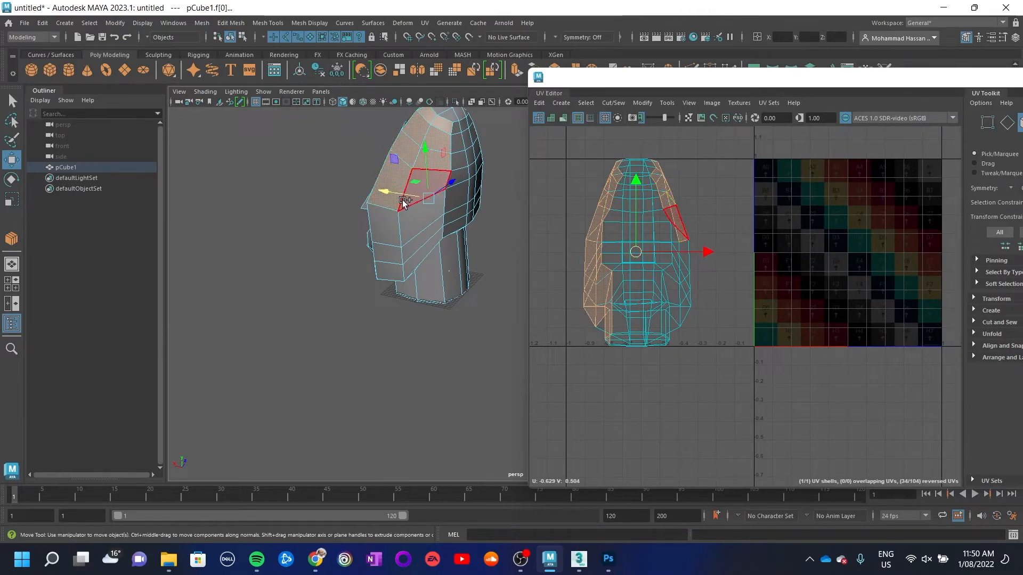
pyautogui.keyDown('shift'); pyautogui.click(406, 219); pyautogui.keyUp('shift')
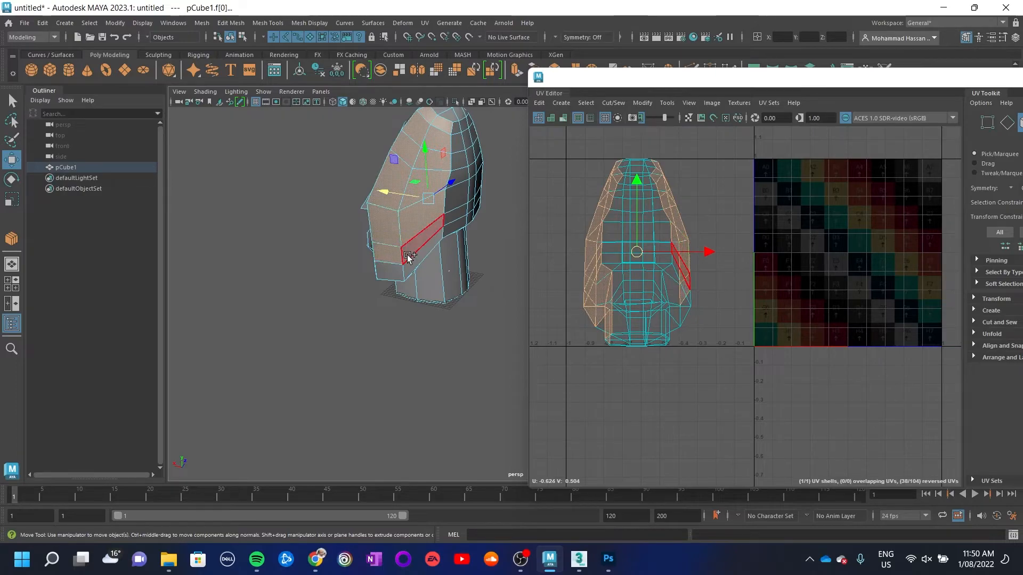
# Add the neck faces on the opposite side beneath the jaw to the selection
pyautogui.keyDown('alt'); pyautogui.moveTo(431, 293); pyautogui.dragTo(373, 341); pyautogui.keyUp('alt')
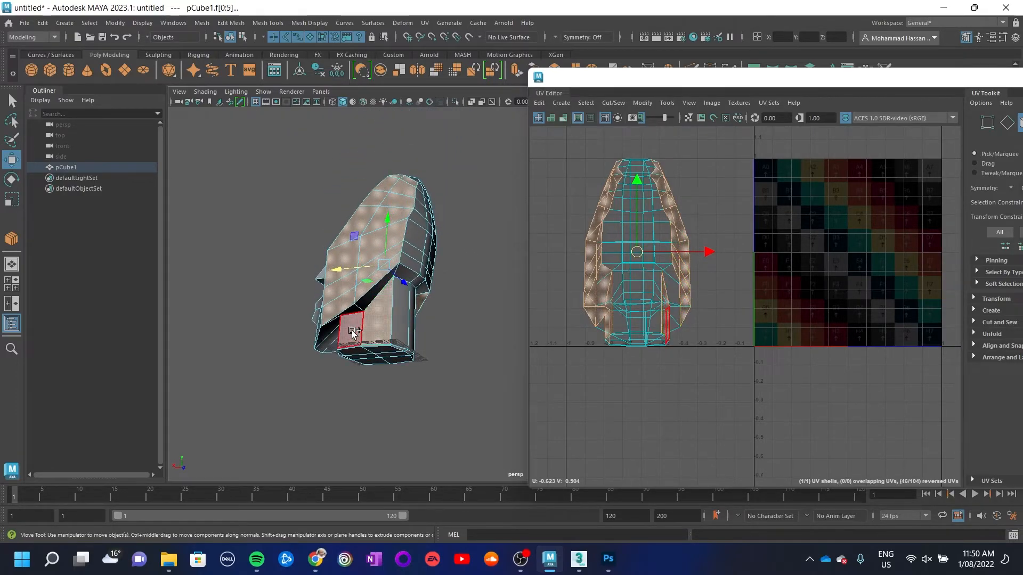
pyautogui.keyDown('shift'); pyautogui.click(362, 305); pyautogui.keyUp('shift')
pyautogui.keyDown('alt'); pyautogui.moveTo(422, 309); pyautogui.dragTo(351, 352); pyautogui.keyUp('alt')
pyautogui.keyDown('alt'); pyautogui.moveTo(351, 352); pyautogui.dragTo(594, 365, button='right'); pyautogui.keyUp('alt')
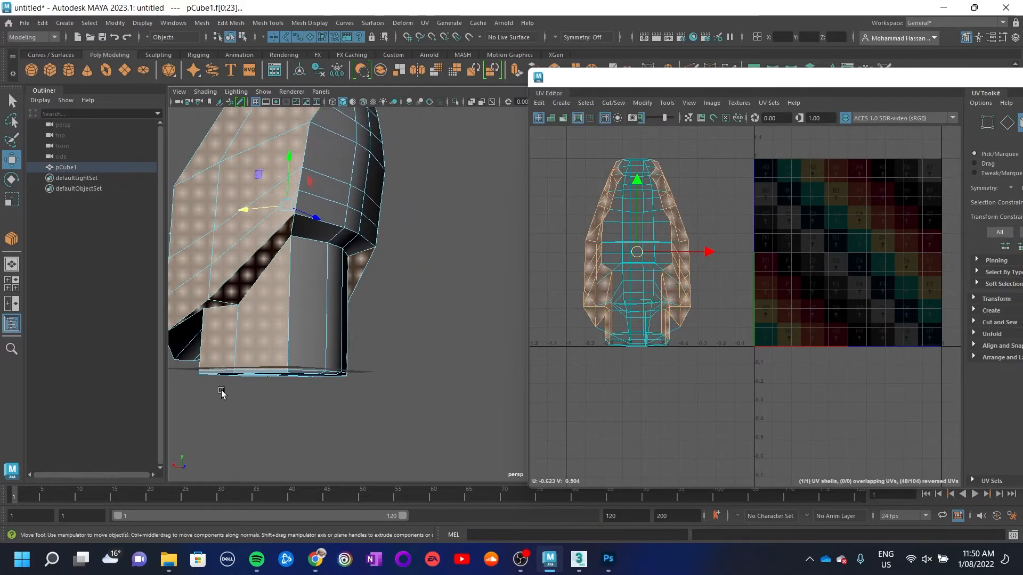
# Project camera-based UVs onto the selected side faces from a side view of the head
pyautogui.keyDown('alt'); pyautogui.moveTo(496, 252); pyautogui.dragTo(429, 245); pyautogui.keyUp('alt')
pyautogui.keyDown('alt'); pyautogui.moveTo(443, 233); pyautogui.dragTo(248, 232, button='right'); pyautogui.keyUp('alt')
pyautogui.keyDown('alt'); pyautogui.moveTo(485, 234); pyautogui.dragTo(592, 235); pyautogui.keyUp('alt')
pyautogui.keyDown('alt'); pyautogui.moveTo(368, 216); pyautogui.dragTo(454, 286); pyautogui.keyUp('alt')
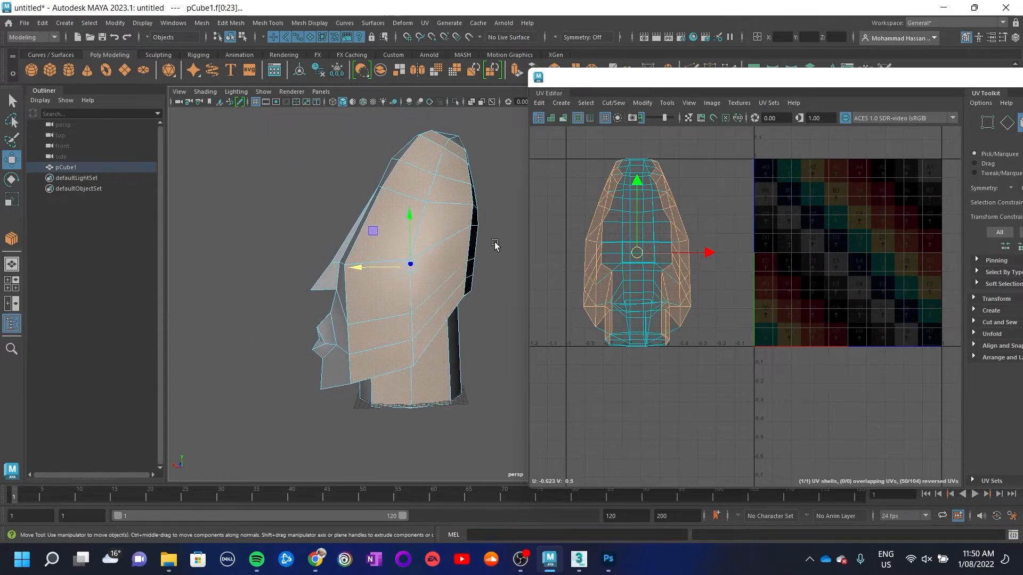
pyautogui.keyDown('alt'); pyautogui.moveTo(496, 245); pyautogui.dragTo(511, 257, button='middle'); pyautogui.keyUp('alt')
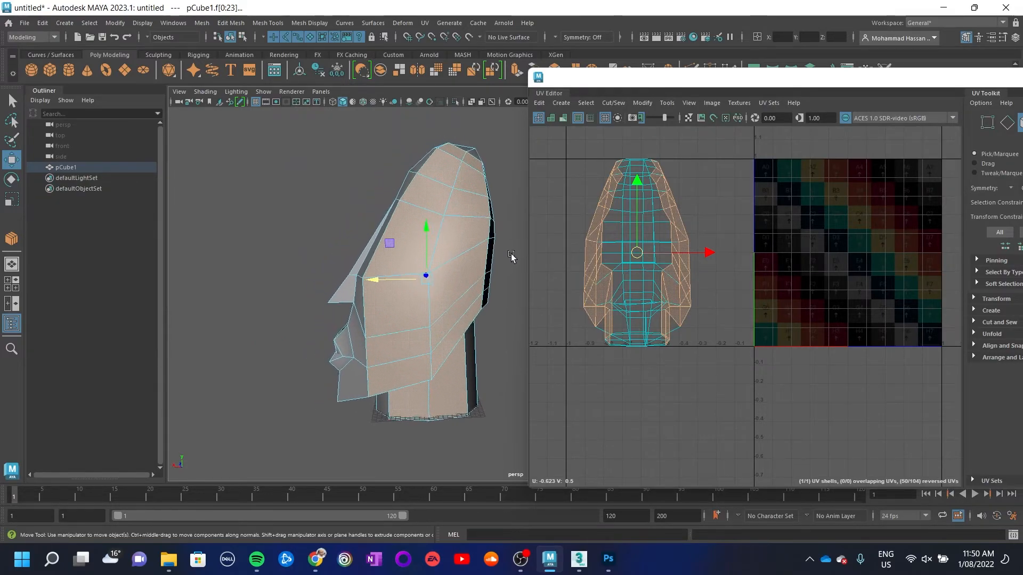
pyautogui.click(561, 102)
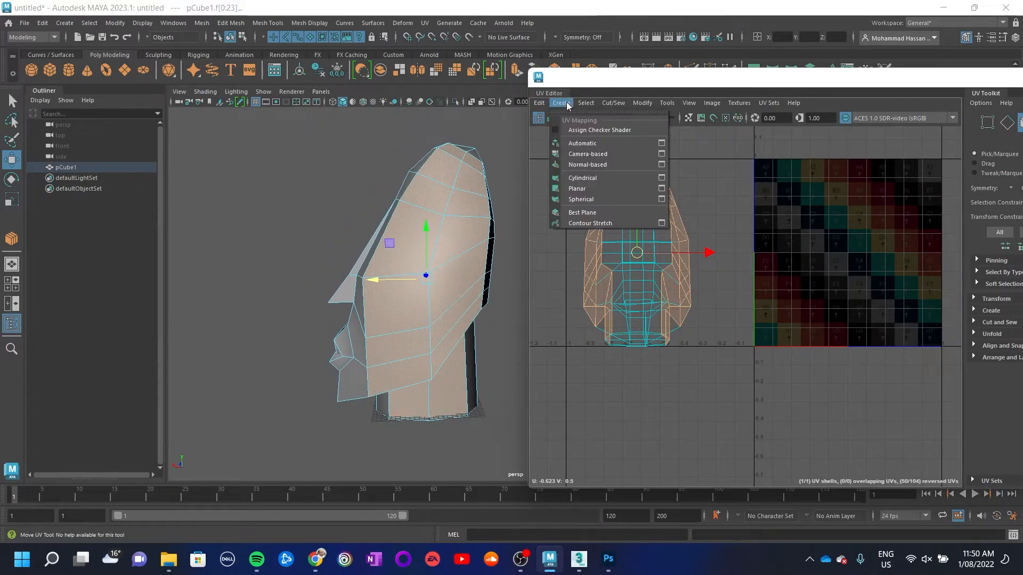
pyautogui.click(586, 154)
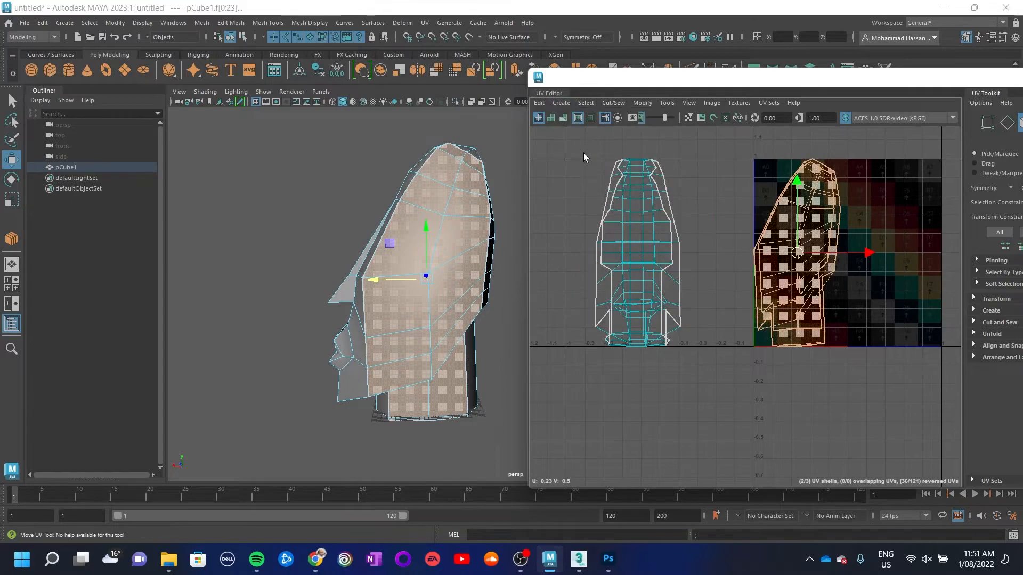
# Move one side-of-head UV shell horizontally out of the UV tile to sit beside the central shell
pyautogui.click(884, 332)
pyautogui.click(804, 286)
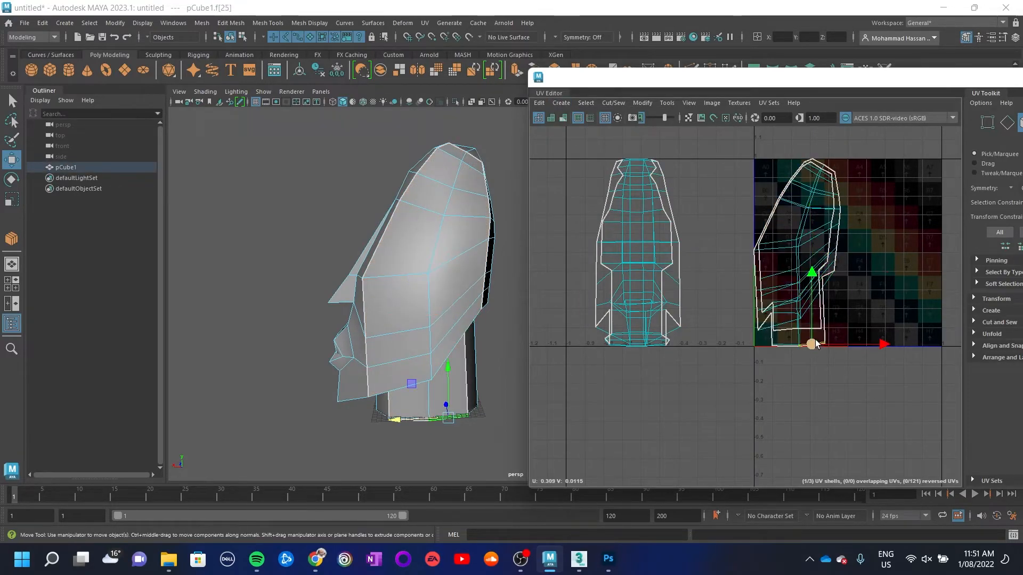
pyautogui.click(787, 335)
pyautogui.rightClick(791, 340)
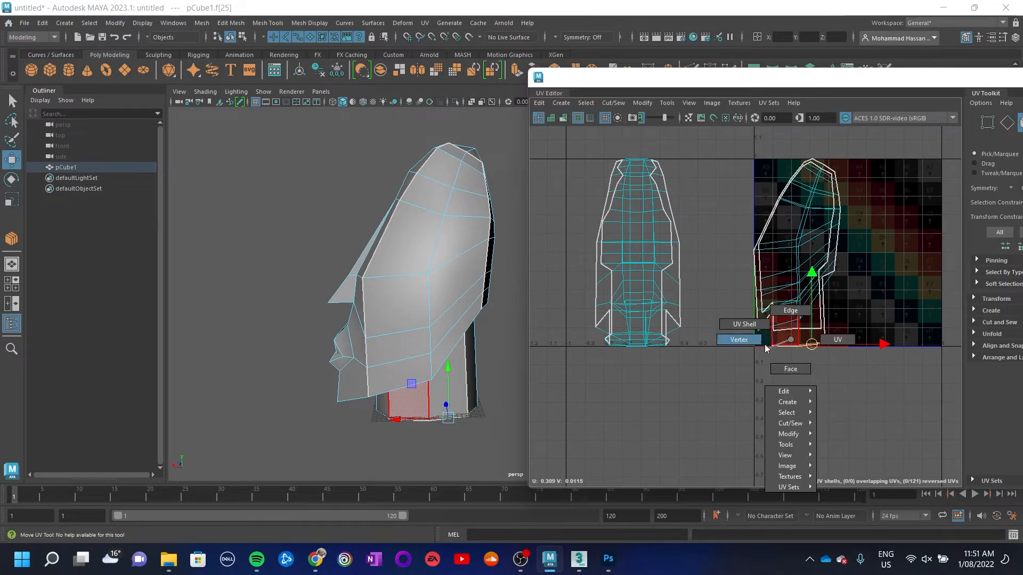
pyautogui.click(789, 338)
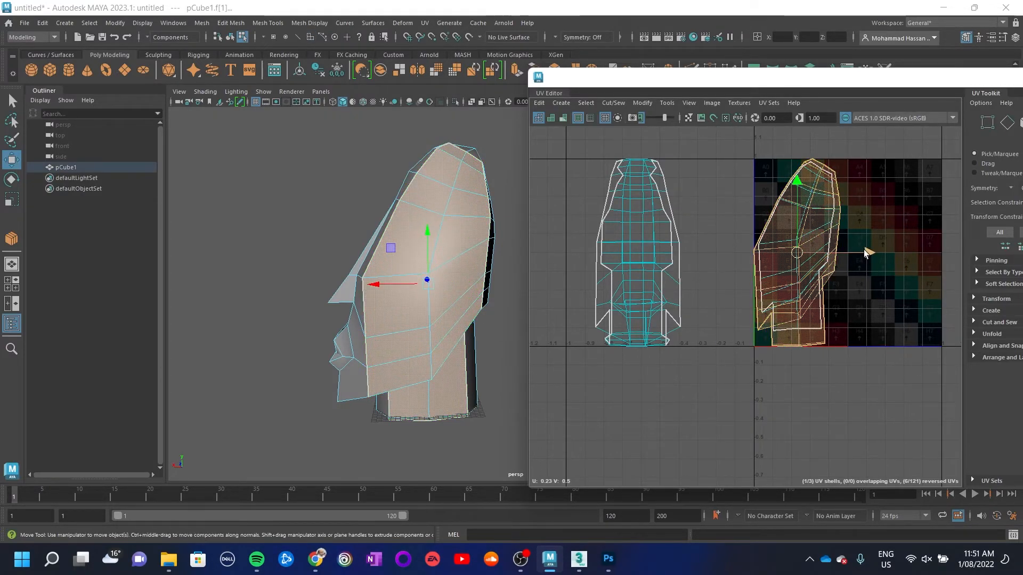
pyautogui.moveTo(865, 253); pyautogui.dragTo(793, 265)
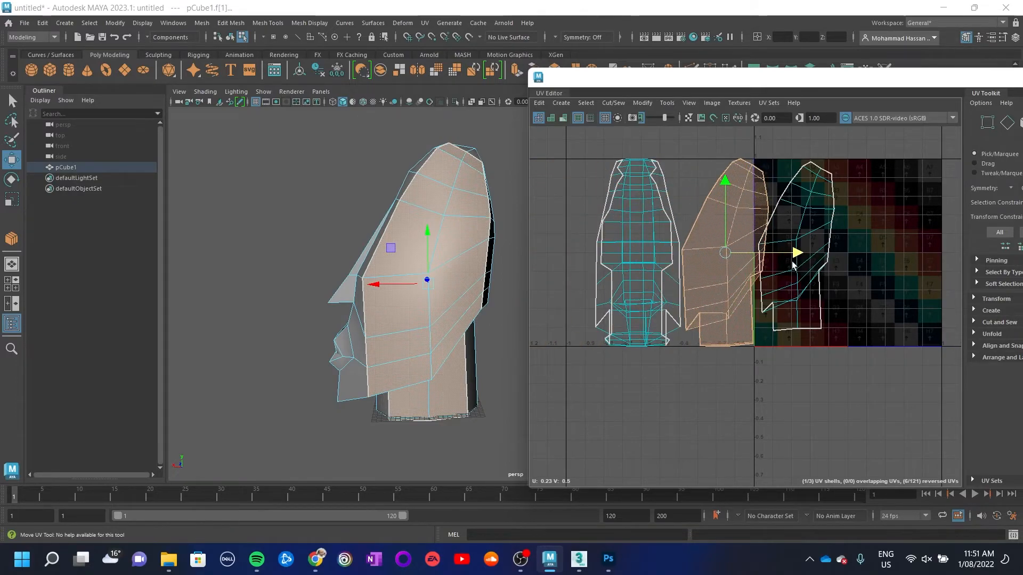
# Flip the other side-of-head UV shell horizontally so it mirrors the first one
pyautogui.click(816, 260)
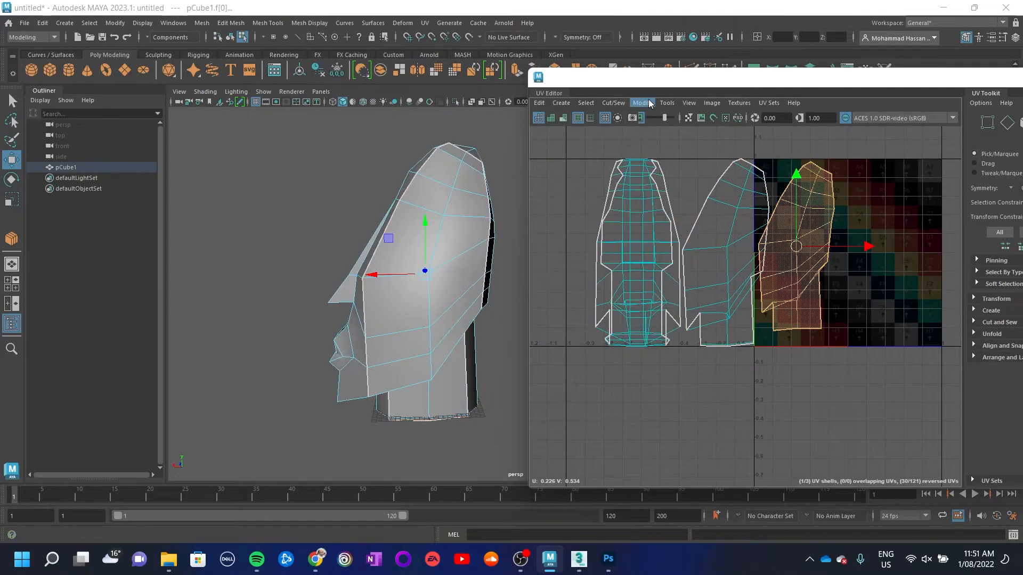
pyautogui.click(689, 102)
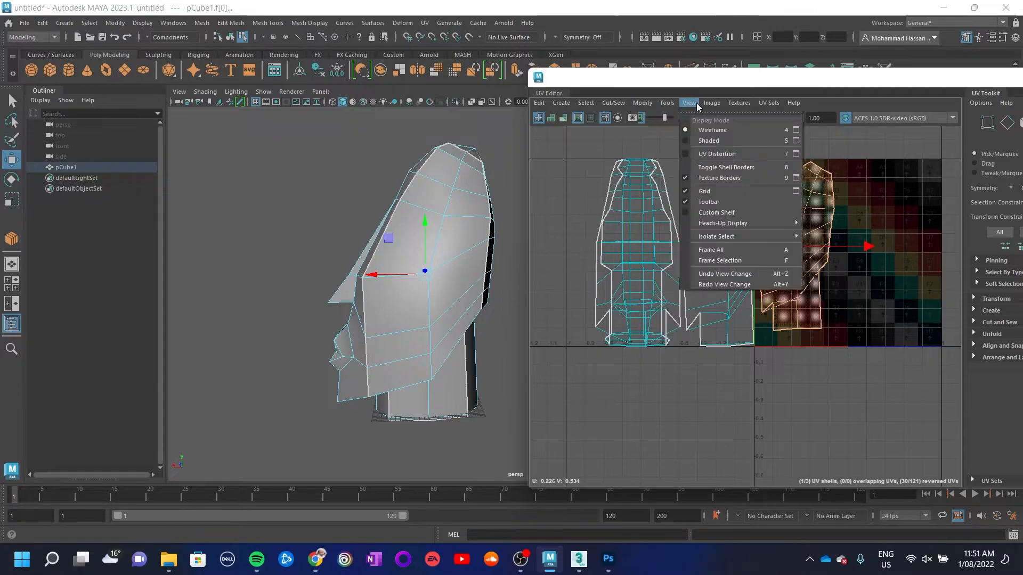
pyautogui.moveTo(666, 104)
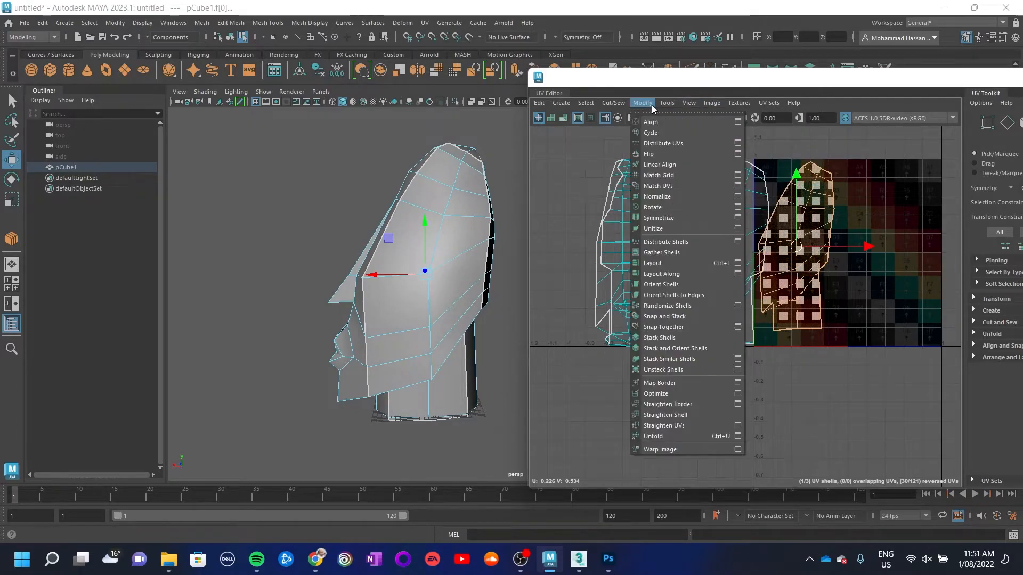
pyautogui.click(646, 154)
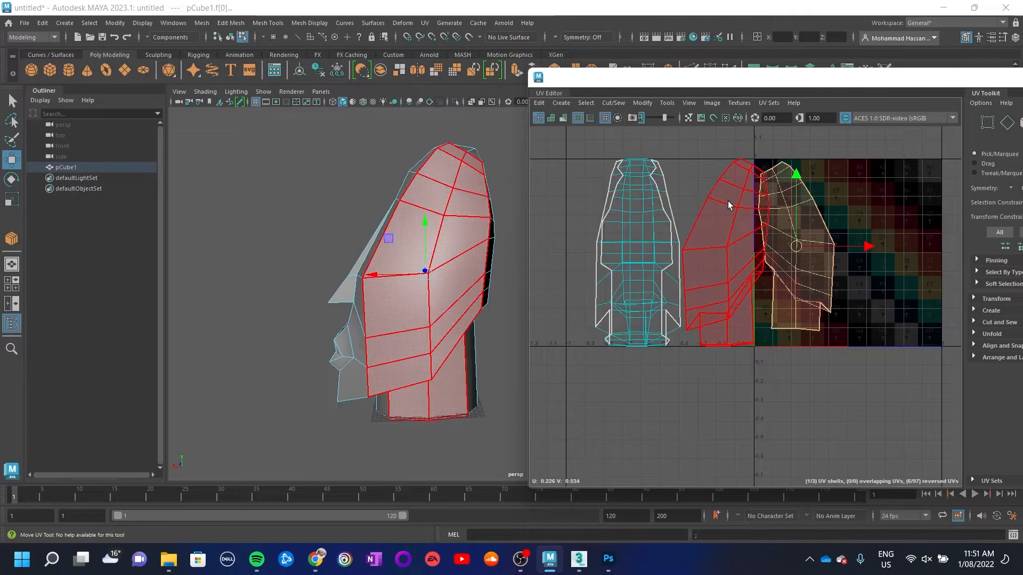
# Move the flipped side shell to the opposite side of the central shell and scale it up uniformly to match the first
pyautogui.moveTo(870, 245); pyautogui.dragTo(618, 245)
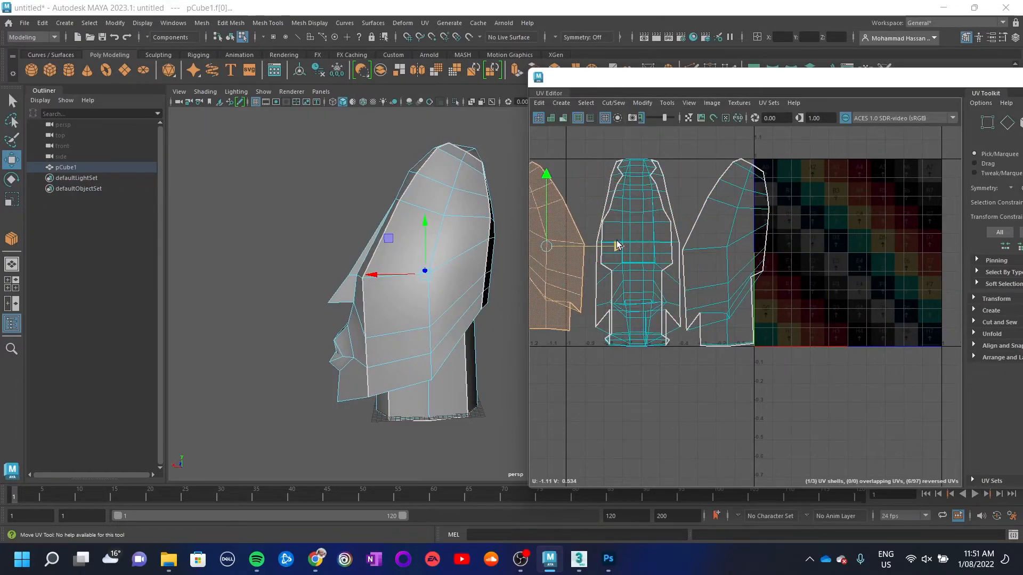
pyautogui.press('r')
pyautogui.moveTo(551, 248); pyautogui.dragTo(563, 240)
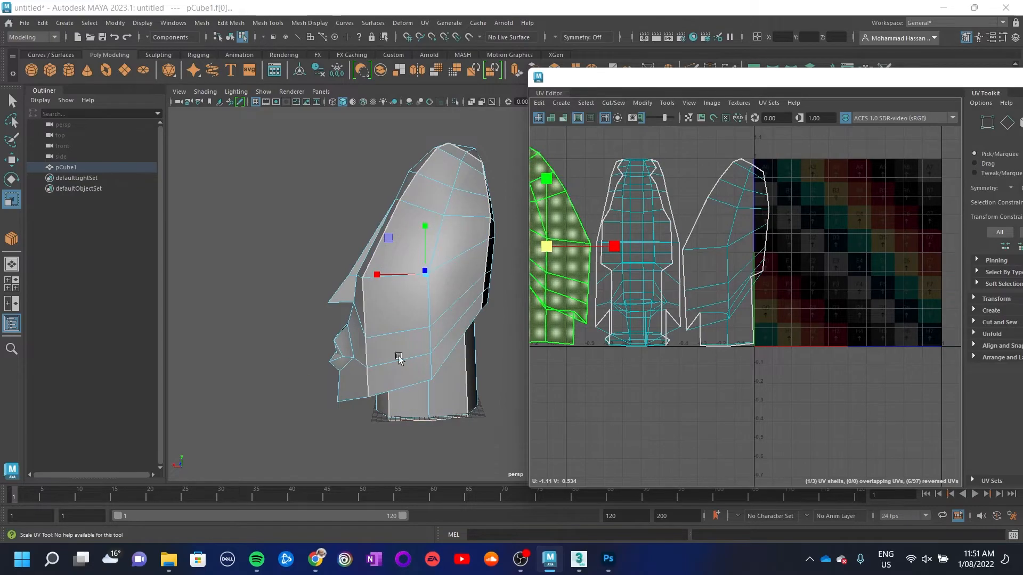
# Clear the UV shell selection and switch to face selection with the underside of the neck in view
pyautogui.keyDown('alt'); pyautogui.moveTo(469, 431); pyautogui.dragTo(303, 329); pyautogui.keyUp('alt')
pyautogui.click(324, 346)
pyautogui.keyDown('alt'); pyautogui.moveTo(304, 330); pyautogui.dragTo(350, 340, button='right'); pyautogui.keyUp('alt')
pyautogui.keyDown('alt'); pyautogui.moveTo(350, 339); pyautogui.dragTo(368, 344); pyautogui.keyUp('alt')
pyautogui.click(368, 343)
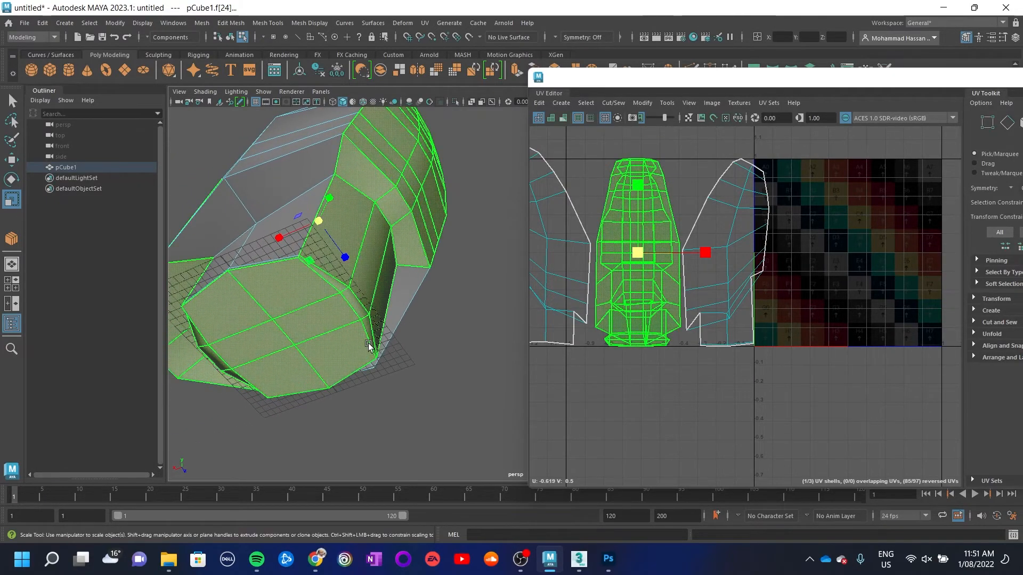
pyautogui.click(445, 384)
pyautogui.click(353, 368)
pyautogui.click(461, 327)
pyautogui.click(377, 238)
pyautogui.moveTo(377, 237); pyautogui.dragTo(380, 258, button='right')
# Select all the faces on the underside of the neck
pyautogui.click(351, 338)
pyautogui.click(327, 341)
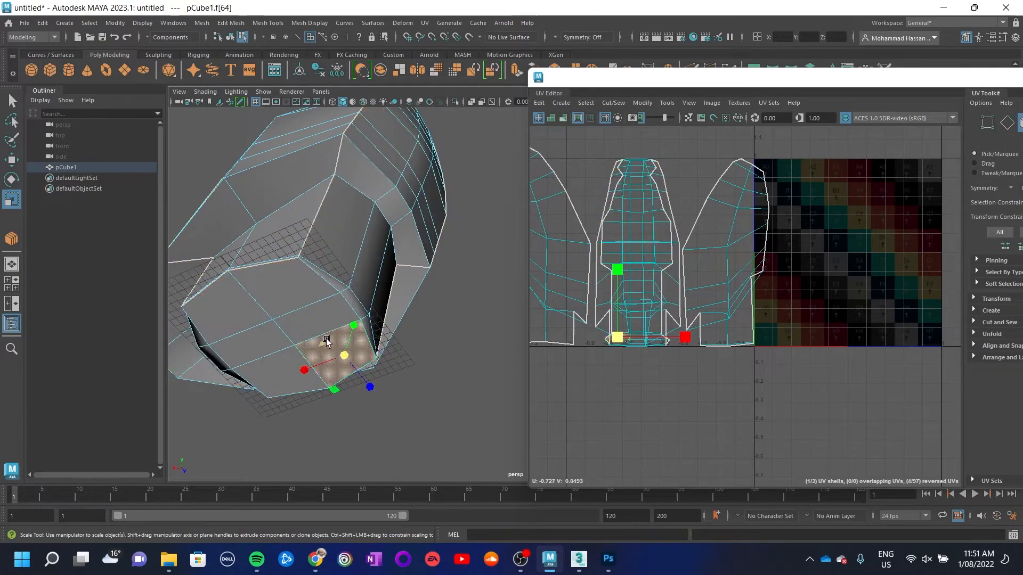
pyautogui.keyDown('shift'); pyautogui.click(288, 301); pyautogui.keyUp('shift')
pyautogui.keyDown('shift'); pyautogui.click(282, 364); pyautogui.keyUp('shift')
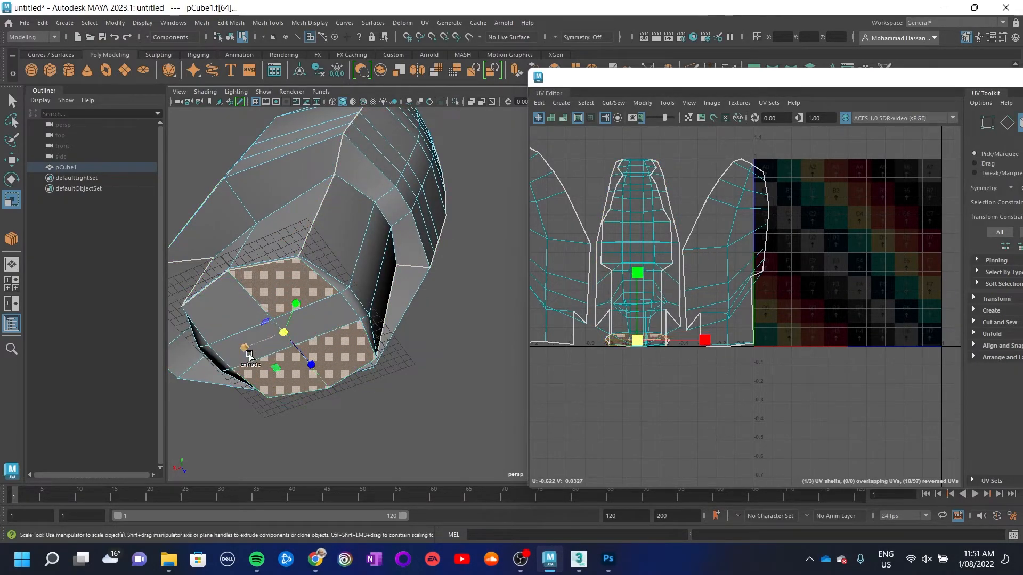
pyautogui.keyDown('shift'); pyautogui.click(215, 321); pyautogui.keyUp('shift')
pyautogui.keyDown('shift'); pyautogui.click(244, 338); pyautogui.keyUp('shift')
# Add the faces on the crown of the head to the selection
pyautogui.keyDown('alt'); pyautogui.moveTo(345, 287); pyautogui.dragTo(373, 277); pyautogui.keyUp('alt')
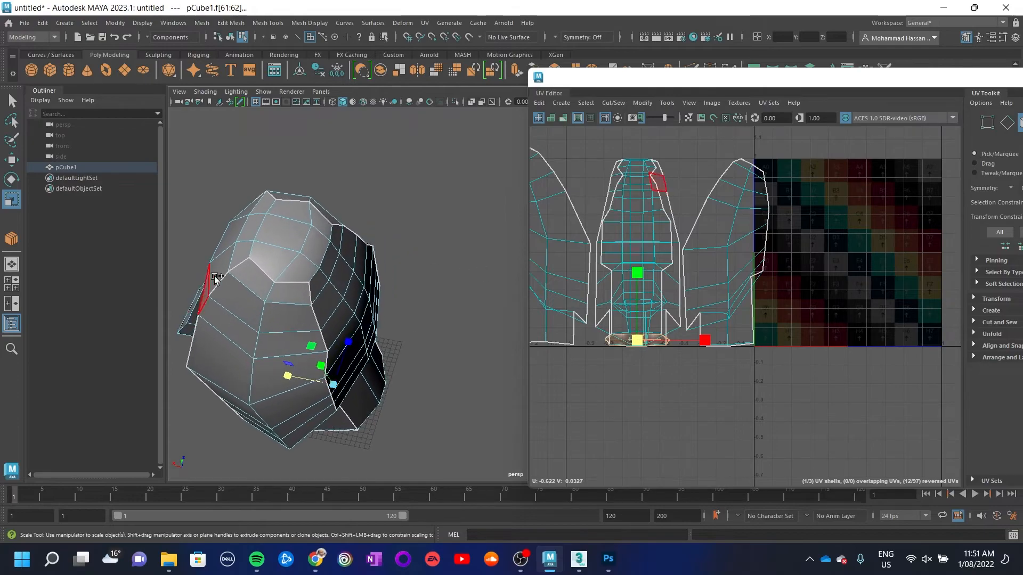
pyautogui.click(279, 248)
pyautogui.keyDown('shift'); pyautogui.click(316, 248); pyautogui.keyUp('shift')
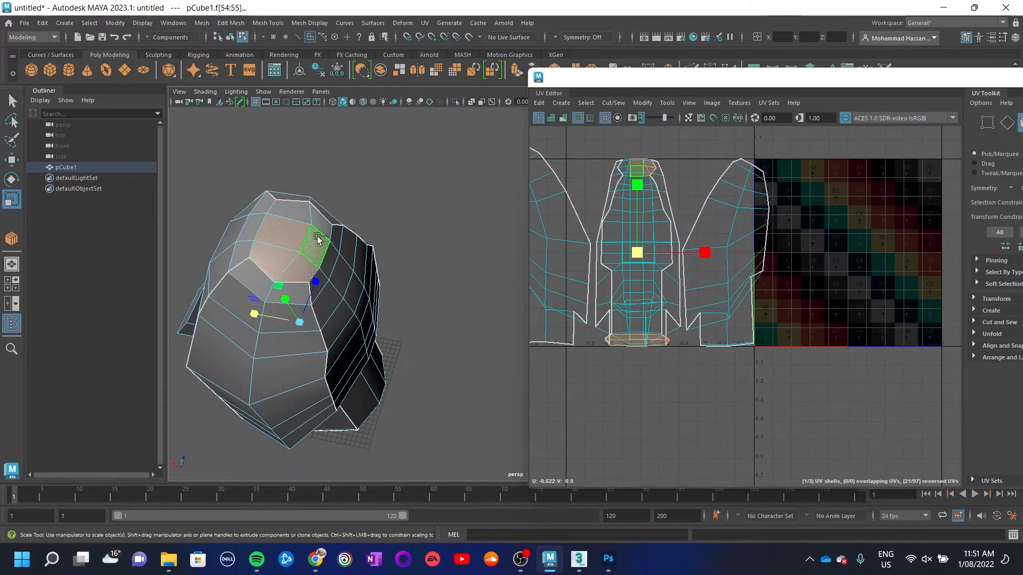
# Show the four-view layout and frame the head in the top, front and side views
pyautogui.keyDown('alt'); pyautogui.moveTo(405, 320); pyautogui.dragTo(351, 276); pyautogui.keyUp('alt')
pyautogui.press('space')
pyautogui.press('space')
pyautogui.press('space')
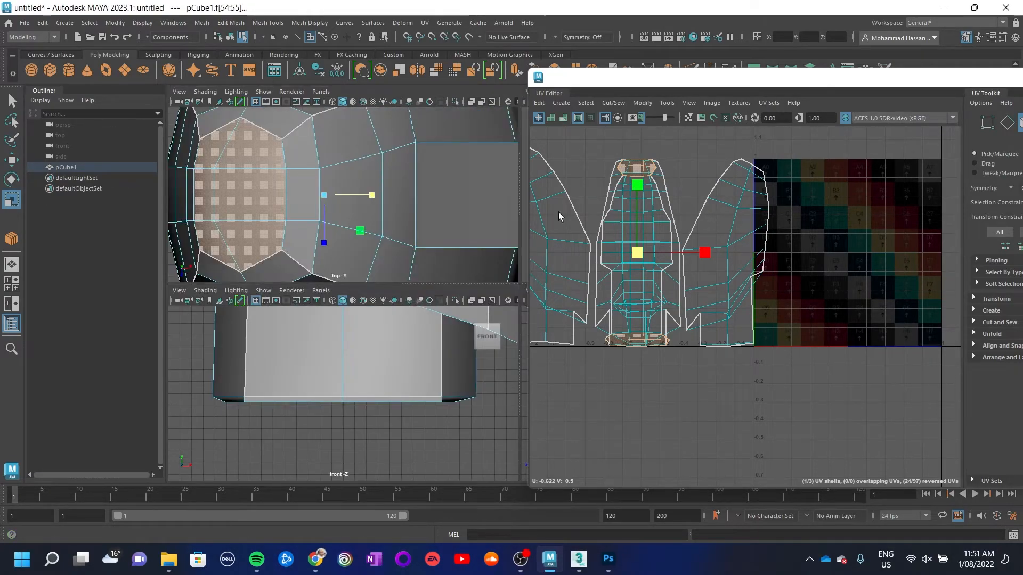
pyautogui.moveTo(762, 77); pyautogui.dragTo(628, 459)
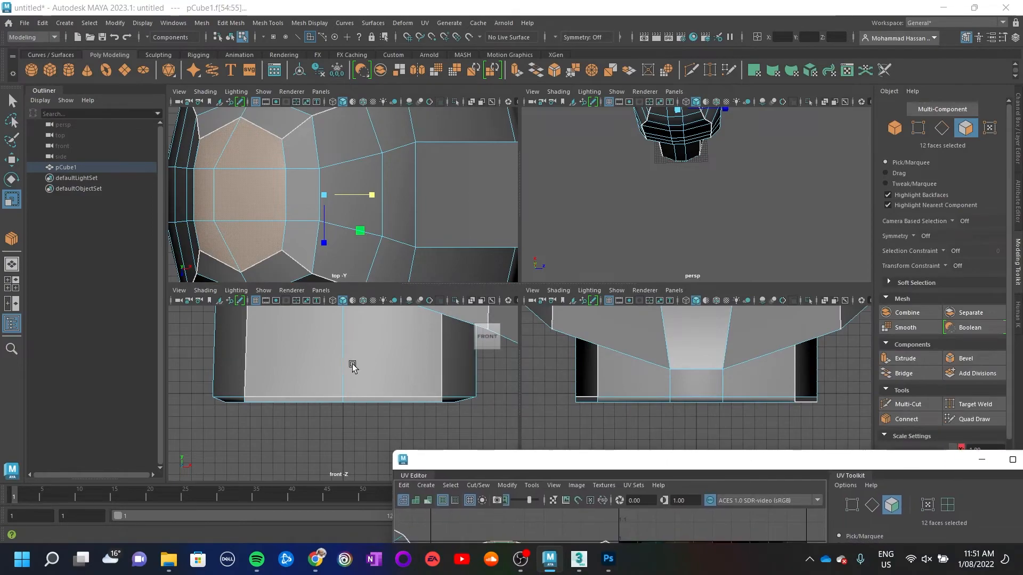
pyautogui.press('f')
pyautogui.press('f')
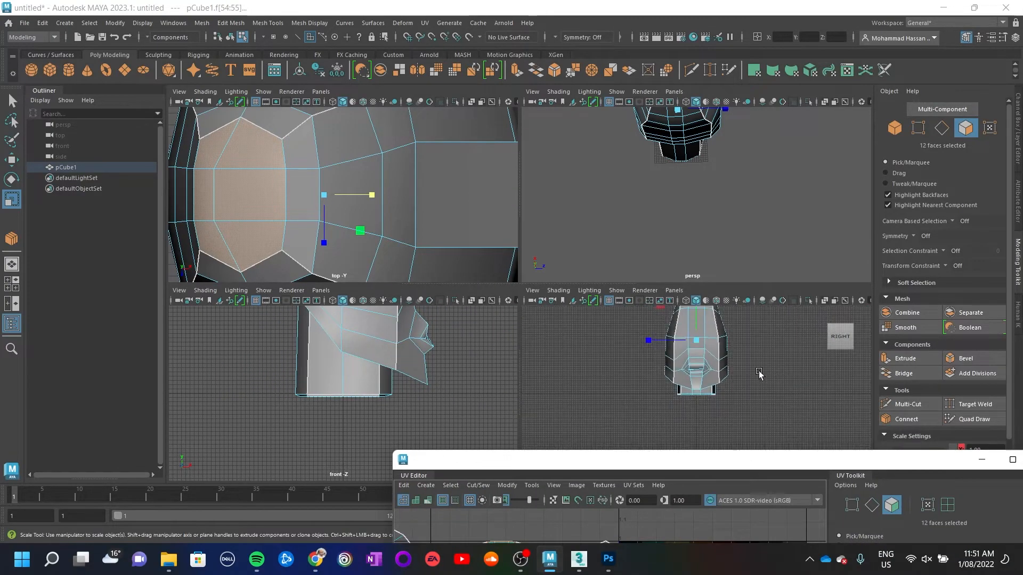
pyautogui.press('f')
pyautogui.press('f')
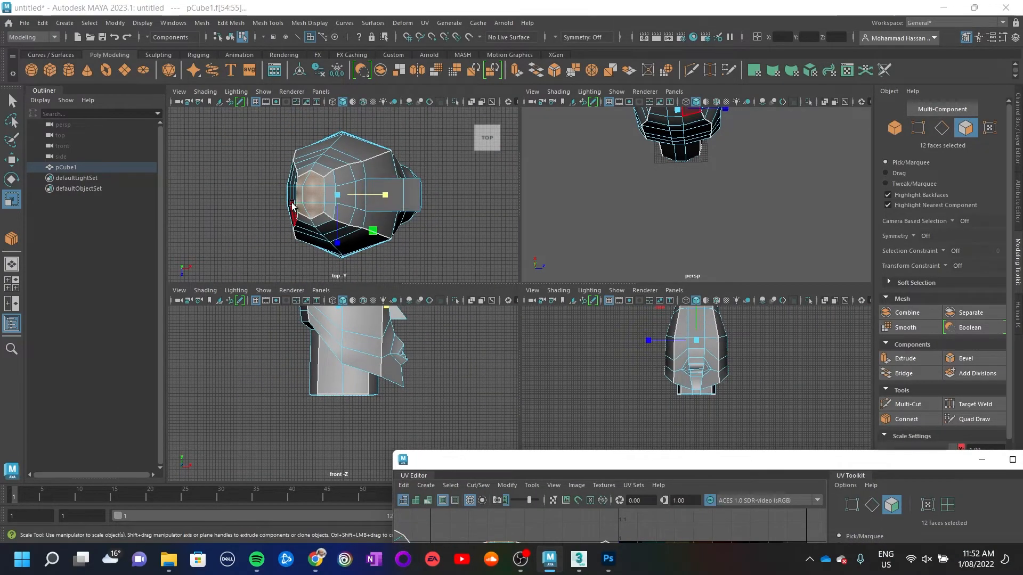
# Project camera-based UVs onto the selected crown and neck underside faces from the top view
pyautogui.moveTo(618, 460); pyautogui.dragTo(610, 95)
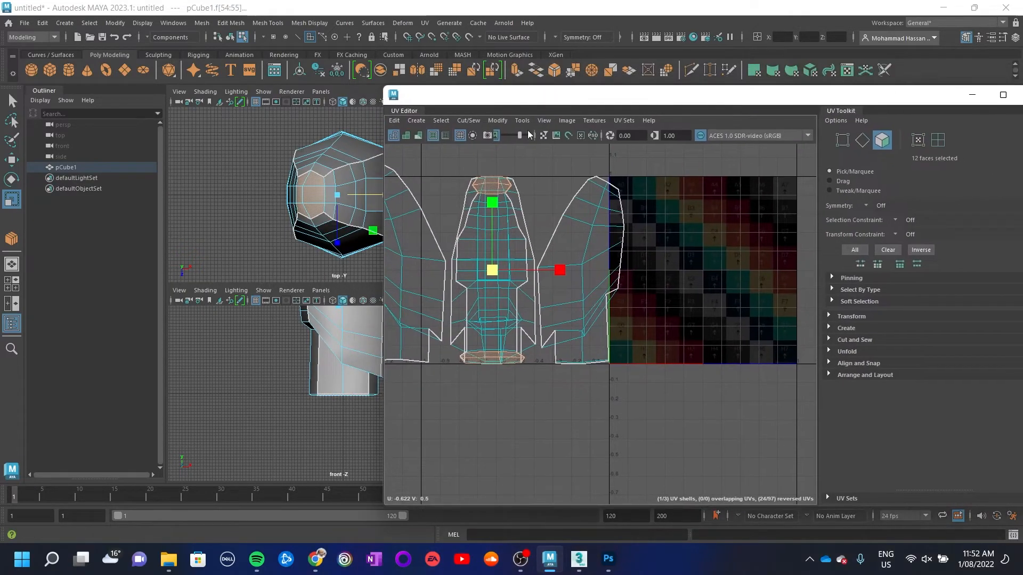
pyautogui.click(417, 120)
pyautogui.click(447, 162)
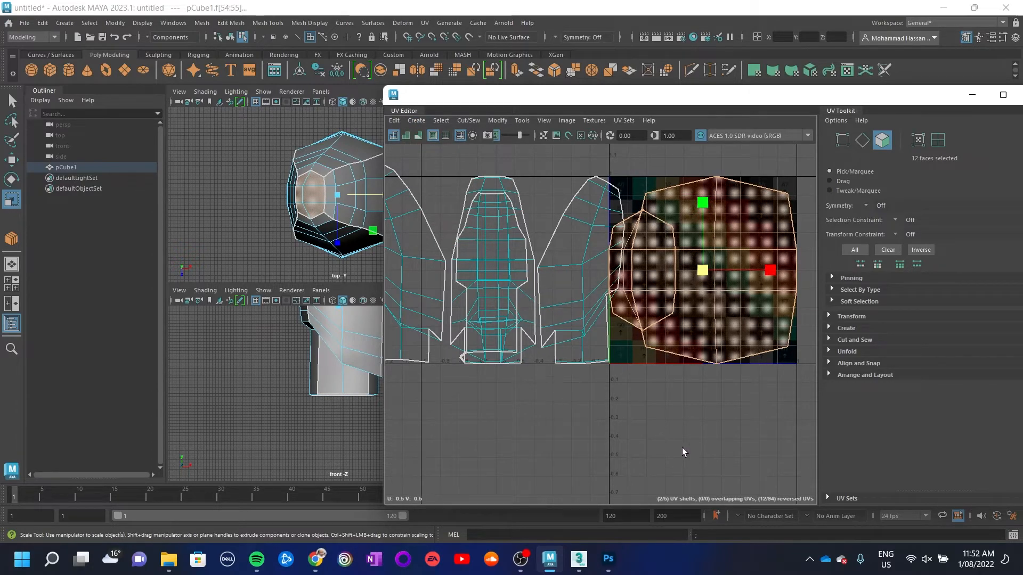
# Select the large neck underside UV shell and move it below the UV tile
pyautogui.click(693, 416)
pyautogui.click(732, 279)
pyautogui.moveTo(722, 289); pyautogui.dragTo(690, 270, button='right')
pyautogui.click(690, 269)
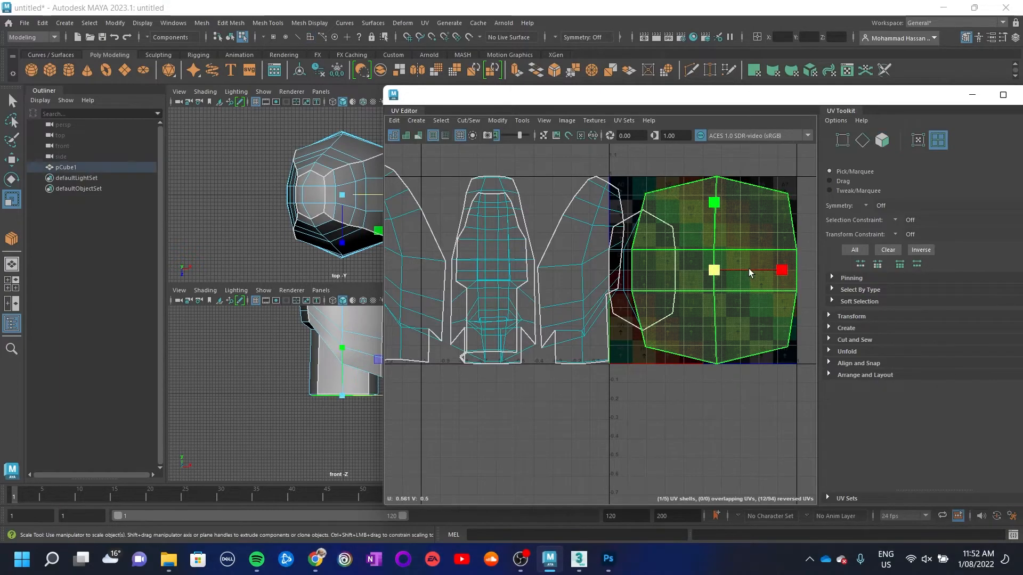
pyautogui.press('w')
pyautogui.moveTo(734, 267); pyautogui.dragTo(766, 488)
# Rotate the crown UV shell 90° clockwise and place it above the central shell
pyautogui.click(649, 317)
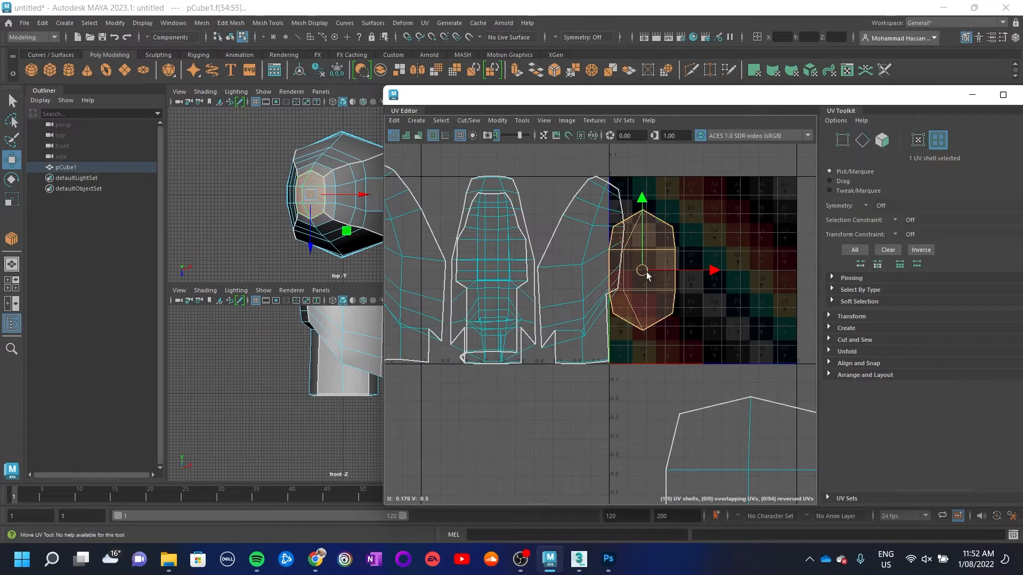
pyautogui.moveTo(647, 272); pyautogui.dragTo(698, 187)
pyautogui.keyDown('alt'); pyautogui.moveTo(673, 221); pyautogui.dragTo(699, 335, button='middle'); pyautogui.keyUp('alt')
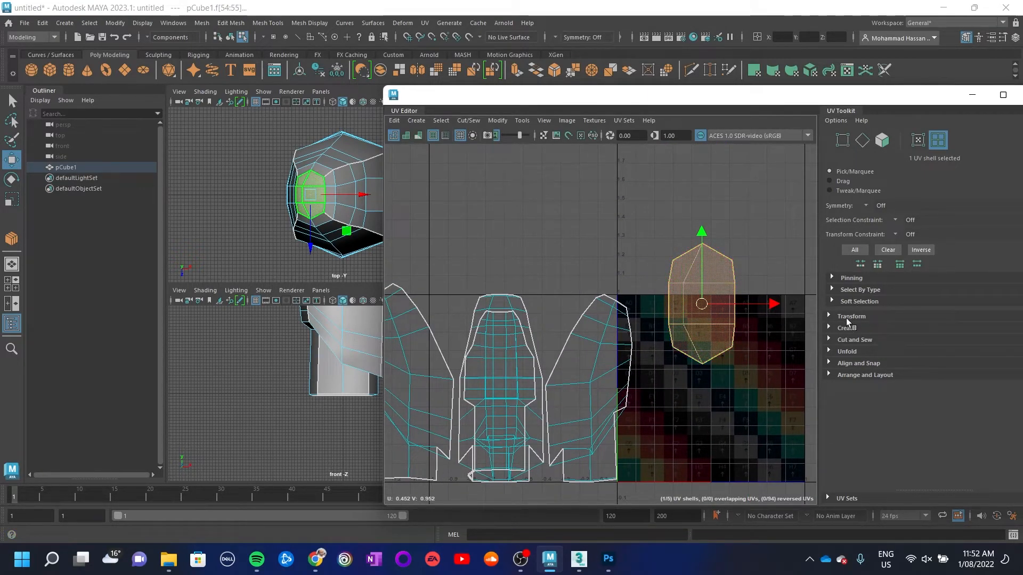
pyautogui.click(850, 319)
pyautogui.scroll(-5, 992, 423)
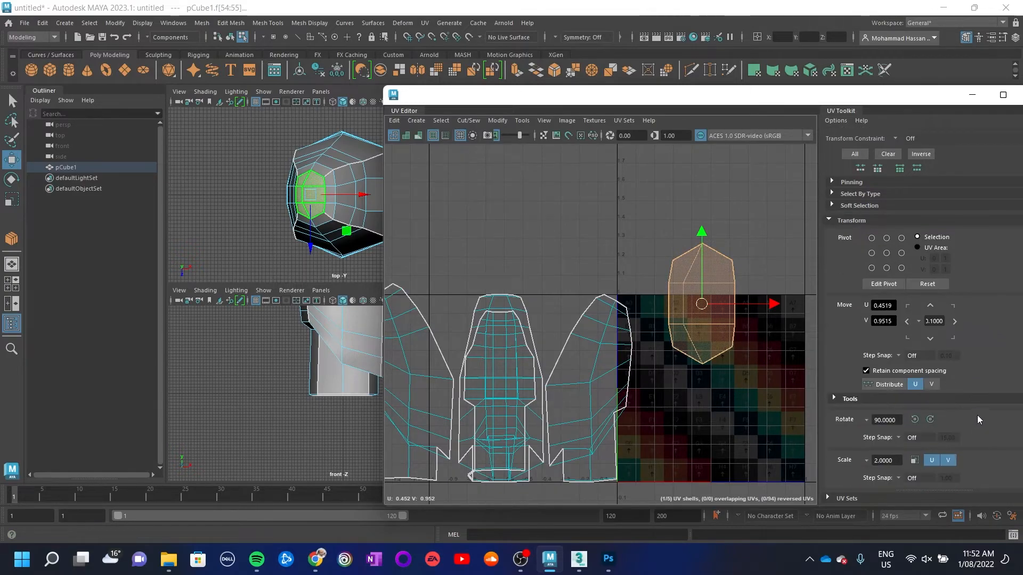
pyautogui.click(930, 356)
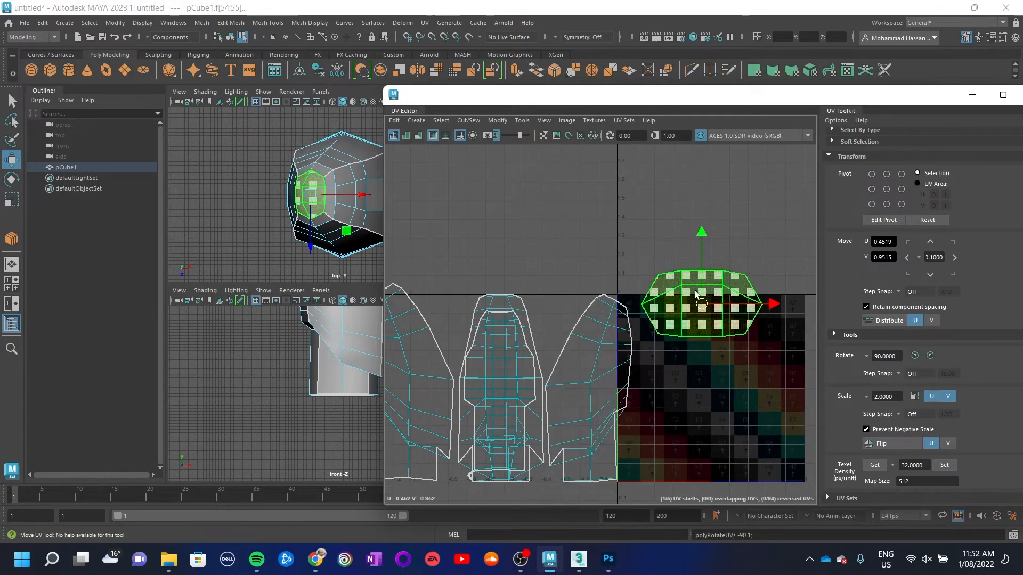
pyautogui.moveTo(707, 304); pyautogui.dragTo(513, 246)
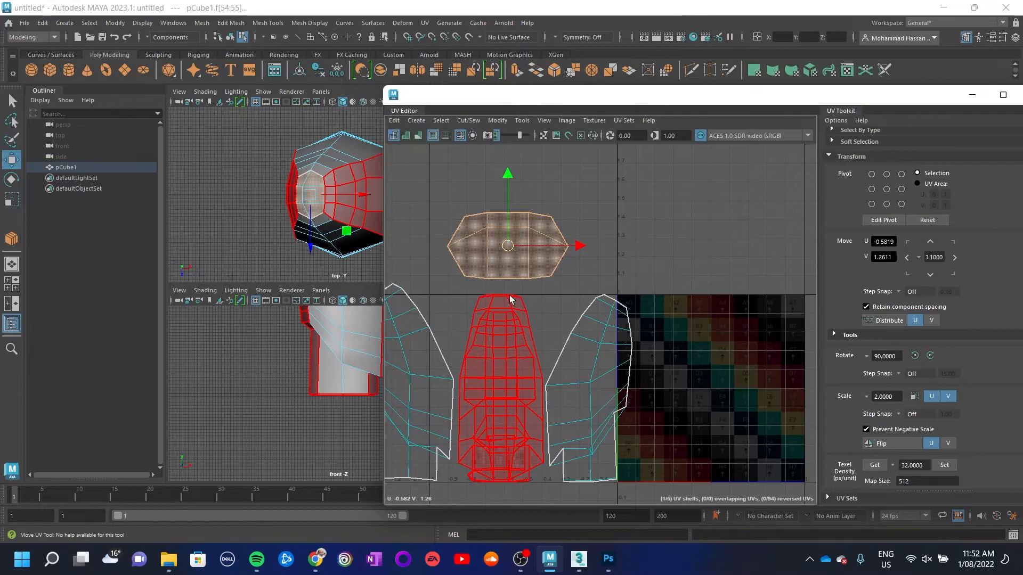
# Maximize the perspective view, frame the head and select the central UV shell
pyautogui.click(501, 368)
pyautogui.keyDown('alt'); pyautogui.moveTo(292, 238); pyautogui.dragTo(311, 229); pyautogui.keyUp('alt')
pyautogui.moveTo(520, 99); pyautogui.dragTo(384, 327)
pyautogui.click(714, 194)
pyautogui.press('space')
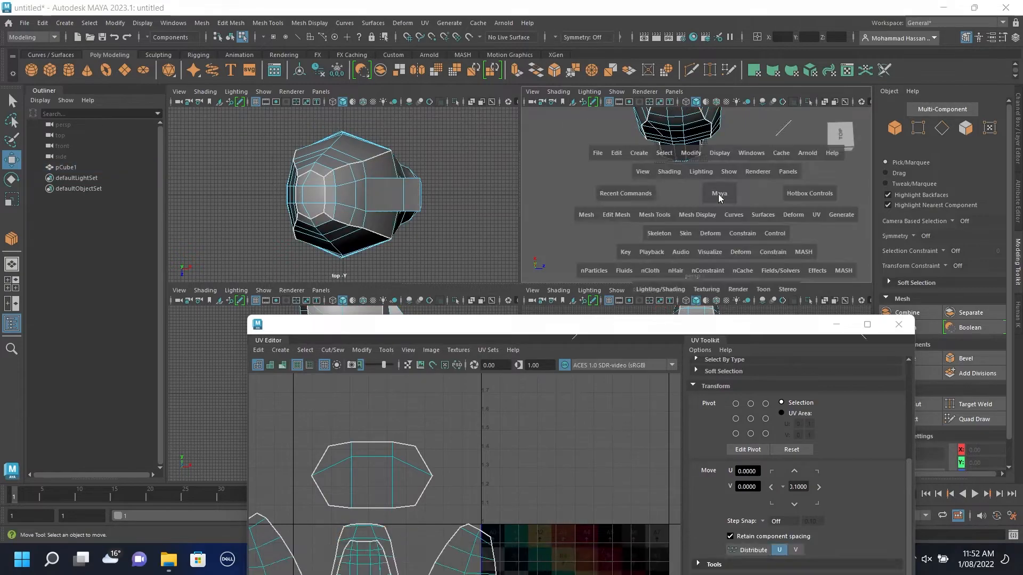
pyautogui.press('f')
pyautogui.keyDown('alt'); pyautogui.moveTo(561, 223); pyautogui.dragTo(557, 225); pyautogui.keyUp('alt')
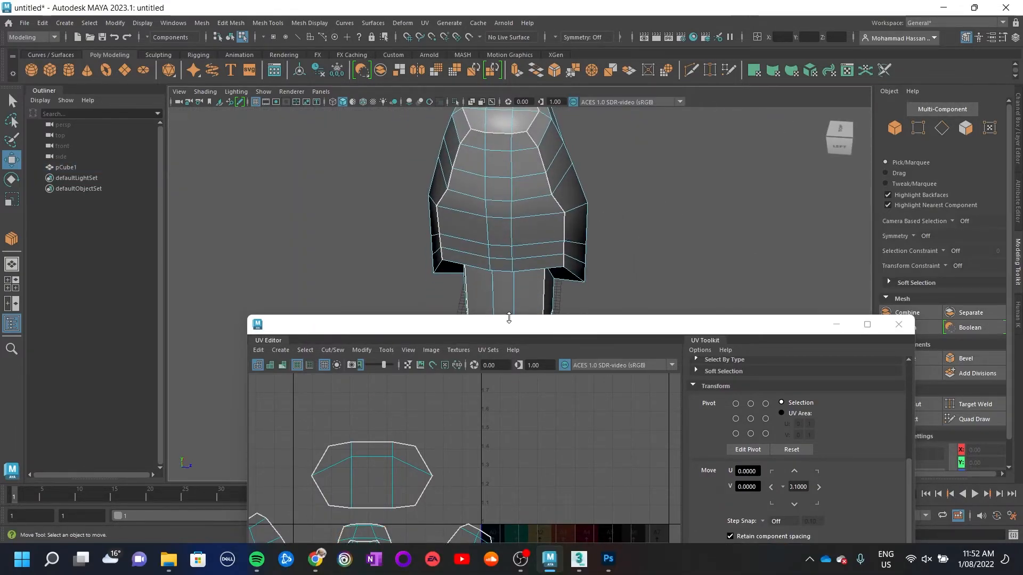
pyautogui.keyDown('alt'); pyautogui.moveTo(510, 258); pyautogui.dragTo(676, 226); pyautogui.keyUp('alt')
pyautogui.click(384, 228)
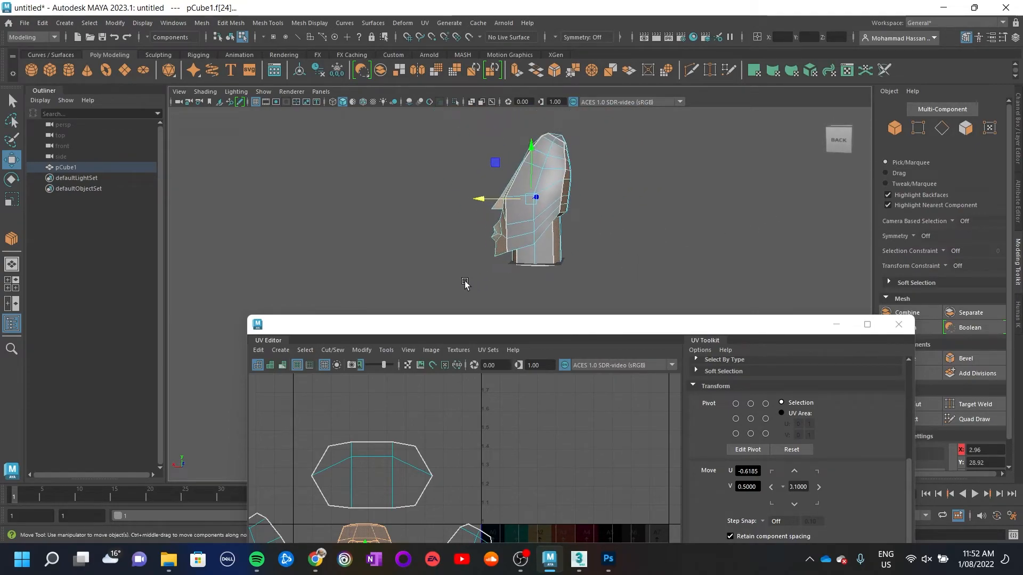
# View the head from the side and reselect the central UV shell running over the face and back
pyautogui.keyDown('alt'); pyautogui.moveTo(431, 288); pyautogui.dragTo(434, 250); pyautogui.keyUp('alt')
pyautogui.keyDown('alt'); pyautogui.moveTo(435, 250); pyautogui.dragTo(515, 223, button='right'); pyautogui.keyUp('alt')
pyautogui.keyDown('alt'); pyautogui.moveTo(515, 223); pyautogui.dragTo(577, 234); pyautogui.keyUp('alt')
pyautogui.keyDown('alt'); pyautogui.moveTo(577, 235); pyautogui.dragTo(479, 267, button='right'); pyautogui.keyUp('alt')
pyautogui.moveTo(480, 267)
pyautogui.keyDown('alt'); pyautogui.mouseDown()
pyautogui.moveTo(470, 274)
pyautogui.moveTo(491, 207)
pyautogui.moveTo(475, 256)
pyautogui.mouseUp(); pyautogui.keyUp('alt')
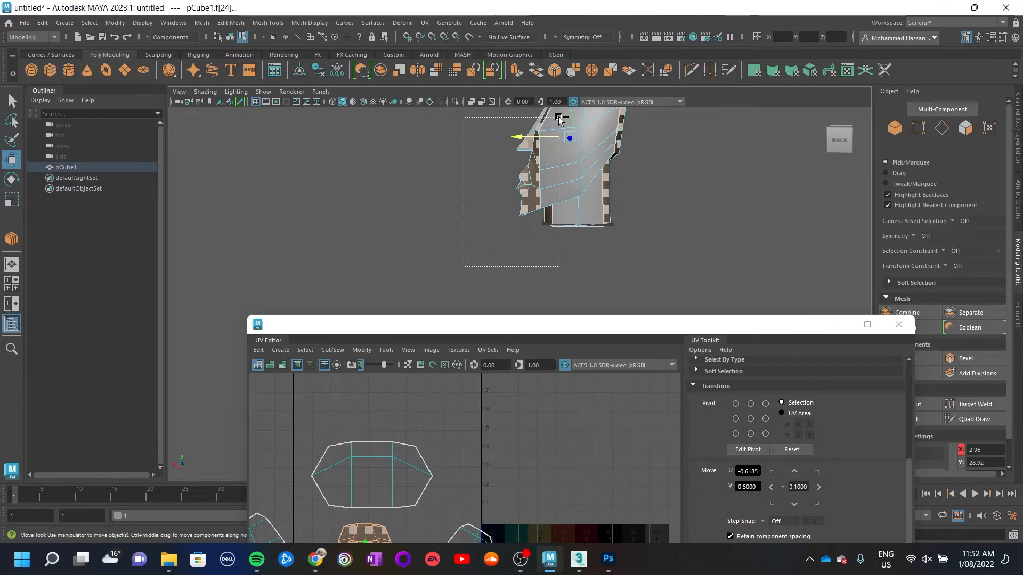
pyautogui.moveTo(557, 120); pyautogui.dragTo(558, 121)
pyautogui.moveTo(542, 333); pyautogui.dragTo(571, 167)
pyautogui.click(404, 412)
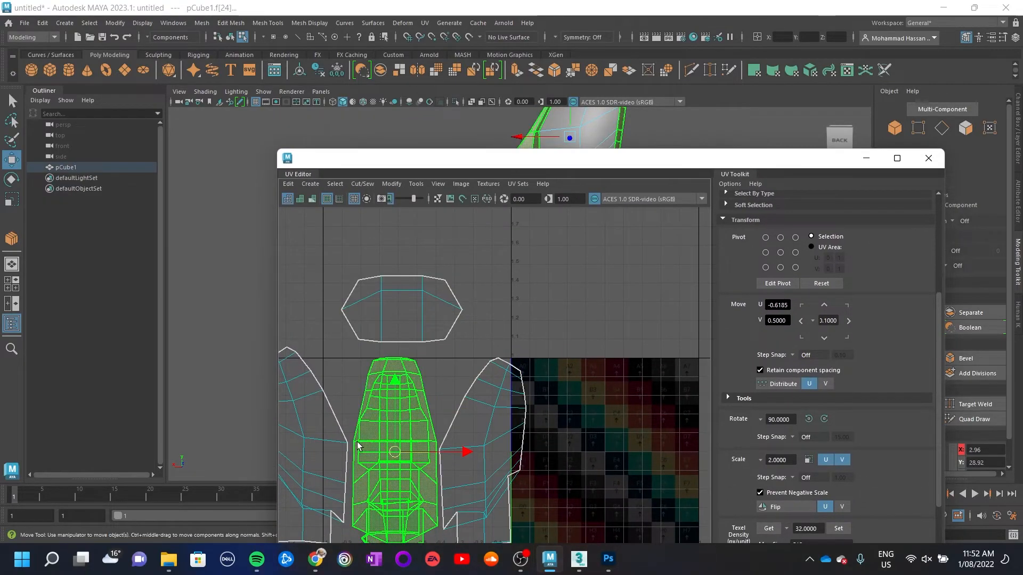
# Switch to face selection and deselect the front faces of the head and neck, keeping only the rear faces selected
pyautogui.click(599, 120)
pyautogui.moveTo(599, 120); pyautogui.dragTo(603, 150, button='right')
pyautogui.moveTo(599, 160); pyautogui.dragTo(591, 322)
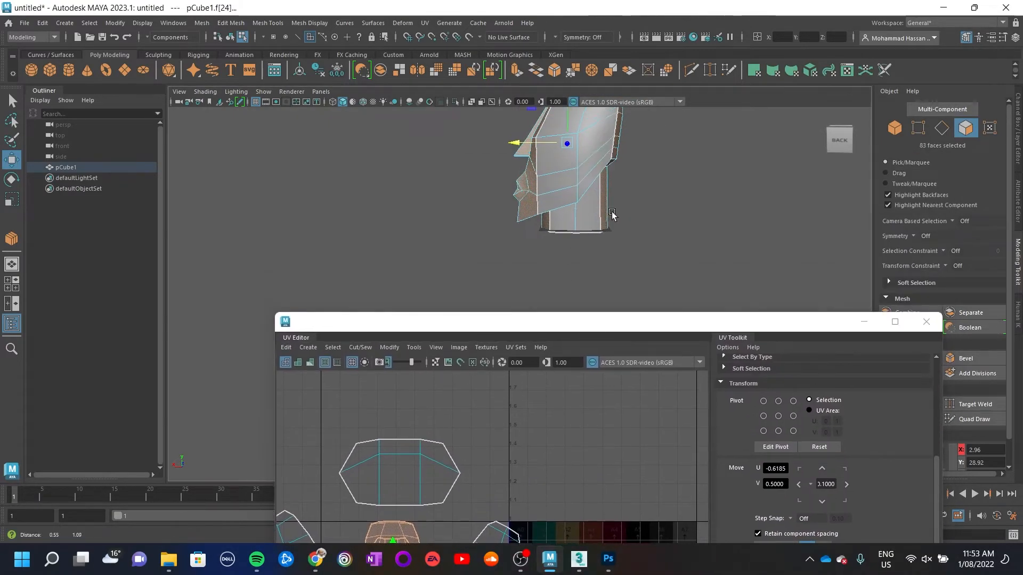
pyautogui.keyDown('alt'); pyautogui.moveTo(613, 211); pyautogui.dragTo(605, 244, button='middle'); pyautogui.keyUp('alt')
pyautogui.moveTo(509, 299); pyautogui.dragTo(546, 264)
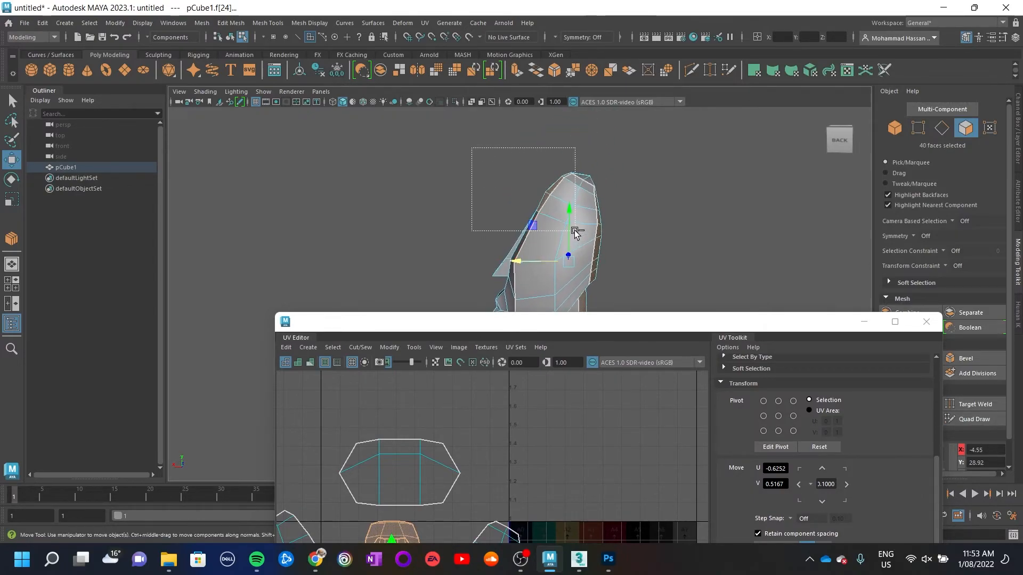
pyautogui.keyDown('ctrl'); pyautogui.moveTo(586, 230); pyautogui.dragTo(662, 286); pyautogui.keyUp('ctrl')
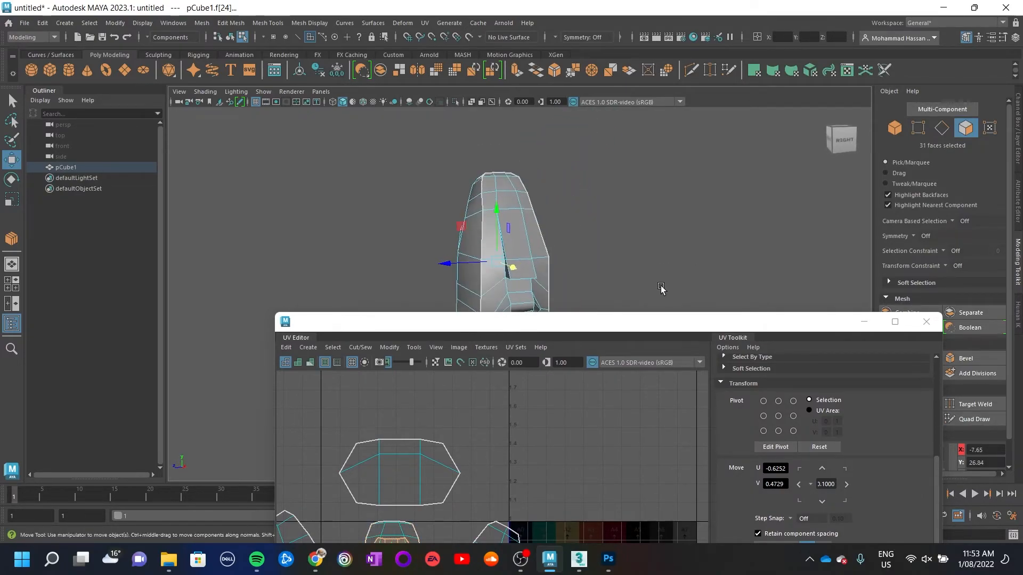
# Apply a camera-based UV projection to the selected rear faces and move the resulting shell to the right half of the checker tile
pyautogui.moveTo(593, 323); pyautogui.dragTo(435, 357)
pyautogui.keyDown('alt'); pyautogui.moveTo(448, 299); pyautogui.dragTo(498, 265); pyautogui.keyUp('alt')
pyautogui.moveTo(446, 356); pyautogui.dragTo(575, 94)
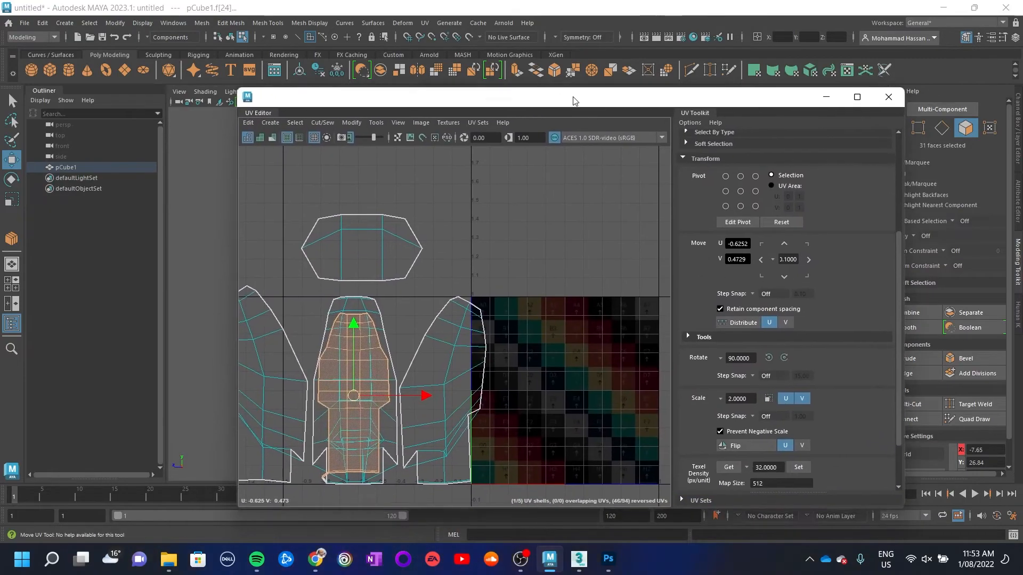
pyautogui.click(277, 124)
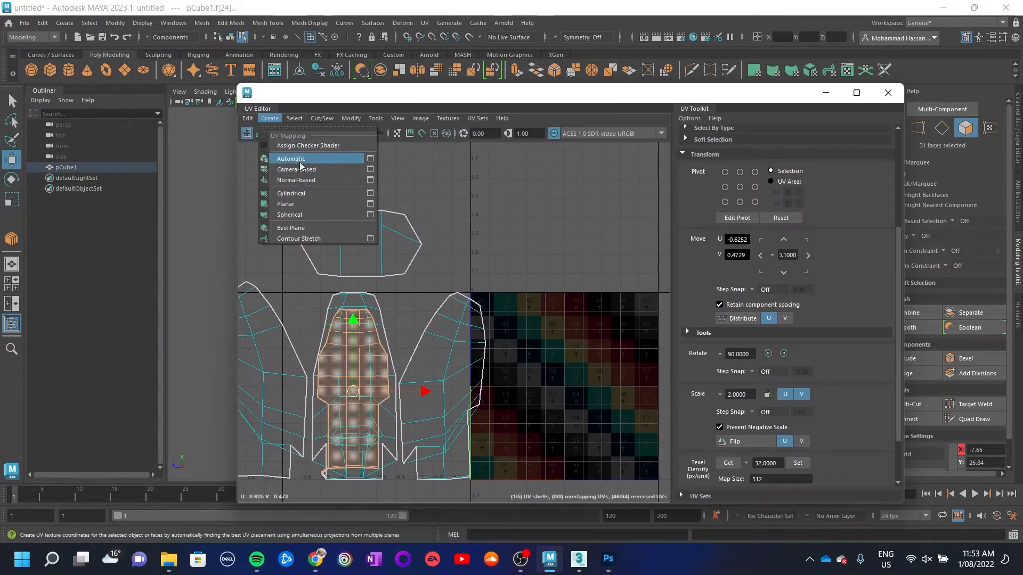
pyautogui.click(309, 171)
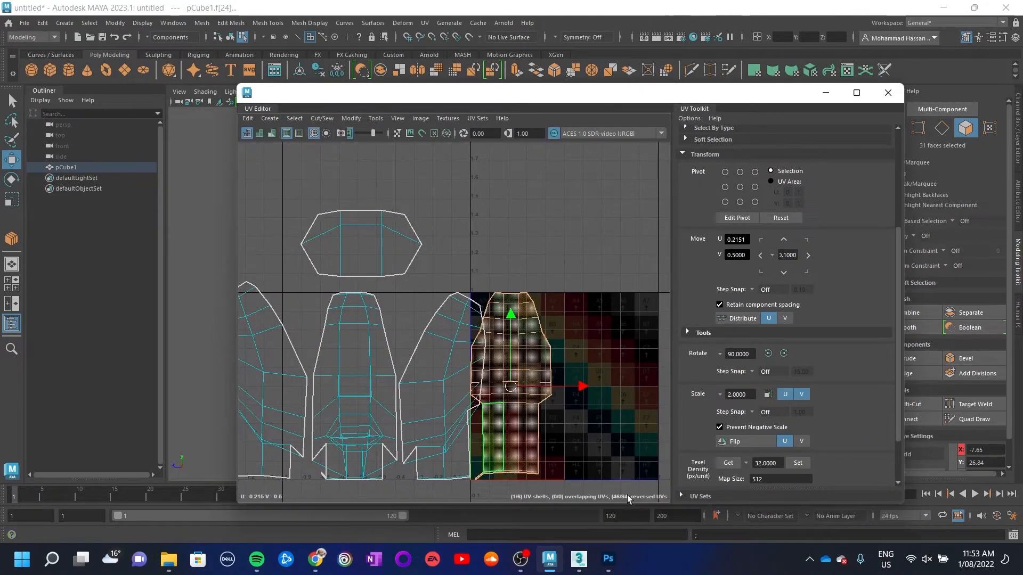
pyautogui.moveTo(573, 392); pyautogui.dragTo(642, 388)
# Stitch the left side shell to the central face shell along the border edges they share from neck to crown, using edge selection
pyautogui.keyDown('alt'); pyautogui.moveTo(469, 447); pyautogui.dragTo(514, 378, button='middle'); pyautogui.keyUp('alt')
pyautogui.click(420, 363)
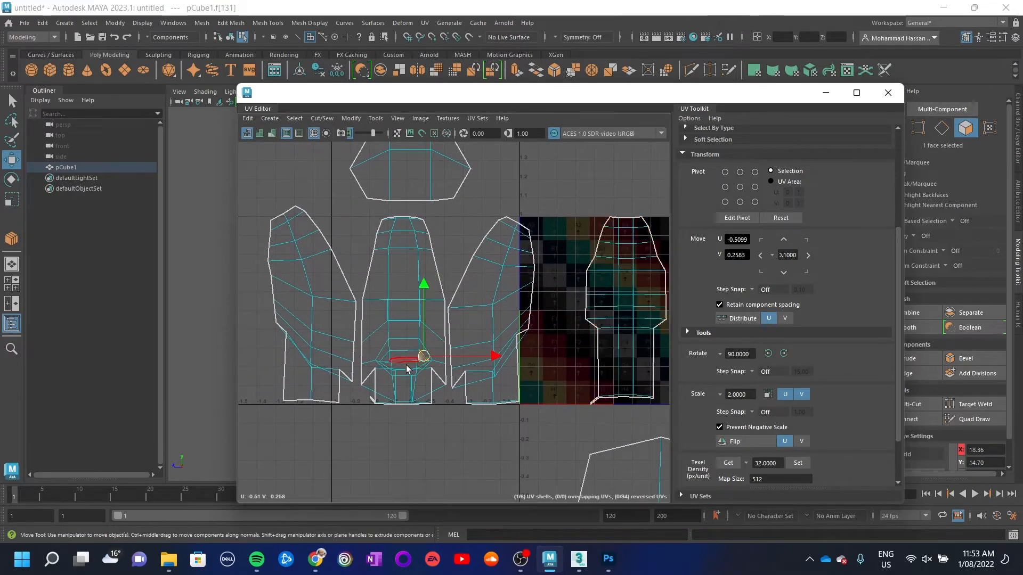
pyautogui.click(374, 315)
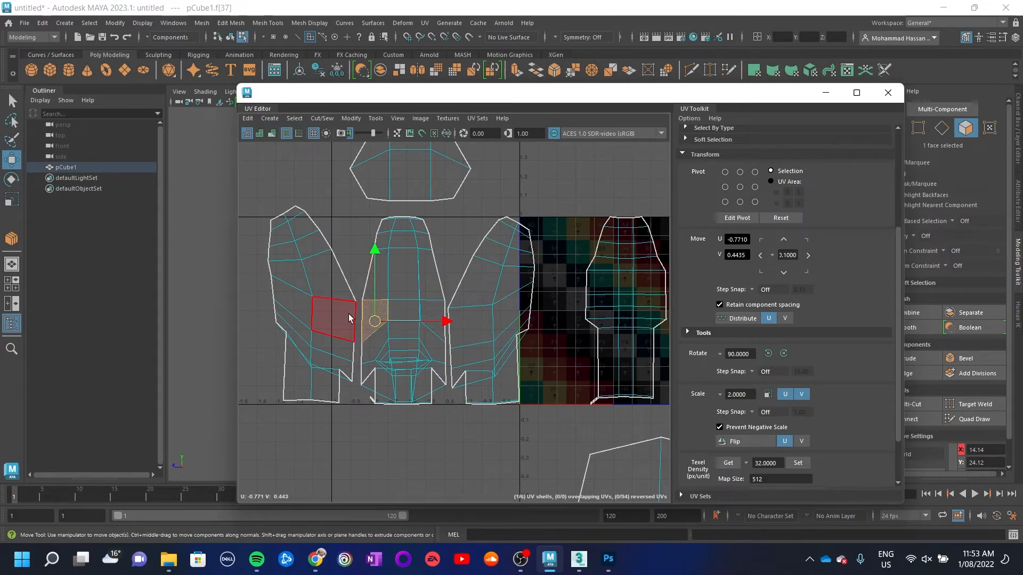
pyautogui.rightClick(357, 305)
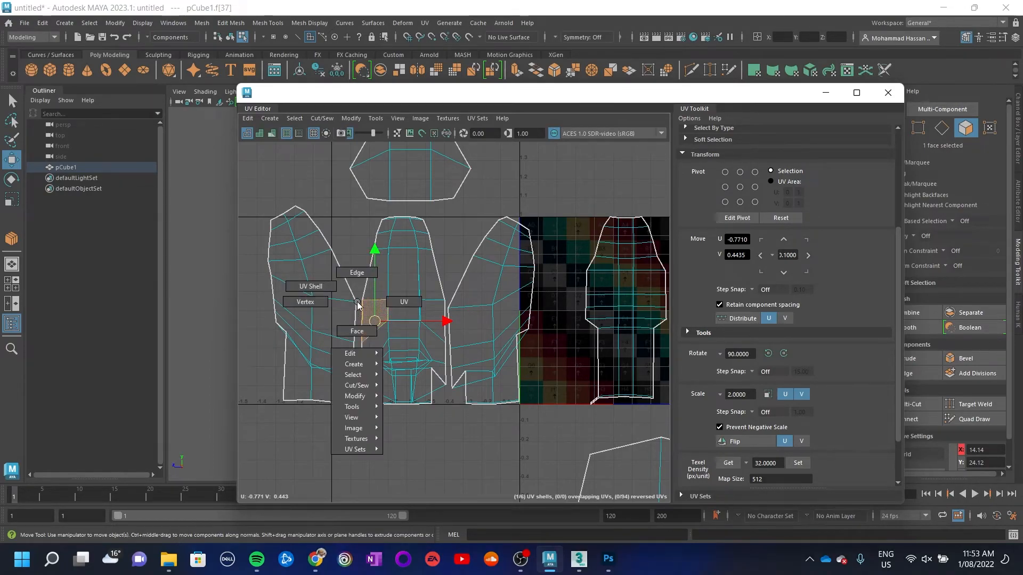
pyautogui.click(358, 272)
pyautogui.click(361, 374)
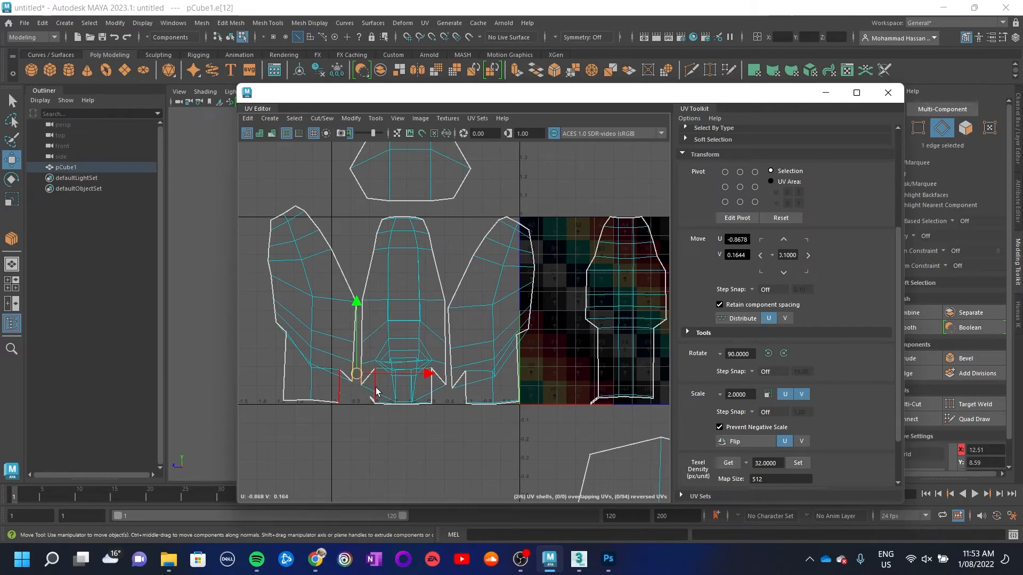
pyautogui.scroll(4, 376, 393)
pyautogui.click(369, 435)
pyautogui.keyDown('shift'); pyautogui.click(356, 389); pyautogui.keyUp('shift')
pyautogui.keyDown('shift'); pyautogui.click(348, 381); pyautogui.keyUp('shift')
pyautogui.keyDown('shift'); pyautogui.click(348, 341); pyautogui.keyUp('shift')
pyautogui.keyDown('shift'); pyautogui.click(348, 309); pyautogui.keyUp('shift')
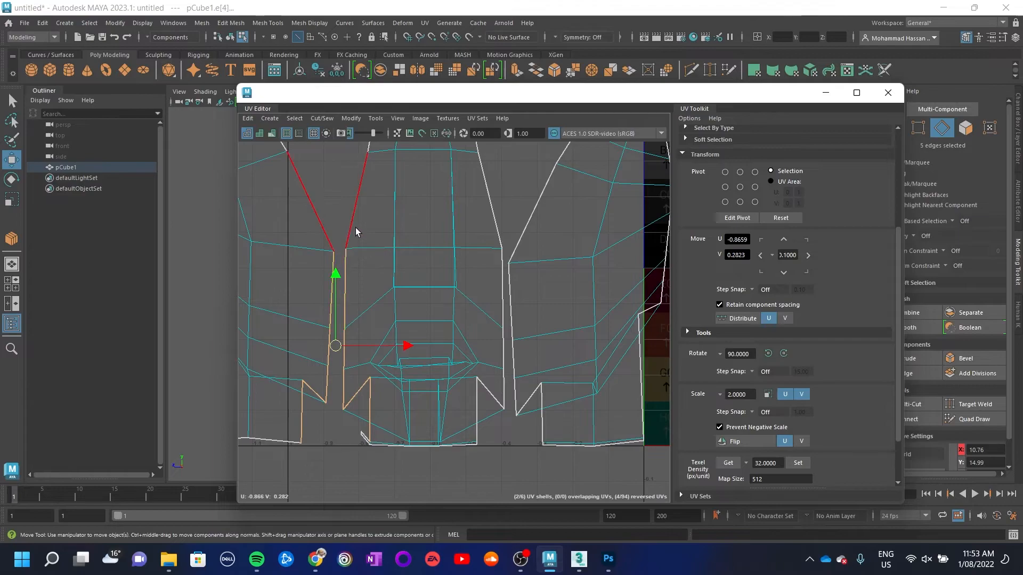
pyautogui.keyDown('alt'); pyautogui.moveTo(374, 210); pyautogui.dragTo(397, 326, button='middle'); pyautogui.keyUp('alt')
pyautogui.keyDown('shift'); pyautogui.click(395, 267); pyautogui.keyUp('shift')
pyautogui.keyDown('shift'); pyautogui.click(398, 241); pyautogui.keyUp('shift')
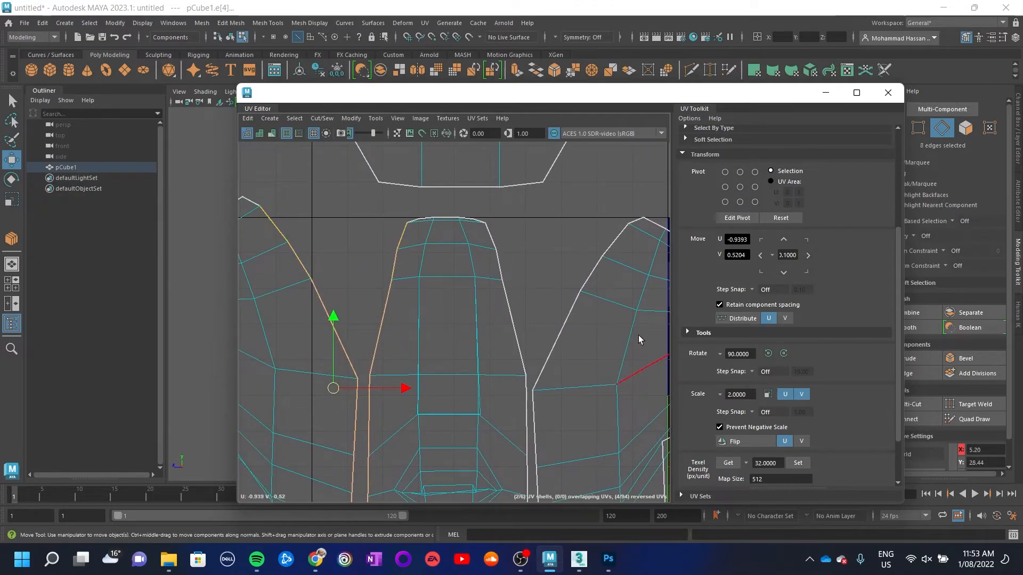
pyautogui.scroll(-2, 816, 413)
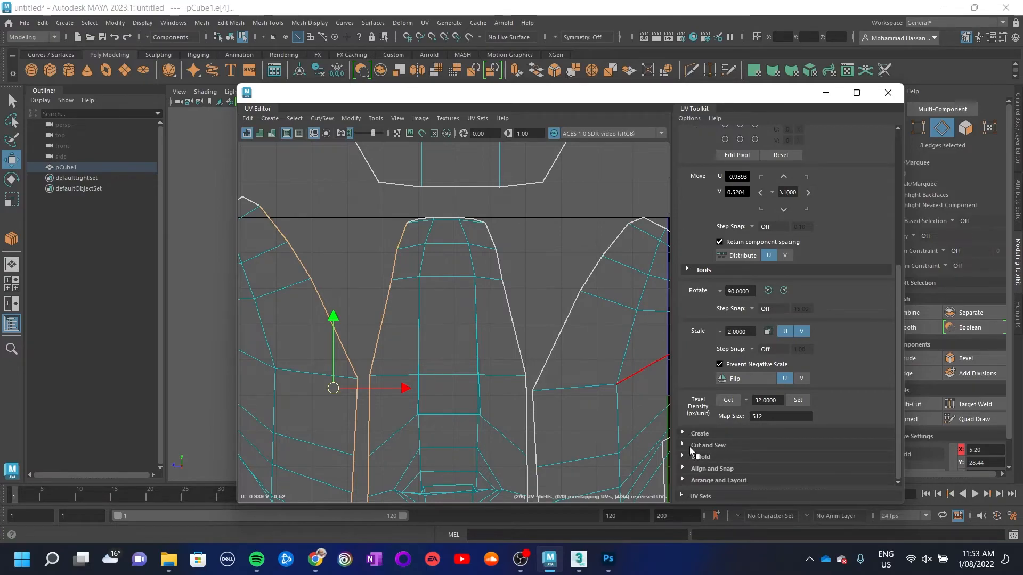
pyautogui.click(709, 446)
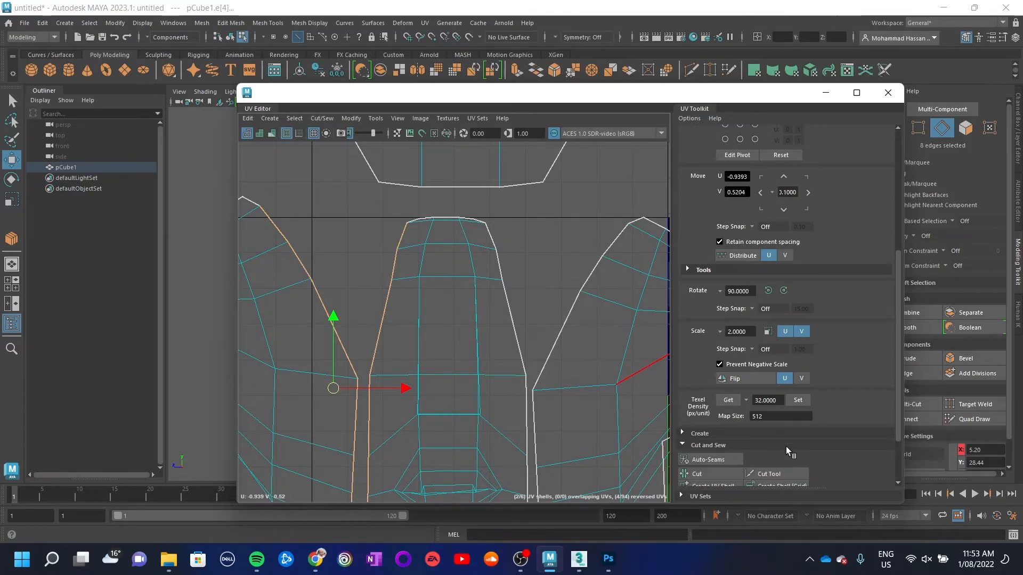
pyautogui.scroll(-2, 783, 446)
pyautogui.click(723, 443)
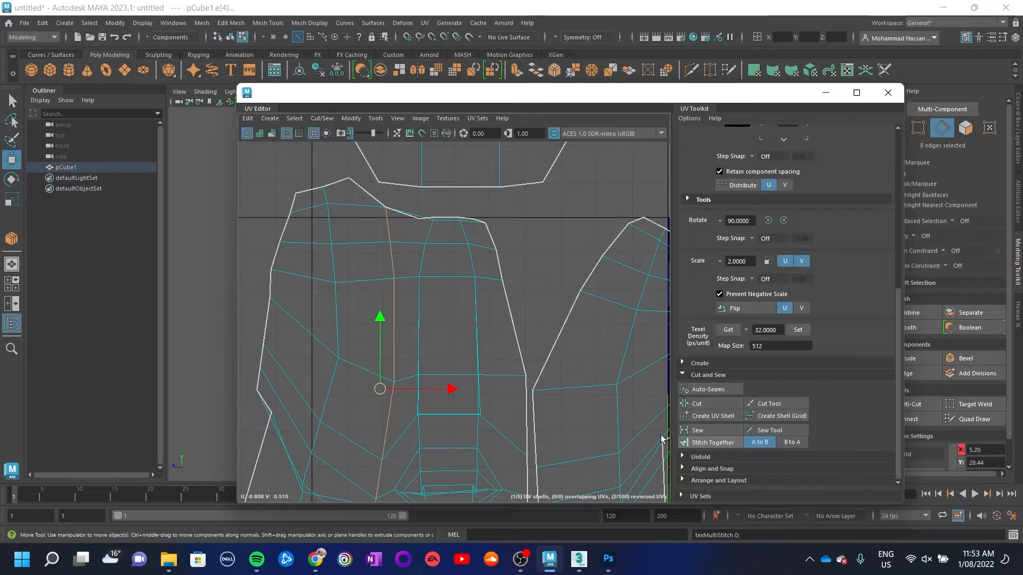
# Stitch the right side shell to the central face shell along their shared border edges, down to the neck
pyautogui.click(613, 234)
pyautogui.keyDown('shift'); pyautogui.click(591, 270); pyautogui.keyUp('shift')
pyautogui.keyDown('shift'); pyautogui.click(564, 322); pyautogui.keyUp('shift')
pyautogui.keyDown('shift'); pyautogui.click(532, 424); pyautogui.keyUp('shift')
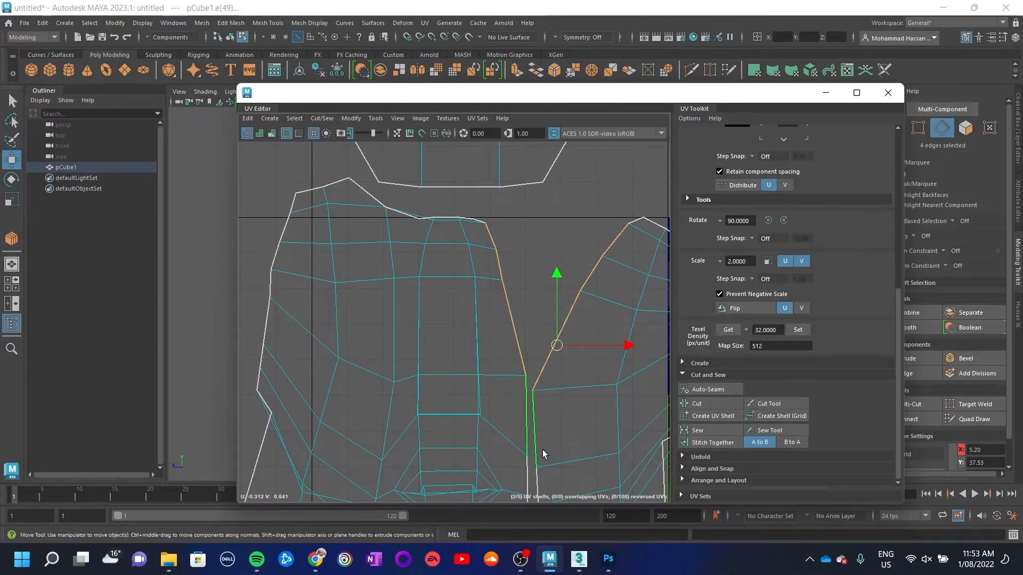
pyautogui.keyDown('alt'); pyautogui.moveTo(543, 454); pyautogui.dragTo(531, 276, button='middle'); pyautogui.keyUp('alt')
pyautogui.keyDown('shift'); pyautogui.click(530, 302); pyautogui.keyUp('shift')
pyautogui.keyDown('shift'); pyautogui.click(529, 338); pyautogui.keyUp('shift')
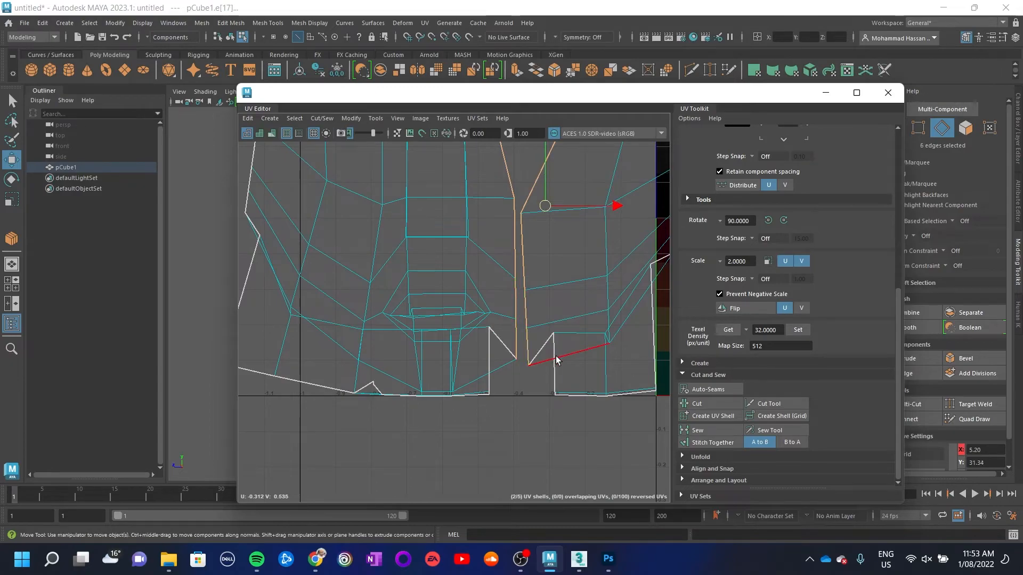
pyautogui.keyDown('shift'); pyautogui.click(556, 371); pyautogui.keyUp('shift')
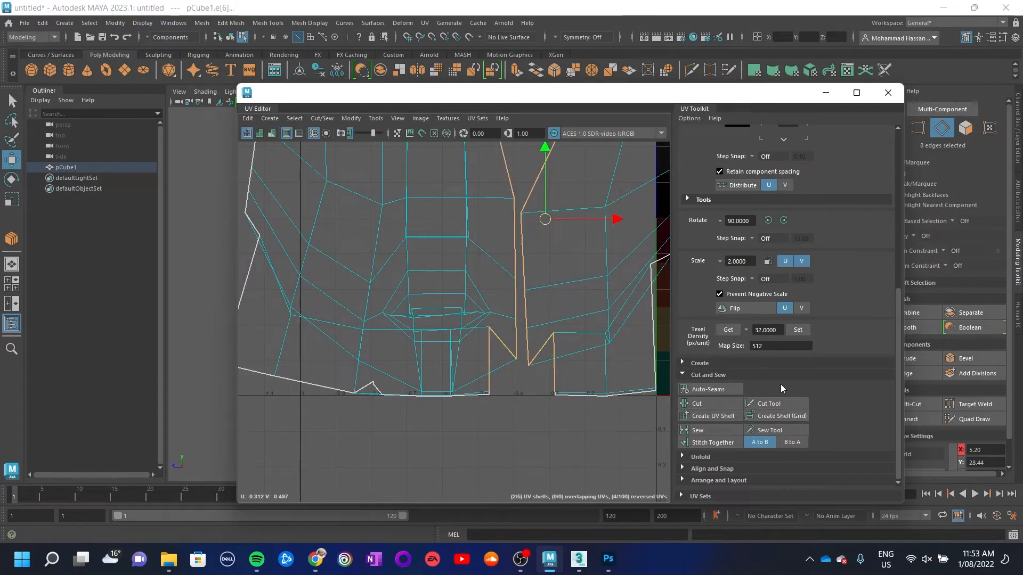
pyautogui.click(719, 443)
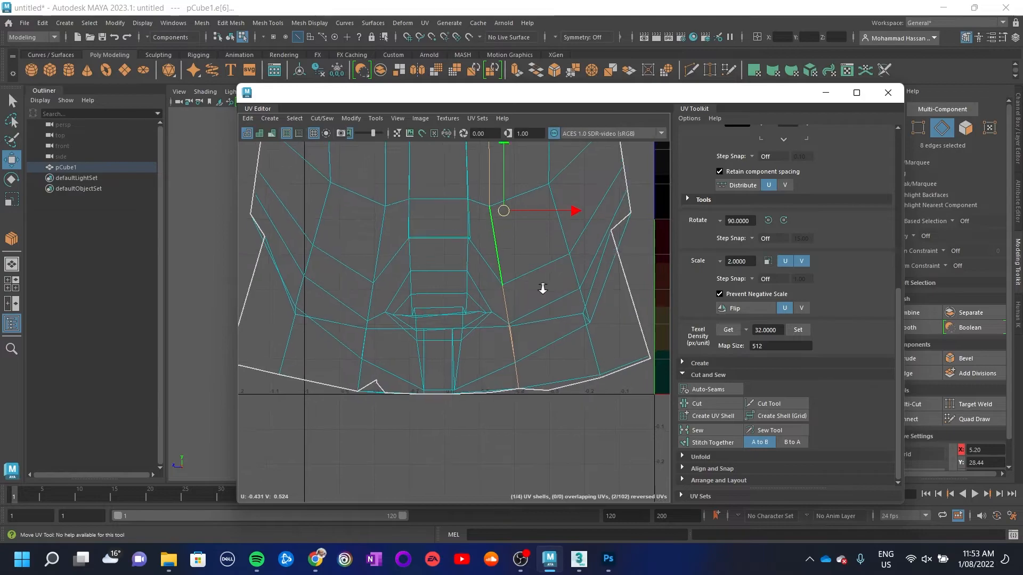
# Select the crown UV shell, scale it down and place it just above the middle of the stitched face shell
pyautogui.scroll(-5, 458, 279)
pyautogui.scroll(-1, 449, 383)
pyautogui.click(434, 247)
pyautogui.rightClick(441, 206)
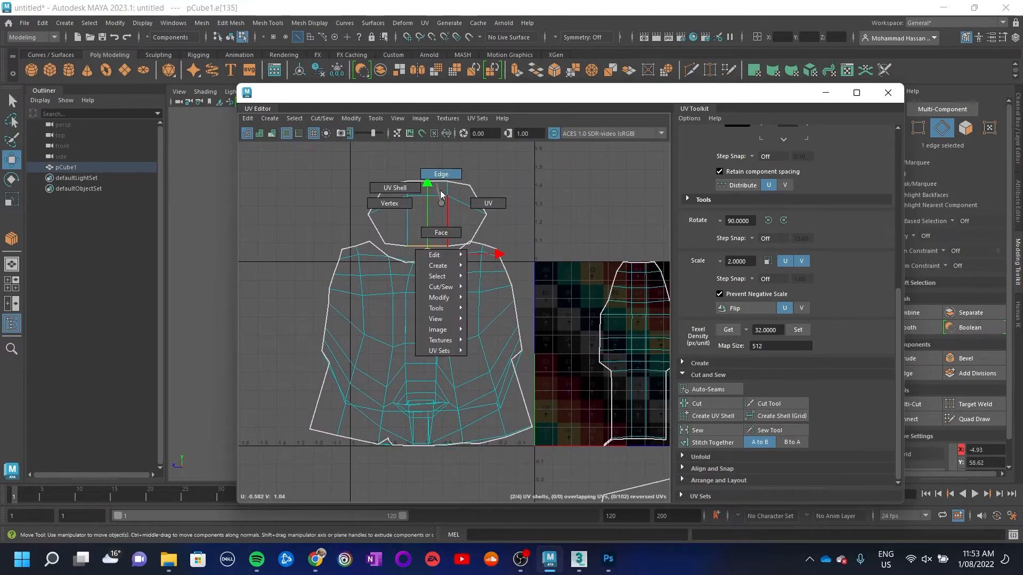
pyautogui.click(441, 232)
pyautogui.click(433, 220)
pyautogui.rightClick(436, 216)
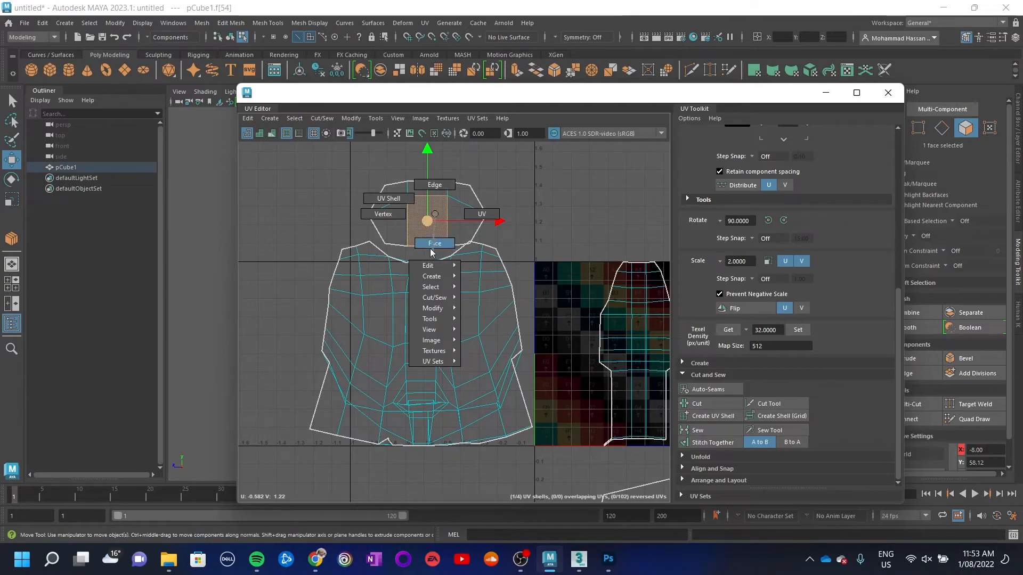
pyautogui.click(397, 200)
pyautogui.press('r')
pyautogui.moveTo(436, 217); pyautogui.dragTo(422, 237)
pyautogui.press('w')
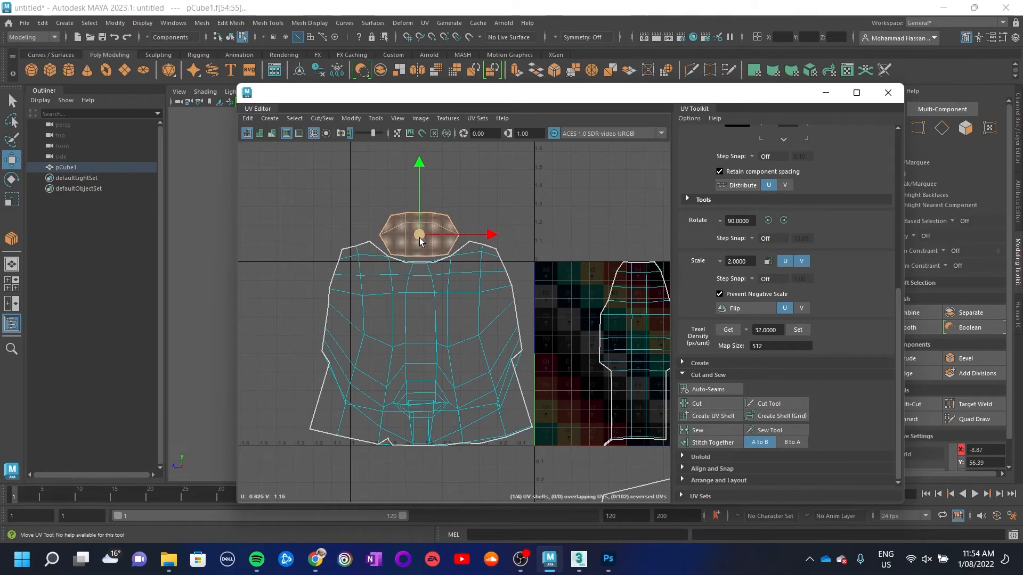
# Stitch the crown shell to the face shell along the crown's front middle edge
pyautogui.moveTo(417, 249); pyautogui.dragTo(407, 220, button='right')
pyautogui.click(416, 256)
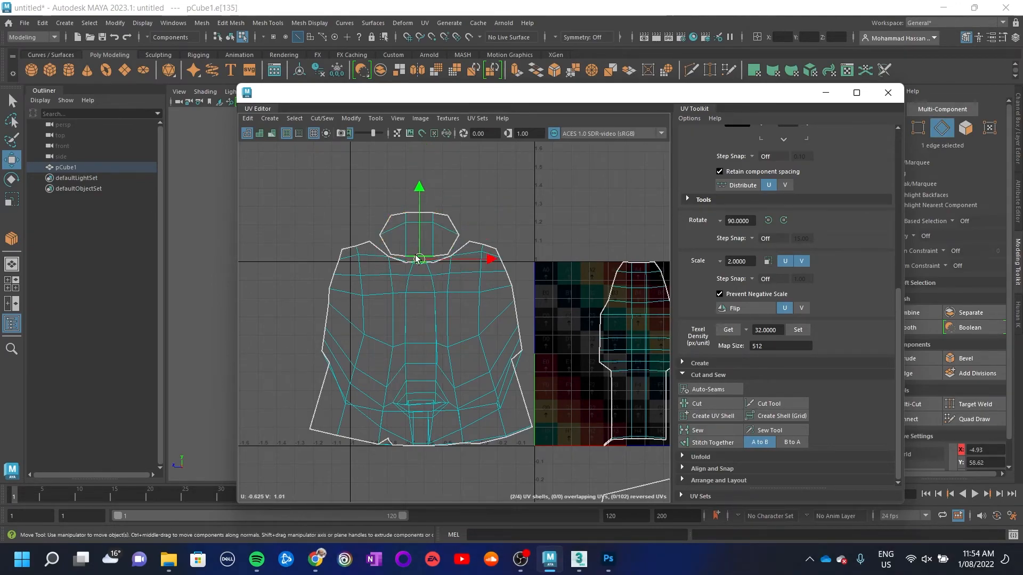
pyautogui.scroll(3, 397, 261)
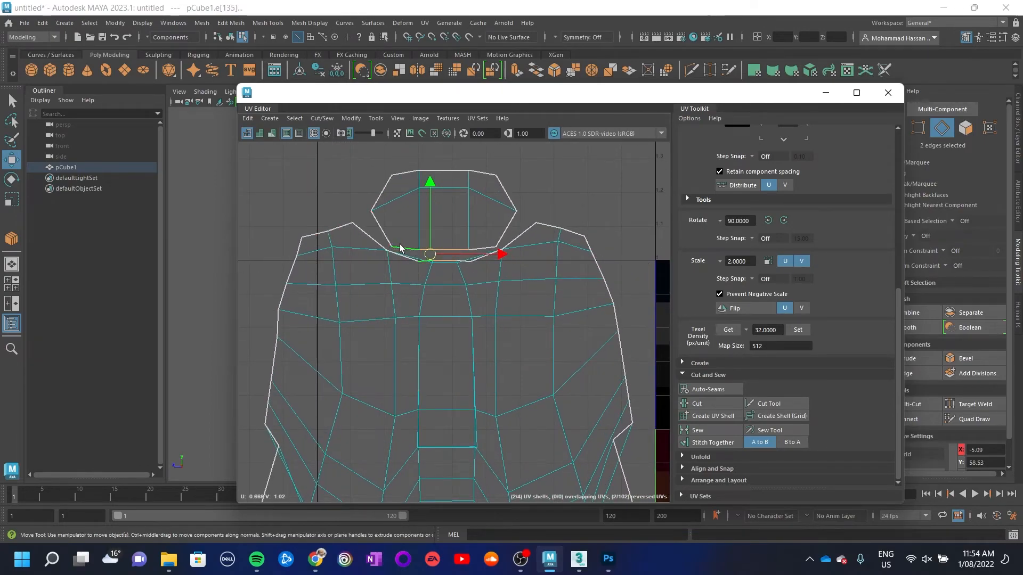
pyautogui.click(718, 442)
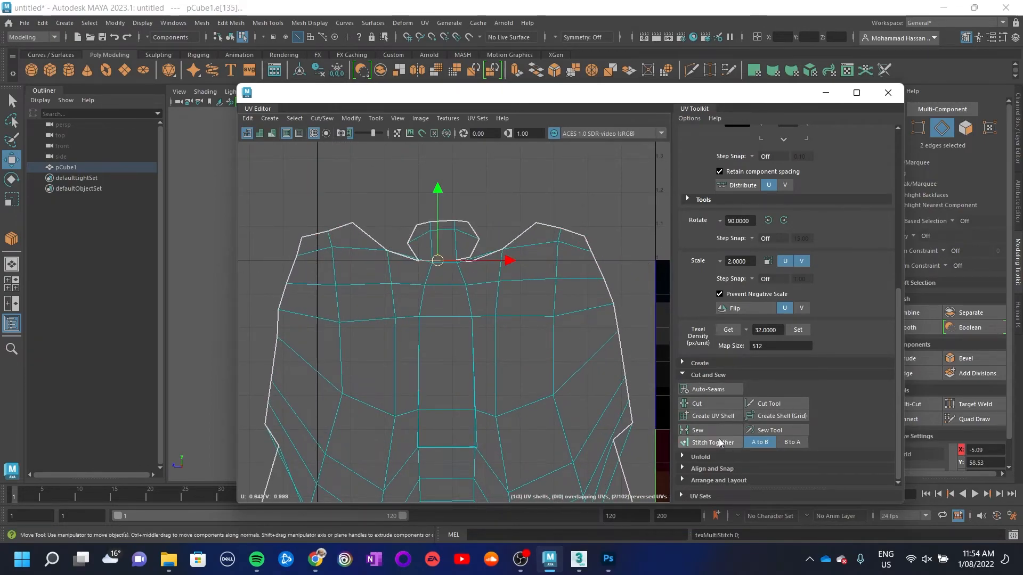
# Relax the combined head shell with the Unfold brush, stroking over the cheeks, jaw, forehead and crown
pyautogui.keyDown('alt'); pyautogui.moveTo(563, 297); pyautogui.dragTo(549, 343, button='right'); pyautogui.keyUp('alt')
pyautogui.keyDown('alt'); pyautogui.moveTo(548, 343); pyautogui.dragTo(328, 271, button='middle'); pyautogui.keyUp('alt')
pyautogui.keyDown('alt'); pyautogui.moveTo(545, 288); pyautogui.dragTo(561, 334, button='right'); pyautogui.keyUp('alt')
pyautogui.keyDown('alt'); pyautogui.moveTo(529, 372); pyautogui.dragTo(523, 351, button='middle'); pyautogui.keyUp('alt')
pyautogui.keyDown('alt'); pyautogui.moveTo(575, 362); pyautogui.dragTo(428, 324, button='right'); pyautogui.keyUp('alt')
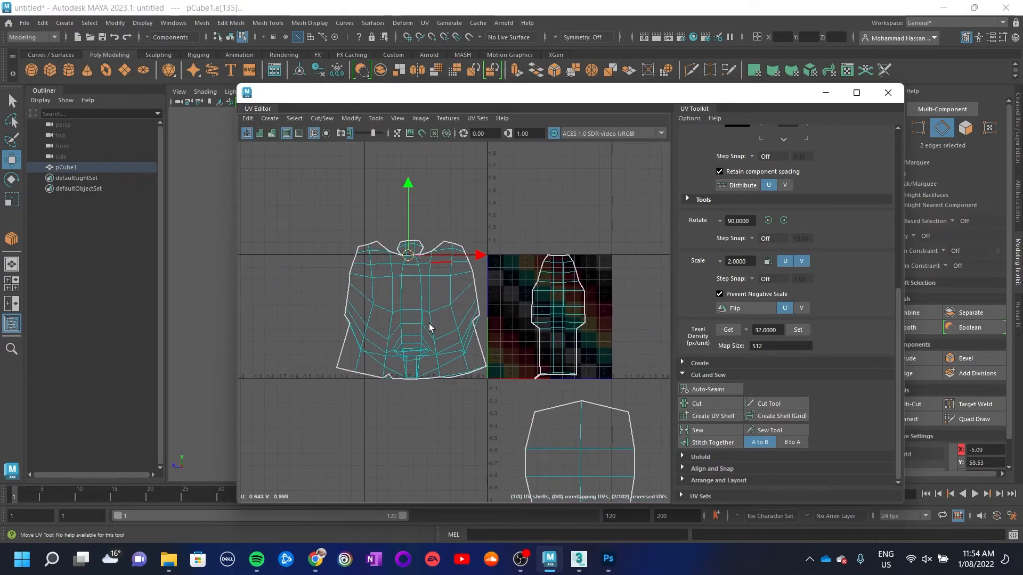
pyautogui.click(327, 201)
pyautogui.click(375, 120)
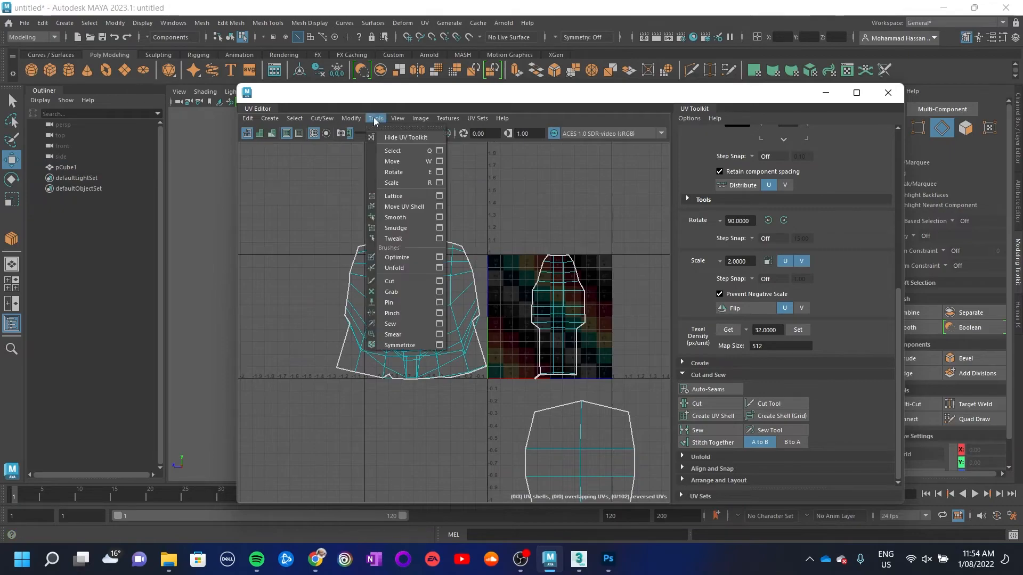
pyautogui.click(412, 268)
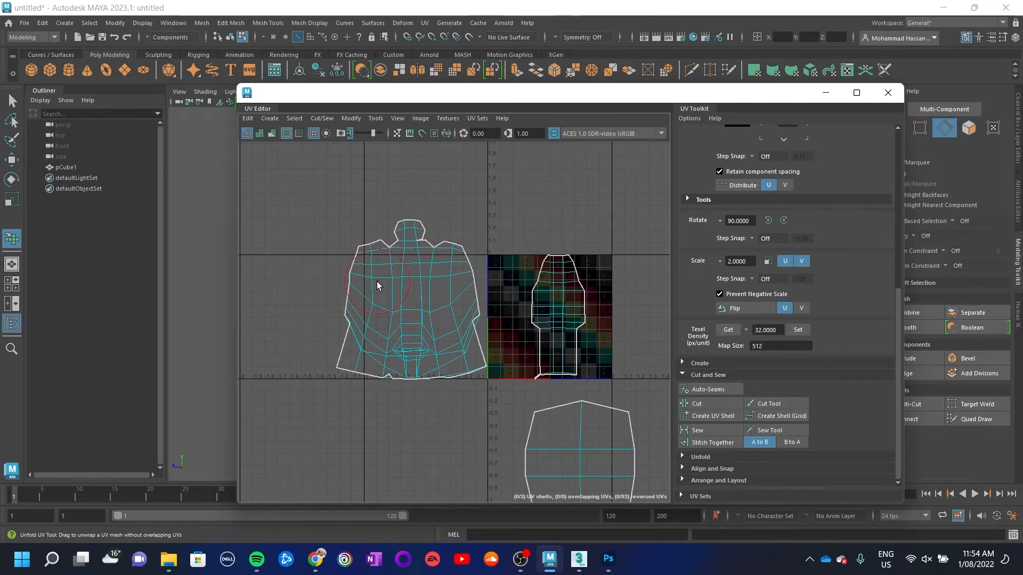
pyautogui.moveTo(376, 339)
pyautogui.mouseDown()
pyautogui.moveTo(413, 349)
pyautogui.moveTo(405, 310)
pyautogui.moveTo(372, 335)
pyautogui.mouseUp()
pyautogui.moveTo(391, 358)
pyautogui.mouseDown()
pyautogui.moveTo(438, 361)
pyautogui.moveTo(454, 337)
pyautogui.moveTo(440, 343)
pyautogui.moveTo(469, 337)
pyautogui.moveTo(456, 358)
pyautogui.moveTo(440, 360)
pyautogui.moveTo(407, 322)
pyautogui.moveTo(360, 356)
pyautogui.mouseUp()
pyautogui.moveTo(345, 289)
pyautogui.mouseDown()
pyautogui.moveTo(414, 242)
pyautogui.moveTo(433, 266)
pyautogui.mouseUp()
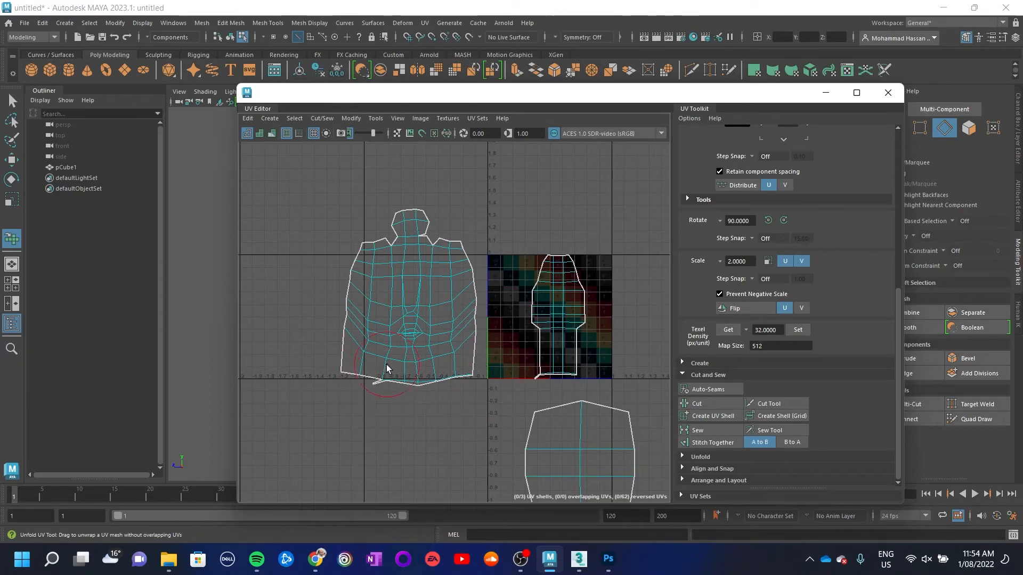
pyautogui.press('w')
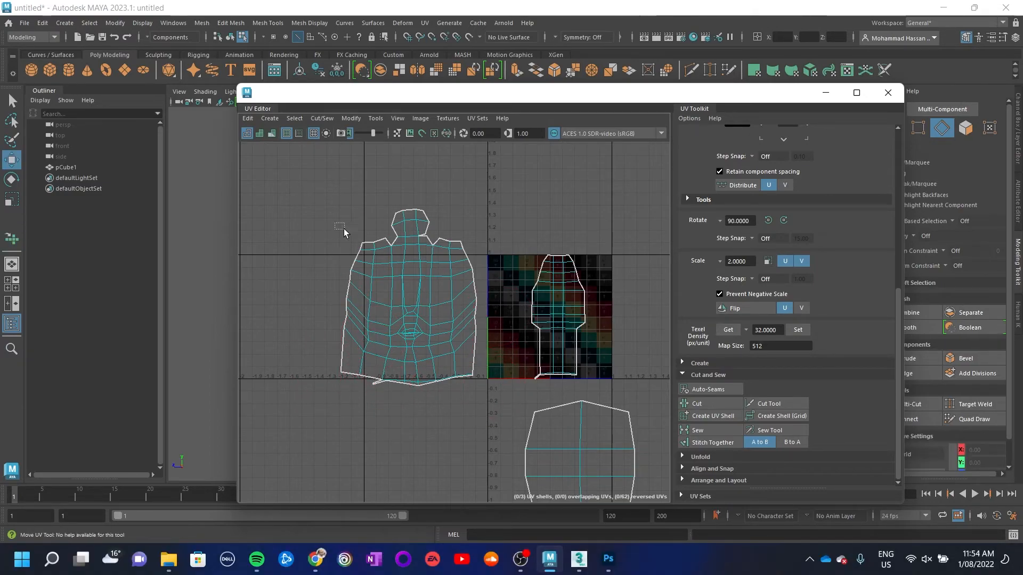
# Switch to UV shell selection, scale down the rear head shell and place it in the checker tile's upper right corner
pyautogui.doubleClick(447, 260)
pyautogui.moveTo(446, 246); pyautogui.dragTo(447, 275, button='right')
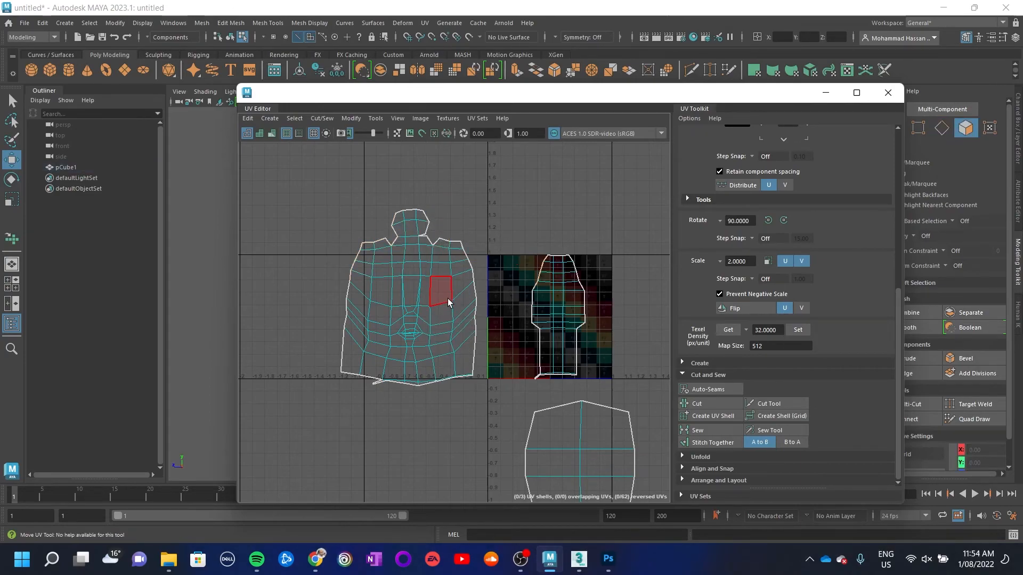
pyautogui.click(411, 357)
pyautogui.moveTo(423, 268); pyautogui.dragTo(367, 253, button='right')
pyautogui.keyDown('alt'); pyautogui.moveTo(382, 389); pyautogui.dragTo(494, 388, button='right'); pyautogui.keyUp('alt')
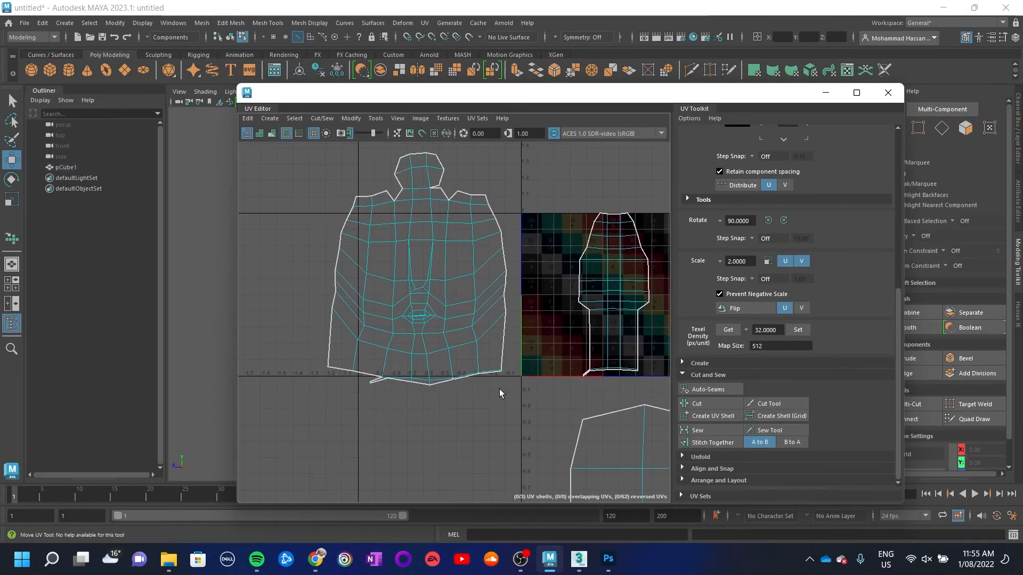
pyautogui.keyDown('alt'); pyautogui.moveTo(445, 337); pyautogui.dragTo(306, 315, button='middle'); pyautogui.keyUp('alt')
pyautogui.click(492, 238)
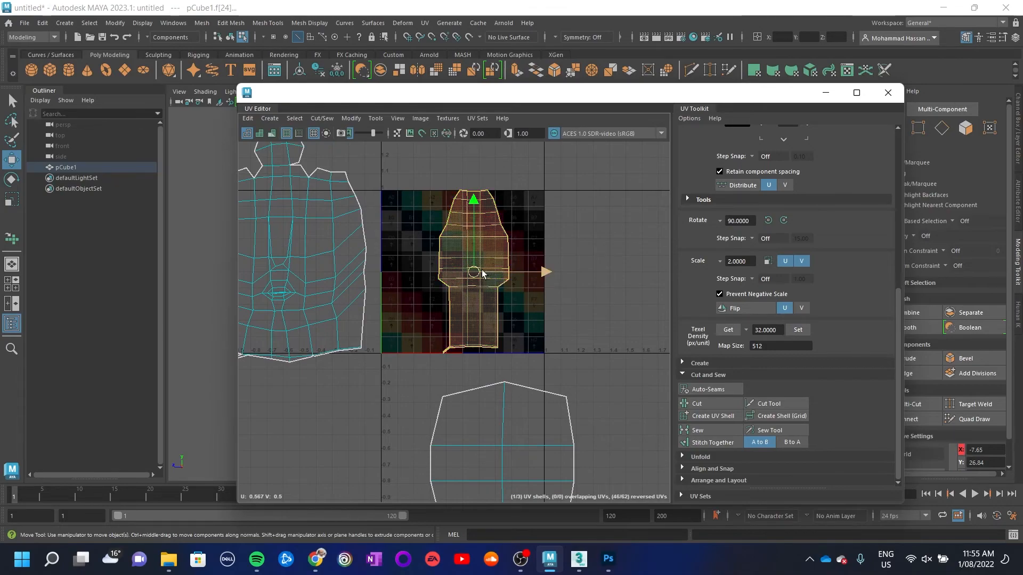
pyautogui.press('r')
pyautogui.moveTo(477, 274); pyautogui.dragTo(530, 245)
pyautogui.press('w')
# Move the combined face shell into the checker tile and scale it down to fit beside the rear shell
pyautogui.click(282, 257)
pyautogui.moveTo(286, 258); pyautogui.dragTo(457, 266)
pyautogui.press('r')
pyautogui.press('w')
pyautogui.press('r')
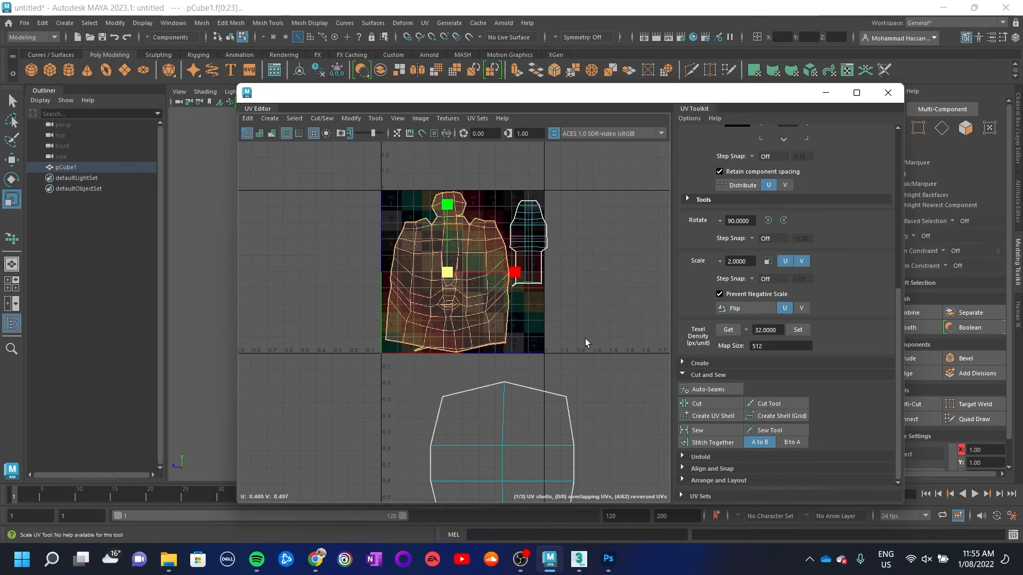
# Scale down the remaining shell below the tile and fit it into the tile's lower right corner beneath the rear shell
pyautogui.keyDown('alt'); pyautogui.moveTo(550, 360); pyautogui.dragTo(494, 259, button='middle'); pyautogui.keyUp('alt')
pyautogui.click(421, 356)
pyautogui.moveTo(452, 368); pyautogui.dragTo(447, 280)
pyautogui.press('w')
pyautogui.press('r')
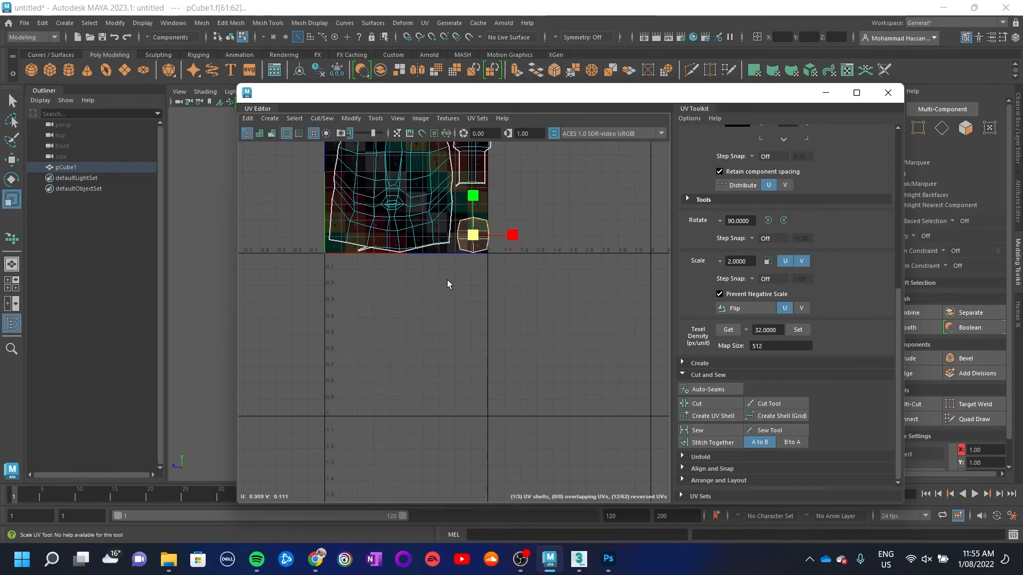
pyautogui.press('w')
pyautogui.moveTo(474, 238); pyautogui.dragTo(473, 236)
pyautogui.click(522, 309)
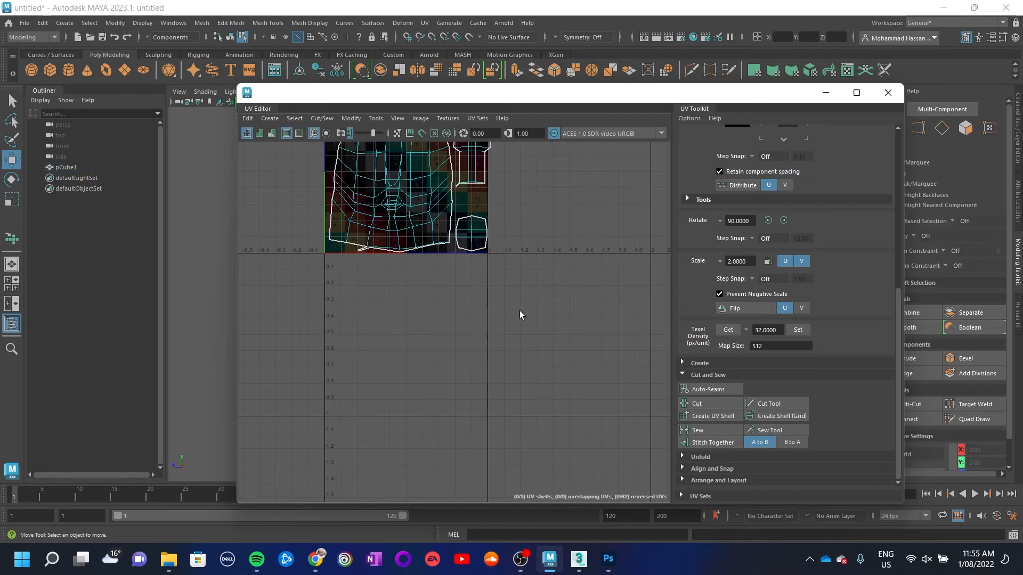
# Close the UV Editor and display the checker texture on the head in the perspective view
pyautogui.click(888, 92)
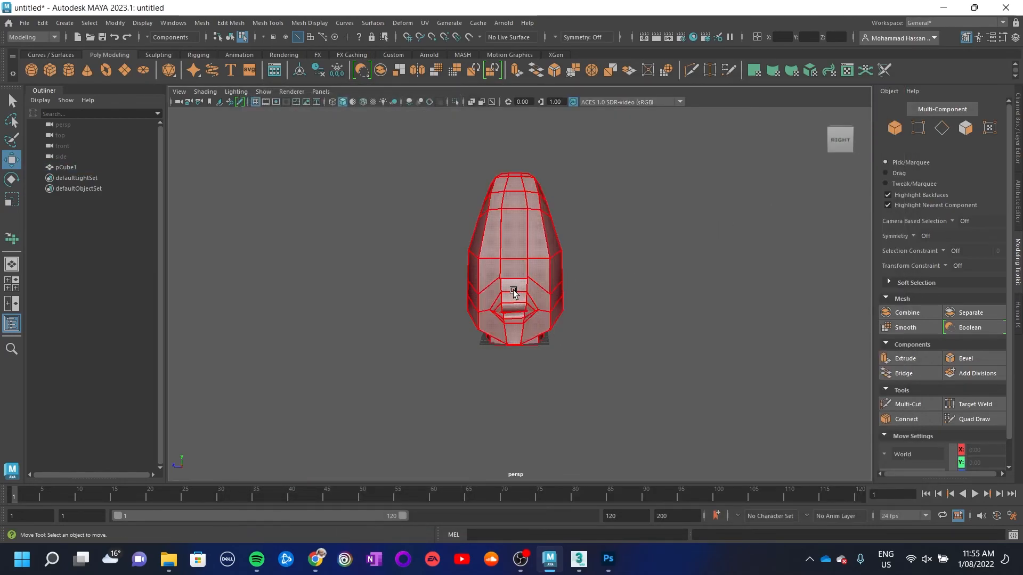
pyautogui.click(513, 292)
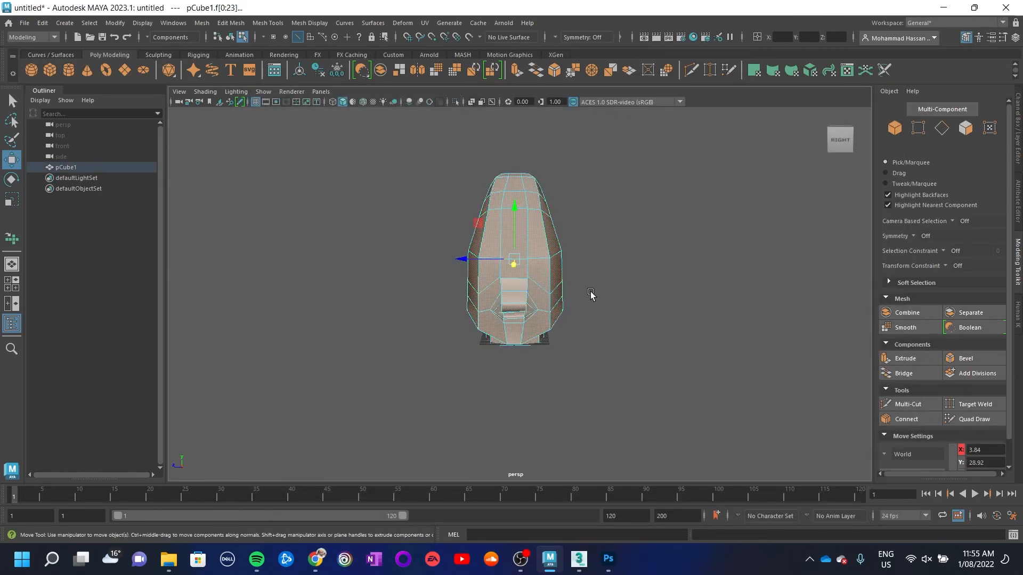
pyautogui.press('6')
pyautogui.click(590, 294)
pyautogui.keyDown('alt'); pyautogui.moveTo(488, 282); pyautogui.dragTo(510, 279); pyautogui.keyUp('alt')
pyautogui.keyDown('alt'); pyautogui.moveTo(405, 247); pyautogui.dragTo(590, 272); pyautogui.keyUp('alt')
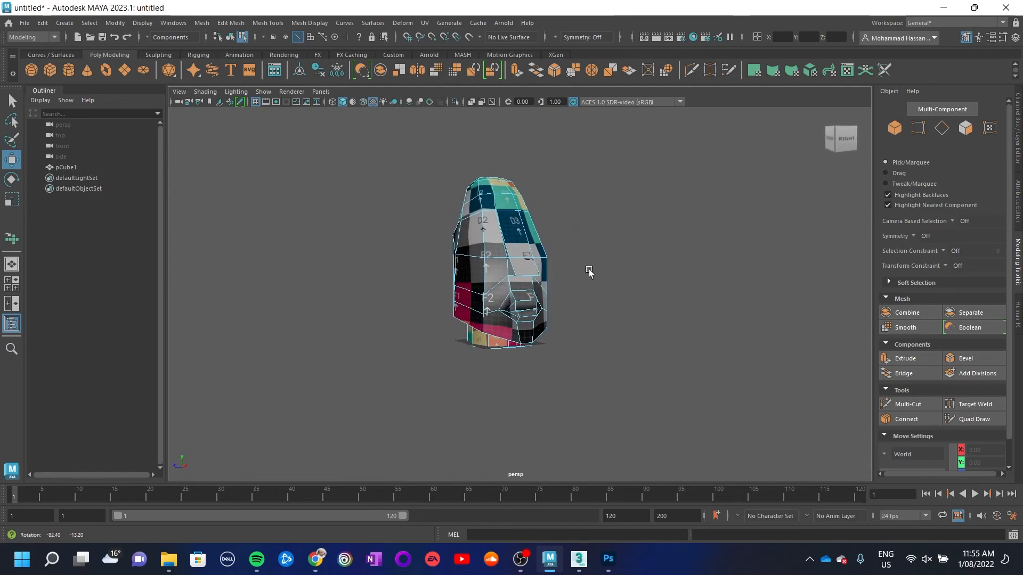
# Turn on smooth mesh preview for the head, return to object mode and clear the selection
pyautogui.press('3')
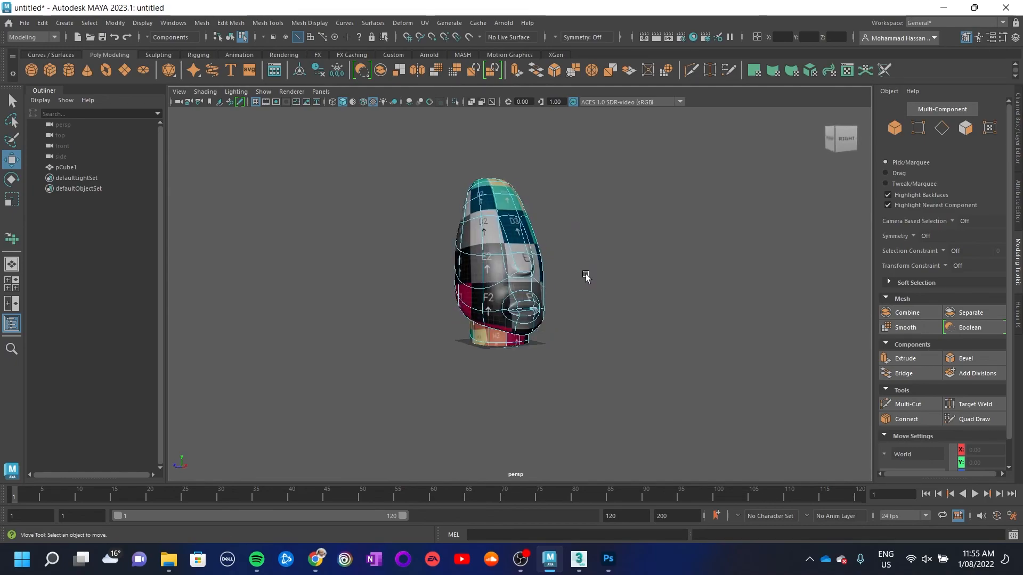
pyautogui.click(525, 299)
pyautogui.moveTo(524, 299); pyautogui.dragTo(580, 227, button='right')
pyautogui.click(649, 354)
# Inspect the checker pattern on the smoothed head from the sides, back, top and front for stretching and seams
pyautogui.keyDown('alt'); pyautogui.moveTo(649, 354); pyautogui.dragTo(503, 384); pyautogui.keyUp('alt')
pyautogui.keyDown('alt'); pyautogui.moveTo(698, 346); pyautogui.dragTo(506, 347); pyautogui.keyUp('alt')
pyautogui.keyDown('alt'); pyautogui.moveTo(639, 324); pyautogui.dragTo(549, 315); pyautogui.keyUp('alt')
pyautogui.keyDown('alt'); pyautogui.moveTo(445, 283); pyautogui.dragTo(619, 274, button='right'); pyautogui.keyUp('alt')
pyautogui.keyDown('alt'); pyautogui.moveTo(450, 224); pyautogui.dragTo(492, 318, button='middle'); pyautogui.keyUp('alt')
pyautogui.keyDown('alt'); pyautogui.moveTo(491, 319); pyautogui.dragTo(565, 233); pyautogui.keyUp('alt')
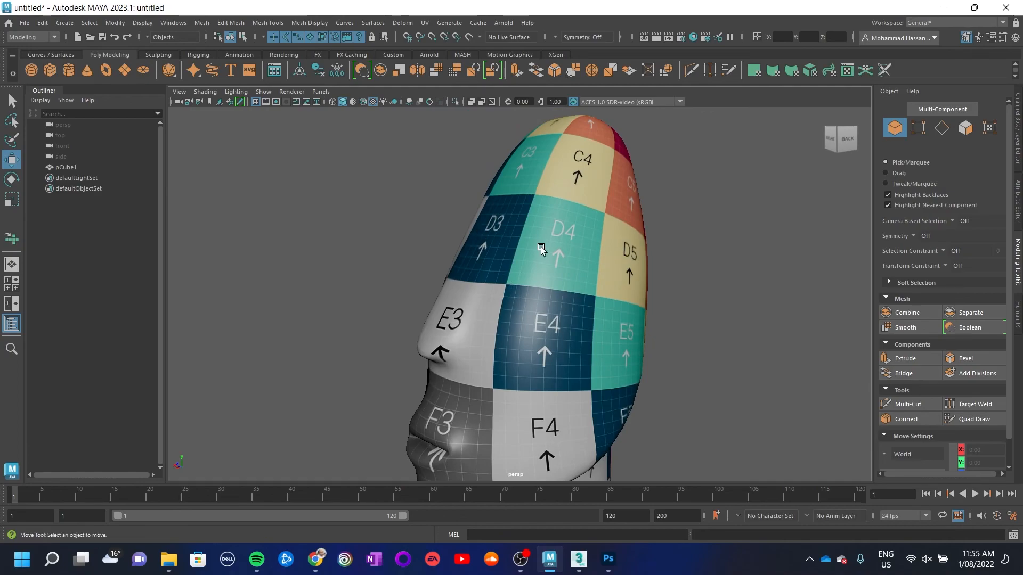
pyautogui.keyDown('alt'); pyautogui.moveTo(756, 326); pyautogui.dragTo(537, 315); pyautogui.keyUp('alt')
pyautogui.keyDown('alt'); pyautogui.moveTo(546, 156); pyautogui.dragTo(519, 242); pyautogui.keyUp('alt')
pyautogui.keyDown('alt'); pyautogui.moveTo(709, 237); pyautogui.dragTo(500, 208); pyautogui.keyUp('alt')
pyautogui.keyDown('alt'); pyautogui.moveTo(698, 331); pyautogui.dragTo(592, 334, button='right'); pyautogui.keyUp('alt')
pyautogui.keyDown('alt'); pyautogui.moveTo(590, 340); pyautogui.dragTo(563, 316); pyautogui.keyUp('alt')
pyautogui.keyDown('alt'); pyautogui.moveTo(586, 319); pyautogui.dragTo(488, 441, button='right'); pyautogui.keyUp('alt')
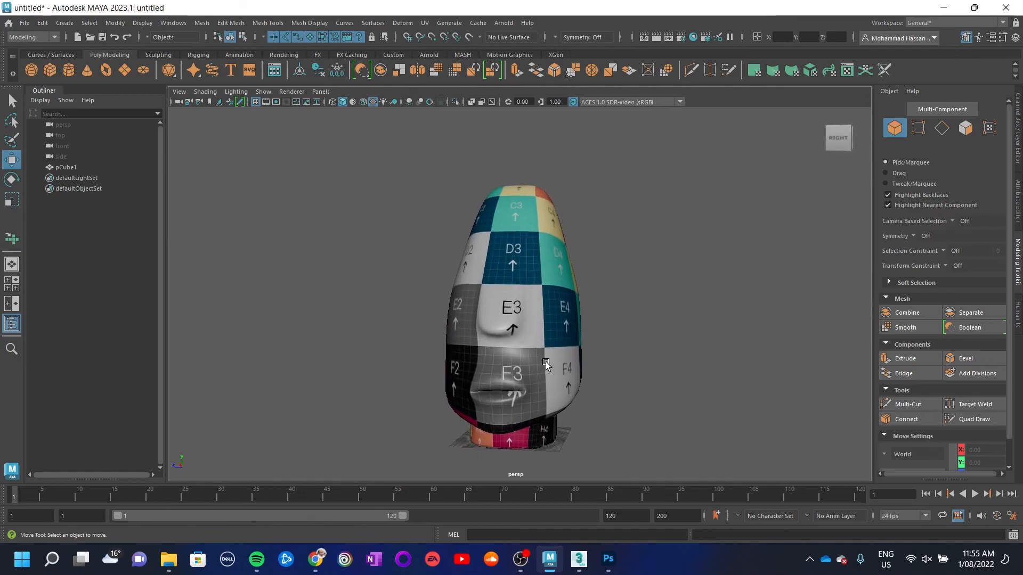